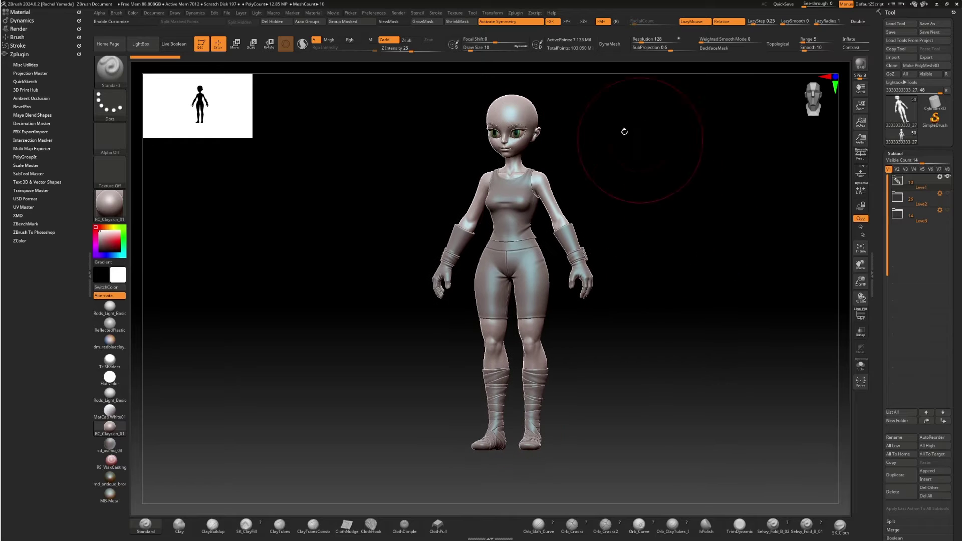
Step: Show the Leve2 and Leve3 subtool folders along with the base body, and examine the outfitted character from the side and front
left_click_drag(707, 176, 696, 181)
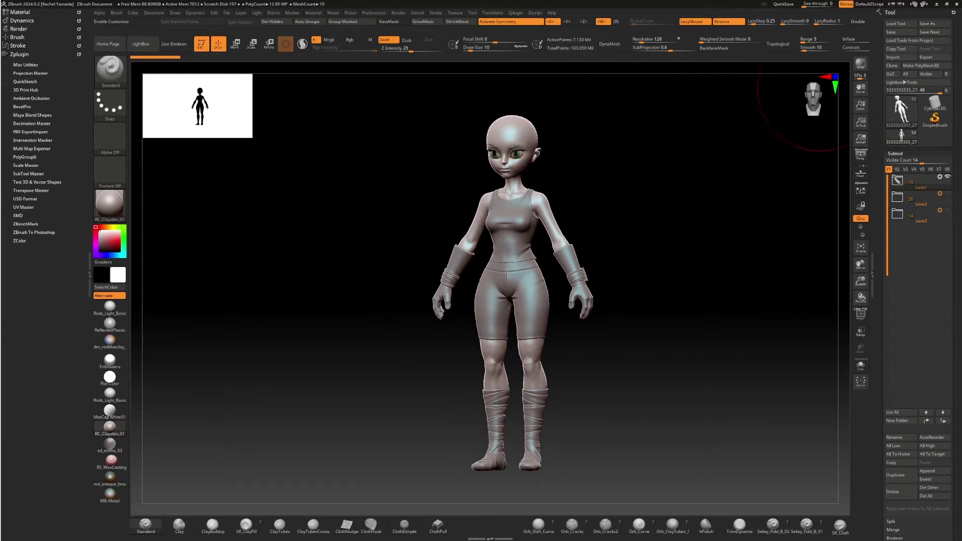
left_click_drag(700, 213, 769, 206)
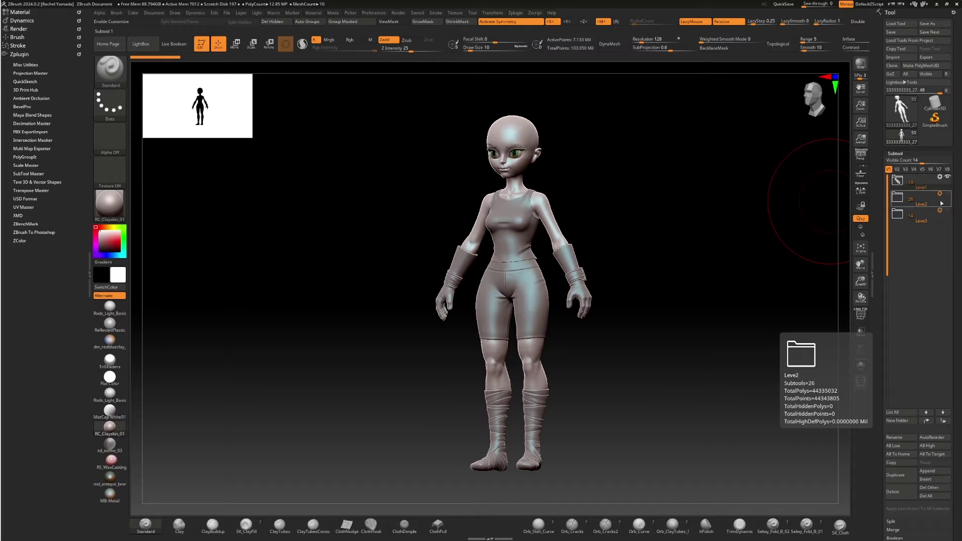
left_click_drag(742, 216, 726, 217, "shift")
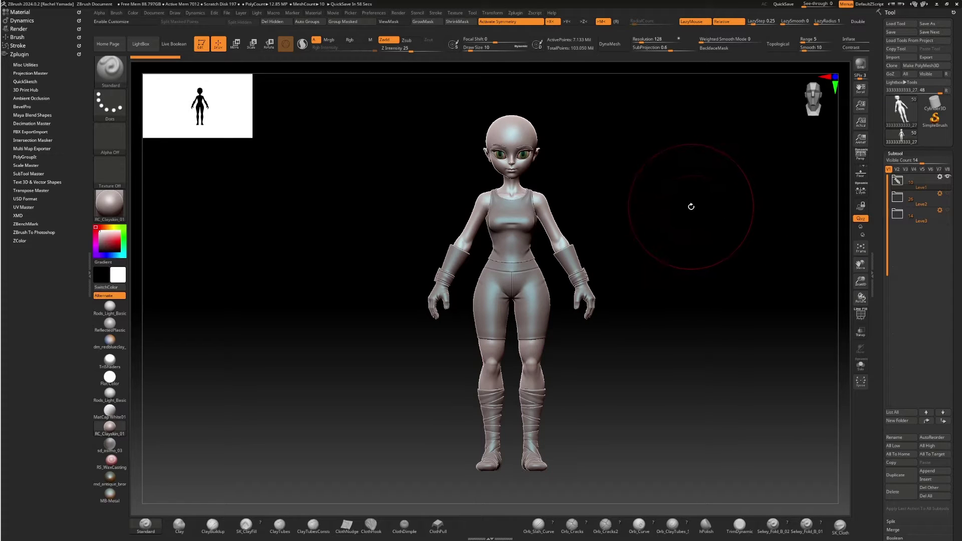
mouse_move(696, 213)
left_mouse_down()
mouse_move(657, 210)
mouse_move(711, 212)
left_mouse_up()
left_click(948, 193)
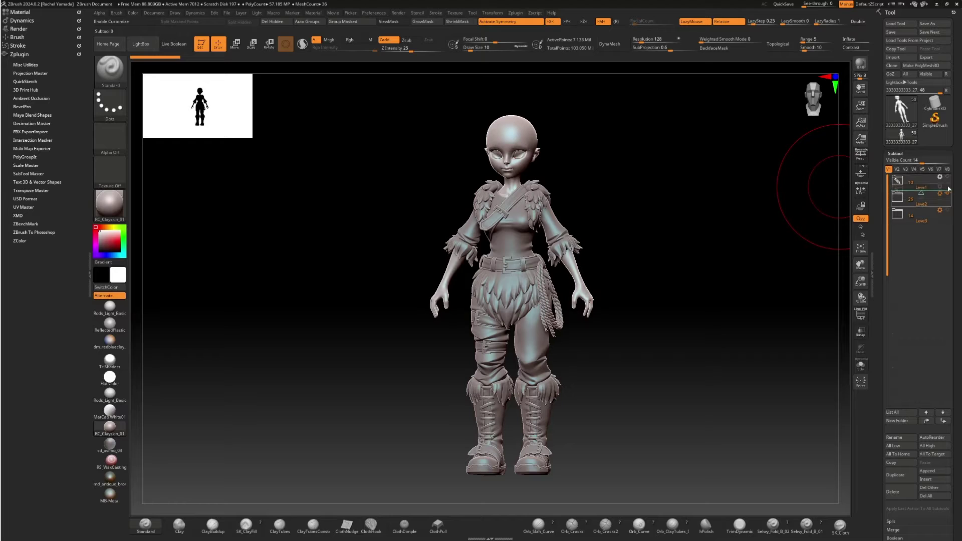
left_click(948, 211)
left_click_drag(722, 262, 685, 264)
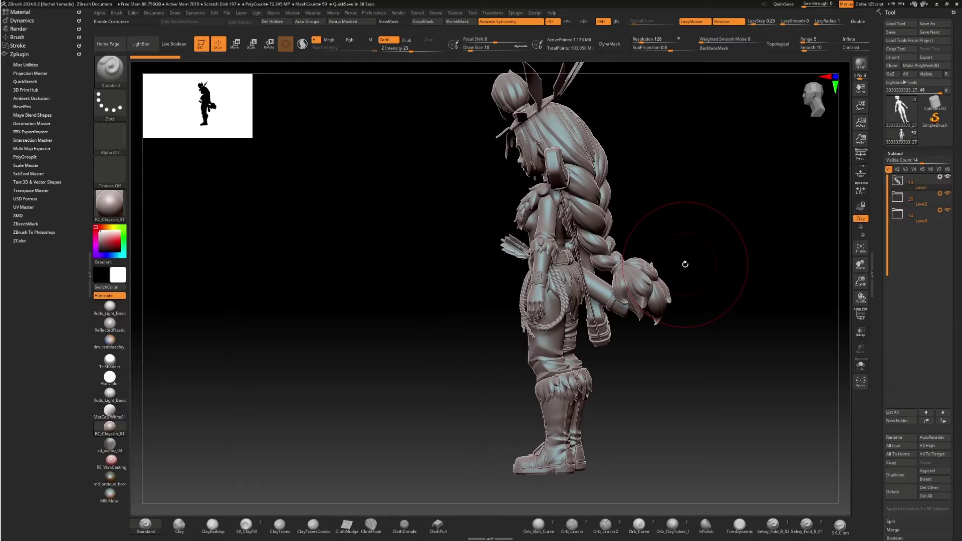
left_click_drag(690, 198, 656, 201)
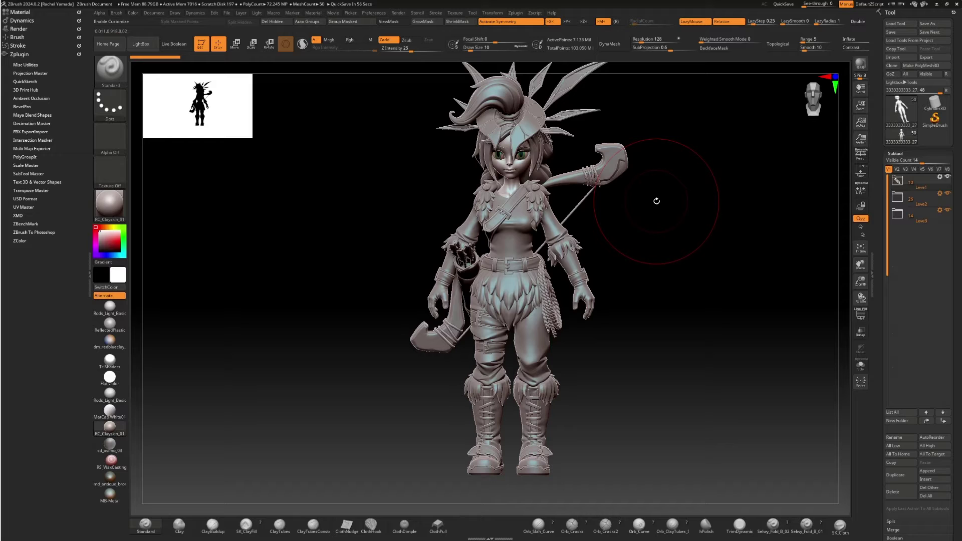
left_click_drag(657, 236, 637, 247)
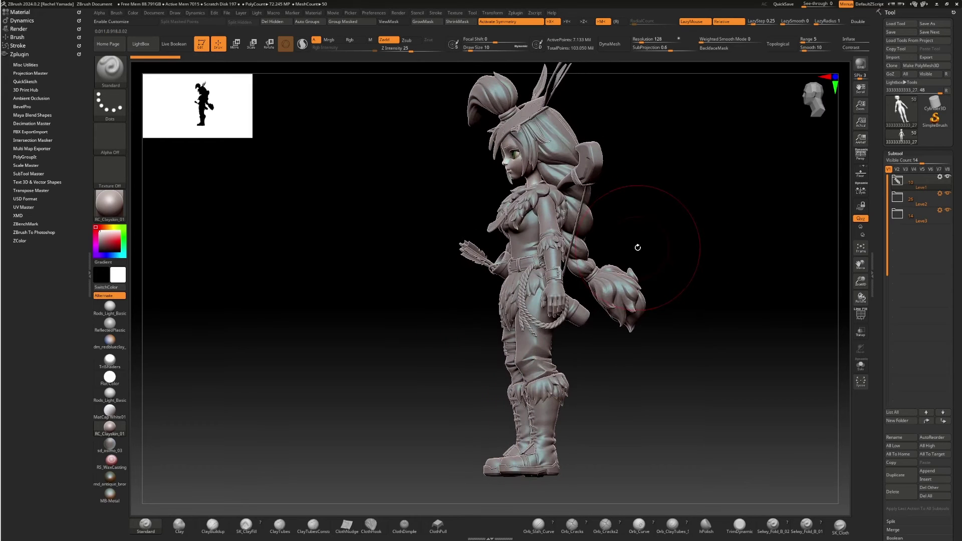
mouse_move(670, 189)
left_mouse_down()
mouse_move(707, 200)
mouse_move(670, 206)
mouse_move(717, 205)
mouse_move(660, 205)
left_mouse_up()
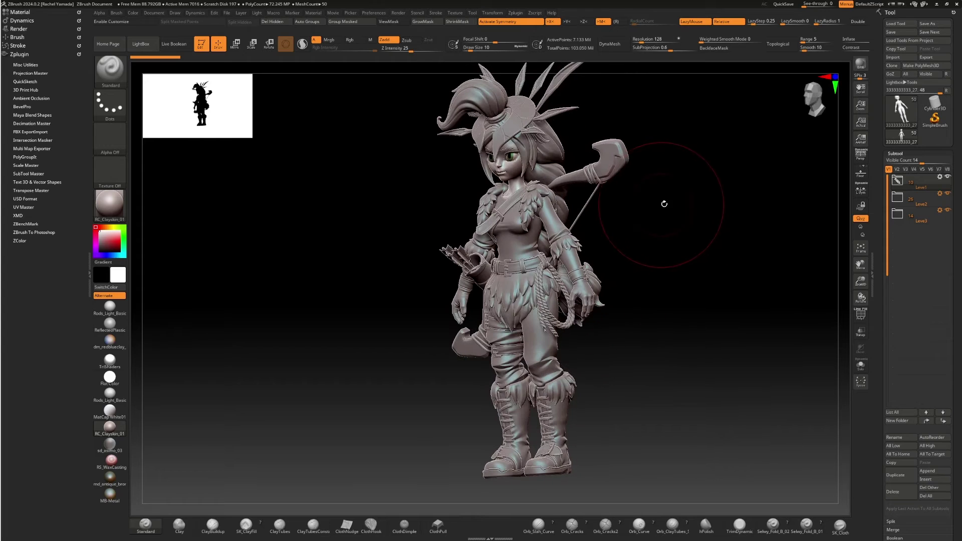
left_click_drag(645, 242, 727, 214, "shift")
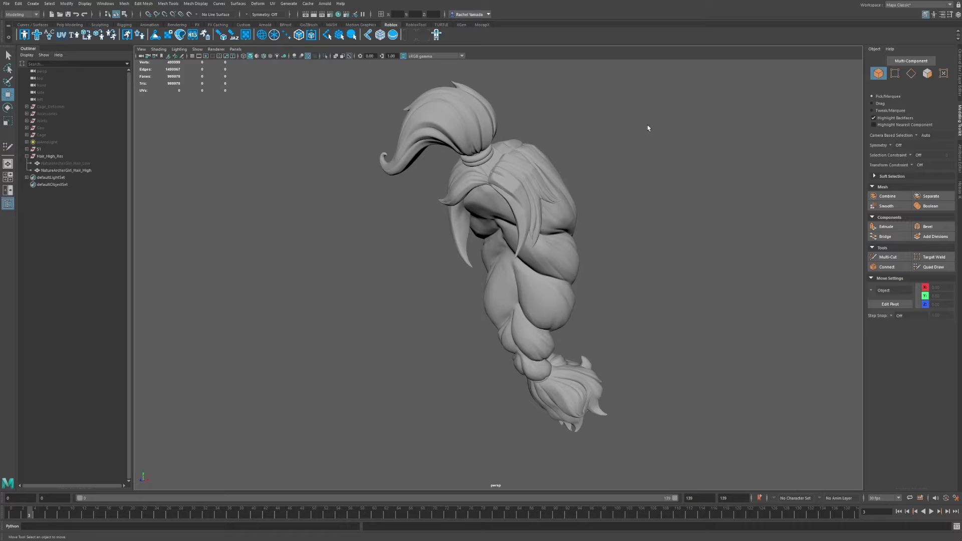
Step: Switch to Maya and examine the high-resolution hair mesh's polygon density and shape around the fringe
left_click(516, 188)
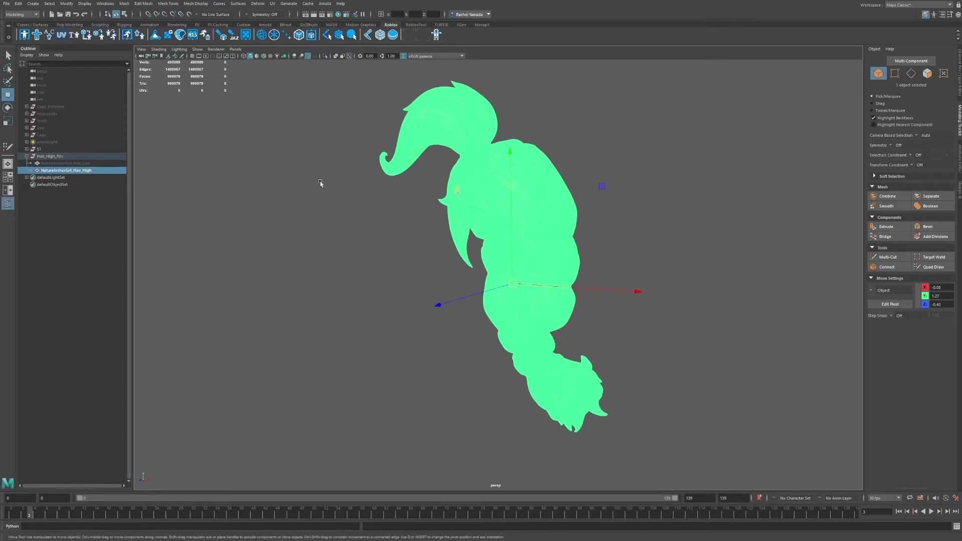
left_click_drag(723, 196, 689, 157, "alt")
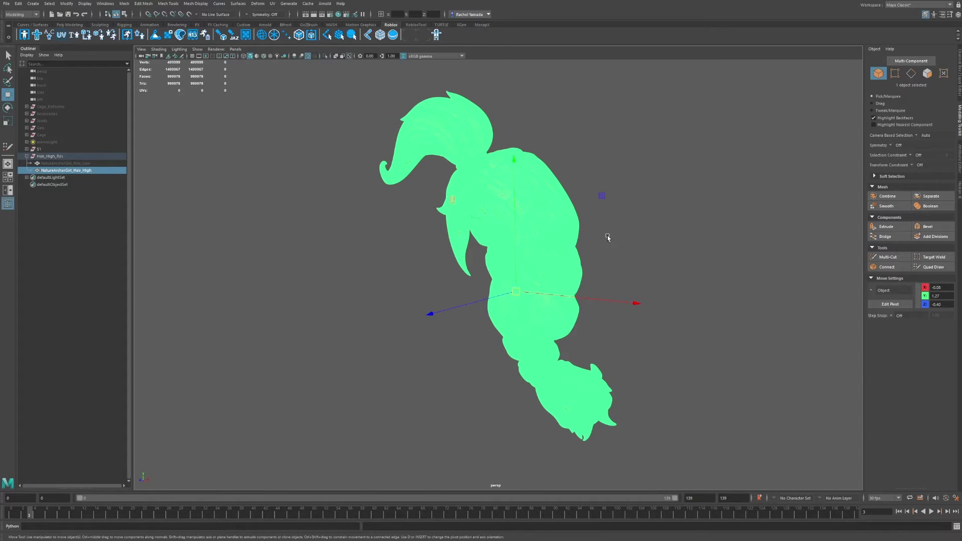
scroll(544, 192, "up", 2)
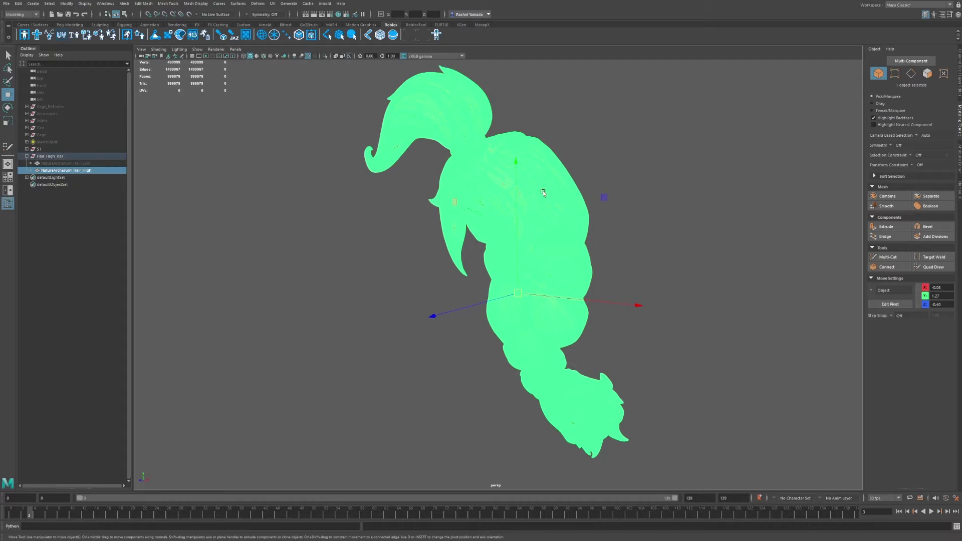
scroll(601, 155, "up", 2)
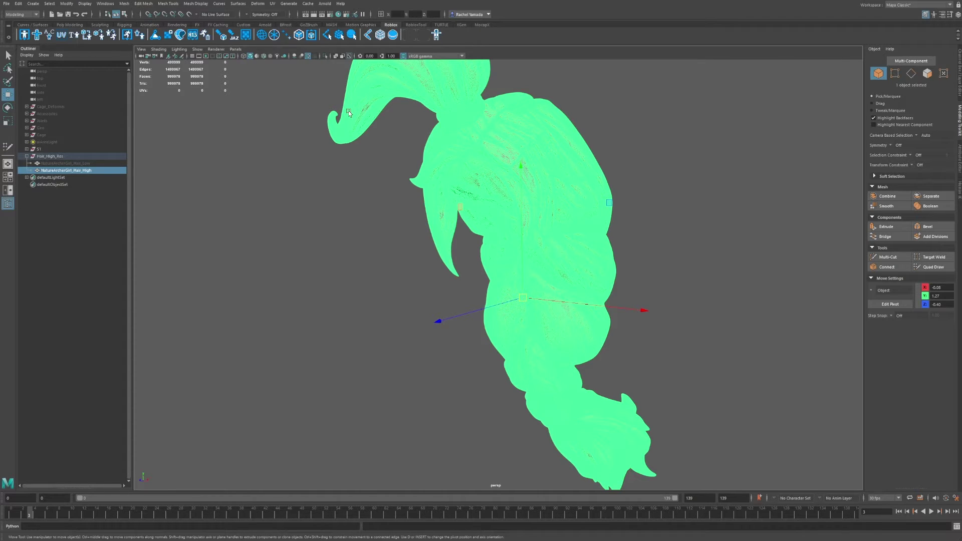
left_click_drag(355, 110, 363, 111, "alt")
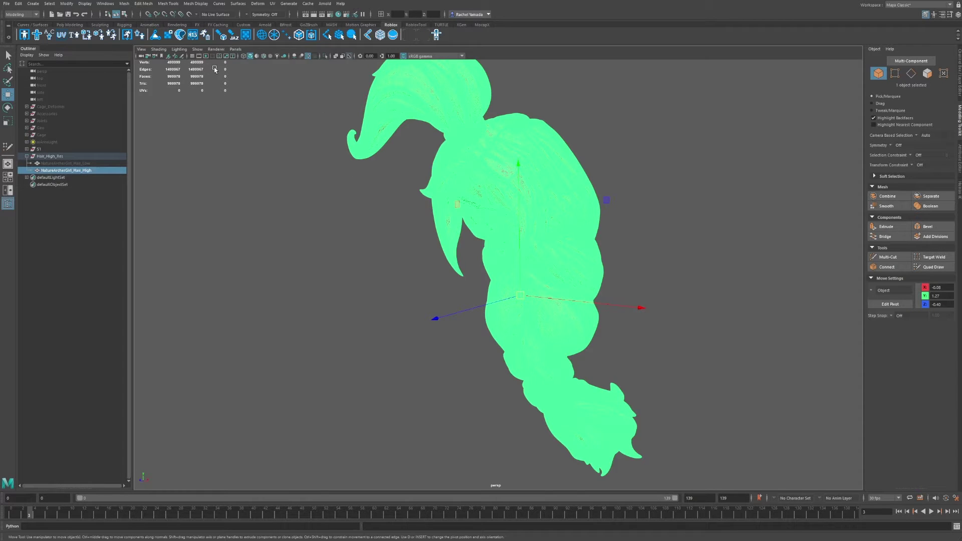
left_click_drag(758, 90, 747, 94, "alt")
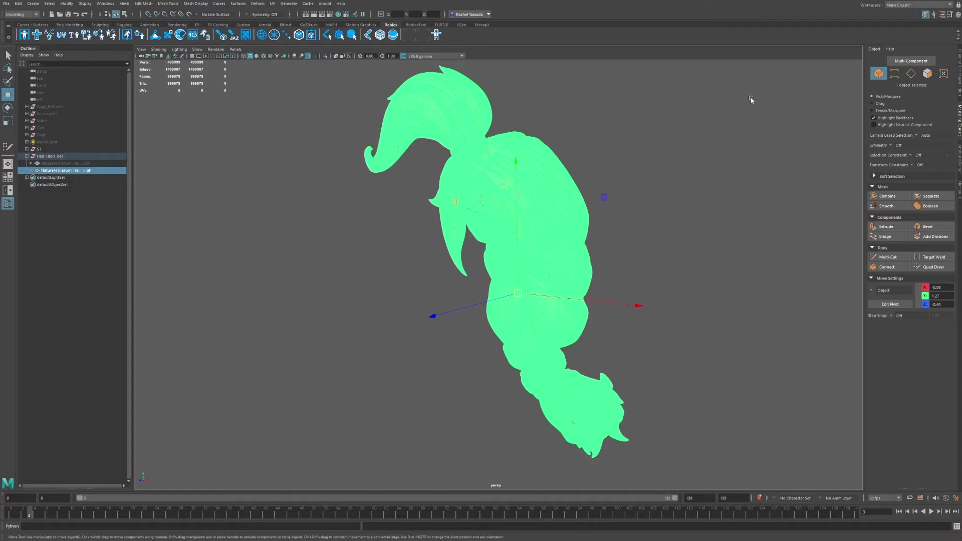
left_click(252, 100)
scroll(568, 174, "up", 3)
scroll(567, 173, "down", 2)
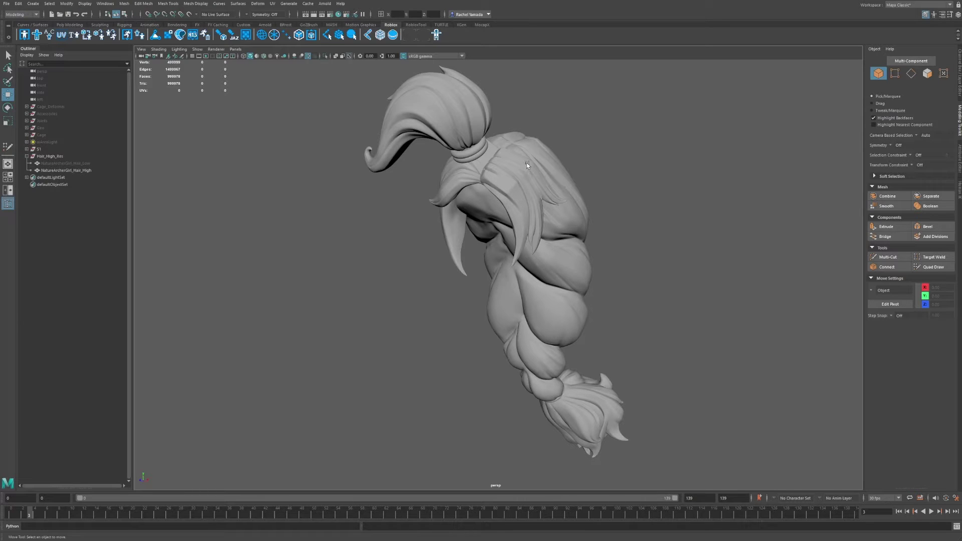
scroll(526, 164, "up", 3)
left_click_drag(508, 137, 544, 214, "alt")
scroll(544, 215, "up", 1)
Step: Make the high-resolution hair mesh a live surface and activate the Quad Draw tool
left_click(534, 212)
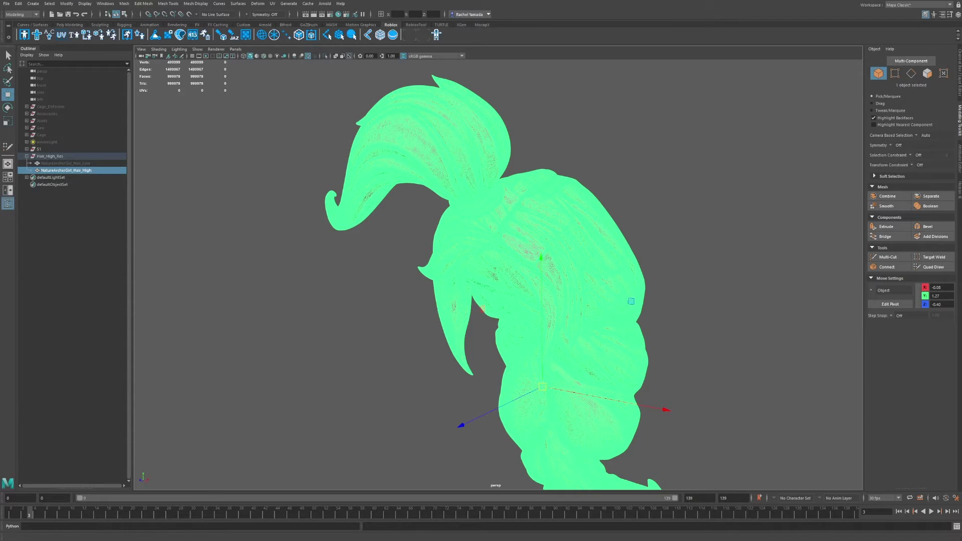
left_click(189, 14)
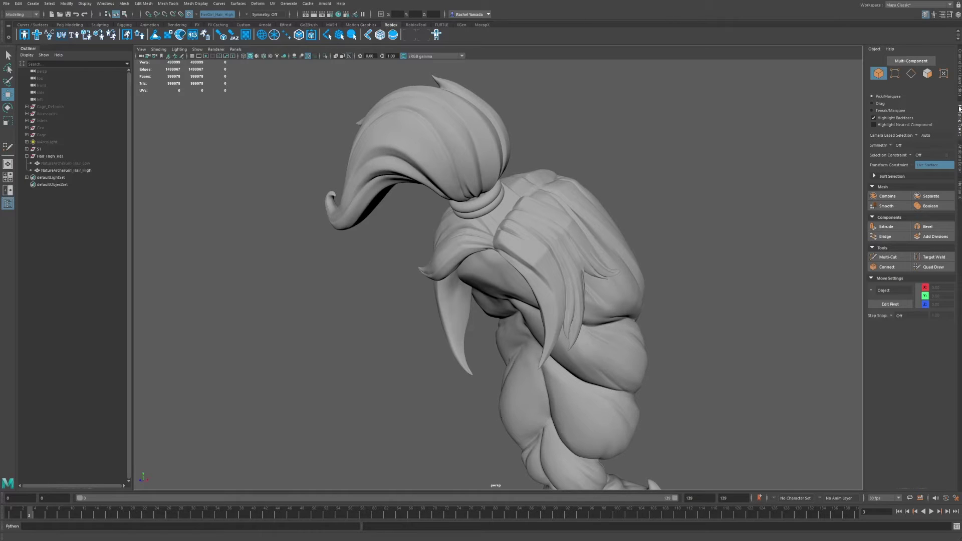
left_click(933, 267)
Step: Place four dots at the root of the front fringe lock, beside the hair parting, and fill them with a first quad
scroll(510, 240, "up", 4)
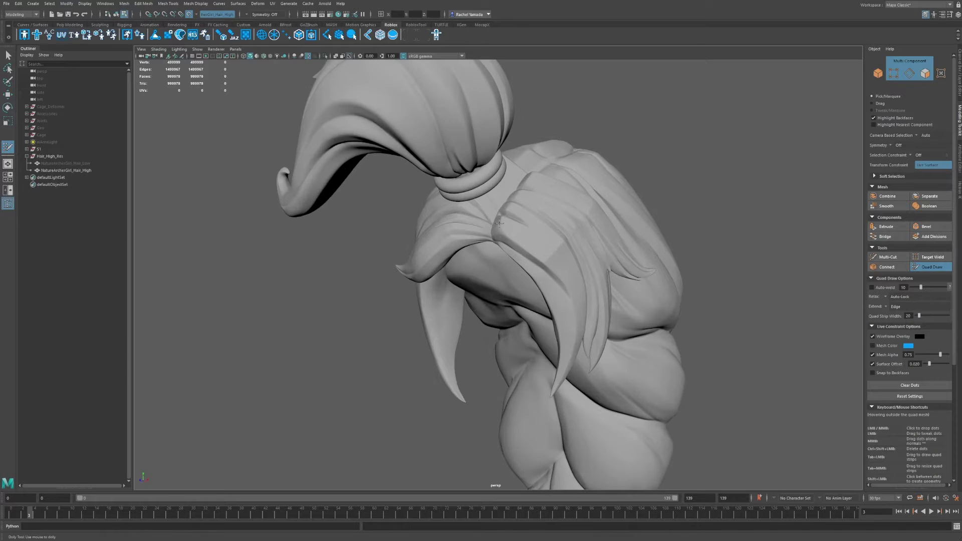
scroll(912, 273, "down", 5)
scroll(914, 274, "down", 2)
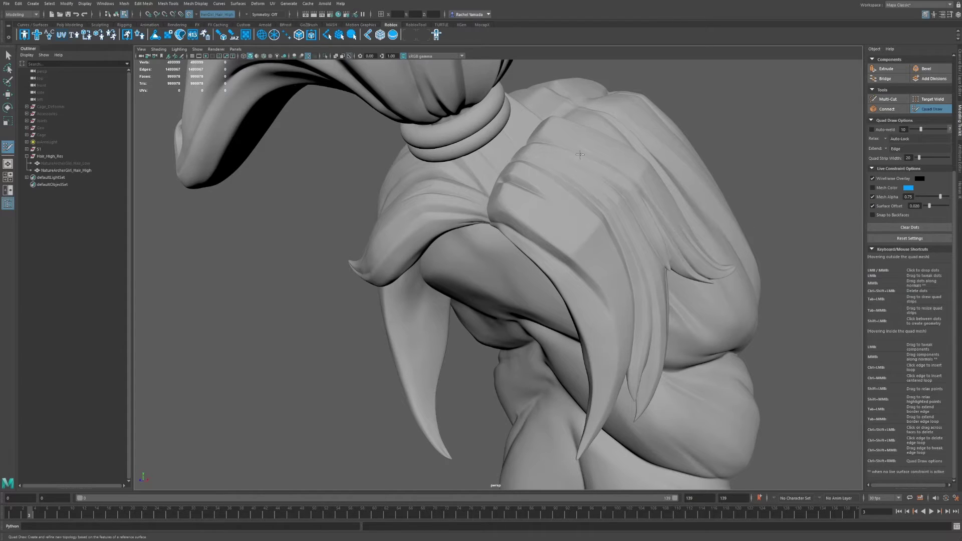
scroll(576, 154, "up", 2)
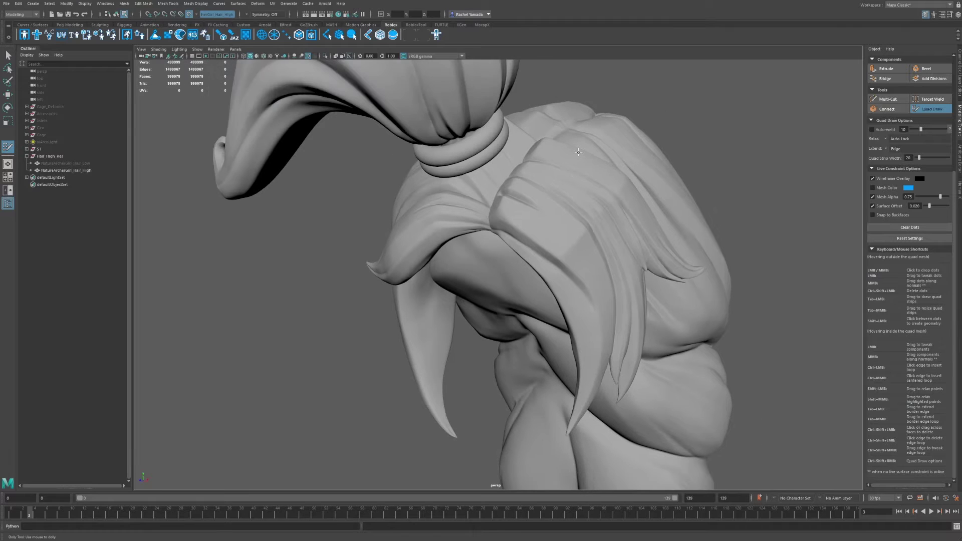
left_click_drag(560, 162, 573, 154, "alt")
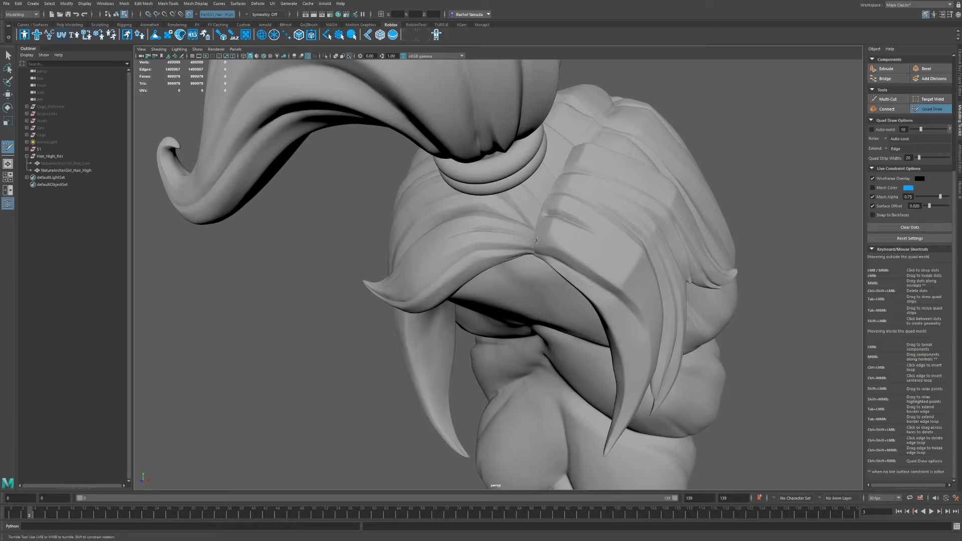
left_click(550, 194)
left_click(597, 205)
left_click(573, 281)
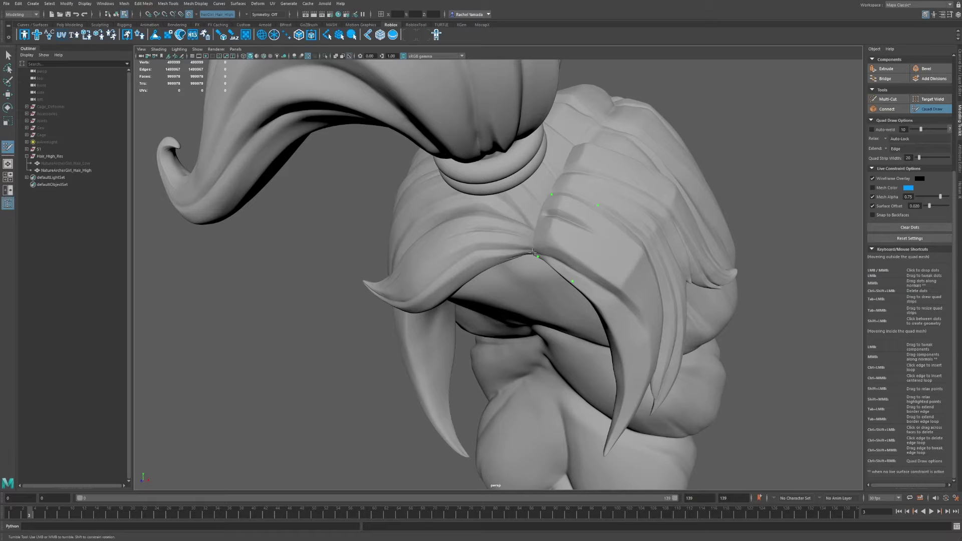
left_click(577, 223, "shift")
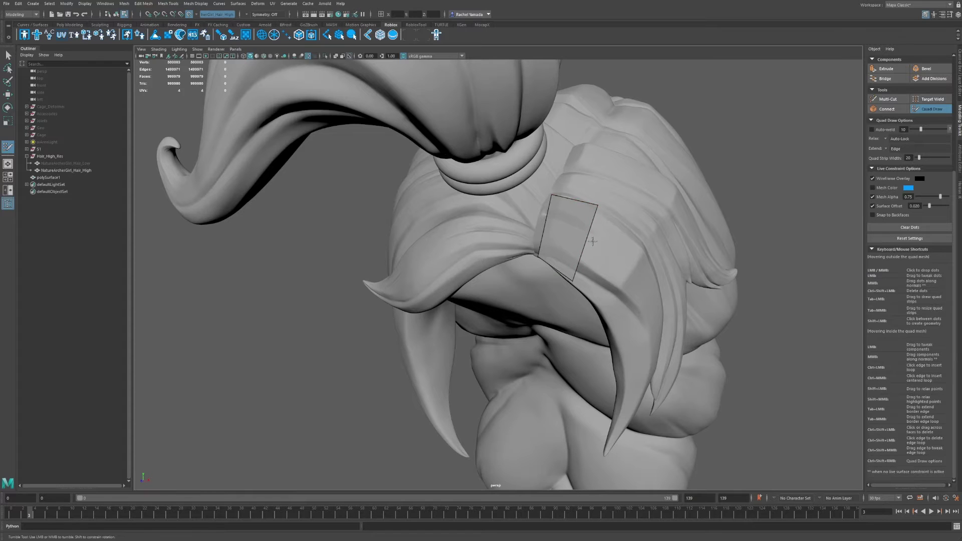
Step: Add a second quad adjoining the first one along the lower edge of the fringe lock
left_click(640, 230)
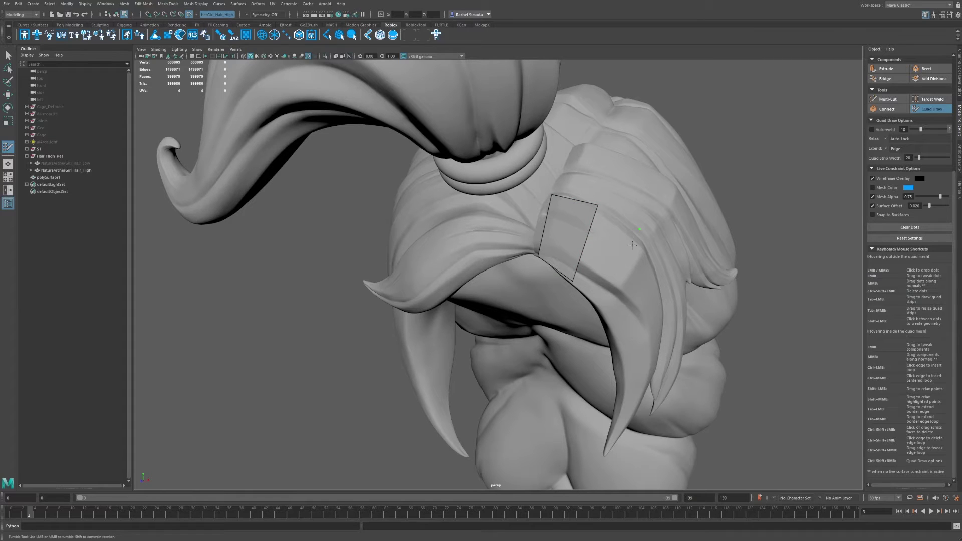
left_click(608, 314)
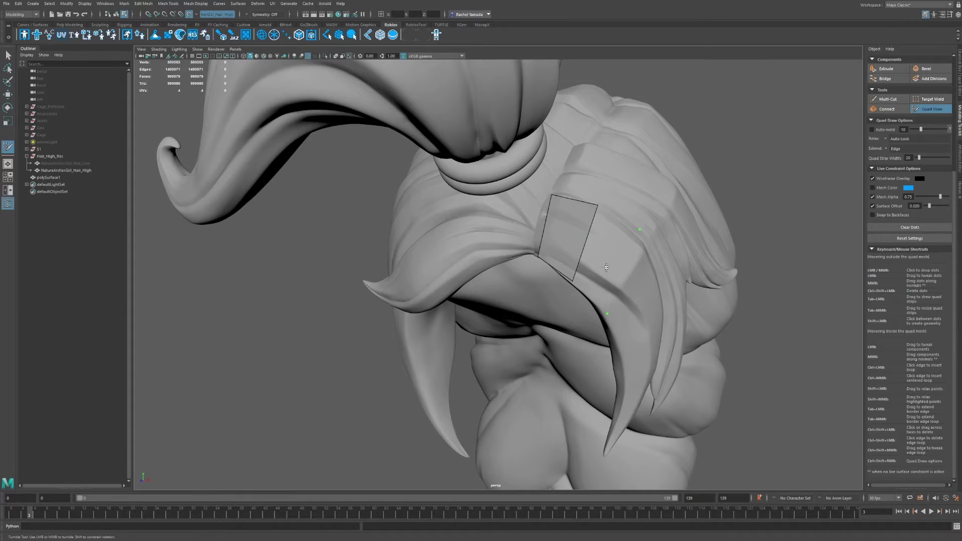
left_click(777, 232, "shift")
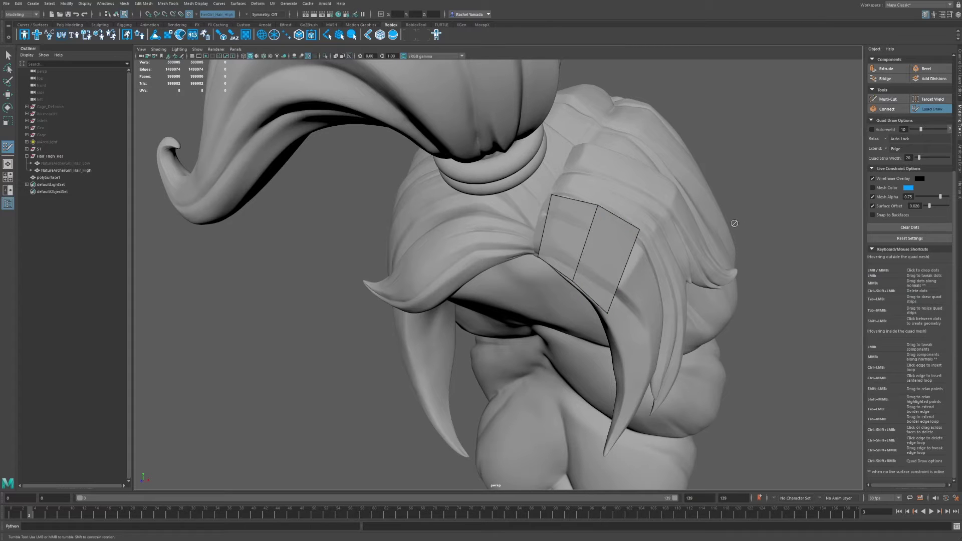
Step: Extend the quad strip with two more quads following the fringe lock's curve down towards its tip
scroll(745, 172, "down", 3)
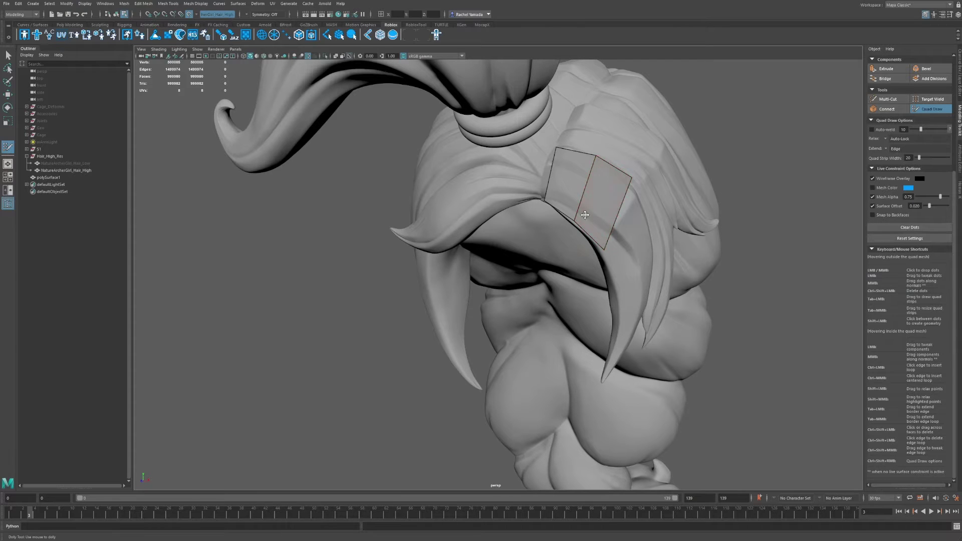
left_click_drag(653, 217, 594, 216, "alt")
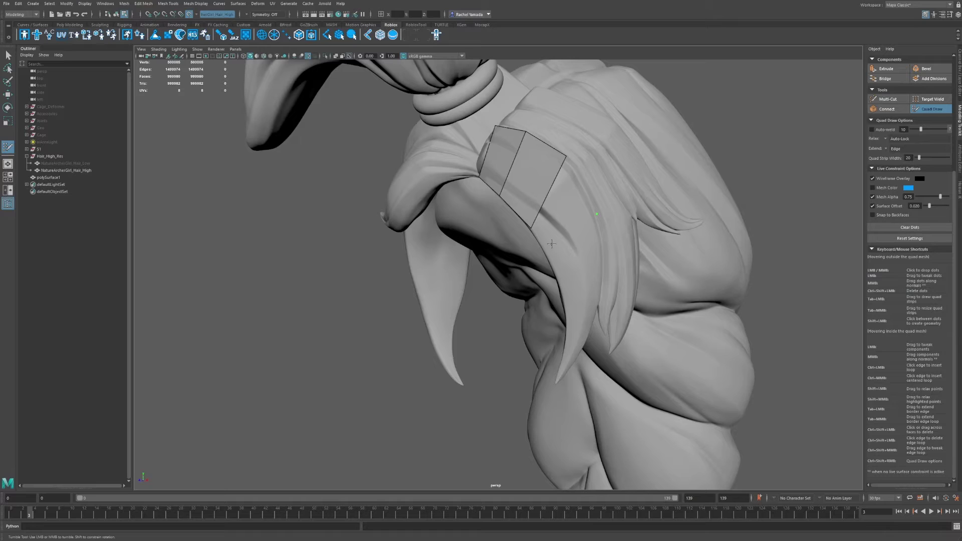
key("ctrl+z")
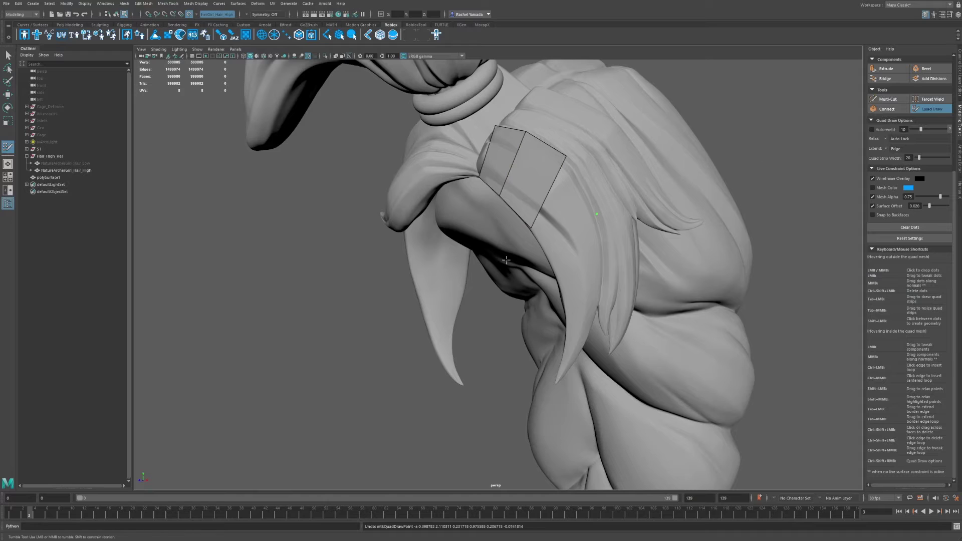
left_click(554, 256)
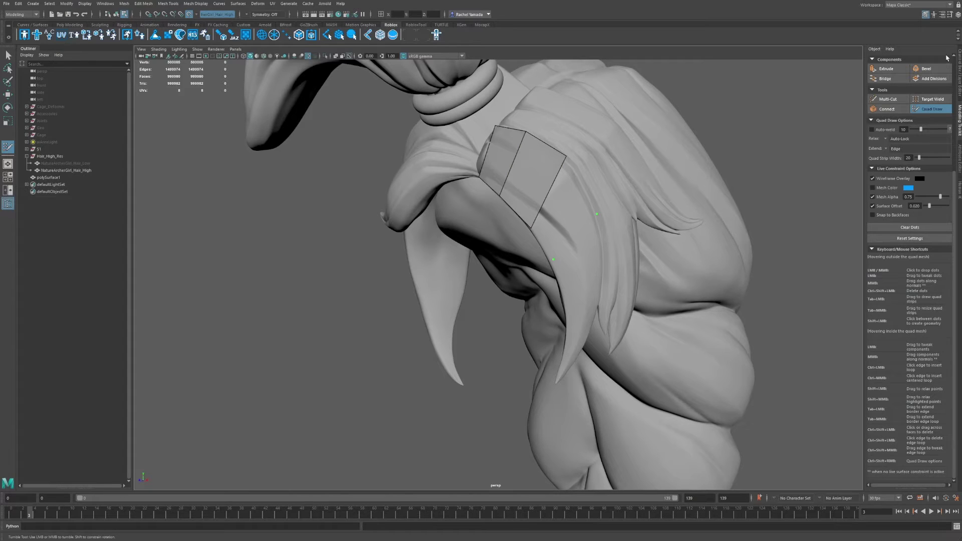
left_click(567, 211, "shift")
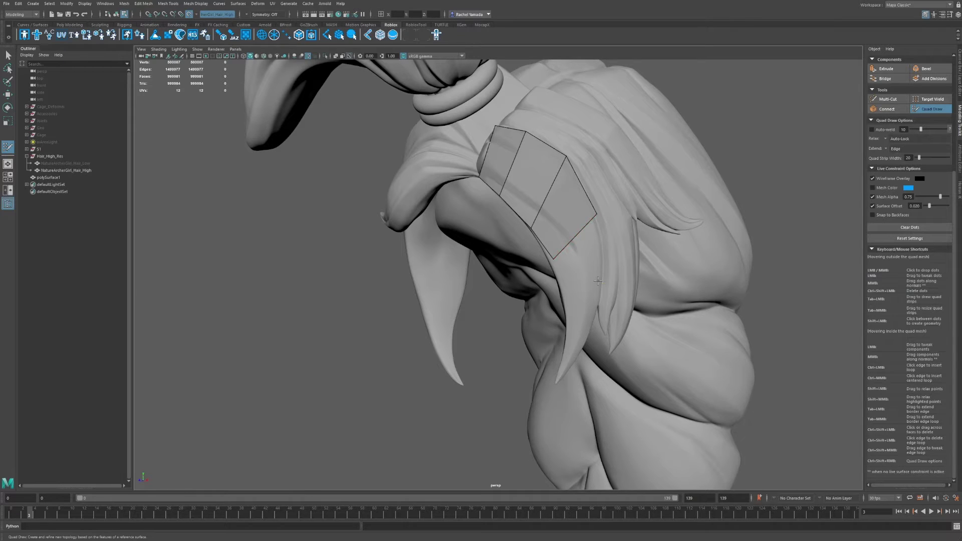
left_click(564, 304)
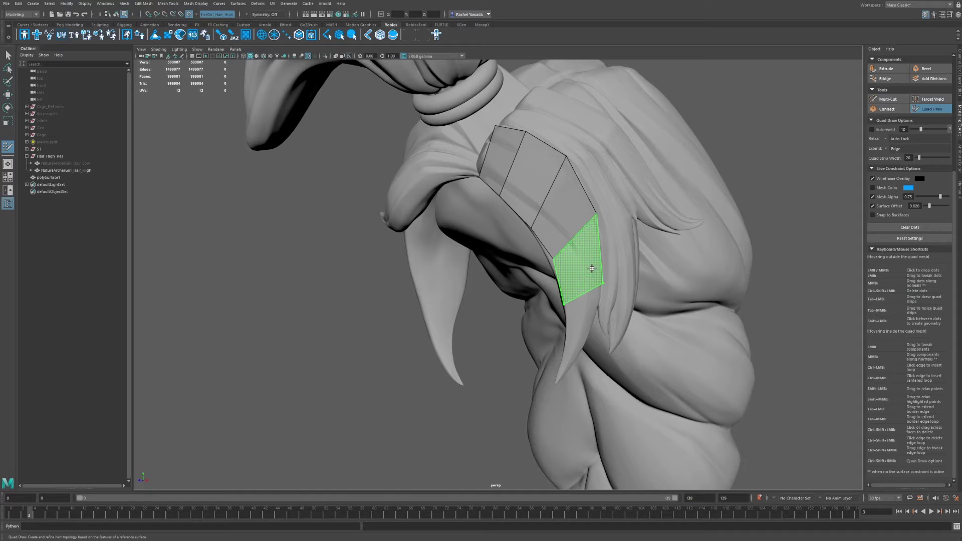
left_click(787, 146, "shift")
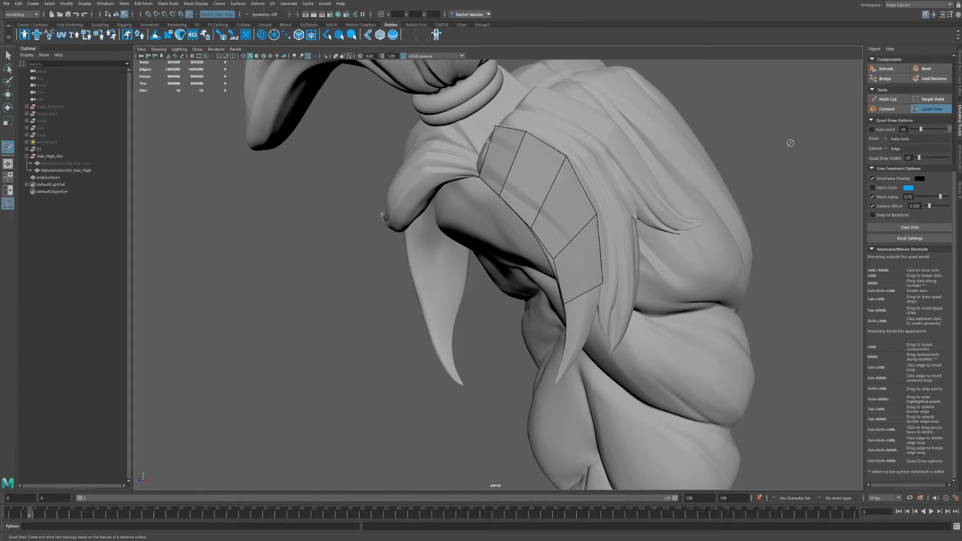
mouse_move(795, 147)
left_mouse_down("alt")
mouse_move(756, 155)
mouse_move(799, 152)
left_mouse_up("alt")
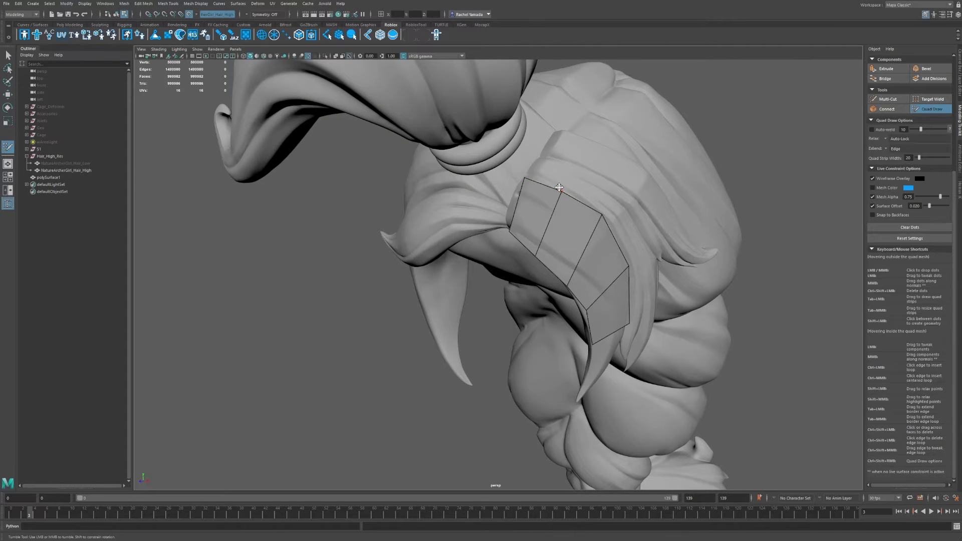
Step: Add a second row of quads along the fringe patch's upper edge and extend its lower end two quads towards the outer strand's tip
left_click_drag(559, 189, 580, 163)
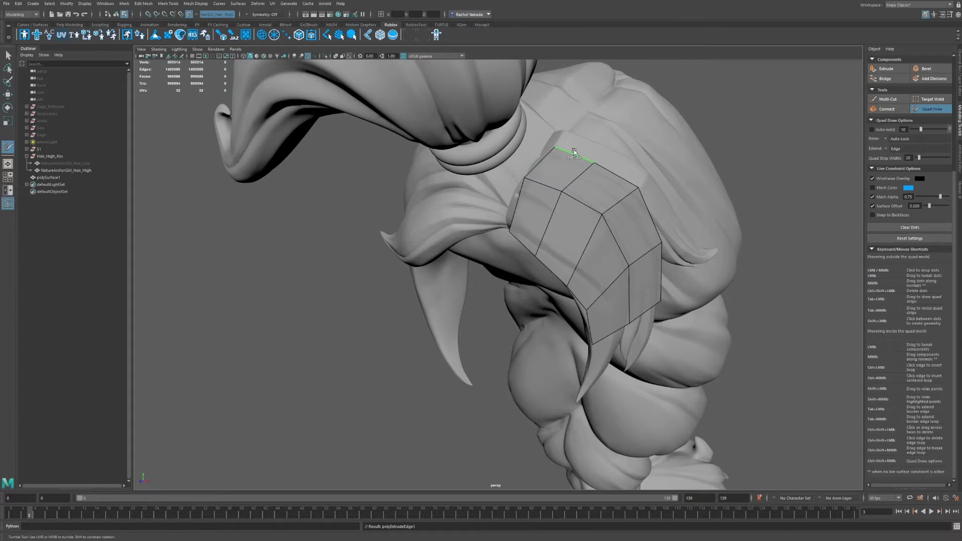
scroll(765, 153, "down", 2)
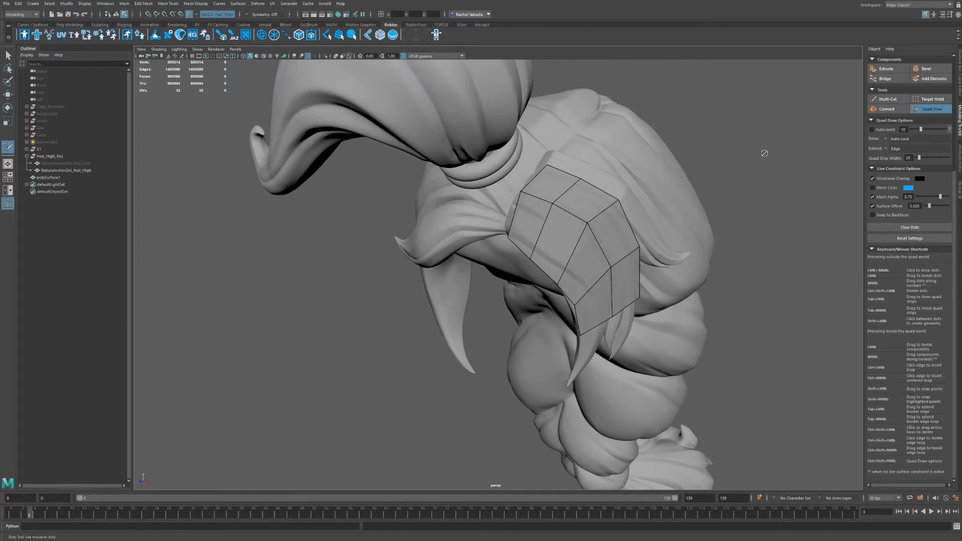
left_click_drag(756, 153, 729, 151, "alt")
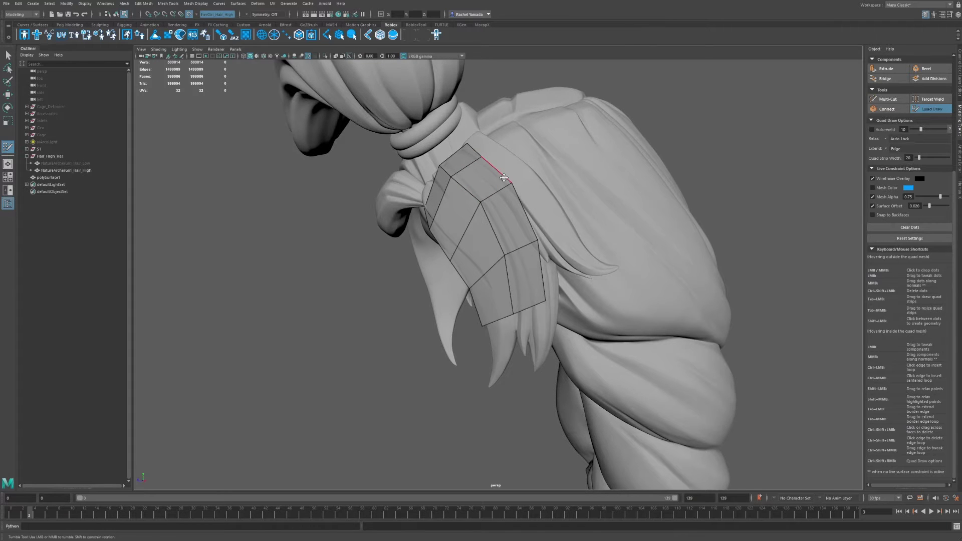
left_click_drag(549, 172, 644, 202, "alt")
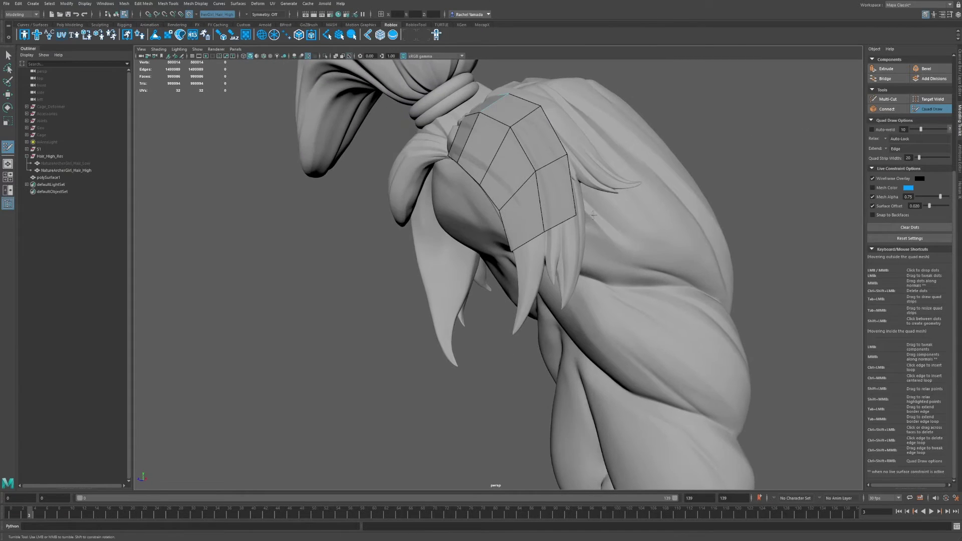
left_click_drag(558, 223, 568, 259)
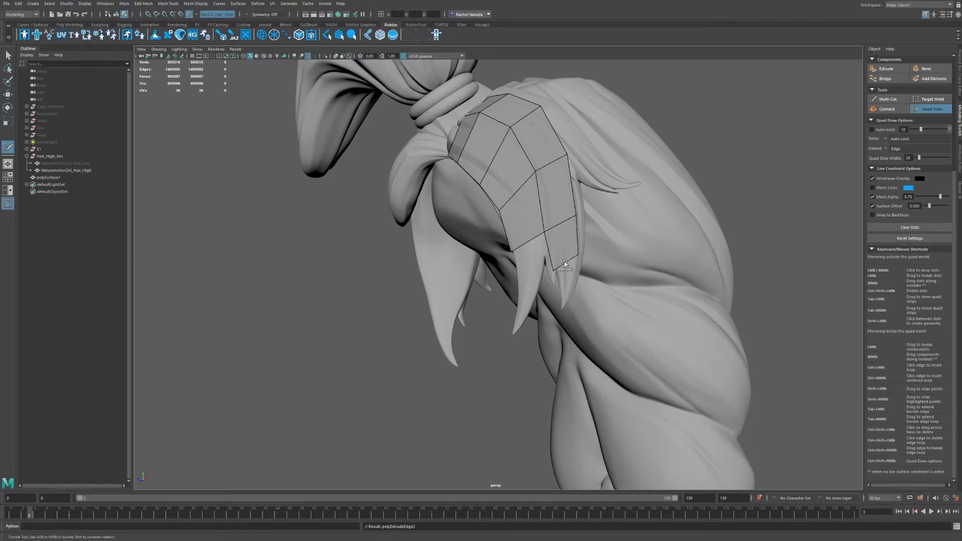
left_click_drag(571, 285, 570, 301)
Step: Extend the patch's first row by two quads down the inner fringe strand to its tip
left_click_drag(575, 233, 331, 116, "alt")
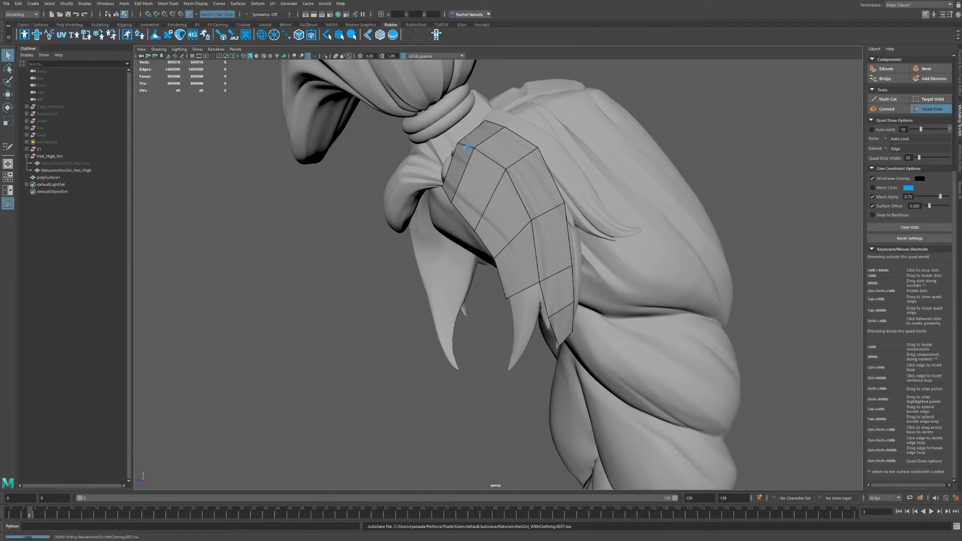
mouse_move(734, 158)
left_mouse_down("alt")
mouse_move(741, 155)
mouse_move(663, 160)
mouse_move(683, 149)
mouse_move(725, 165)
left_mouse_up("alt")
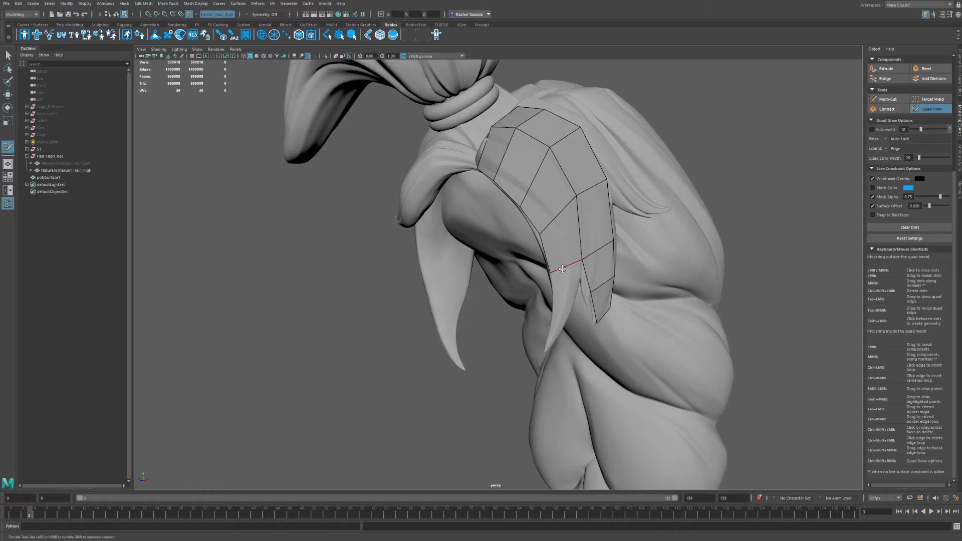
left_click_drag(563, 270, 562, 296)
left_click_drag(559, 307, 552, 353)
Step: Adjust two border vertices at the fringe patch's root so its edge follows the hair parting
scroll(738, 317, "up", 2)
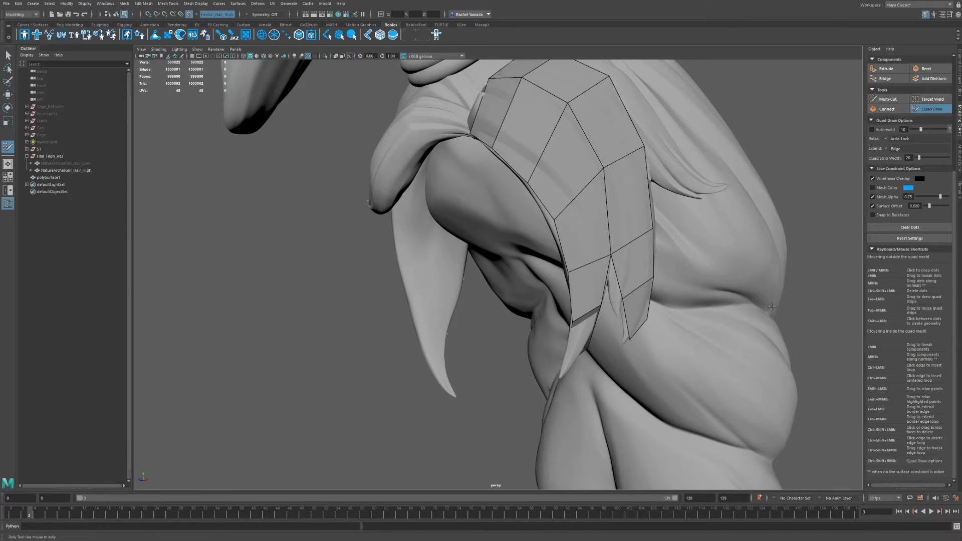
mouse_move(787, 291)
left_mouse_down("alt")
mouse_move(803, 316)
mouse_move(828, 308)
mouse_move(785, 287)
left_mouse_up("alt")
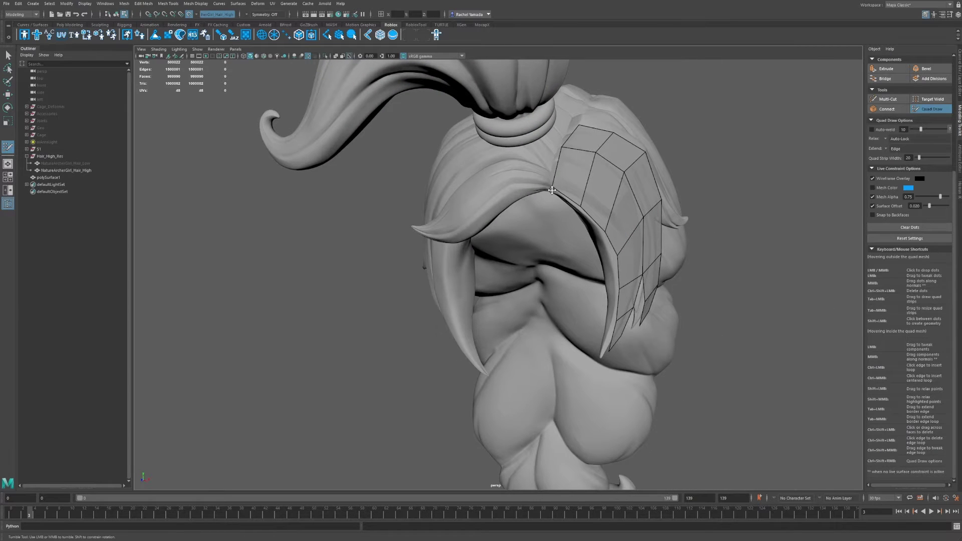
left_click_drag(551, 185, 546, 181)
mouse_move(559, 146)
left_mouse_down()
mouse_move(550, 142)
mouse_move(565, 123)
left_mouse_up()
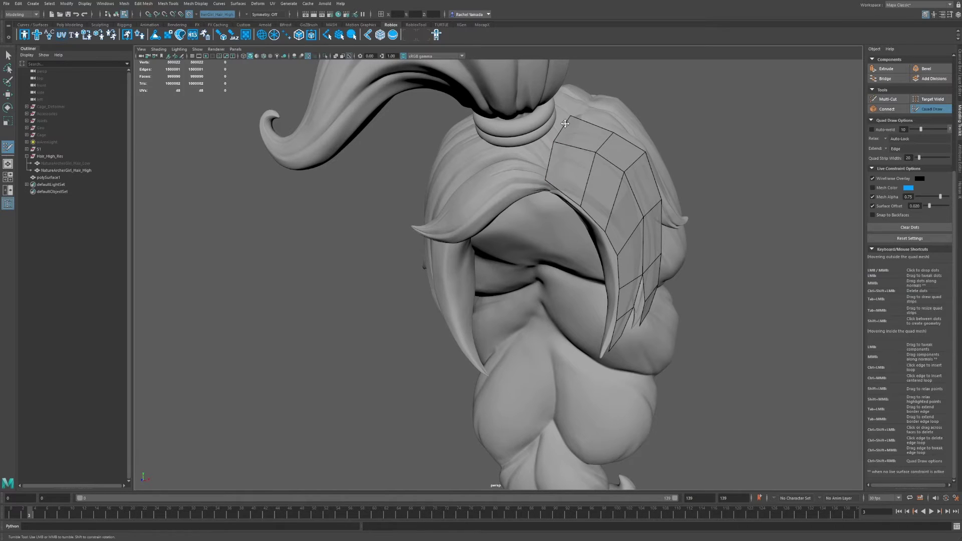
Step: Leave Quad Draw, select the partial retopology mesh polySurface1 as an object and hide it
mouse_move(716, 162)
left_mouse_down("alt")
mouse_move(672, 163)
mouse_move(727, 157)
left_mouse_up("alt")
mouse_move(656, 177)
left_mouse_down("alt")
mouse_move(749, 196)
mouse_move(711, 205)
left_mouse_up("alt")
right_click_drag(712, 204, 668, 258, "alt")
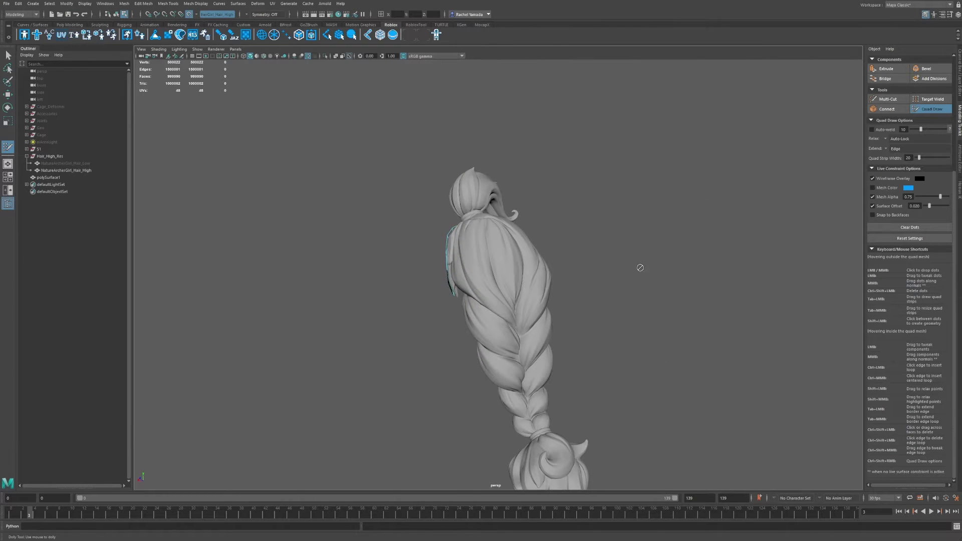
mouse_move(636, 269)
left_mouse_down("alt")
mouse_move(609, 283)
mouse_move(627, 260)
mouse_move(679, 266)
left_mouse_up("alt")
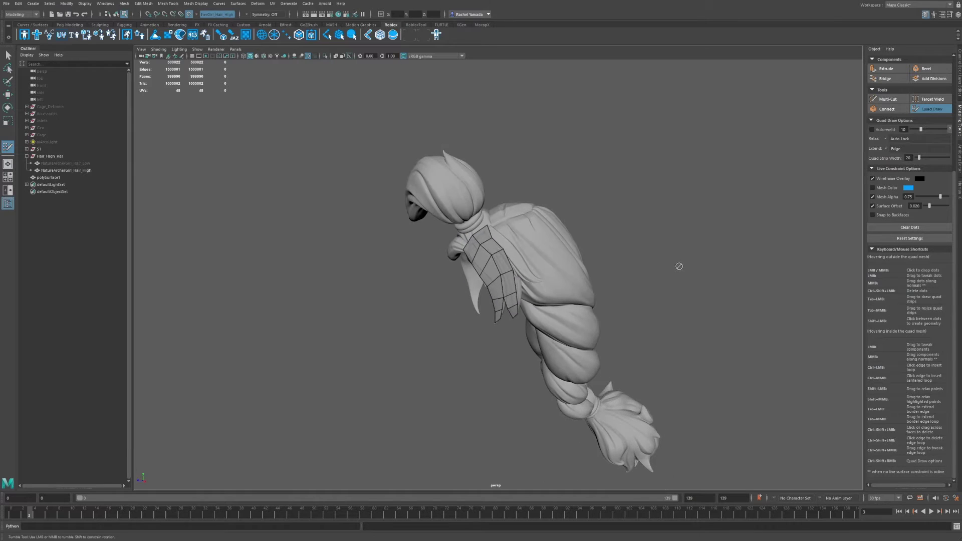
left_click(925, 109)
mouse_move(728, 157)
left_mouse_down("alt")
mouse_move(513, 205)
mouse_move(769, 182)
left_mouse_up("alt")
mouse_move(768, 182)
right_mouse_down("alt")
mouse_move(705, 215)
mouse_move(723, 206)
right_mouse_up("alt")
left_click_drag(723, 206, 563, 214, "alt")
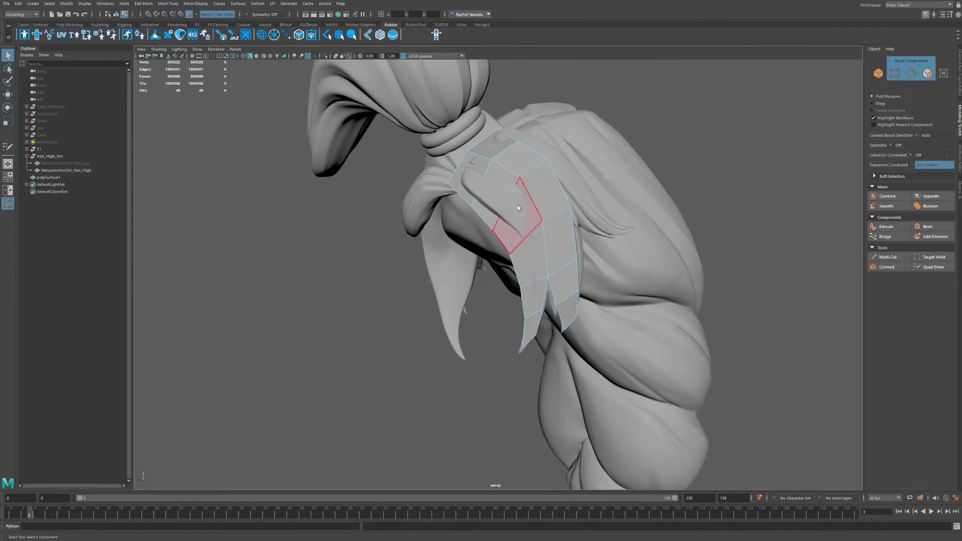
key("F8")
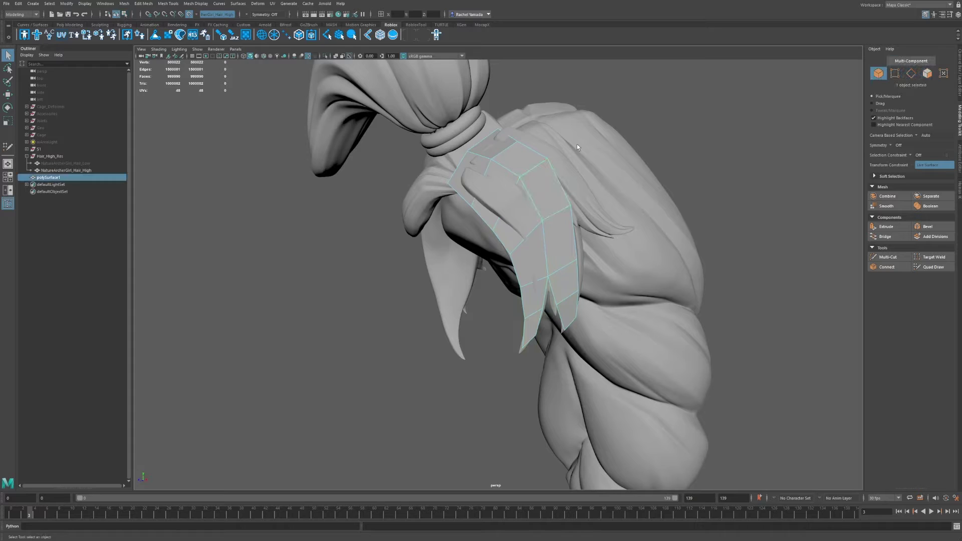
key("h")
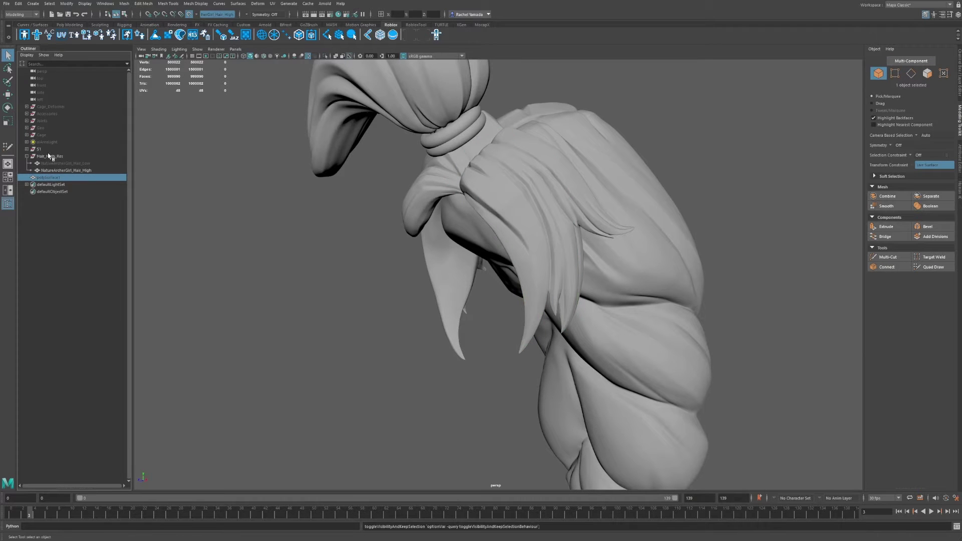
Step: Unhide the finished low-poly mesh NatureArcherGirl_Hair_Low and turn off the live surface
left_click(51, 164)
key("h")
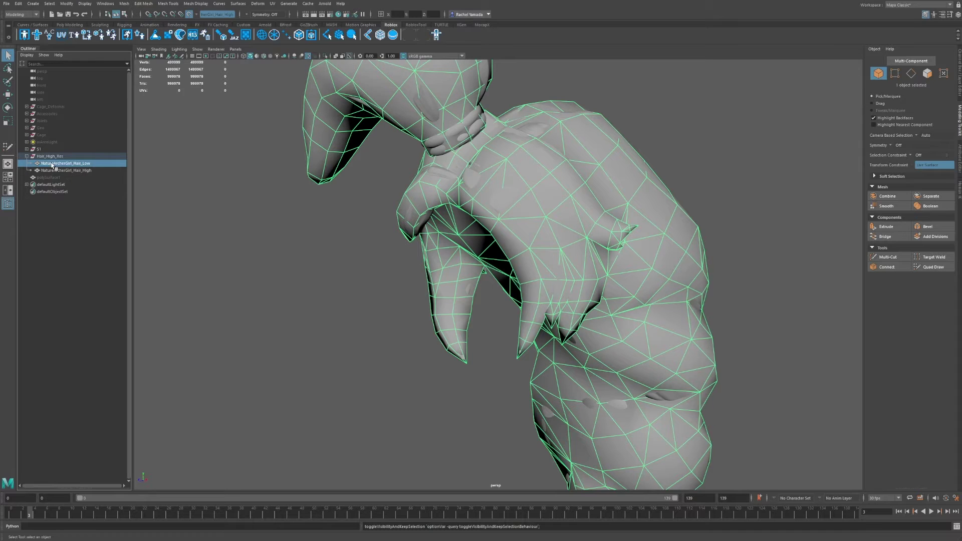
scroll(443, 244, "down", 2)
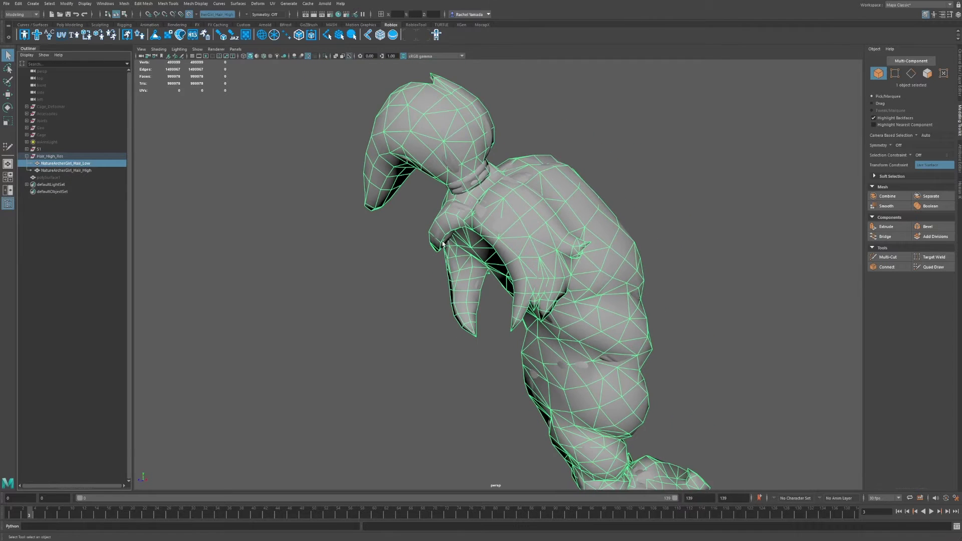
left_click(326, 161)
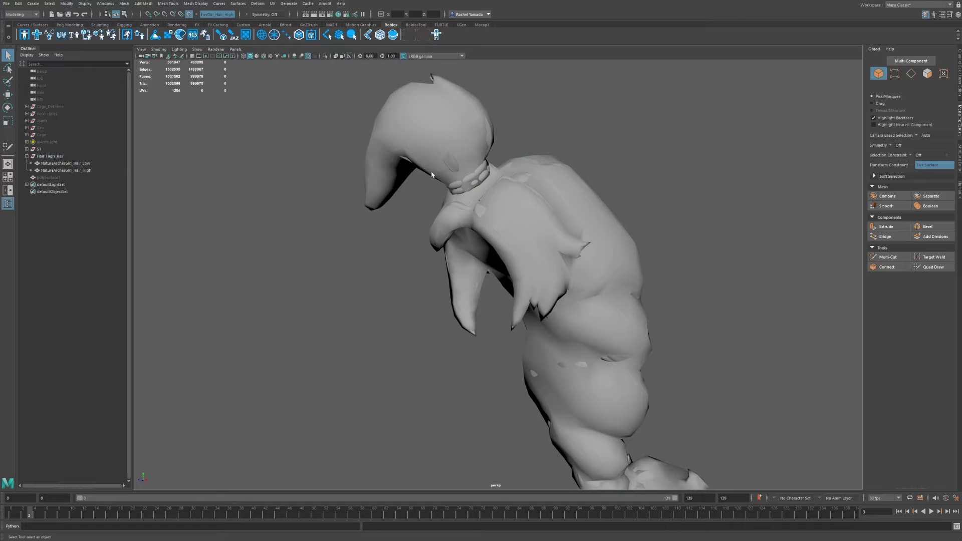
left_click(189, 15)
Step: Select the low-poly hair mesh and examine its wireframe topology and triangle count along the whole braid
left_click(469, 169)
left_click_drag(469, 169, 703, 208, "alt")
scroll(703, 209, "up", 3)
middle_click_drag(703, 209, 657, 143, "alt")
scroll(657, 143, "down", 2)
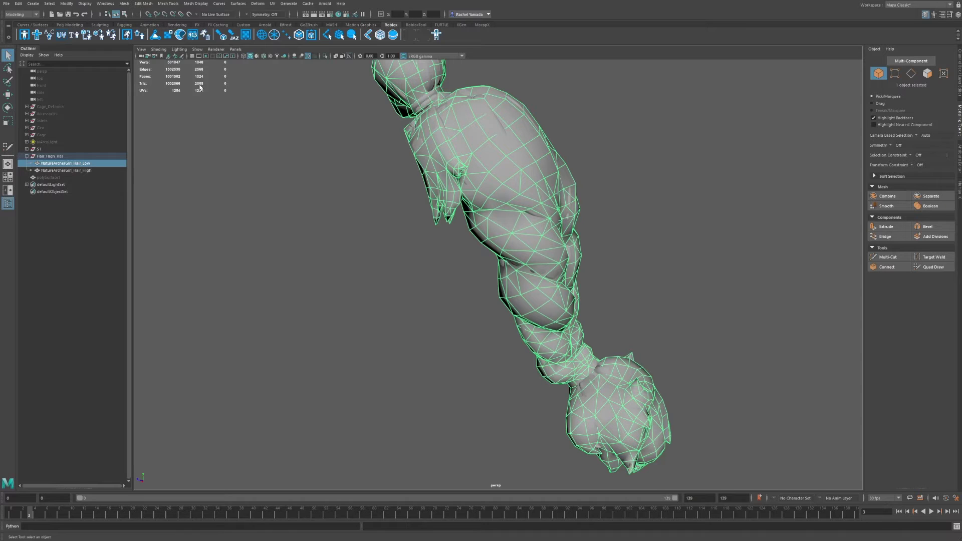
scroll(702, 184, "down", 5)
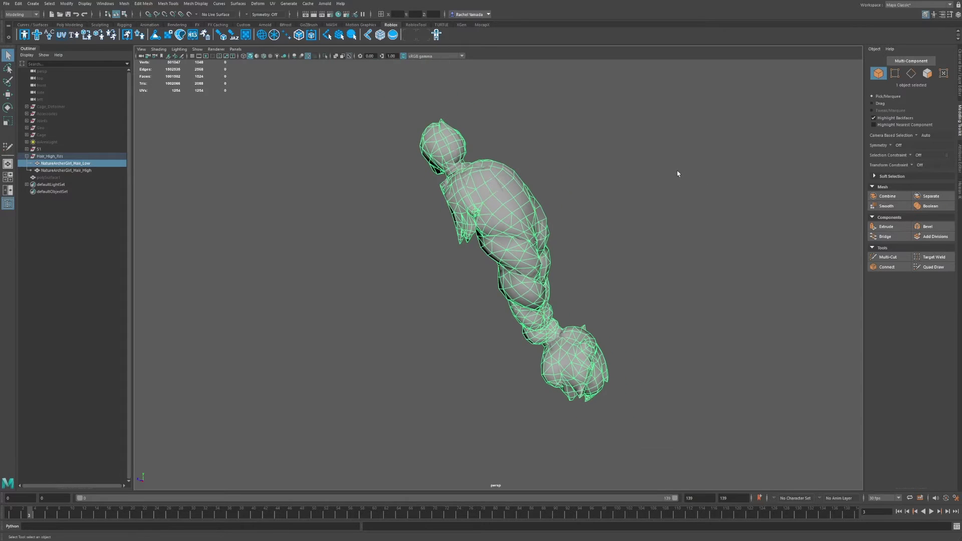
left_click_drag(617, 168, 644, 188, "alt")
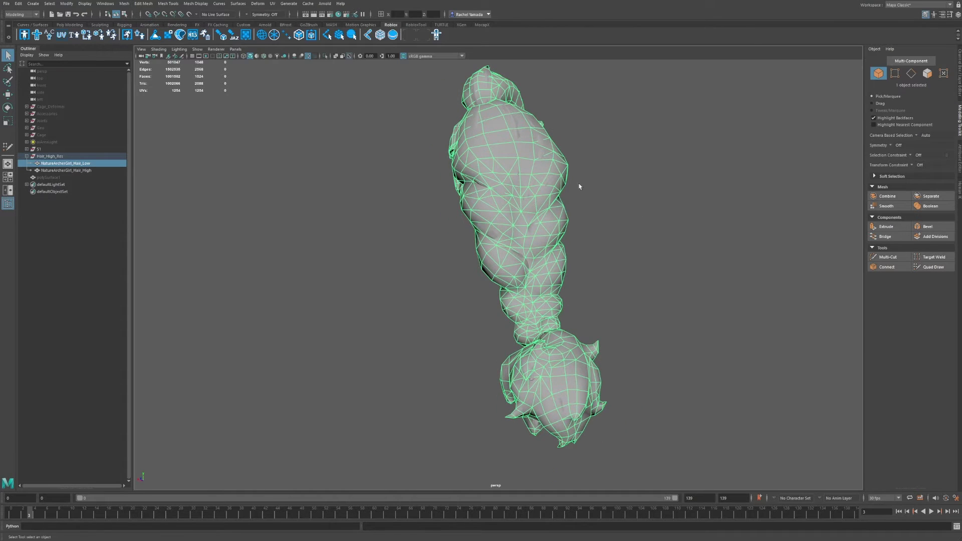
Step: Compare the polygon counts of the high-resolution and low-poly hair meshes, finishing with the low-poly mesh selected
left_click(87, 171)
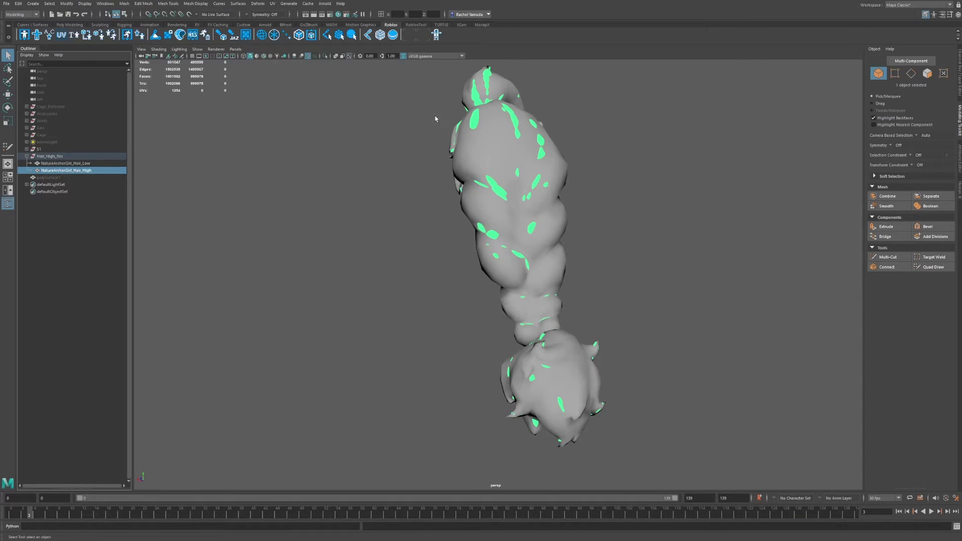
left_click(497, 148)
left_click_drag(616, 214, 737, 249, "alt")
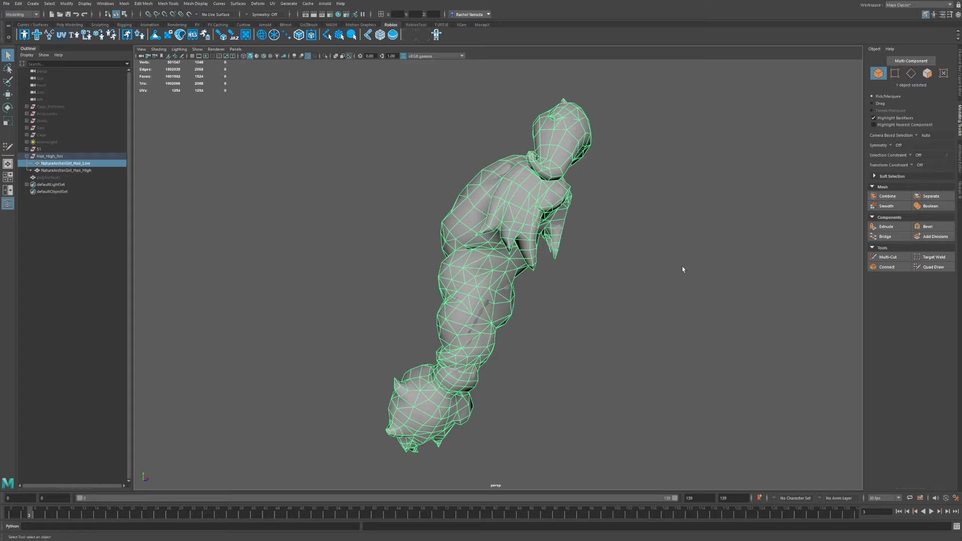
left_click_drag(691, 275, 583, 239, "alt")
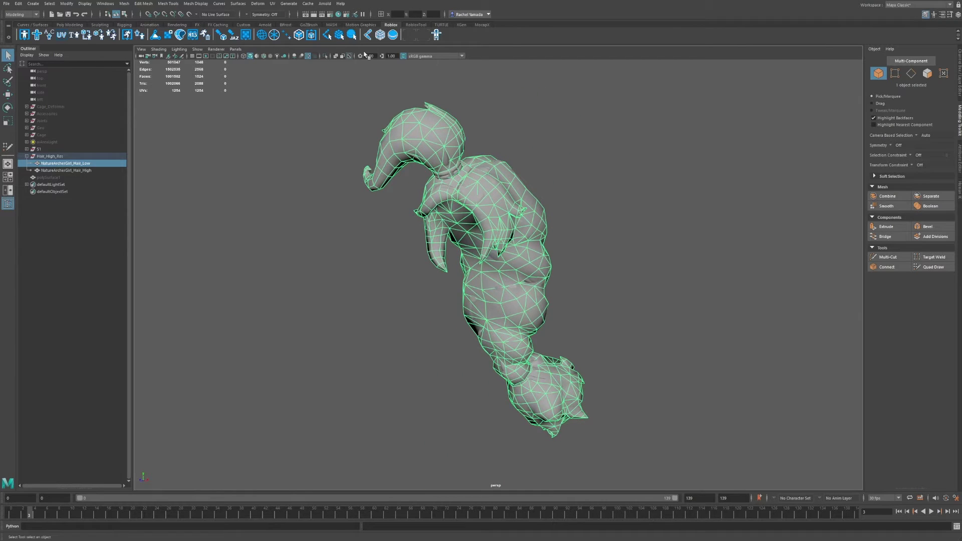
Step: Open the UV Editor for the low-poly hair mesh and review its display options
left_click(355, 34)
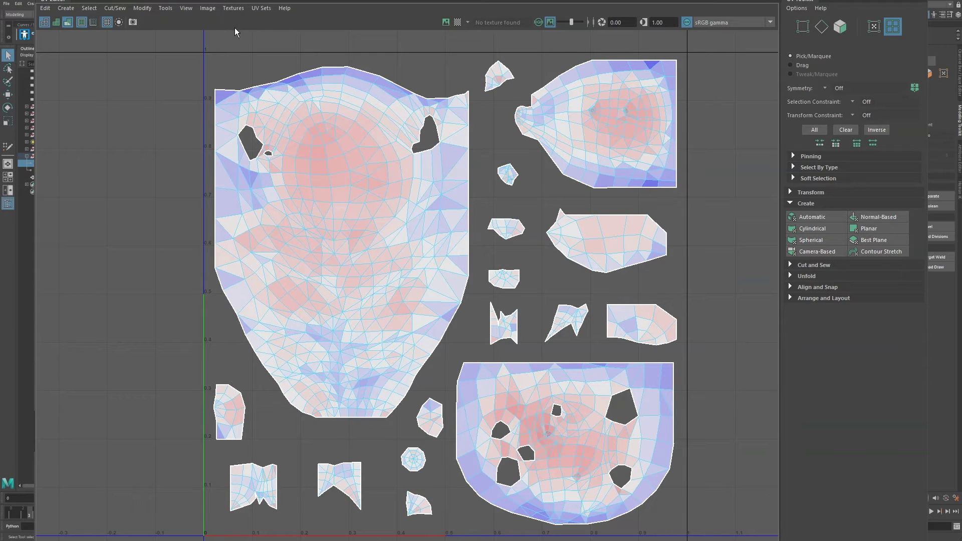
middle_click_drag(761, 244, 718, 245, "alt")
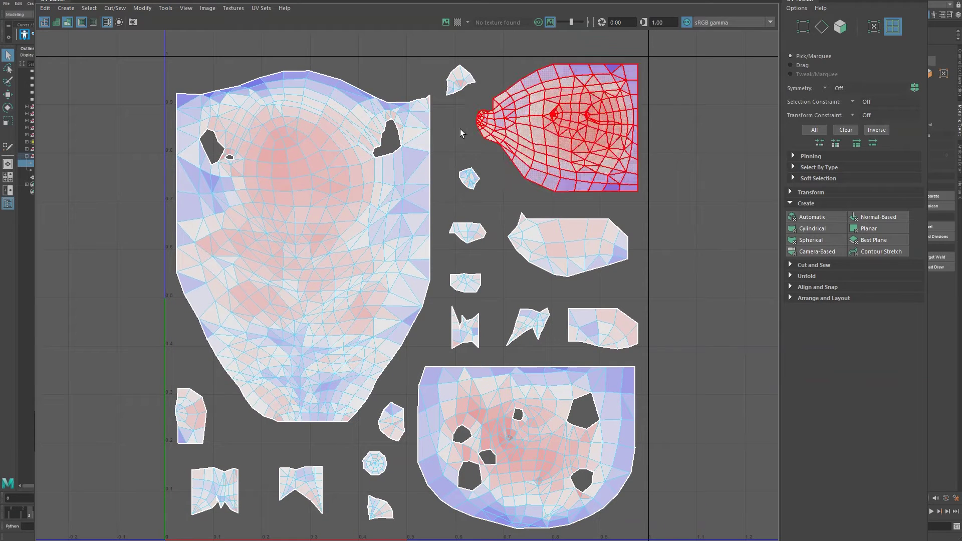
left_click(166, 8)
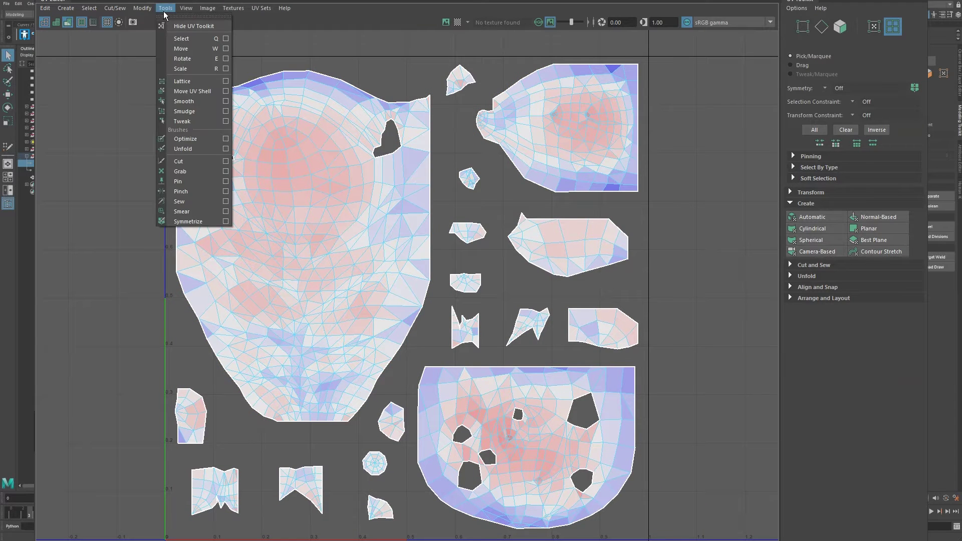
left_click(186, 8)
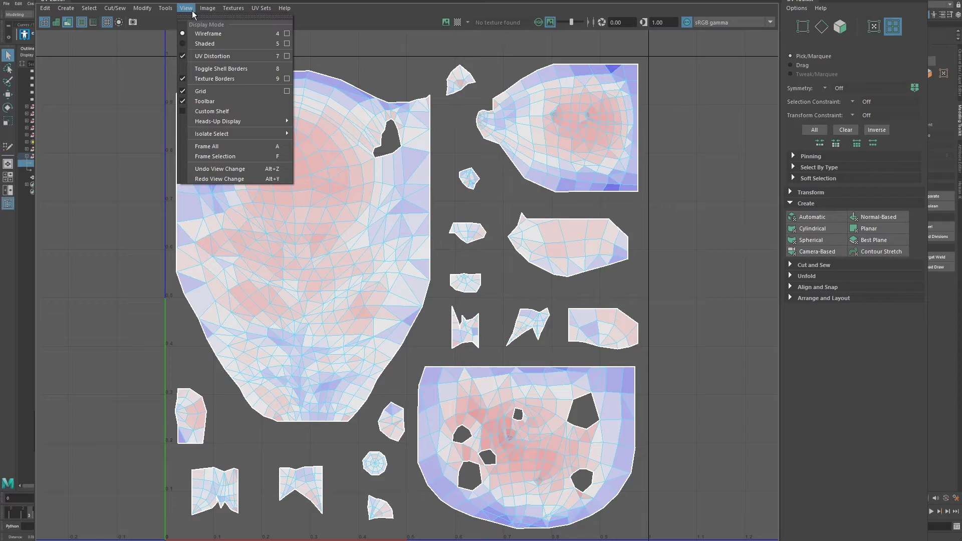
left_click(170, 66)
Step: Examine the low-poly hair's UV shells for stretching and layout, finishing with all shells framed
middle_click_drag(118, 129, 213, 82, "alt")
scroll(616, 420, "up", 2)
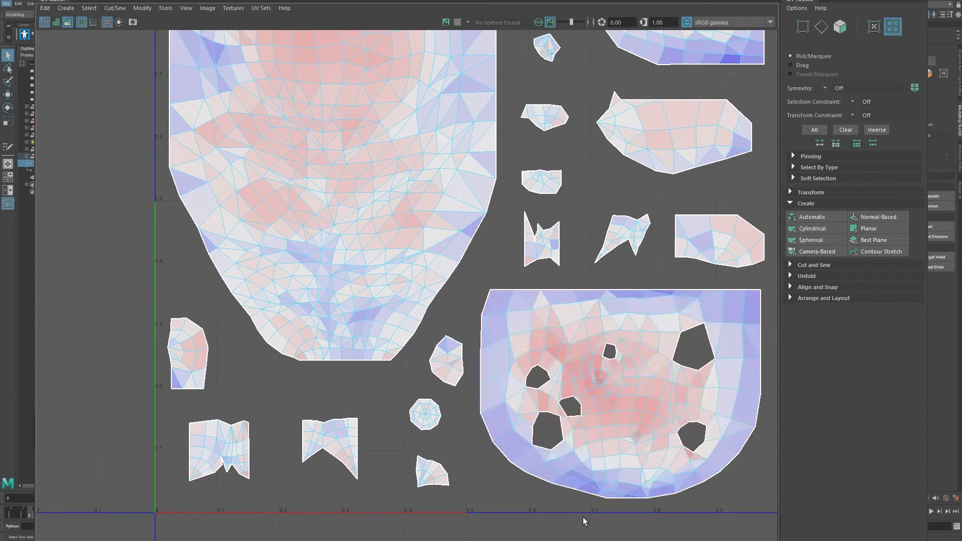
scroll(584, 440, "up", 3)
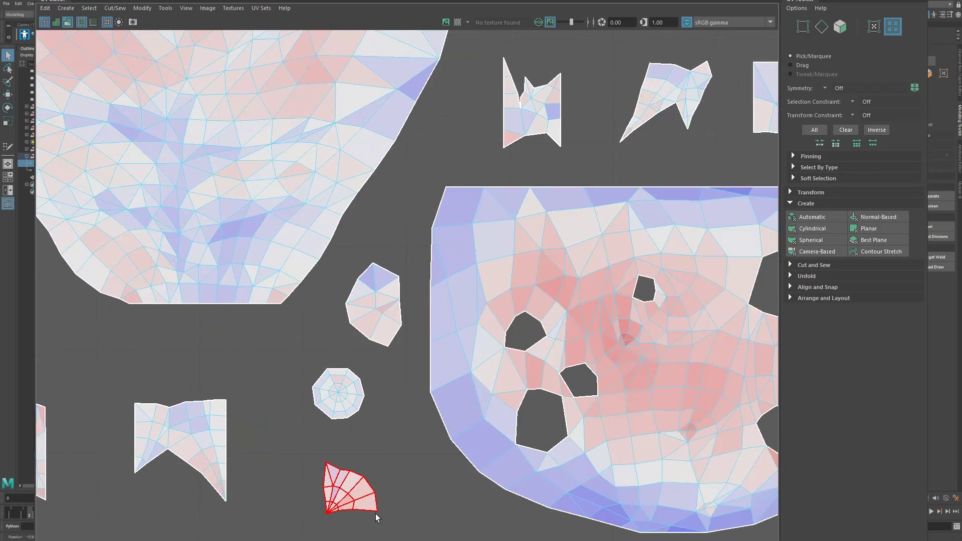
scroll(396, 515, "down", 3)
middle_click_drag(497, 245, 405, 356, "alt")
scroll(554, 301, "down", 2)
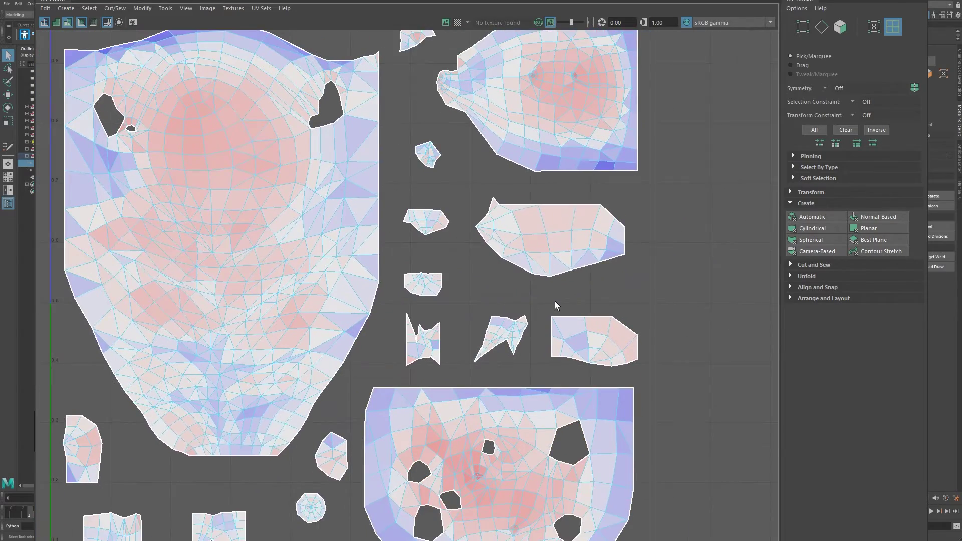
middle_click_drag(554, 301, 615, 272, "alt")
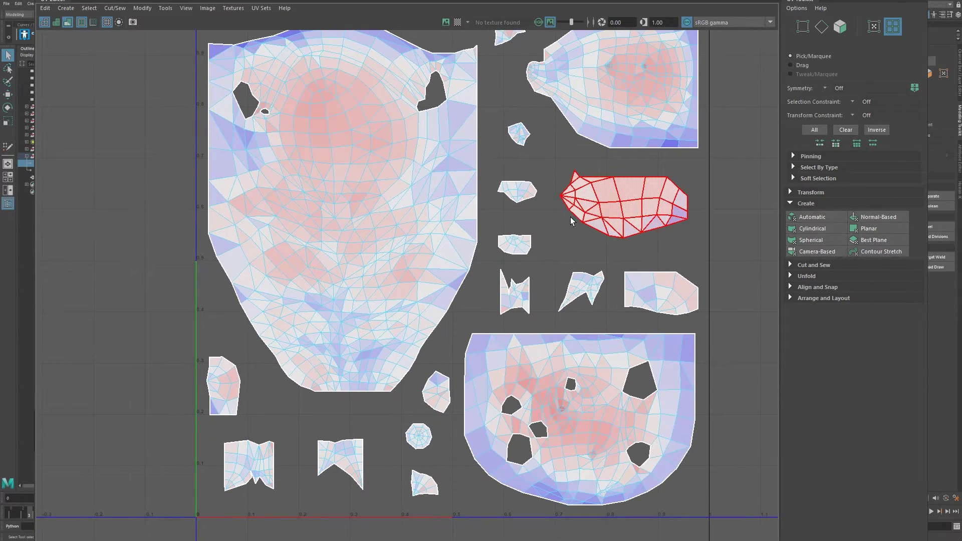
middle_click_drag(571, 201, 569, 233, "alt")
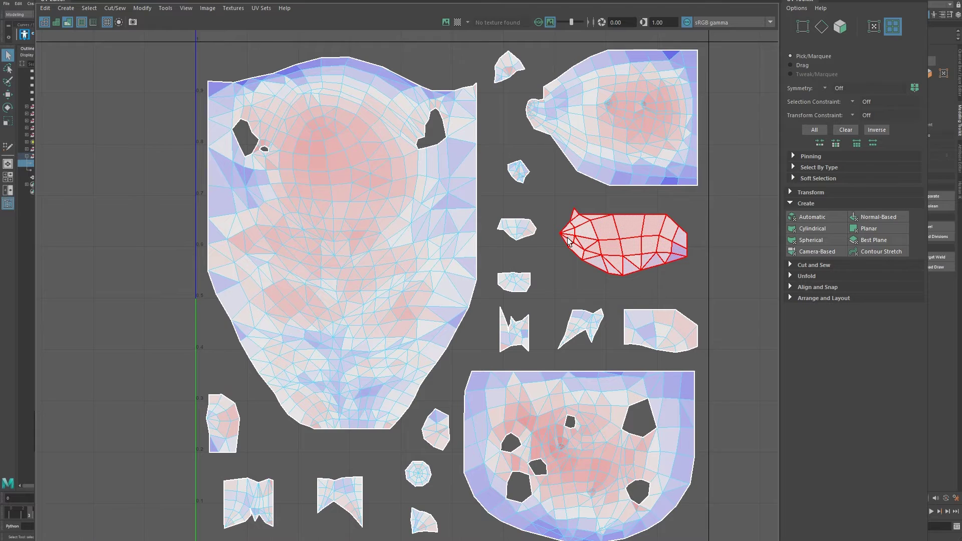
key("a")
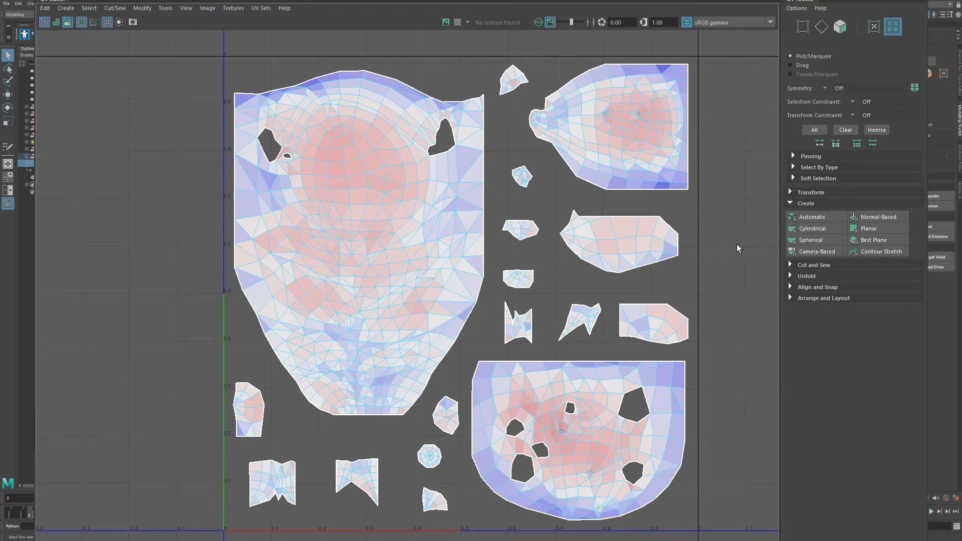
Step: Turn off the UV Distortion display, select all UV shells to inspect their wireframe, and return to the 3D view
left_click(165, 8)
left_click(185, 8)
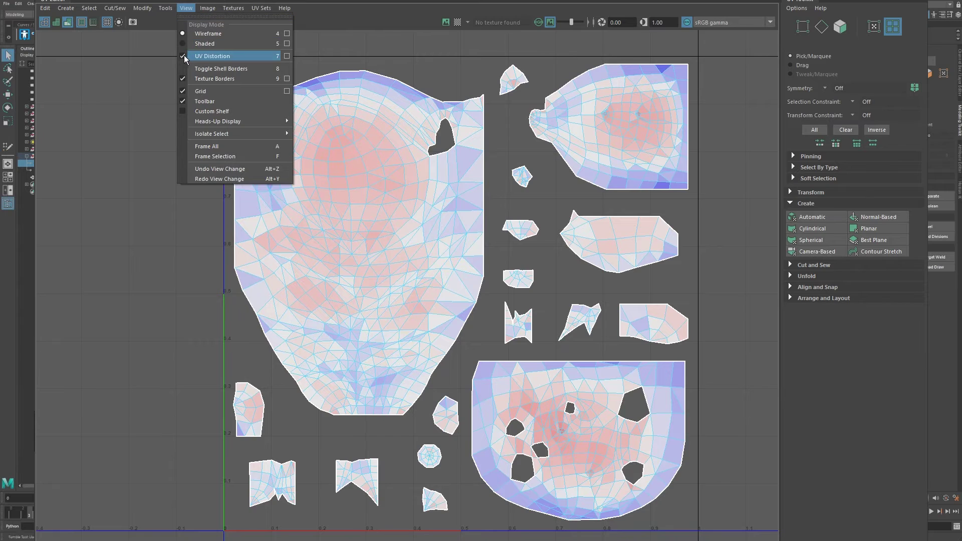
left_click(181, 55)
left_click_drag(163, 53, 694, 525)
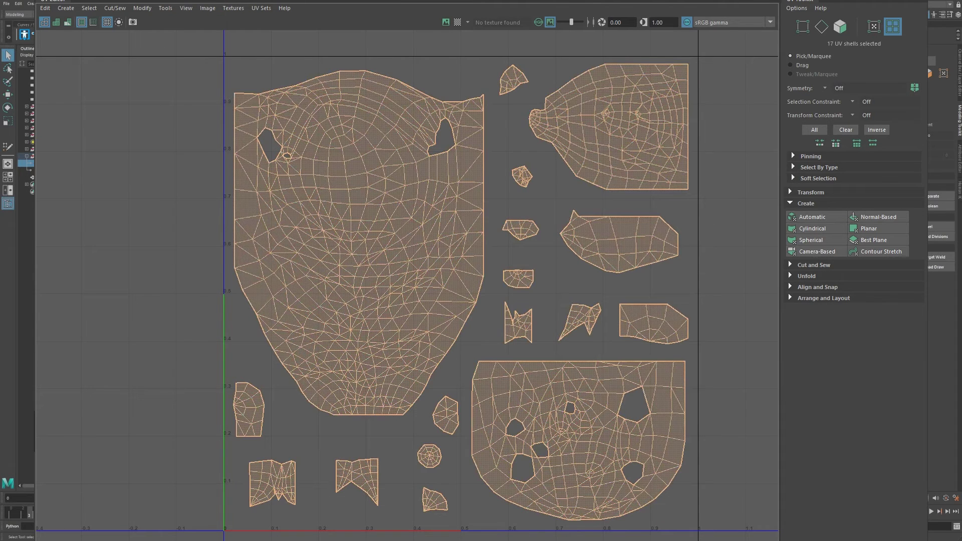
left_click(880, 219)
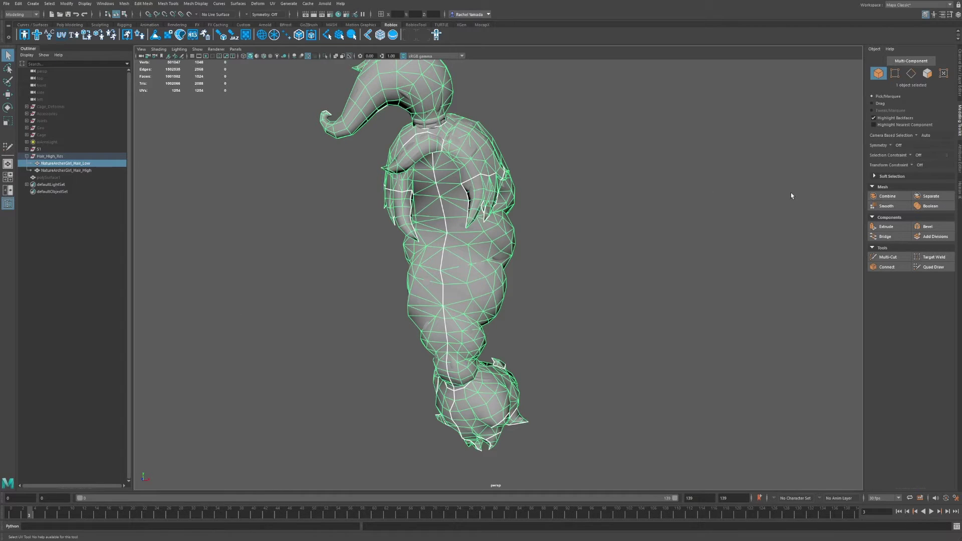
Step: Examine the highlighted UV seam running down the inner side of the low-poly braid and around its loose strands
left_click_drag(814, 202, 398, 247, "alt")
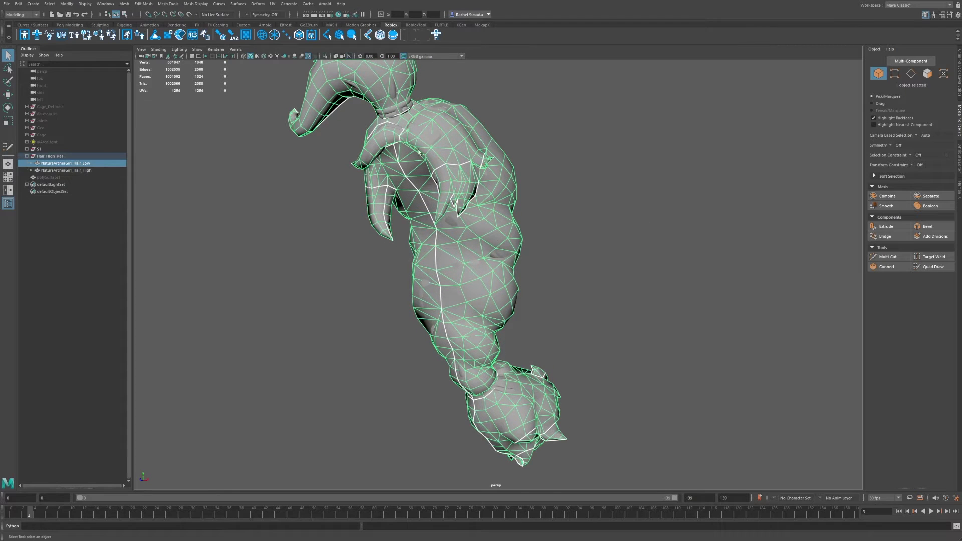
left_click_drag(405, 145, 411, 120, "alt")
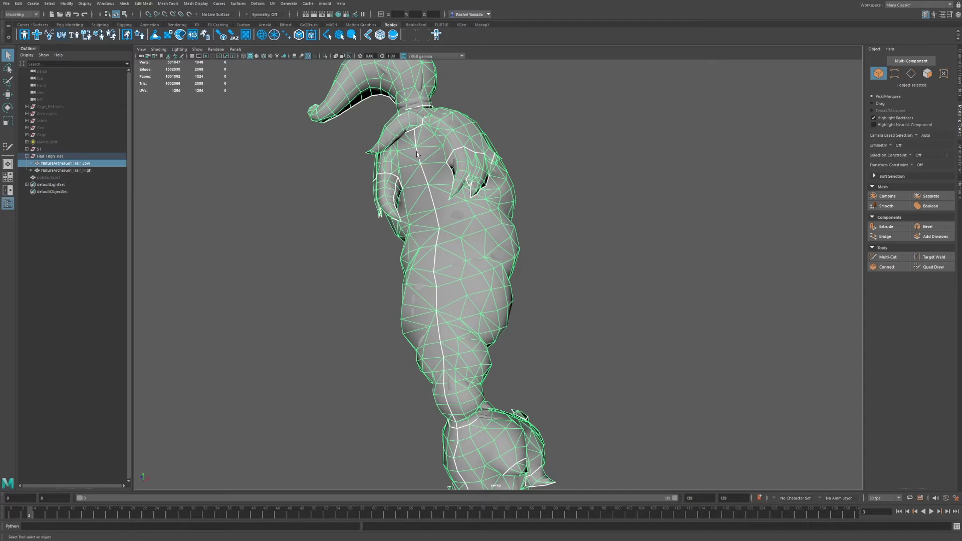
left_click_drag(434, 244, 462, 269, "alt")
scroll(472, 236, "up", 2)
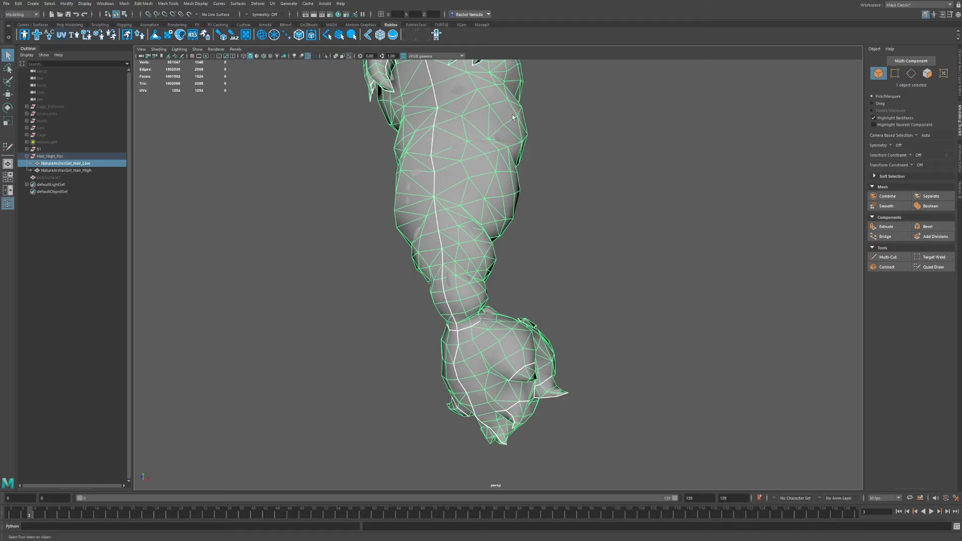
middle_click_drag(476, 131, 489, 219, "alt")
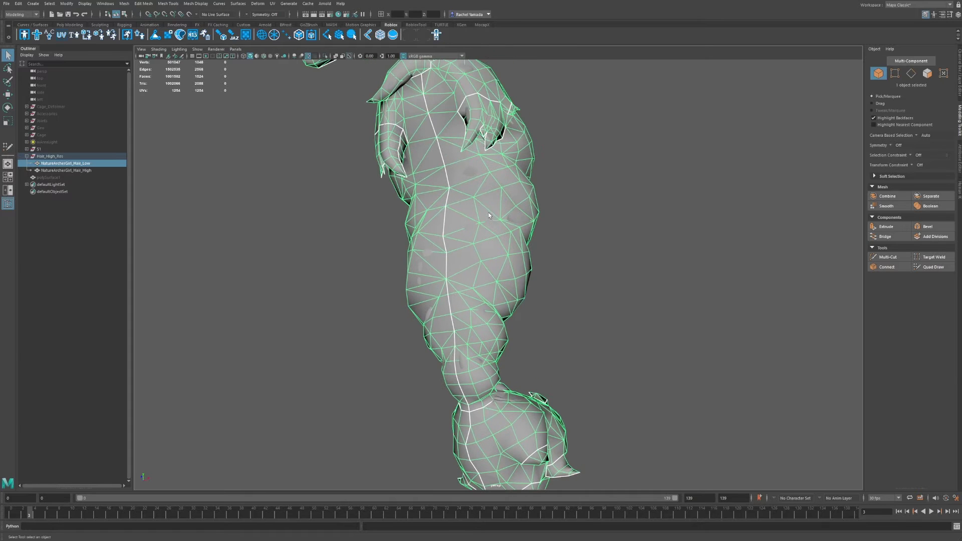
left_click_drag(468, 166, 499, 221, "alt")
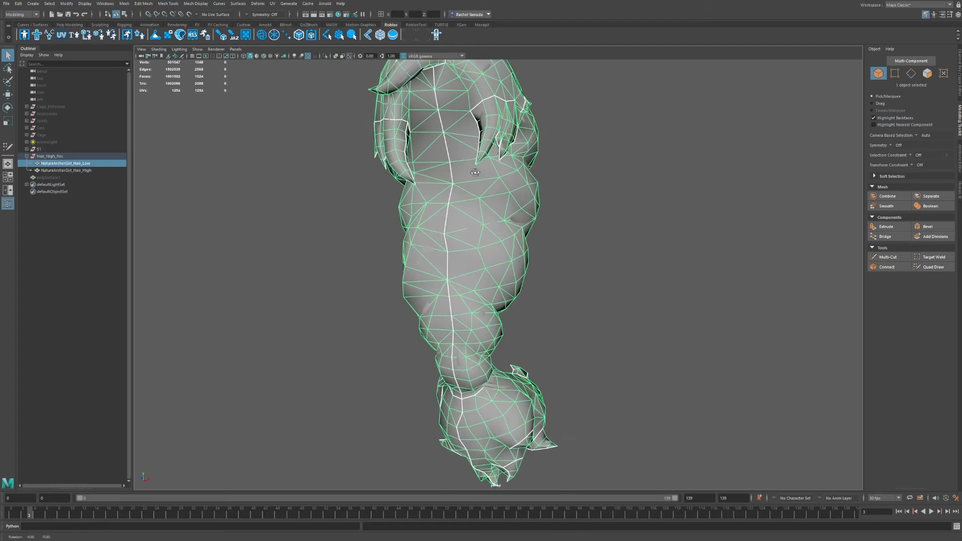
scroll(472, 222, "up", 2)
left_click_drag(434, 134, 467, 172, "alt")
middle_click_drag(468, 172, 501, 123, "alt")
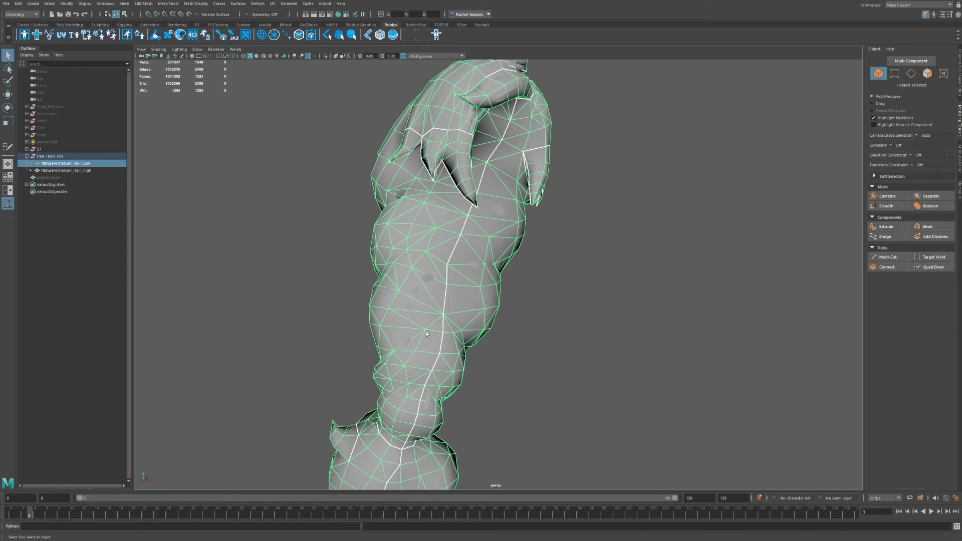
Step: Examine the UV seams on the underside of the braid tip, the hanging strands and the ponytail
left_click_drag(478, 102, 409, 236, "alt")
middle_click_drag(451, 274, 456, 189, "alt")
left_click_drag(456, 189, 462, 309, "alt")
left_click_drag(513, 279, 462, 235, "alt")
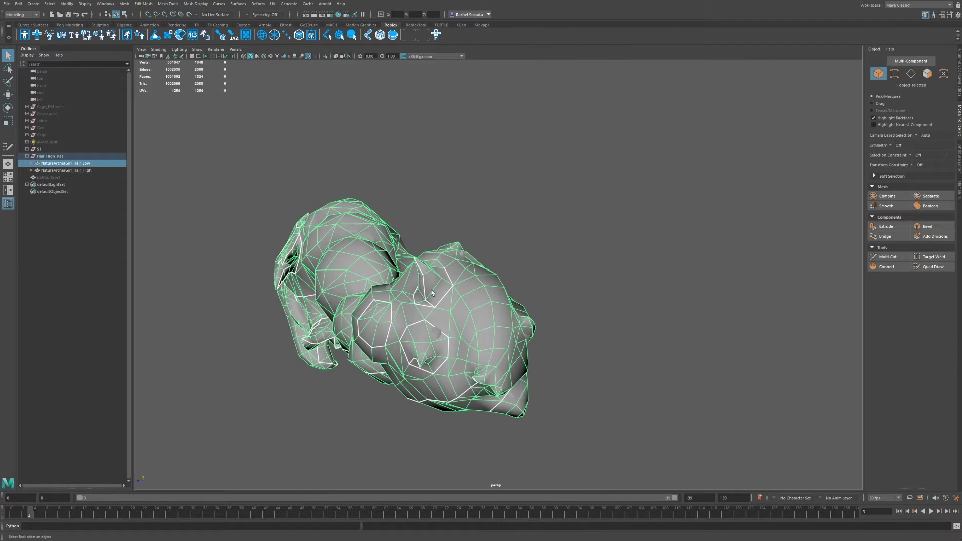
left_click_drag(430, 302, 469, 133, "alt")
right_click_drag(469, 133, 477, 266, "alt")
middle_click_drag(477, 267, 476, 216, "alt")
mouse_move(477, 216)
left_mouse_down("alt")
mouse_move(461, 275)
mouse_move(496, 275)
mouse_move(489, 209)
left_mouse_up("alt")
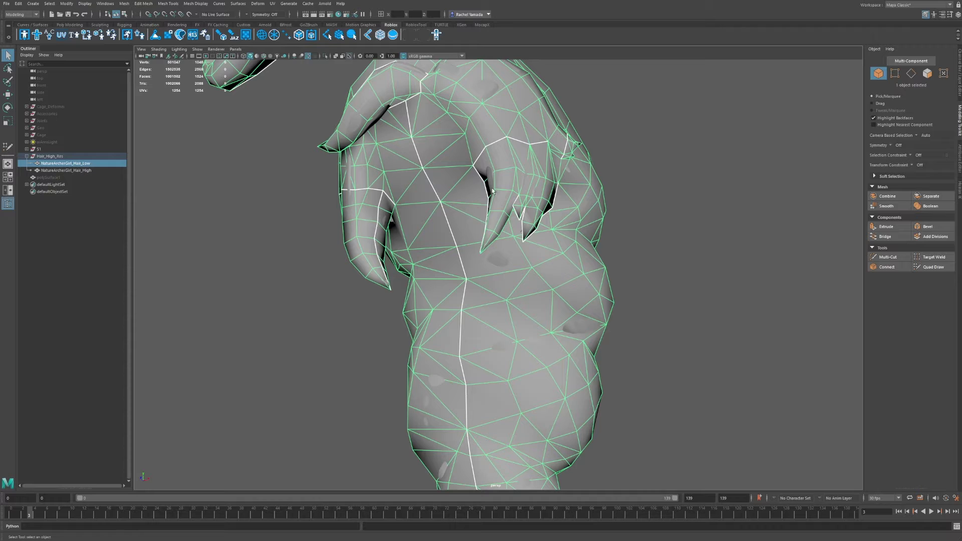
left_click_drag(511, 155, 454, 188, "alt")
left_click_drag(481, 237, 377, 182, "alt")
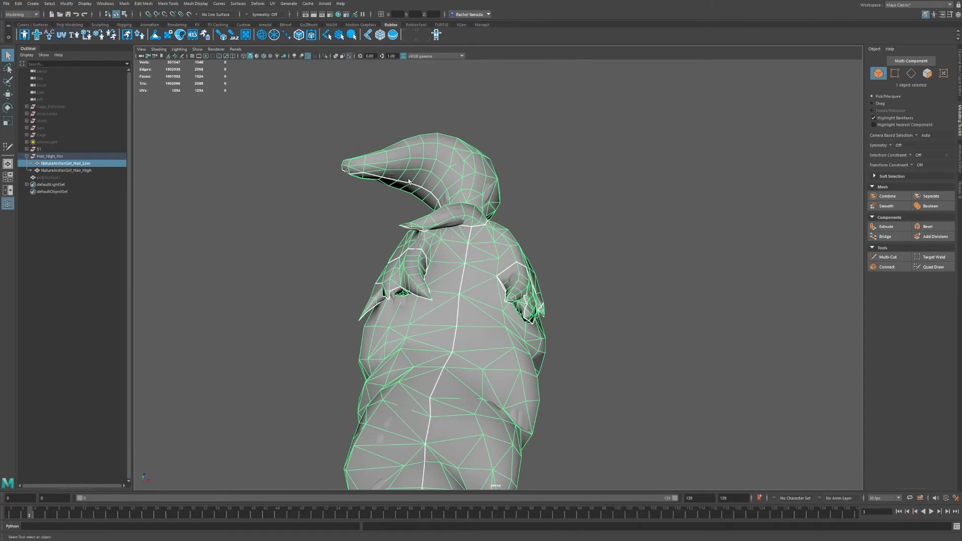
left_click_drag(427, 199, 523, 251, "alt")
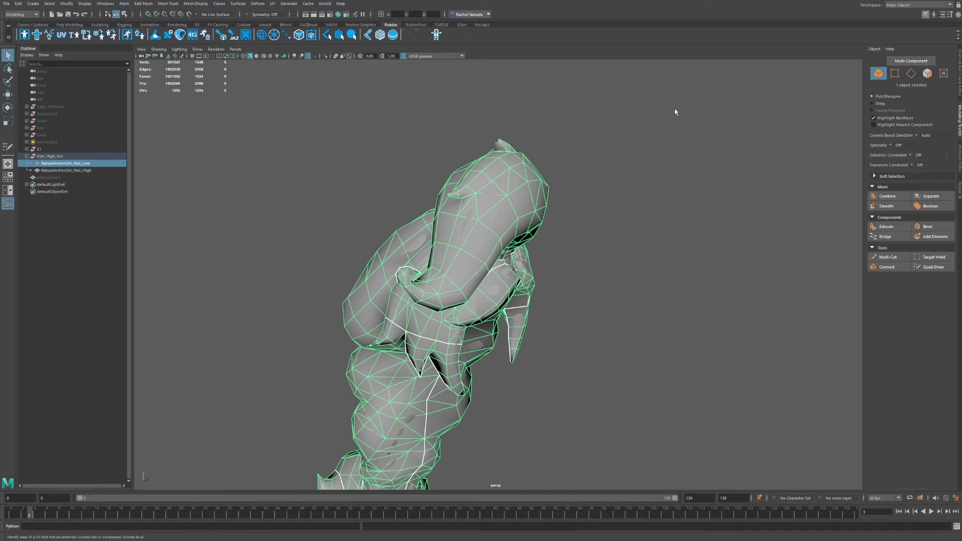
Step: Display the UV distortion colours on the low-poly hair in the 3D view and examine them from the back
key("6")
scroll(488, 204, "down", 2)
left_click_drag(492, 196, 456, 192, "alt")
left_click_drag(493, 154, 317, 199, "alt")
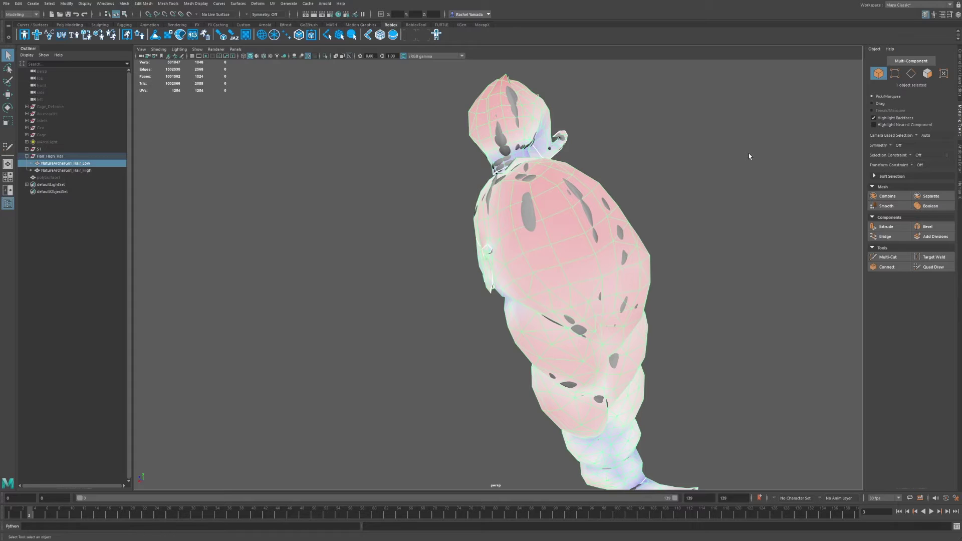
Step: Return the low-poly hair to plain shading without distortion colours or seam highlights, keeping the whole mesh selected
key("F12")
left_click(585, 166)
left_click_drag(550, 219, 559, 223, "alt")
left_click(558, 224)
scroll(604, 144, "up", 3)
scroll(604, 145, "down", 2)
left_click_drag(614, 153, 621, 158, "alt")
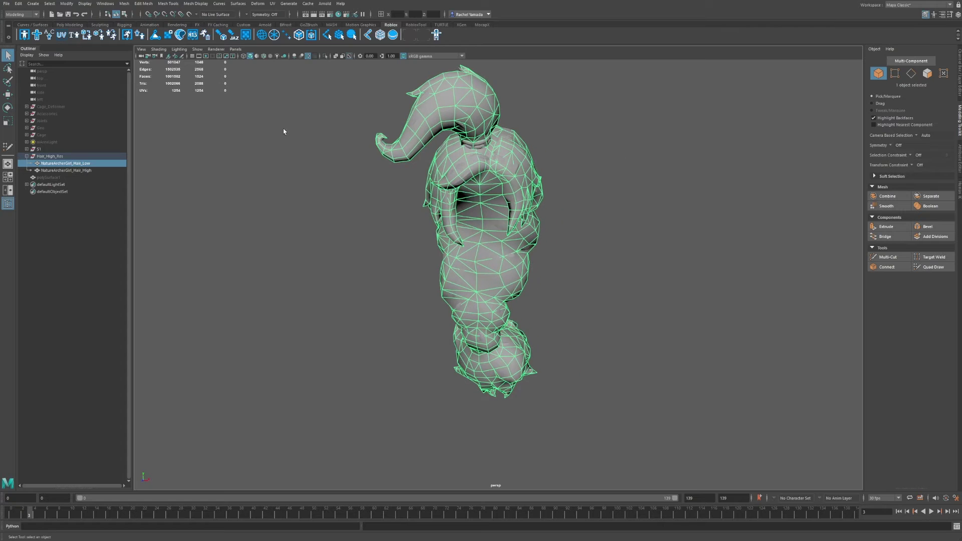
Step: Export the selected low-poly hair mesh as an FBX file
scroll(283, 131, "up", 2)
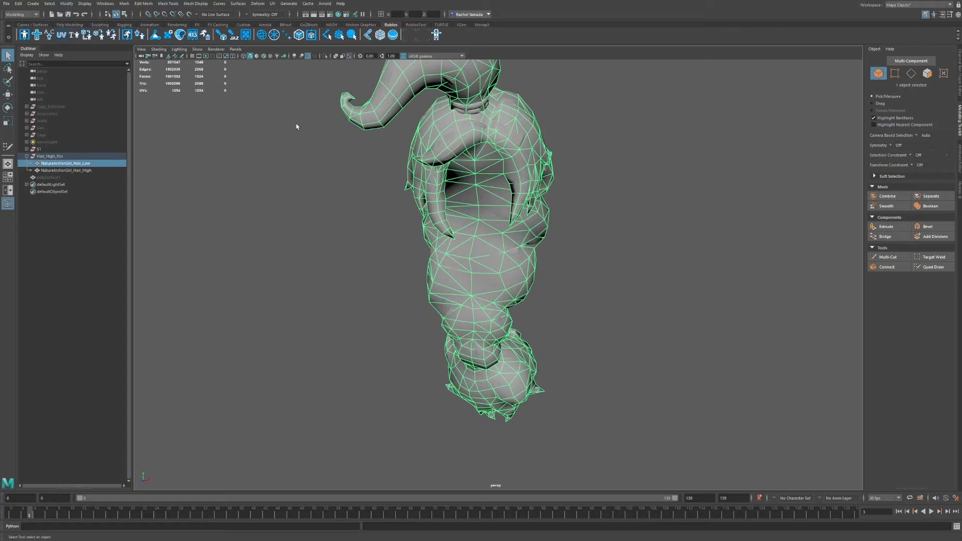
left_click(9, 6)
left_click(46, 96)
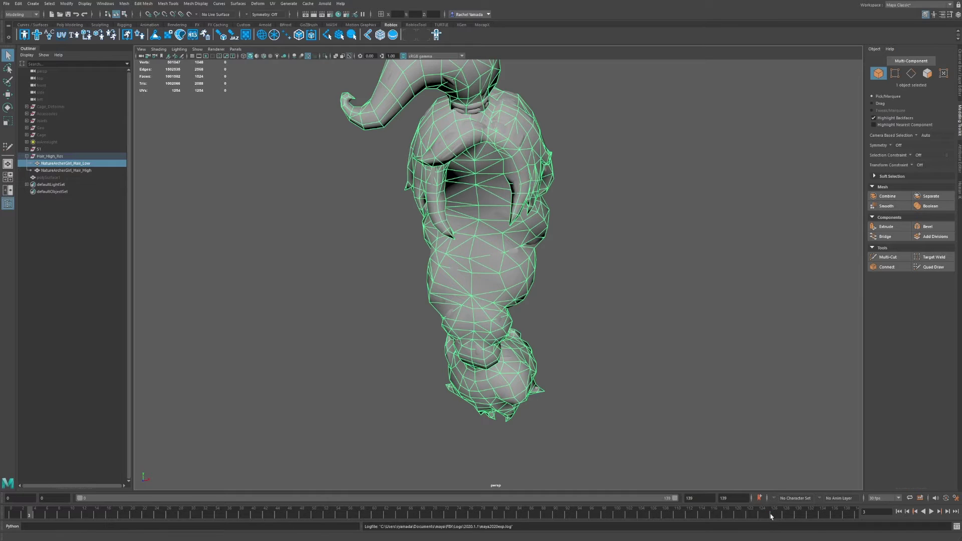
left_click_drag(560, 298, 578, 297, "alt")
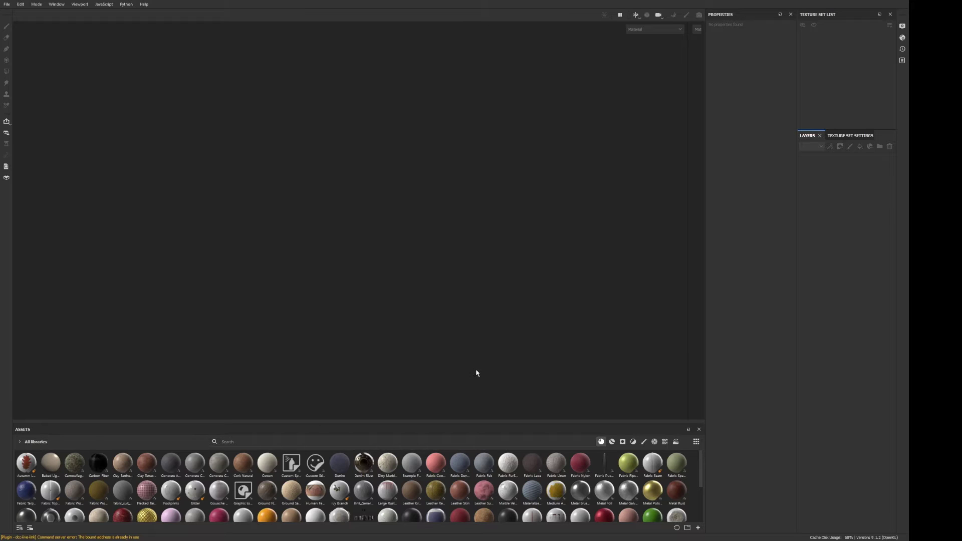
Step: Switch to Substance 3D Painter, load the low-poly hair mesh in a project, and open its mesh map baking settings
left_click_drag(520, 340, 509, 293, "alt")
left_click_drag(688, 185, 205, 187)
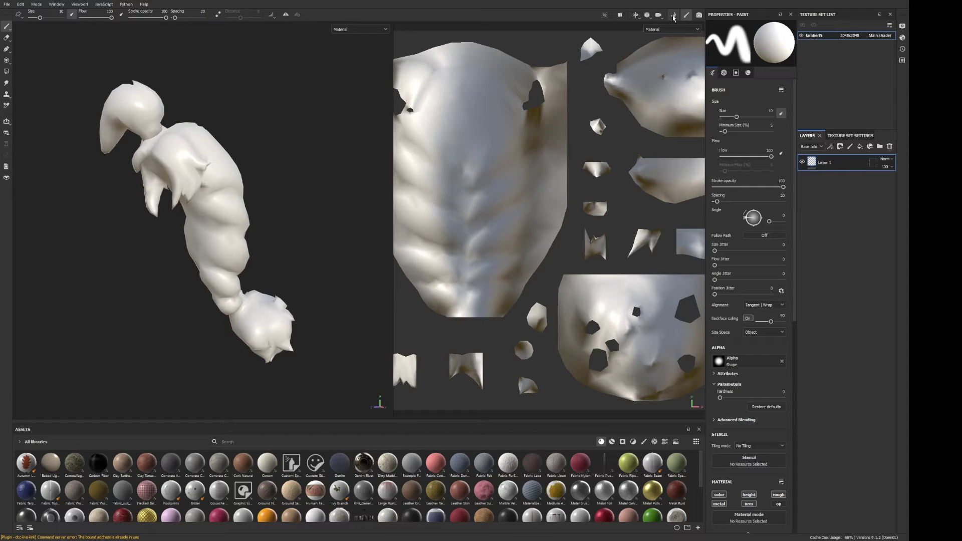
left_click(857, 136)
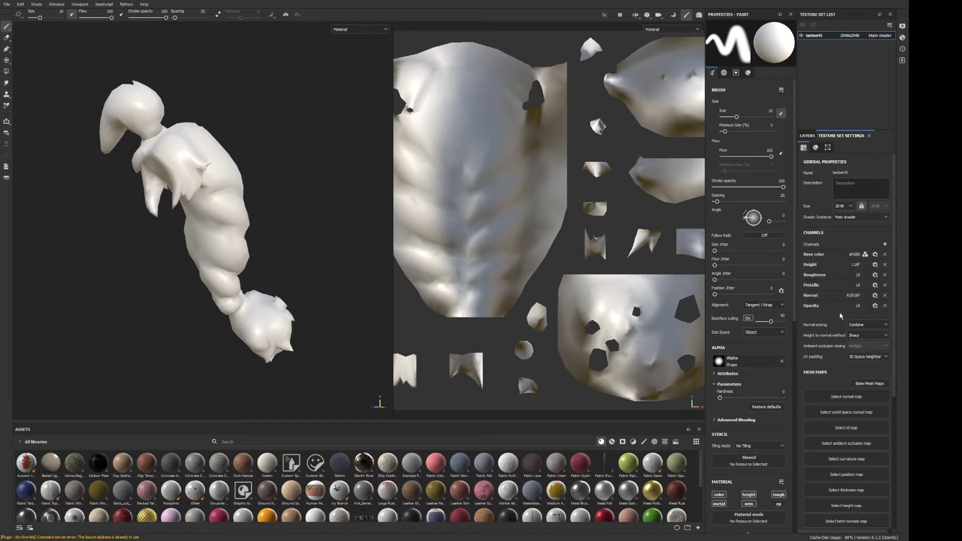
scroll(841, 316, "down", 3)
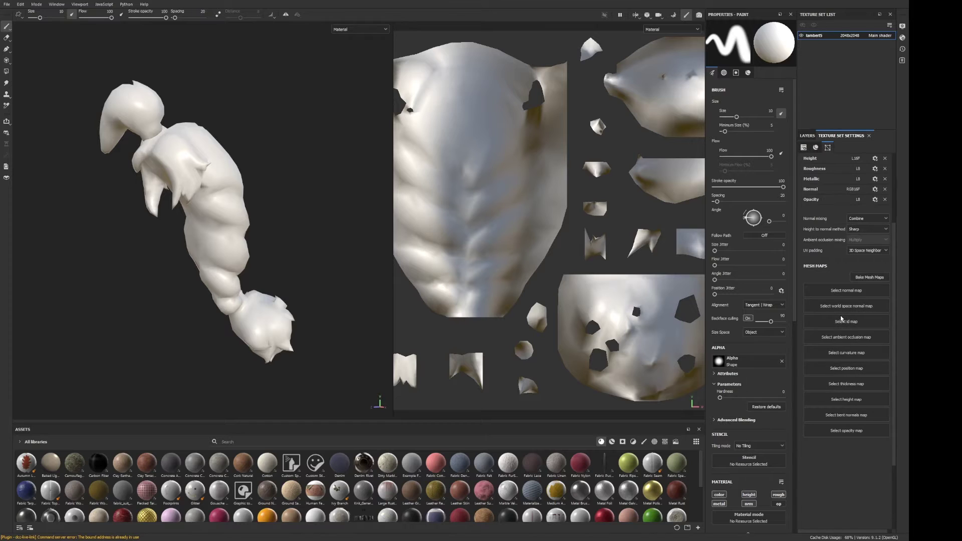
left_click(880, 279)
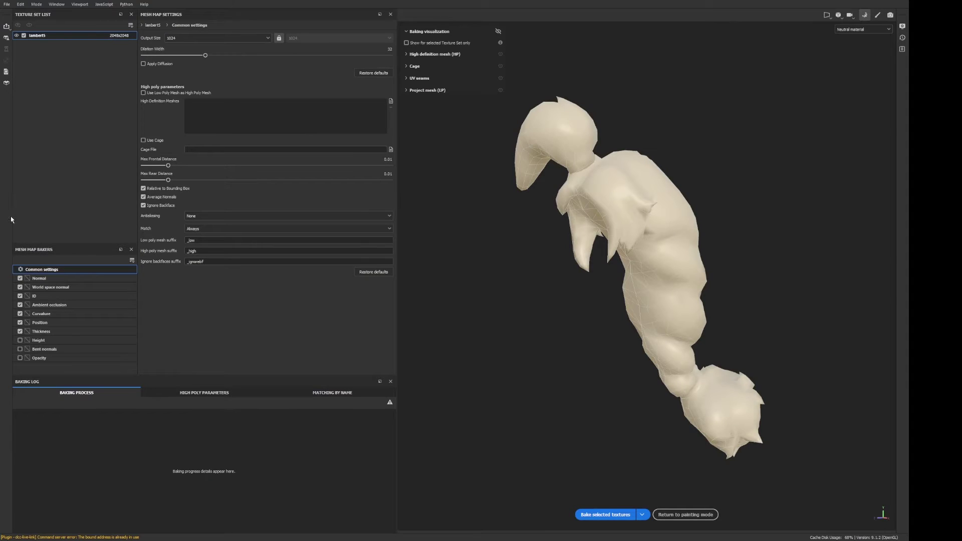
Step: Load the high-res hair file as the high definition mesh and inspect how the baking cage encloses it from several angles
left_click_drag(515, 159, 501, 241, "alt")
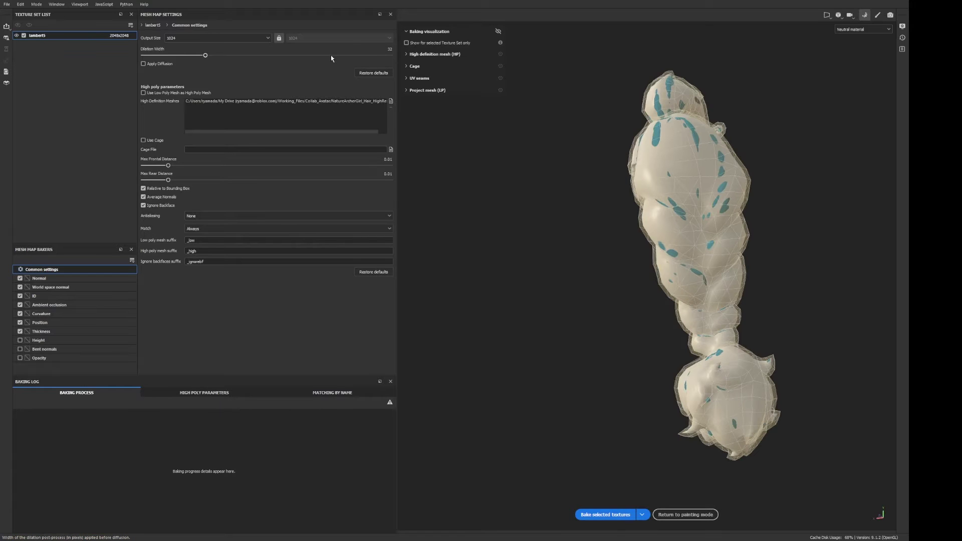
scroll(702, 251, "up", 5)
left_click_drag(727, 225, 653, 277, "alt")
left_click_drag(724, 182, 881, 198, "alt")
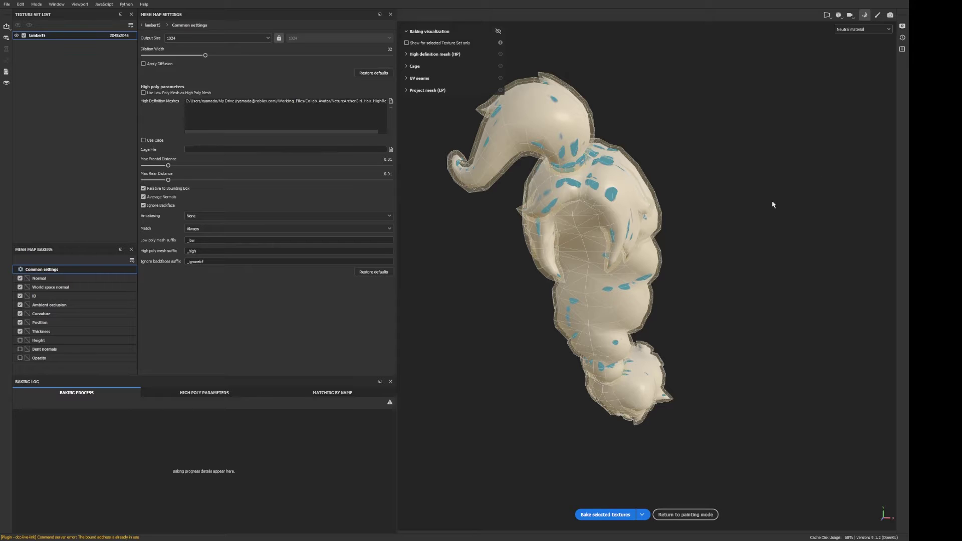
scroll(817, 189, "up", 5)
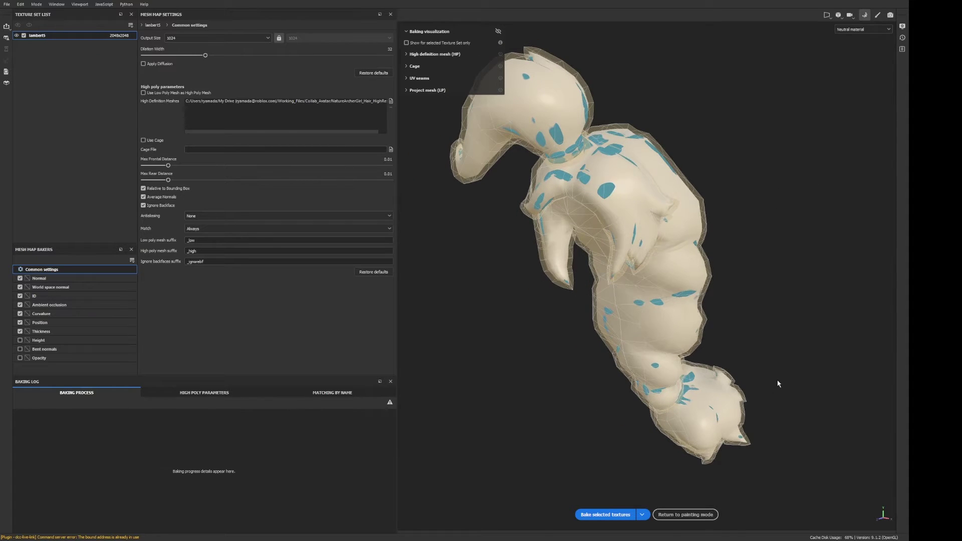
scroll(795, 358, "up", 2)
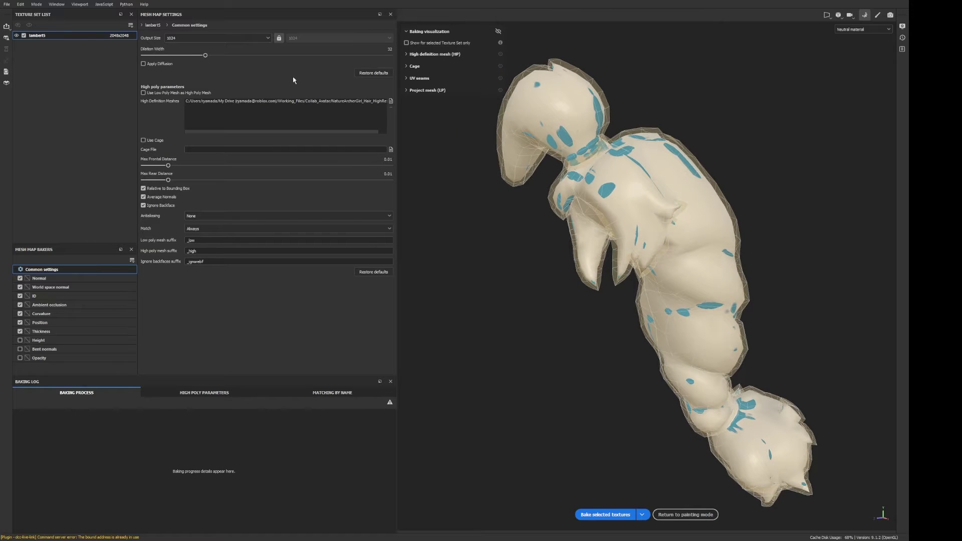
left_click_drag(449, 185, 477, 72, "alt")
scroll(587, 169, "up", 3)
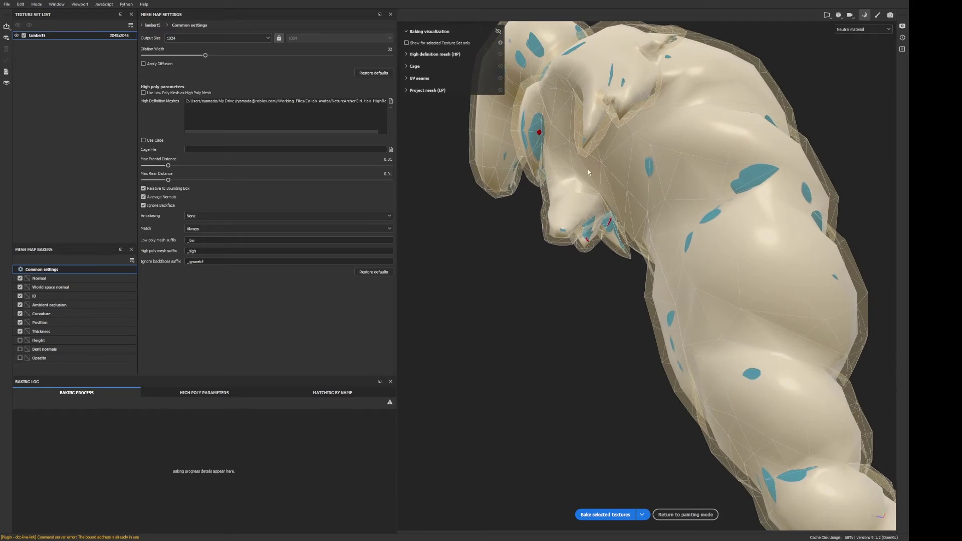
scroll(527, 138, "down", 2)
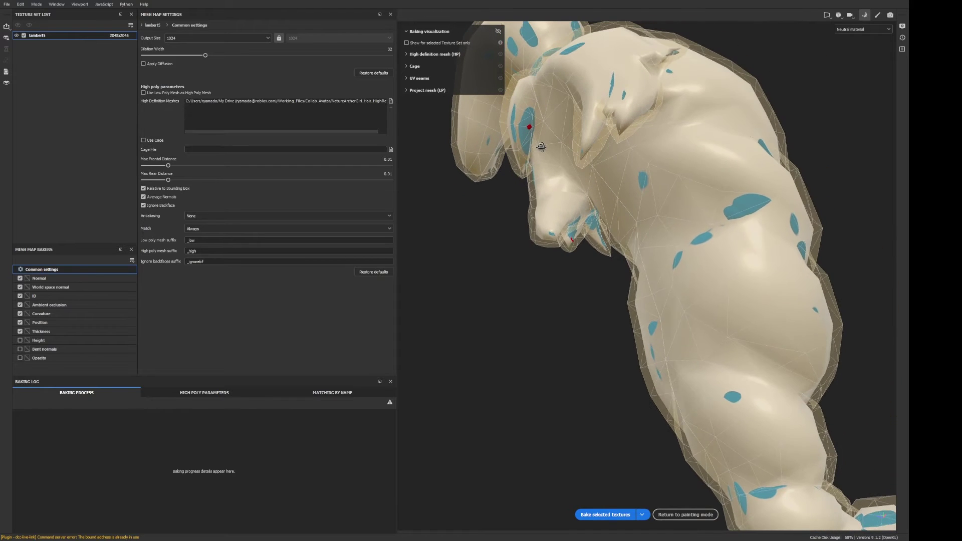
Step: Expand the cage visualization options and raise the Max Frontal Distance slightly above 0.01, checking the cage around the hair strands
left_click(415, 67)
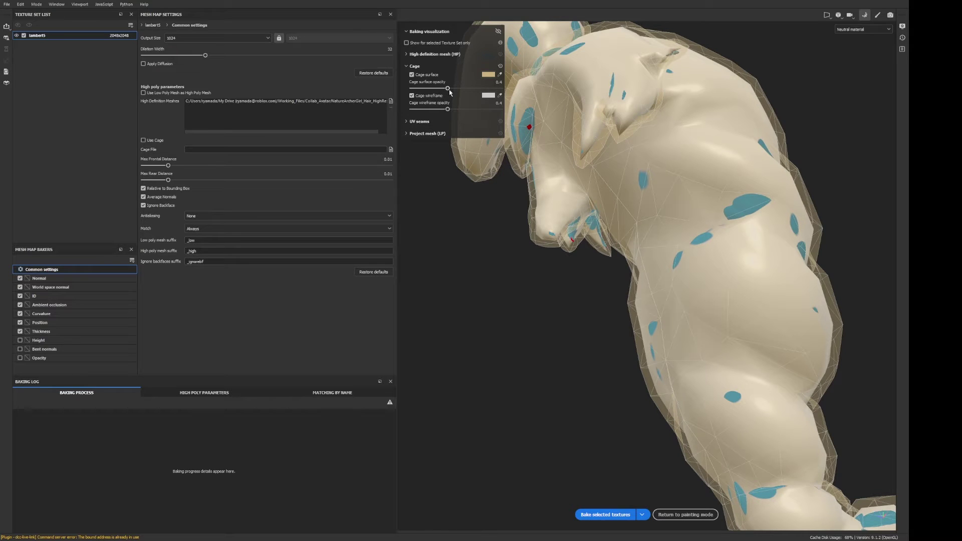
mouse_move(448, 89)
left_mouse_down()
mouse_move(458, 89)
mouse_move(448, 89)
left_mouse_up()
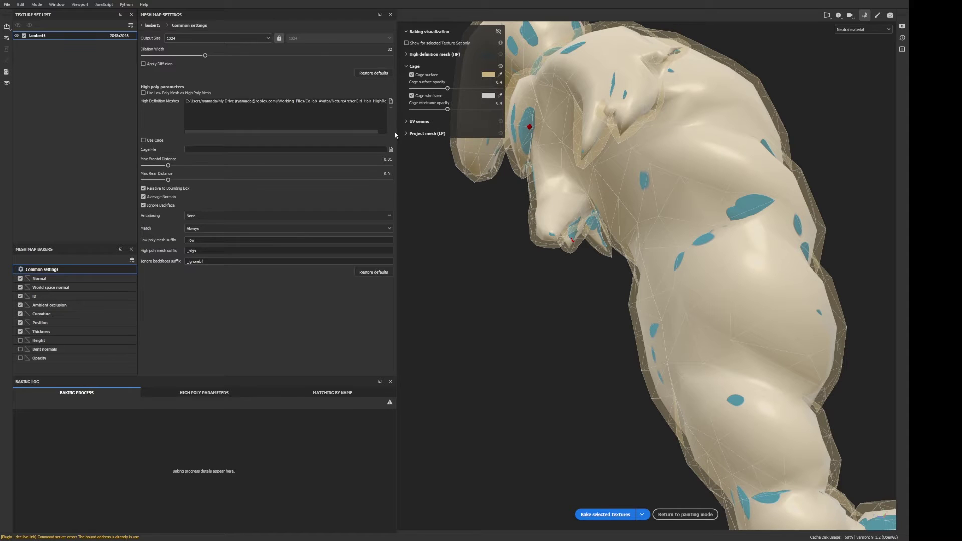
left_click_drag(169, 167, 171, 167)
left_click_drag(522, 210, 491, 204, "alt")
left_click_drag(171, 166, 172, 167)
left_click_drag(436, 236, 627, 306, "alt")
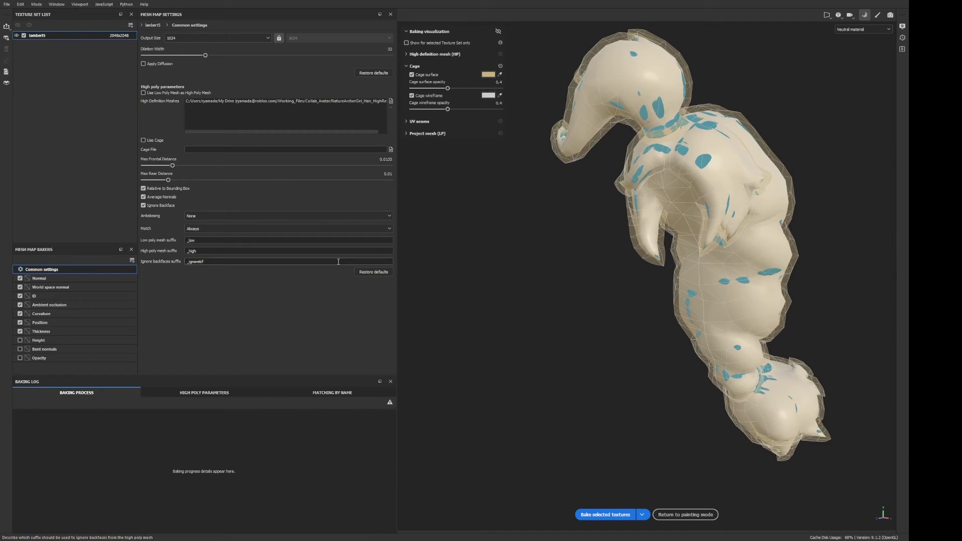
Step: Exclude the ID map and bake the normal, world space normal, ambient occlusion, curvature, position and thickness maps
left_click_drag(53, 243, 59, 187)
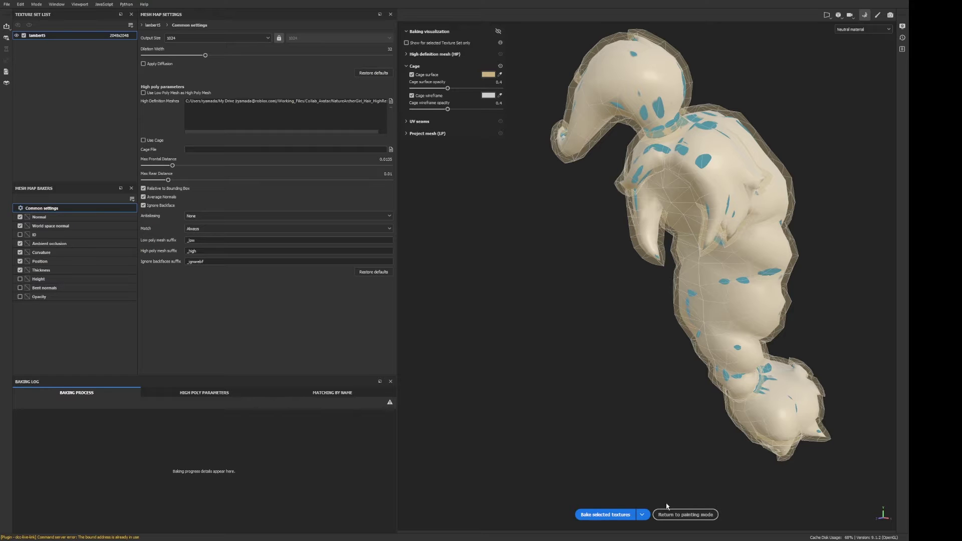
left_click(605, 514)
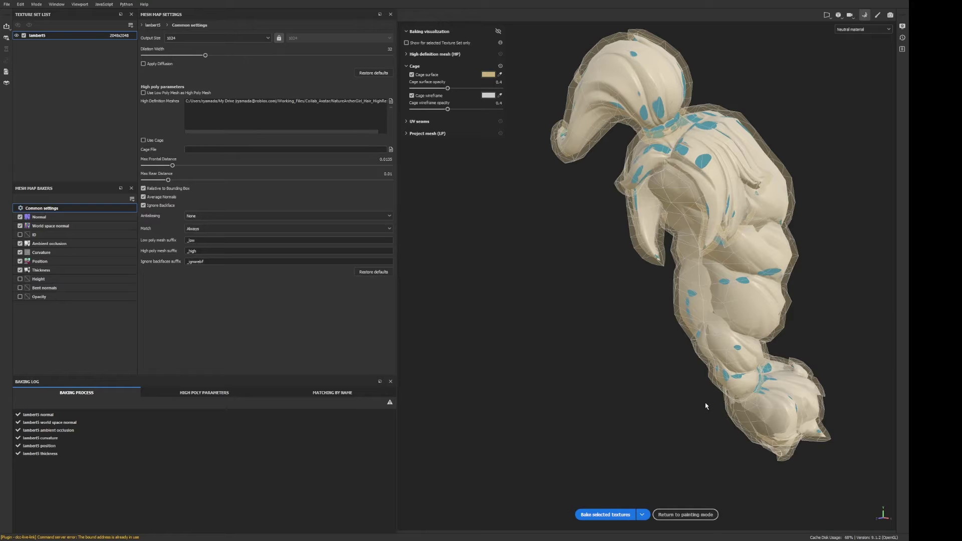
Step: Return to painting mode and view the baked detail on the whole hair model and its full UV layout
left_click(683, 514)
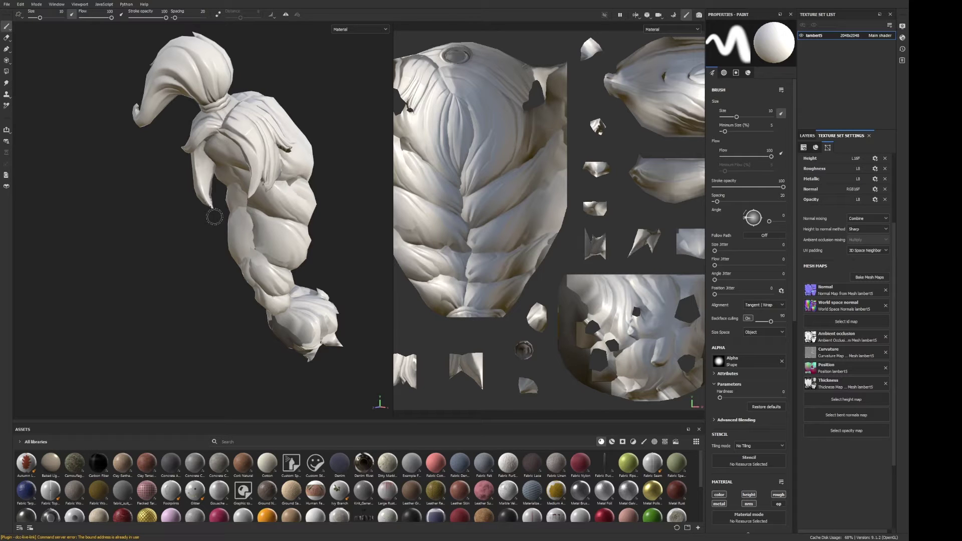
scroll(304, 68, "down", 2)
scroll(526, 182, "down", 2)
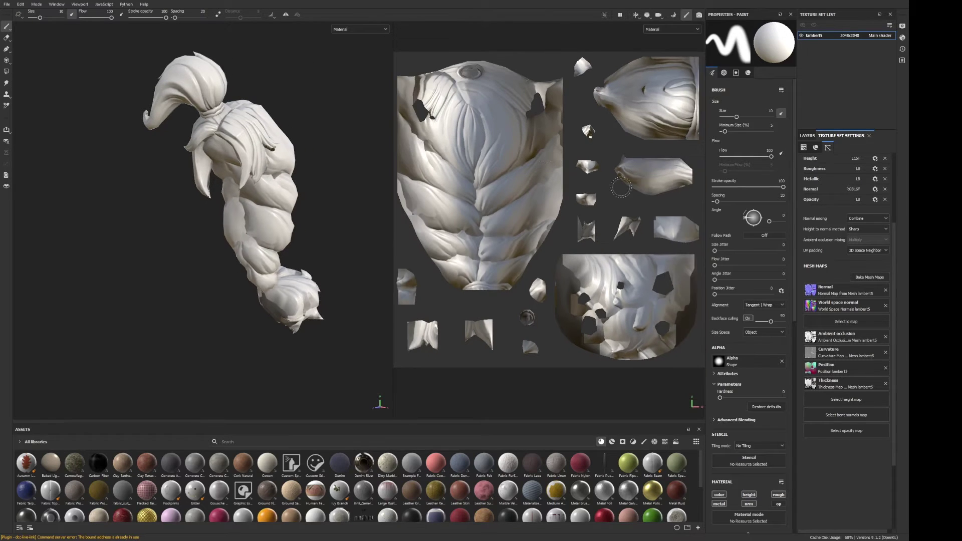
Step: Set the lambert5 texture set's size to 1024 and check the baked hair at that resolution
scroll(851, 210, "up", 3)
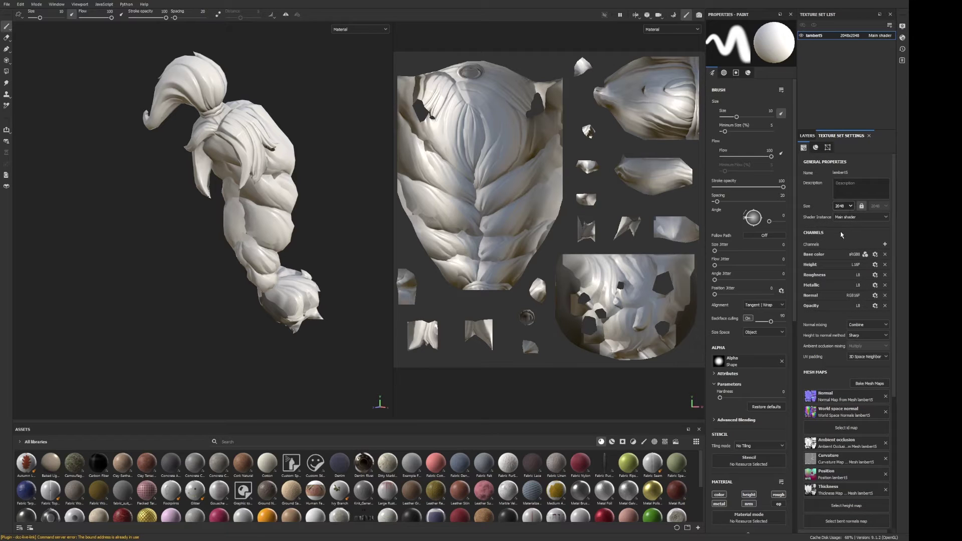
scroll(337, 210, "up", 2)
scroll(350, 210, "down", 1)
left_click_drag(301, 219, 270, 232, "alt")
scroll(209, 183, "down", 2)
scroll(237, 195, "up", 3)
scroll(285, 210, "up", 3)
scroll(285, 210, "down", 3)
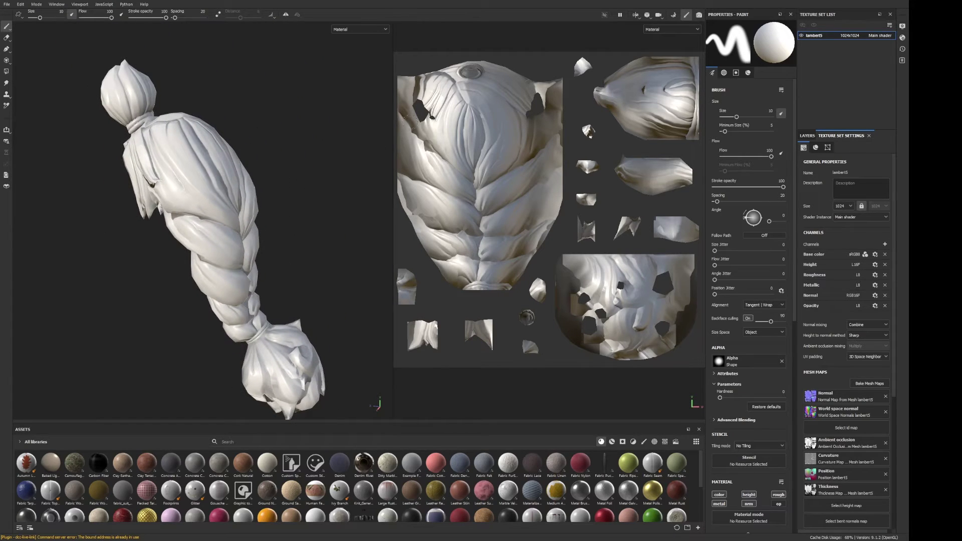
left_click_drag(187, 192, 237, 167, "alt")
scroll(196, 179, "up", 1)
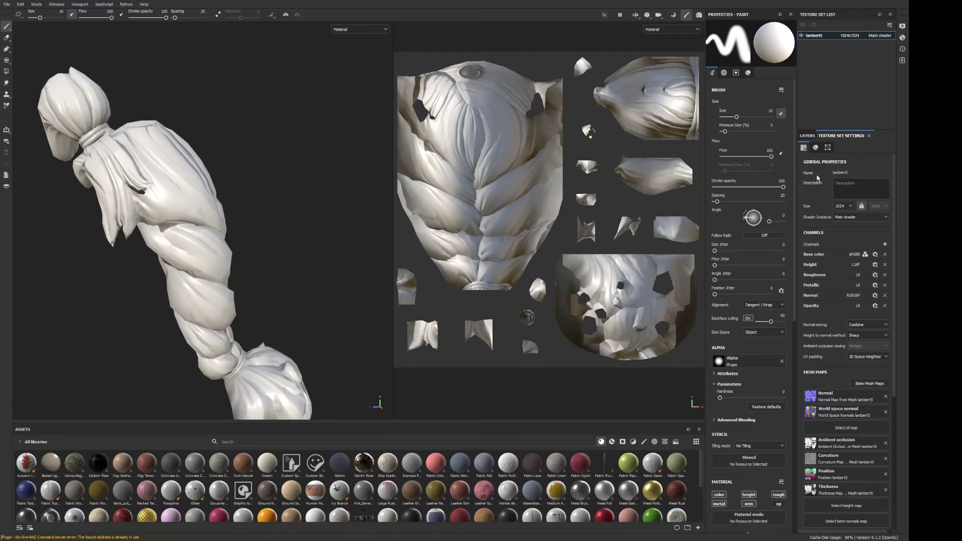
Step: Open mesh map baking for the hollow-looking braid end, raise Max Rear Distance to about 0.208 and bake the selected maps again
left_click_drag(232, 173, 268, 191, "alt")
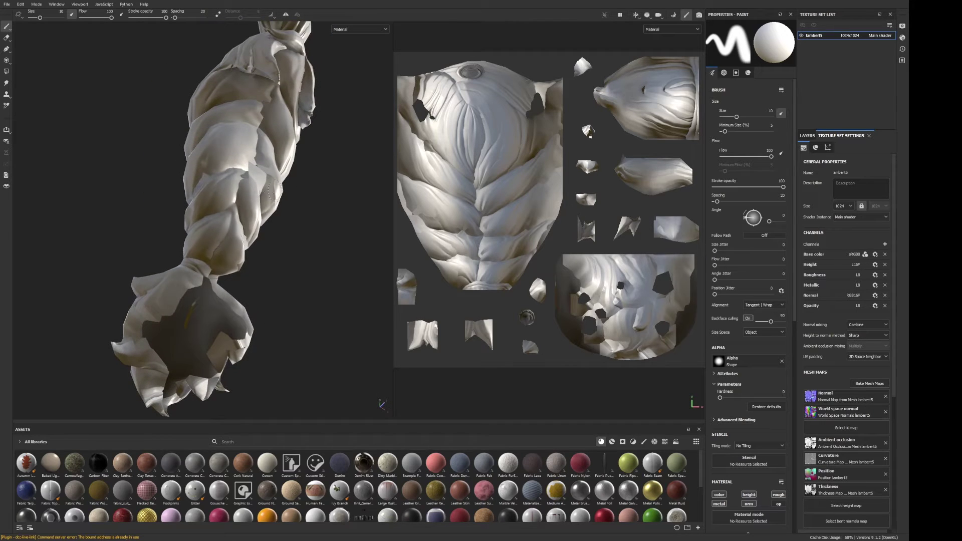
mouse_move(221, 356)
left_mouse_down("alt")
mouse_move(253, 306)
mouse_move(316, 268)
mouse_move(349, 327)
mouse_move(211, 358)
mouse_move(235, 351)
left_mouse_up("alt")
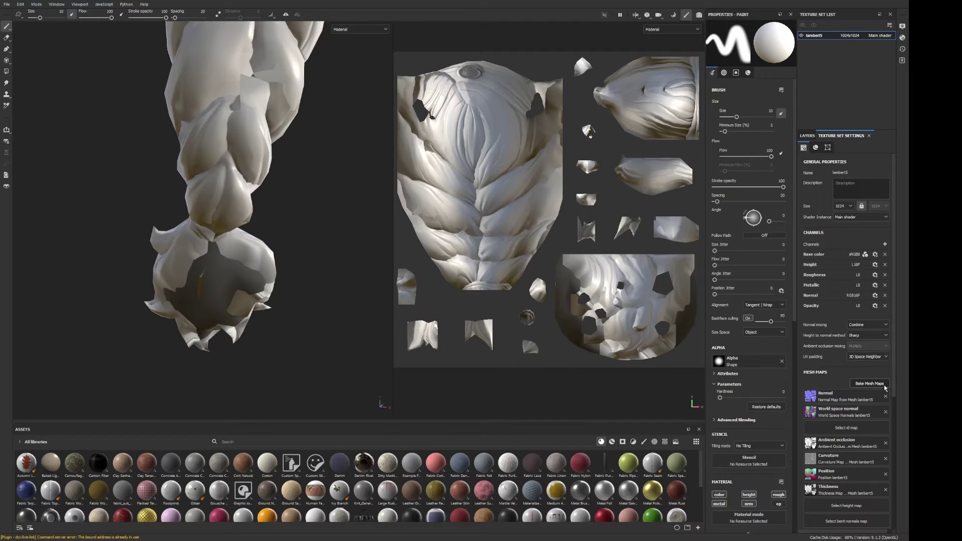
left_click(870, 384)
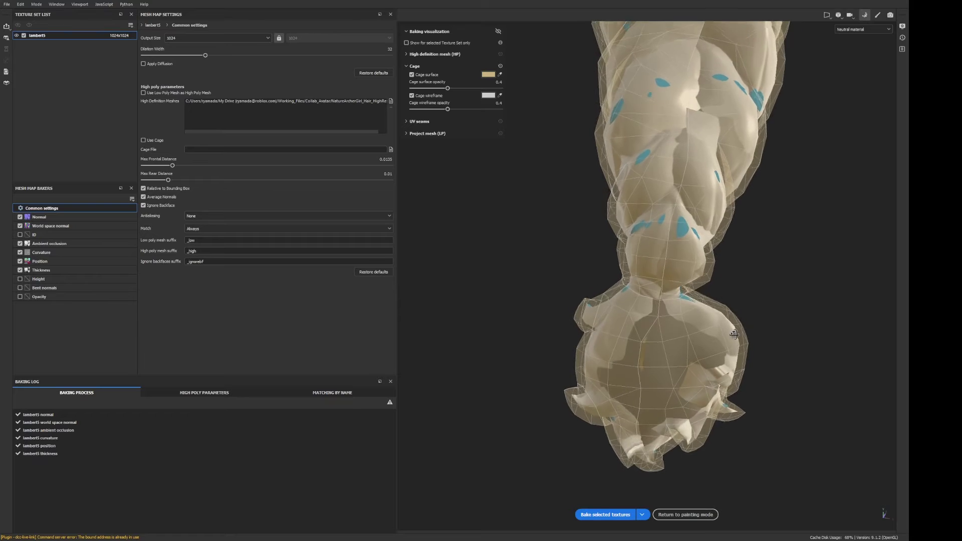
left_click_drag(685, 349, 713, 375, "alt")
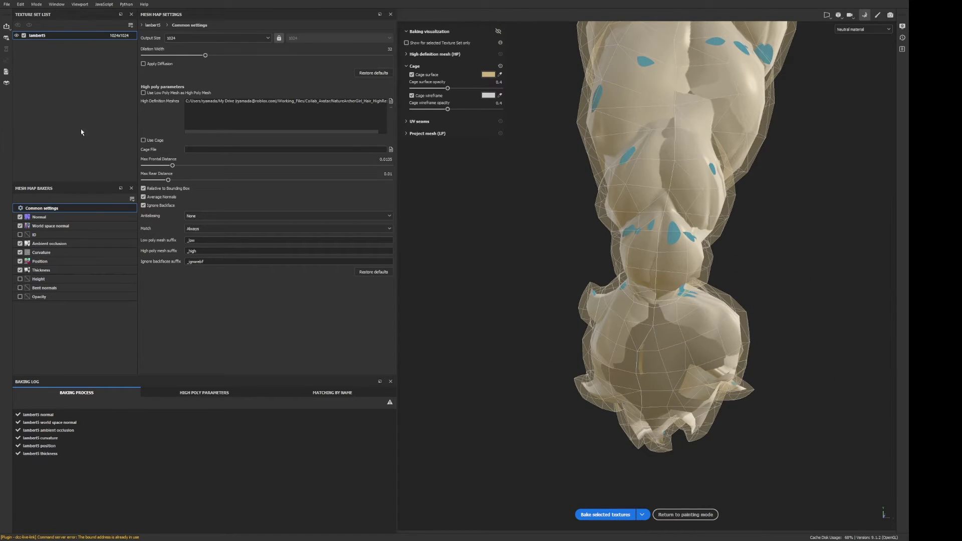
left_click_drag(167, 182, 245, 197)
left_click(605, 516)
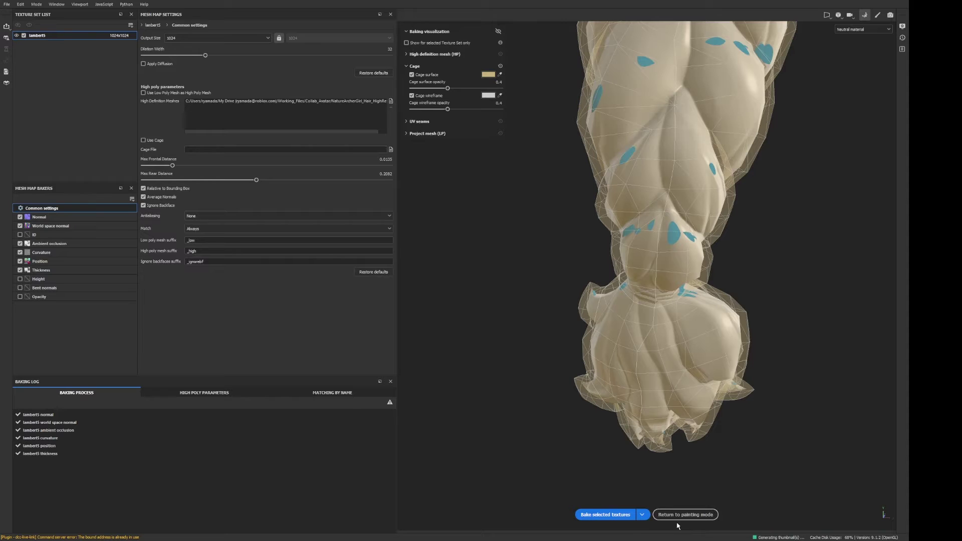
Step: Return to painting mode and inspect the rebaked braid end and whole hair model under rotated lighting
left_click(676, 515)
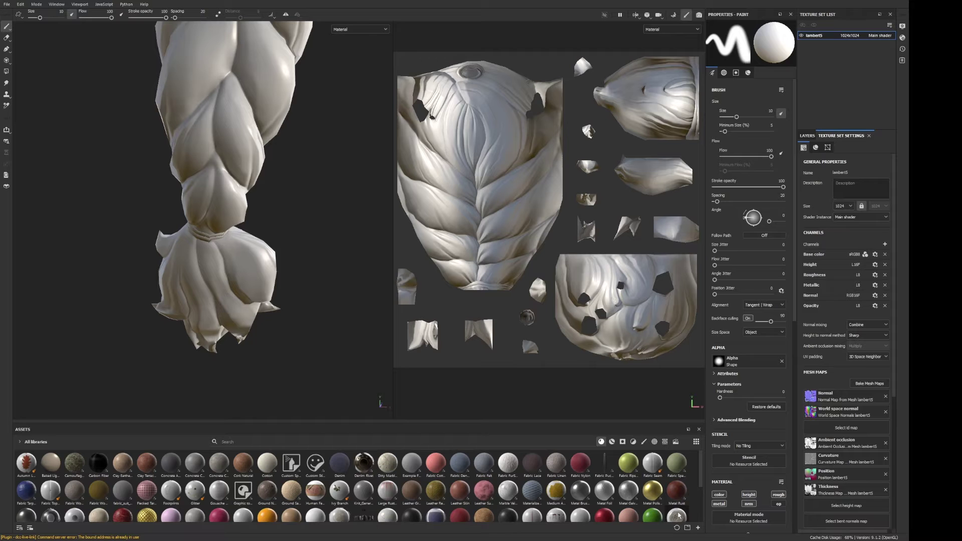
left_click_drag(242, 249, 346, 301, "alt")
key("f")
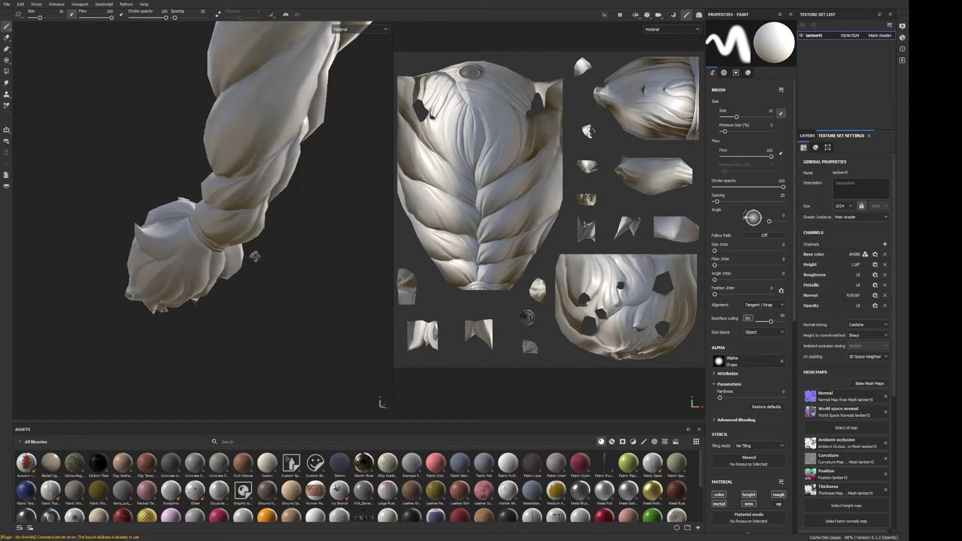
mouse_move(345, 301)
left_mouse_down("alt")
mouse_move(331, 269)
mouse_move(345, 273)
left_mouse_up("alt")
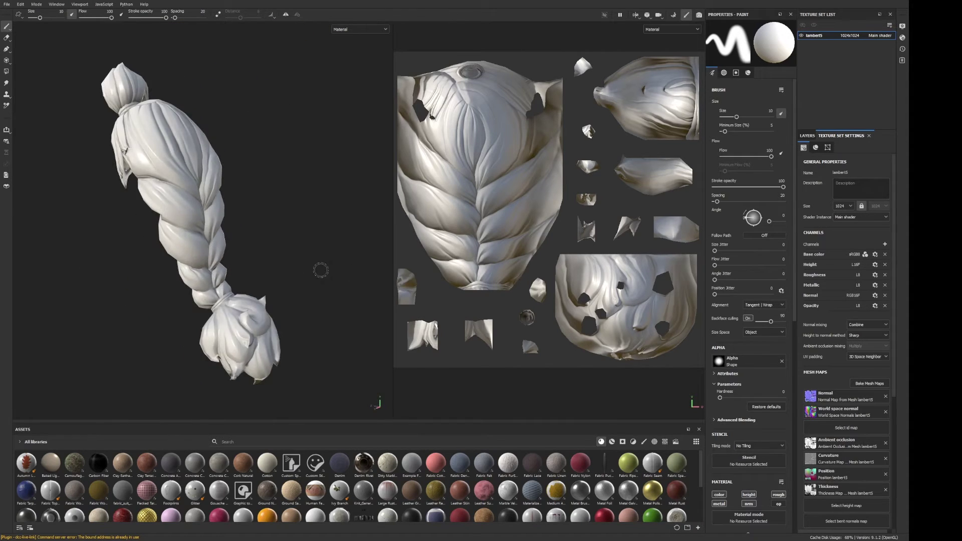
right_click_drag(346, 273, 254, 262, "shift")
left_click_drag(270, 219, 77, 272, "alt")
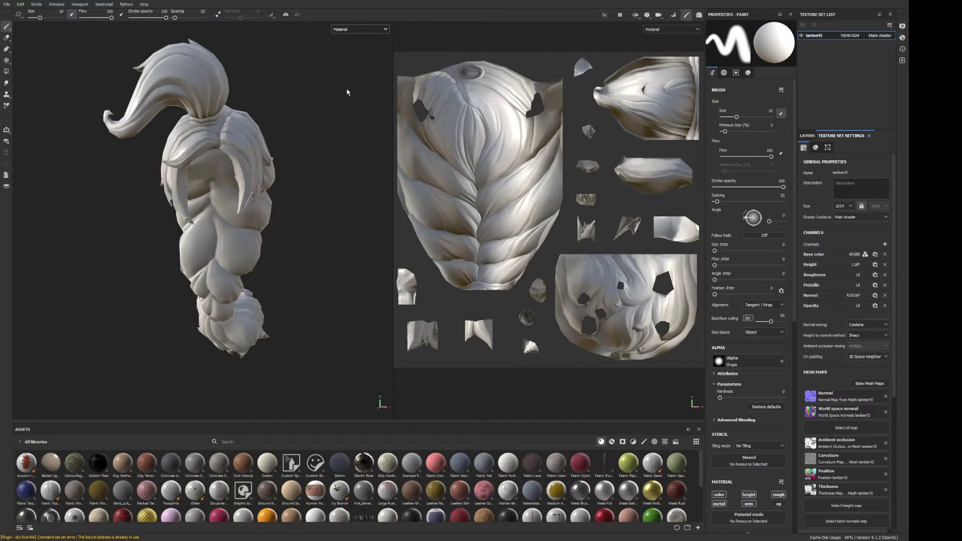
Step: Display the Normal+Height+Mesh channel and the baked normal map on the hair model and its UV layout
key("c")
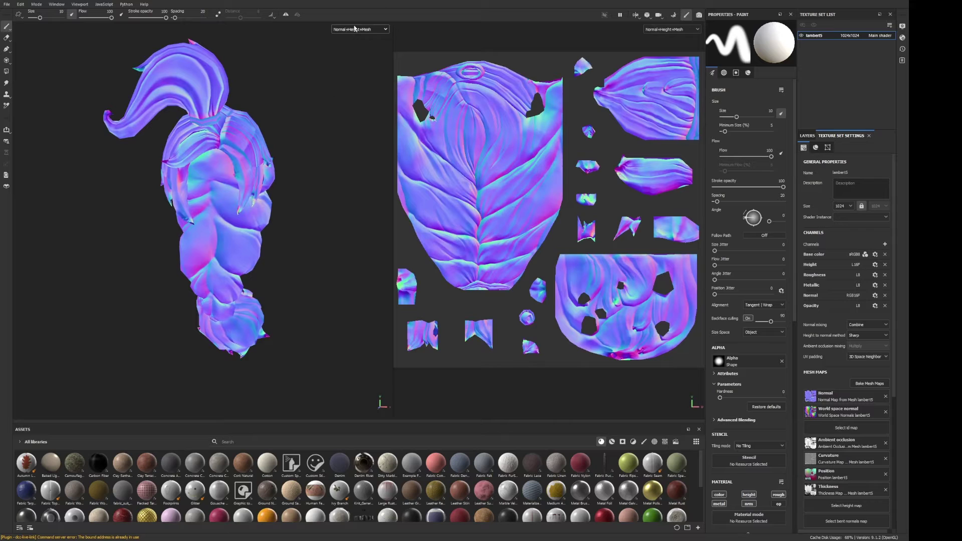
key("c")
left_click_drag(345, 95, 245, 83, "alt")
key("f")
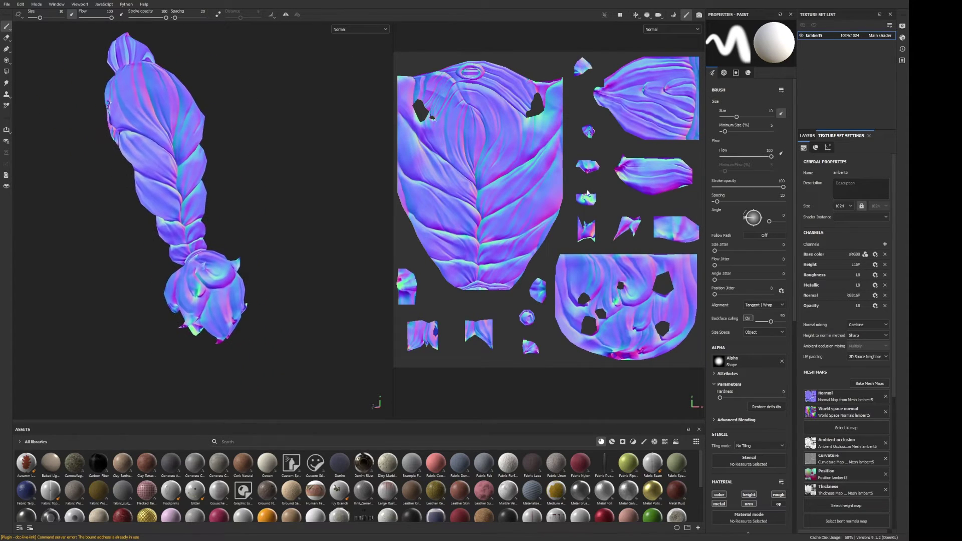
left_click_drag(254, 182, 226, 189, "alt")
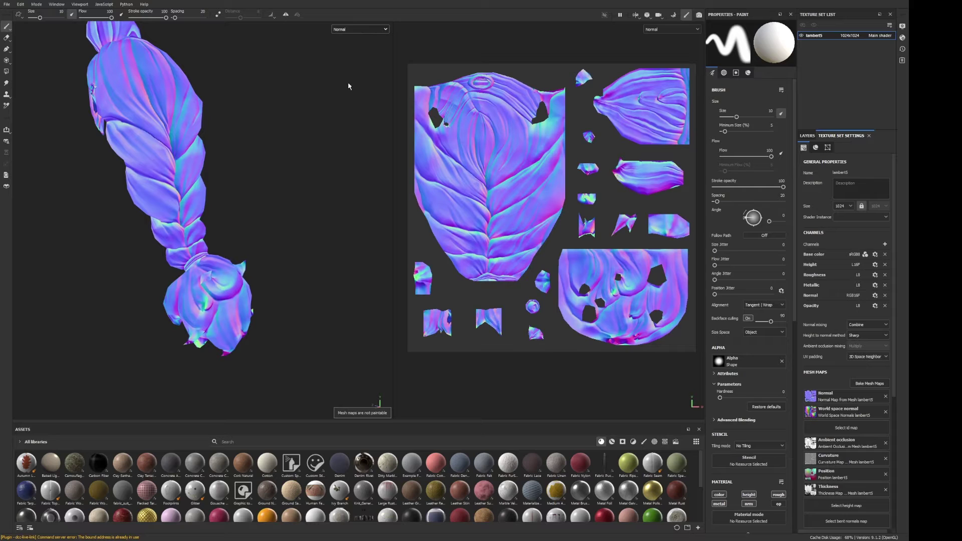
Step: Cycle through the remaining mesh map views on the hair, including ID, ambient occlusion, position and bent normals
key("b")
key("b")
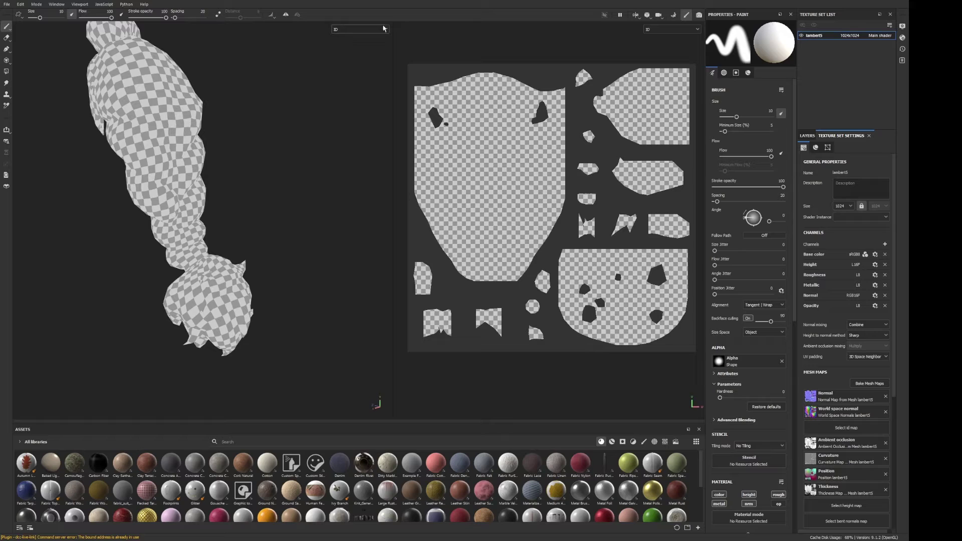
key("b")
key("b")
key("shift+b")
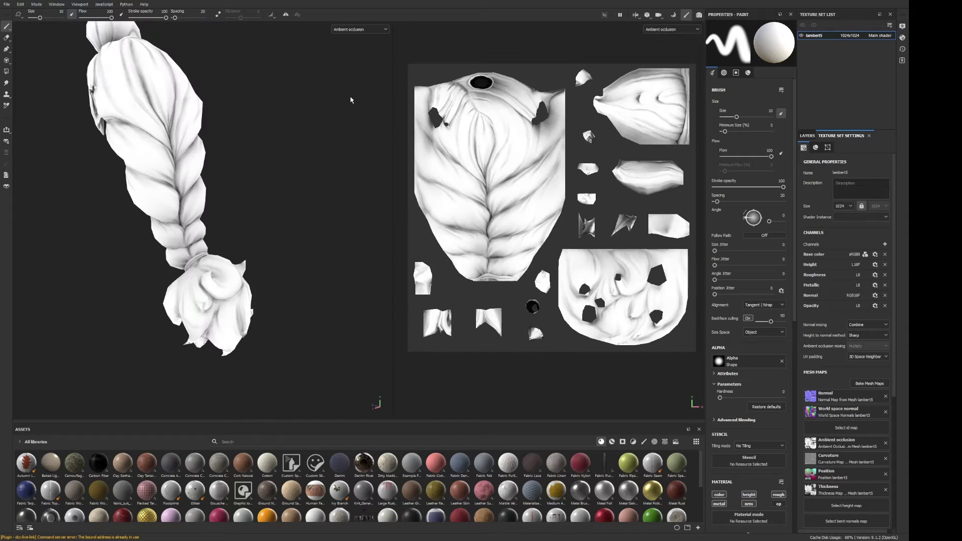
key("shift+b")
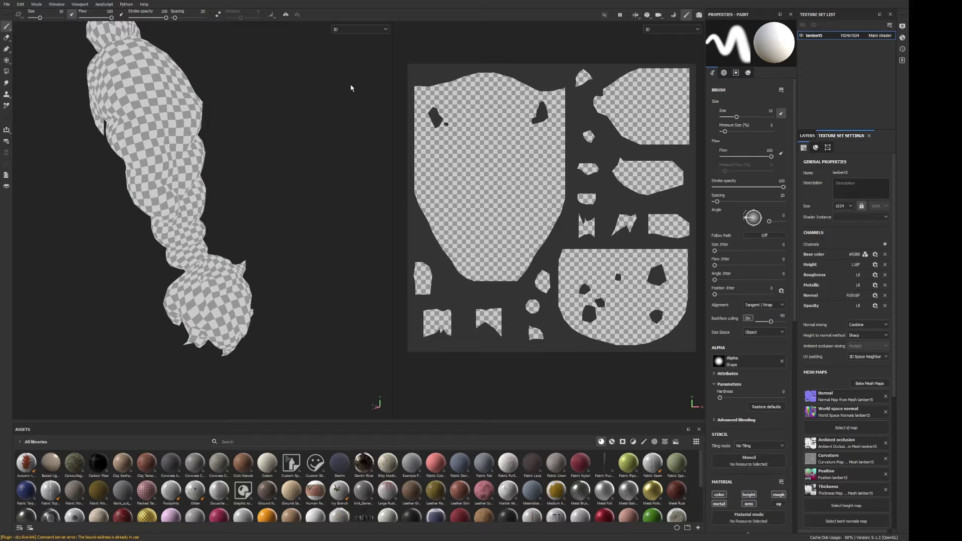
key("b")
key("b")
key("b")
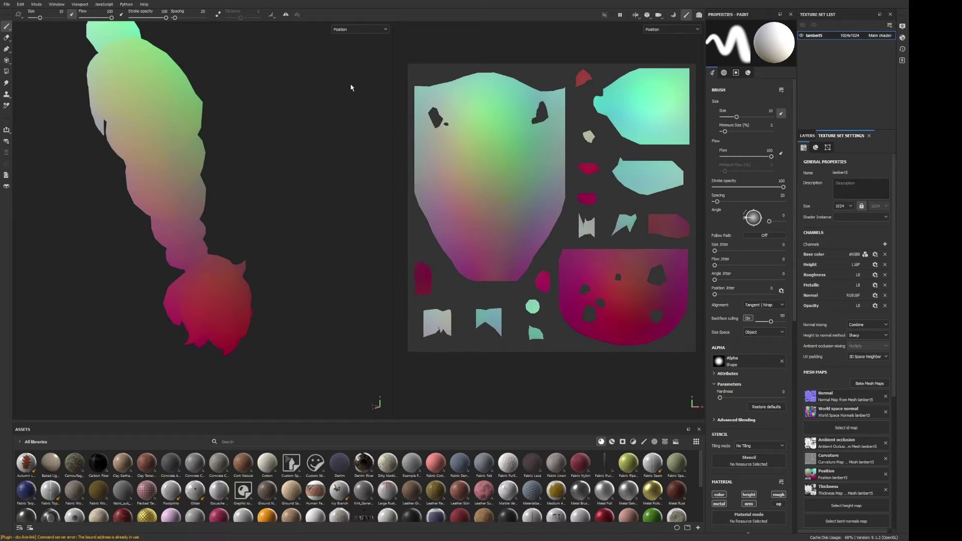
key("b")
key("b")
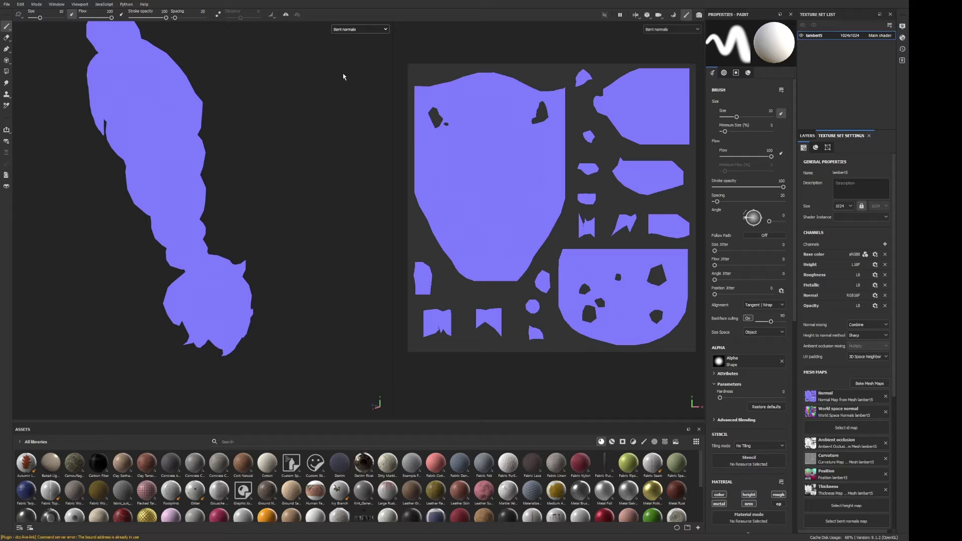
Step: Switch back to the full material view and examine the baked hair's front strands and ponytail
key("m")
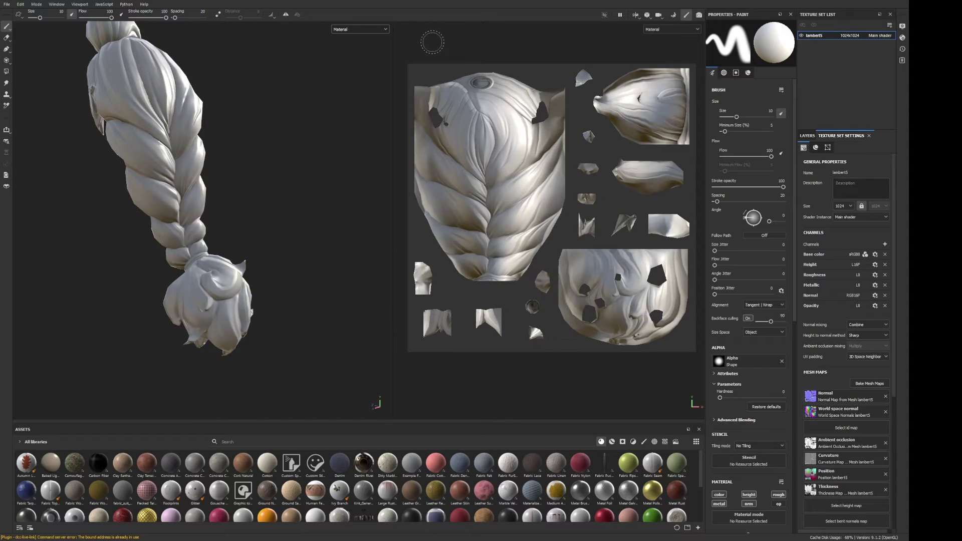
scroll(409, 134, "down", 1)
left_click_drag(316, 191, 344, 170, "alt")
scroll(261, 150, "up", 5)
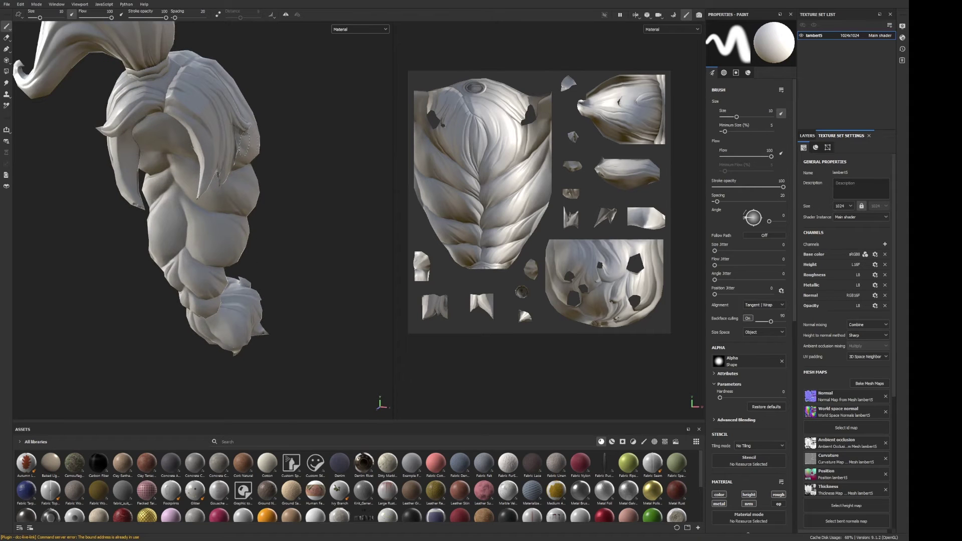
left_click_drag(185, 134, 215, 171, "alt")
middle_click_drag(215, 171, 703, 222, "alt")
key("f")
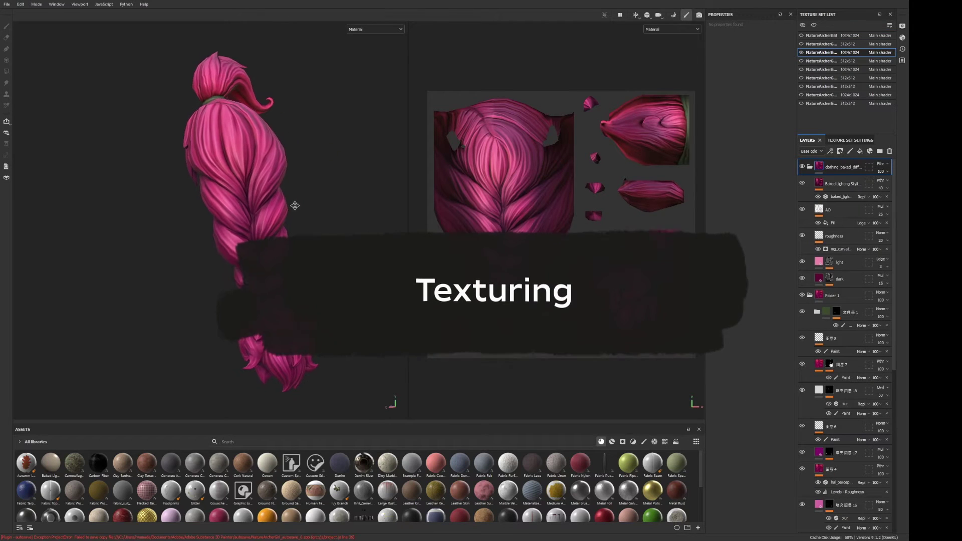
Step: Inspect the textured pink hair in the finished project from several angles and under rotated lighting
left_click_drag(294, 206, 350, 200, "alt")
right_click_drag(314, 198, 339, 196, "alt")
left_click_drag(339, 196, 339, 176, "alt")
right_click_drag(339, 175, 317, 179, "shift")
left_click_drag(317, 178, 242, 209, "alt")
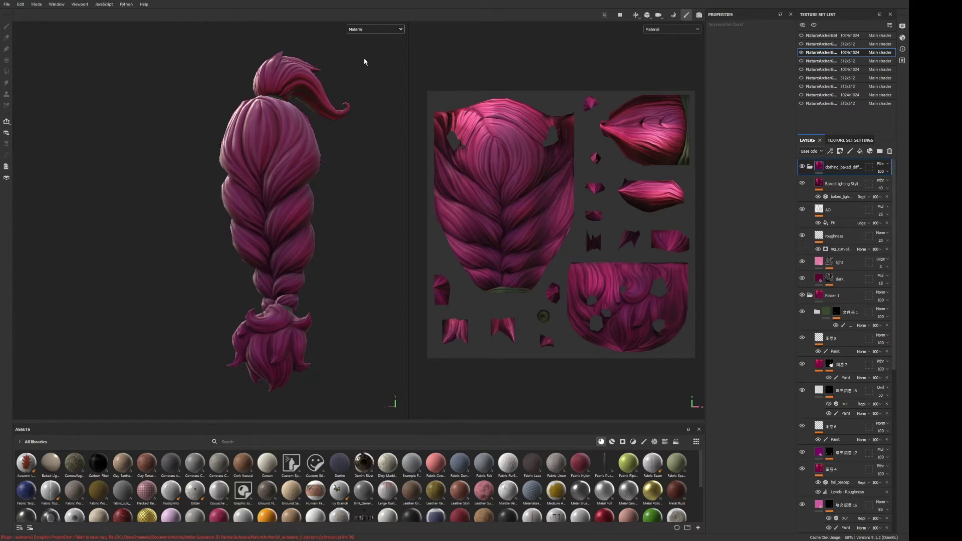
Step: Show only the base color channel and examine the pink color variation around the braid and ponytail
key("c")
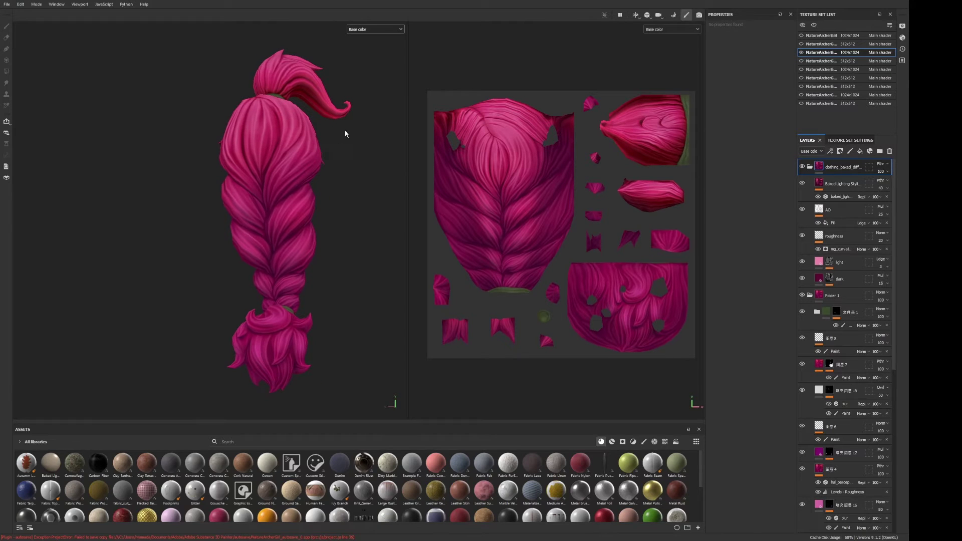
left_click_drag(336, 196, 341, 176, "alt")
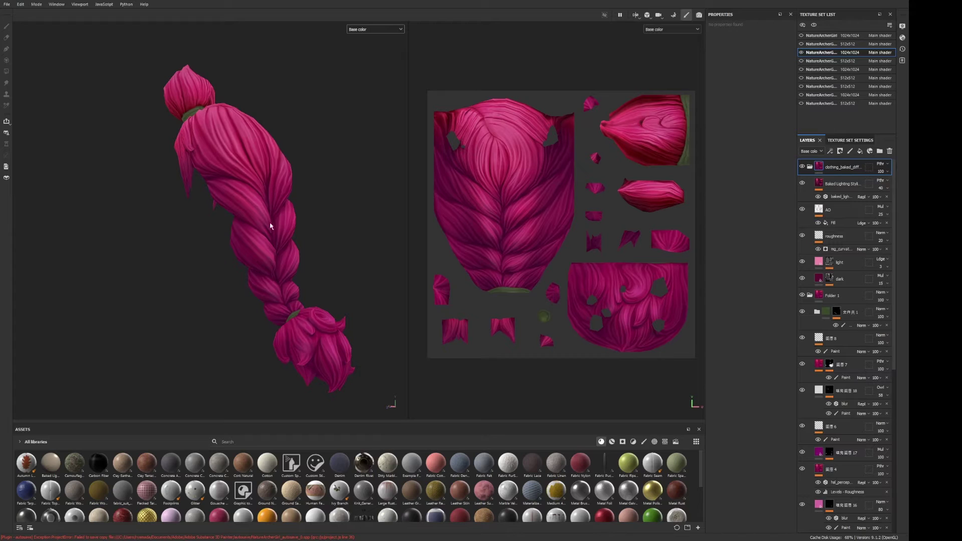
left_click_drag(287, 268, 174, 287, "alt")
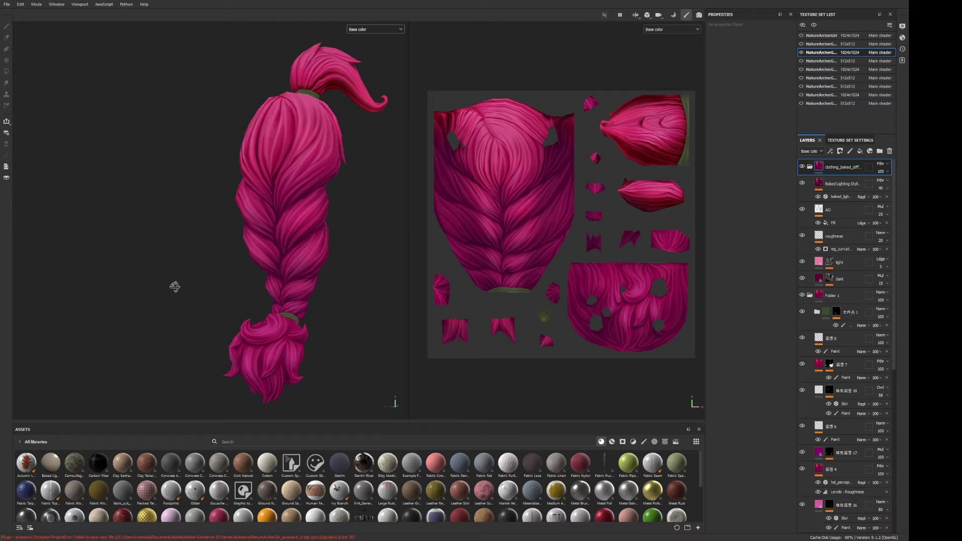
left_click_drag(203, 273, 358, 254, "alt")
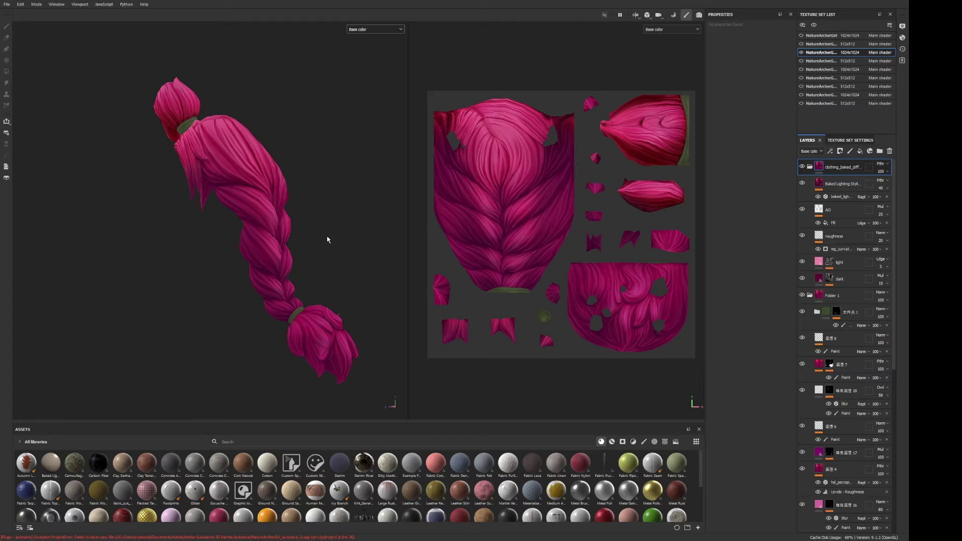
left_click_drag(329, 240, 313, 155, "alt")
left_click_drag(275, 75, 380, 119, "alt")
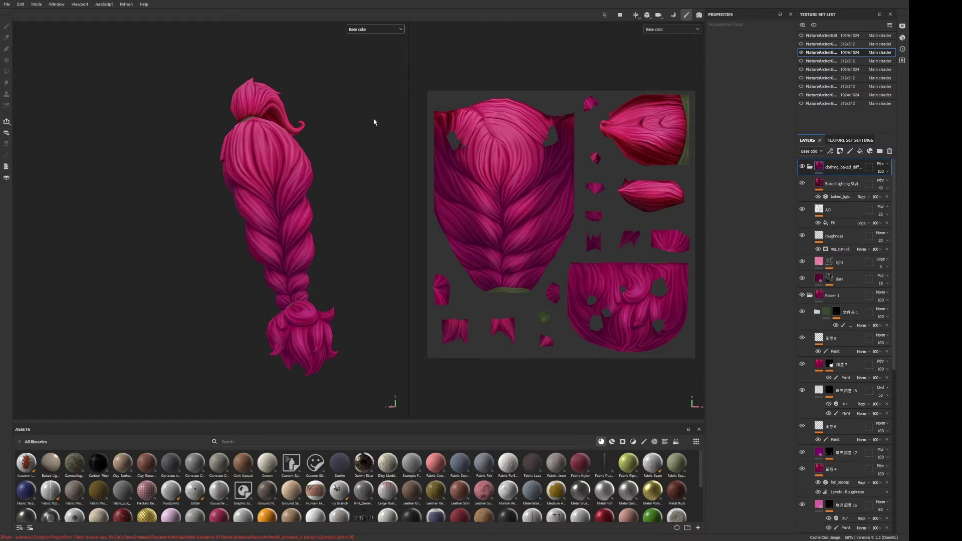
left_click_drag(363, 142, 329, 149, "alt")
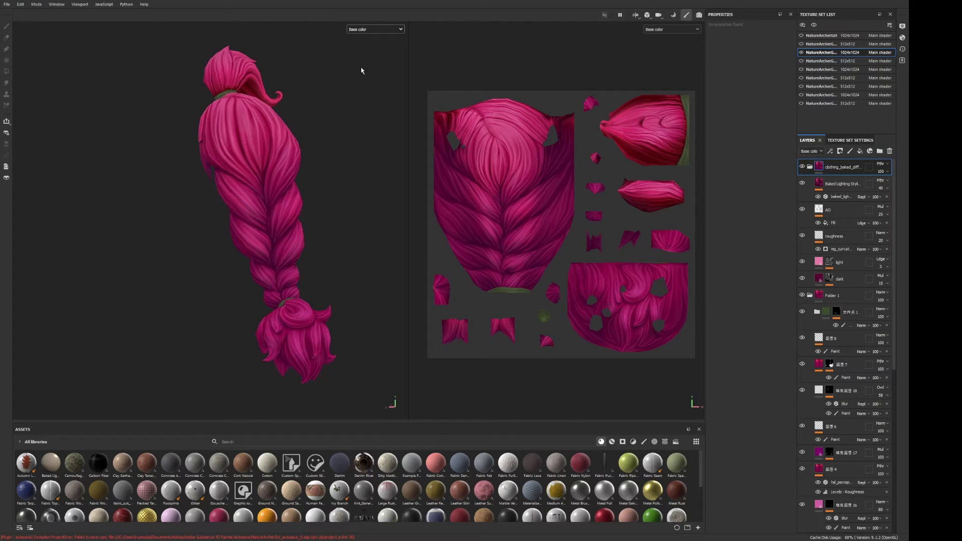
Step: View the hair's metallic and roughness channels, examining the roughness variation along the strands from several sides
key("c")
left_click_drag(312, 137, 348, 120, "alt")
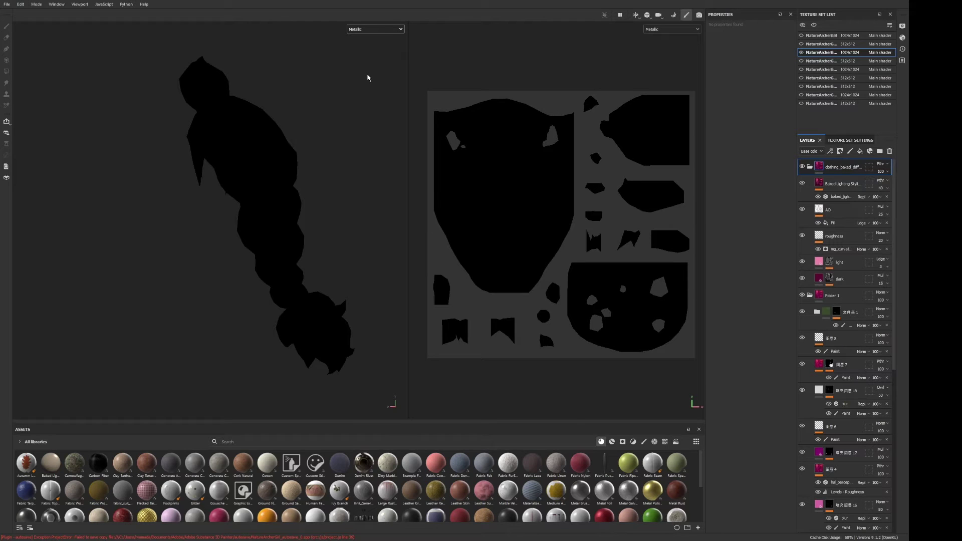
key("c")
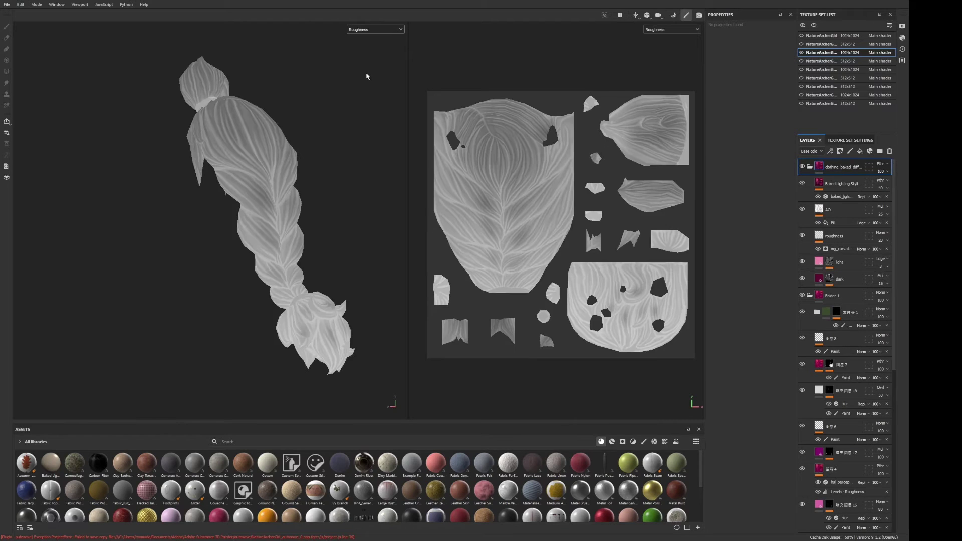
left_click_drag(259, 96, 308, 119, "alt")
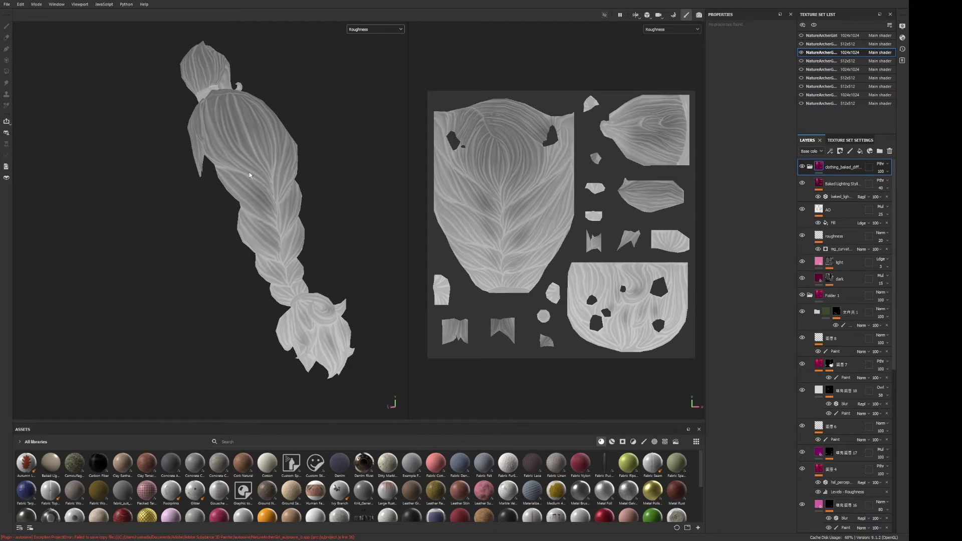
left_click_drag(269, 129, 195, 161, "alt")
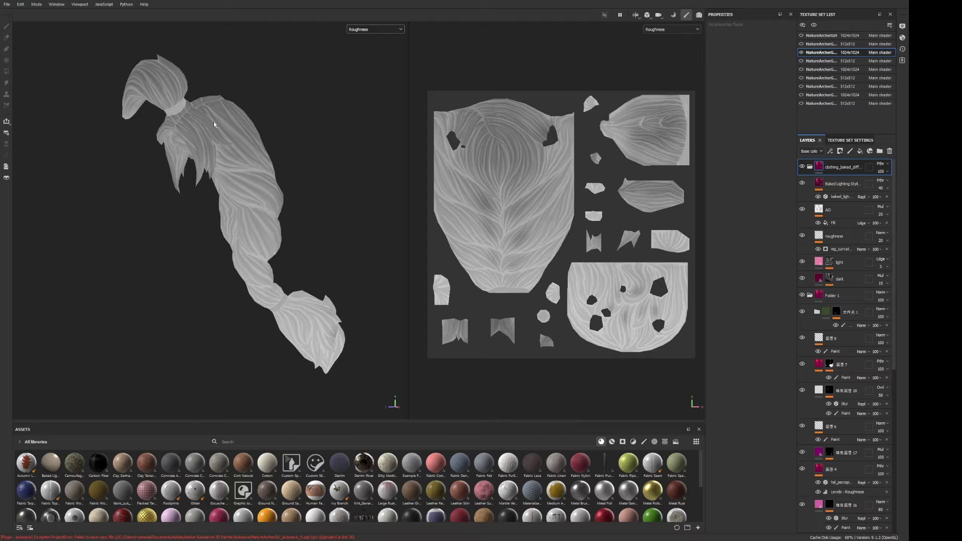
scroll(226, 168, "up", 1)
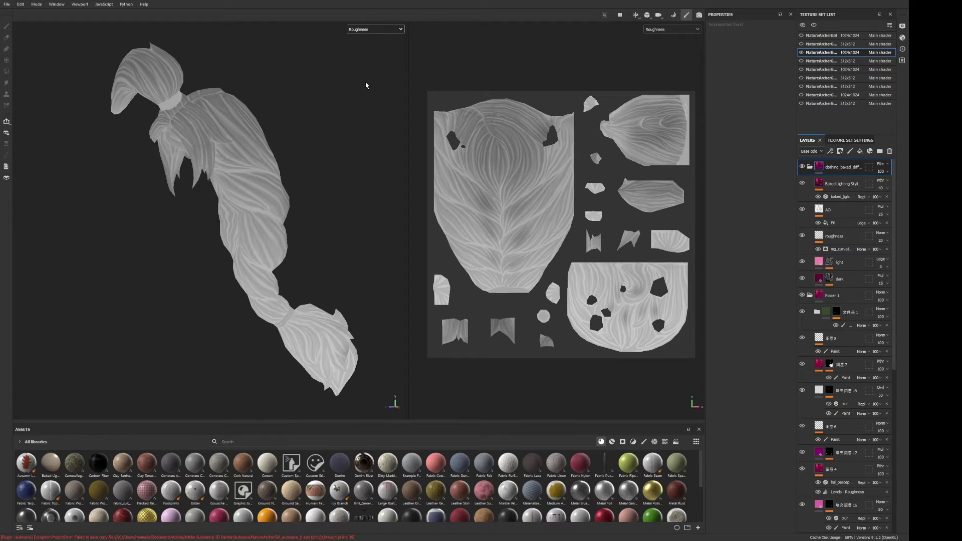
Step: View the hair's Normal channel and combined Normal+Height+Mesh channel, examining the strand relief from the back and side
key("c")
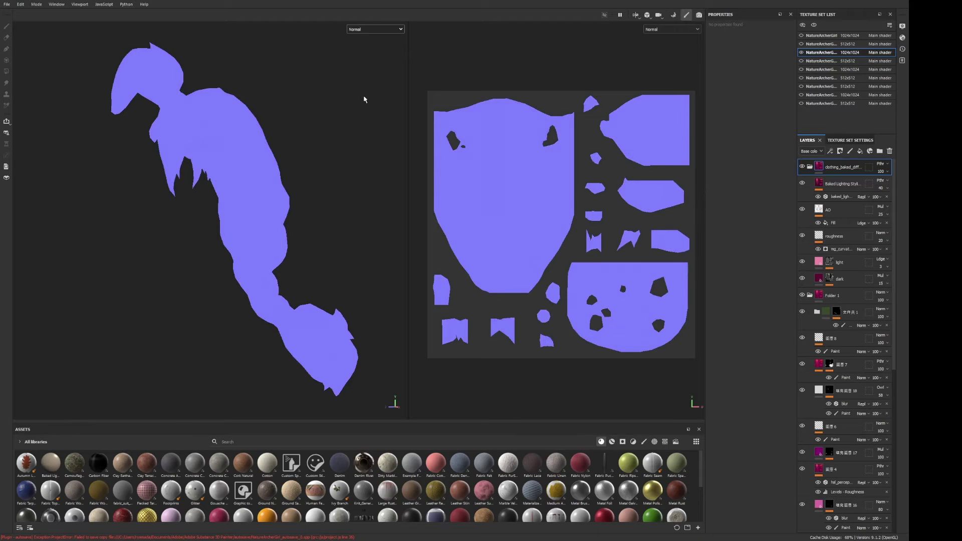
key("c")
left_click_drag(366, 96, 265, 218, "alt")
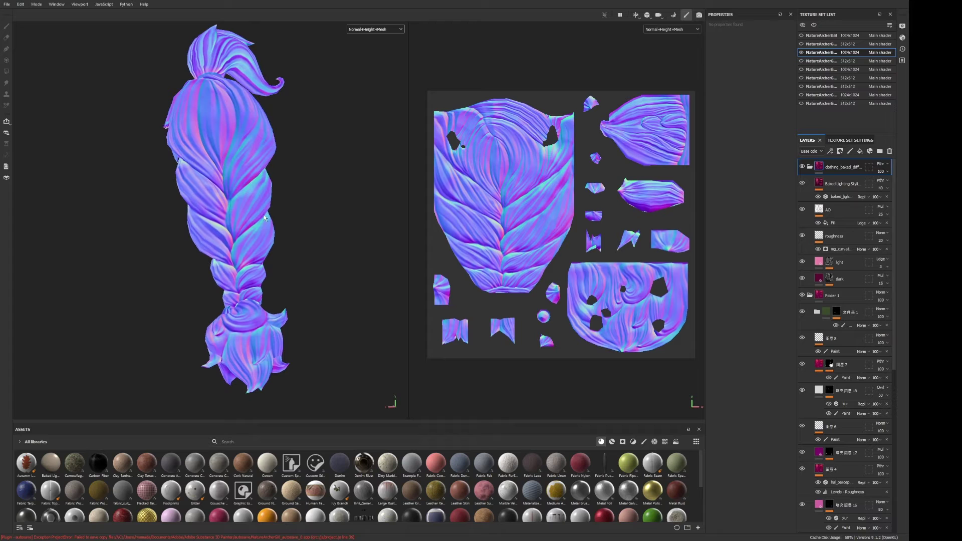
left_click_drag(207, 164, 283, 176, "alt")
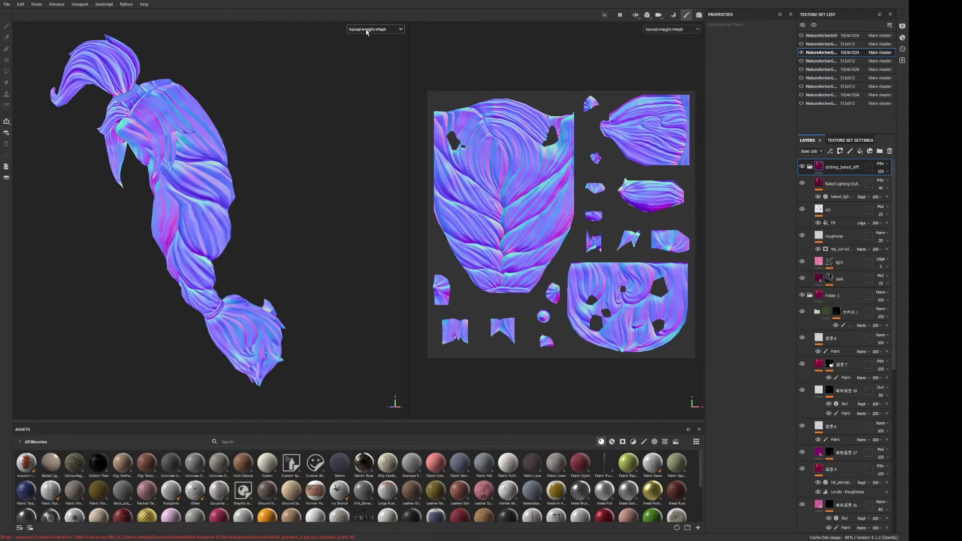
Step: Return to the full material view and inspect the pink hair from several angles
key("m")
left_click_drag(234, 179, 363, 170, "alt")
left_click_drag(412, 118, 368, 149, "alt")
left_click_drag(280, 183, 382, 200, "alt")
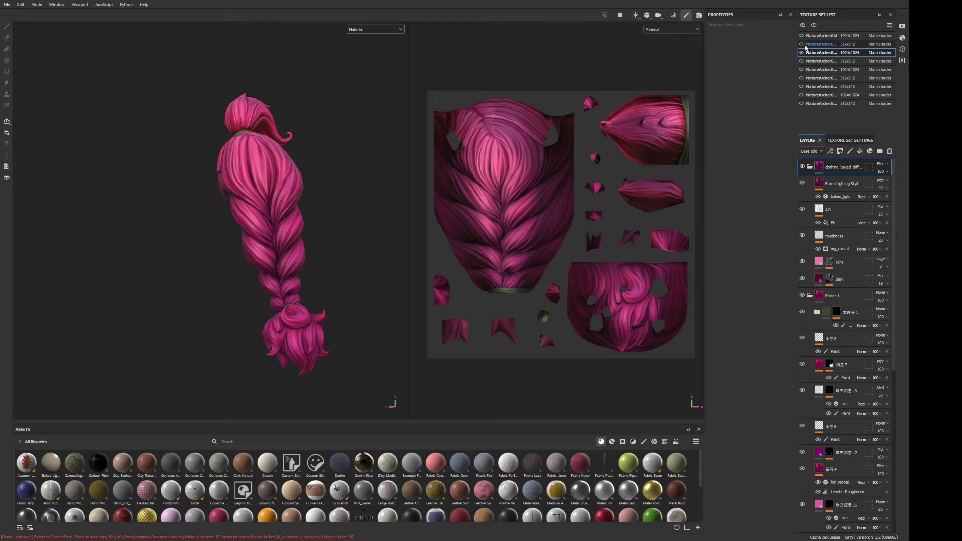
Step: Make all the archer's texture sets visible and view the whole character from the front
left_click(801, 61)
left_click(801, 69)
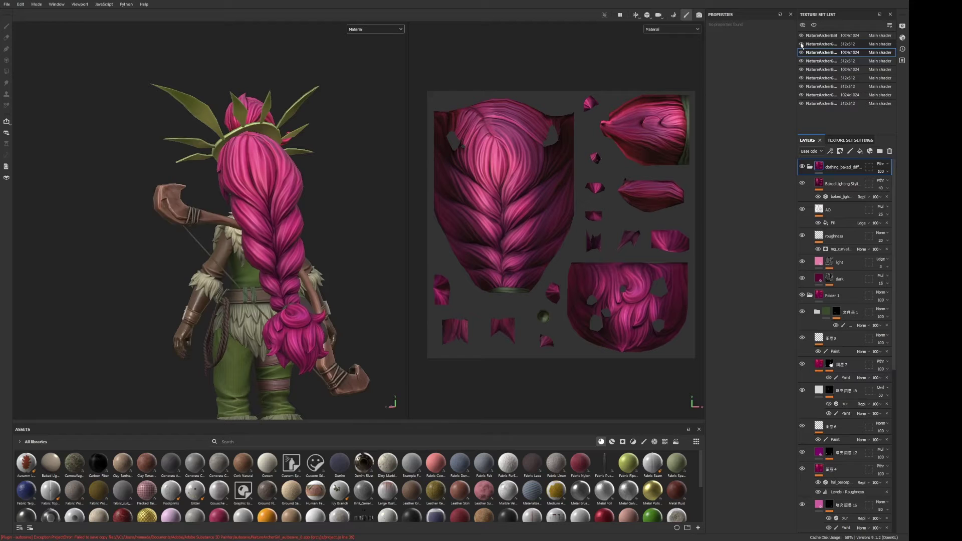
left_click_drag(211, 180, 328, 167, "alt")
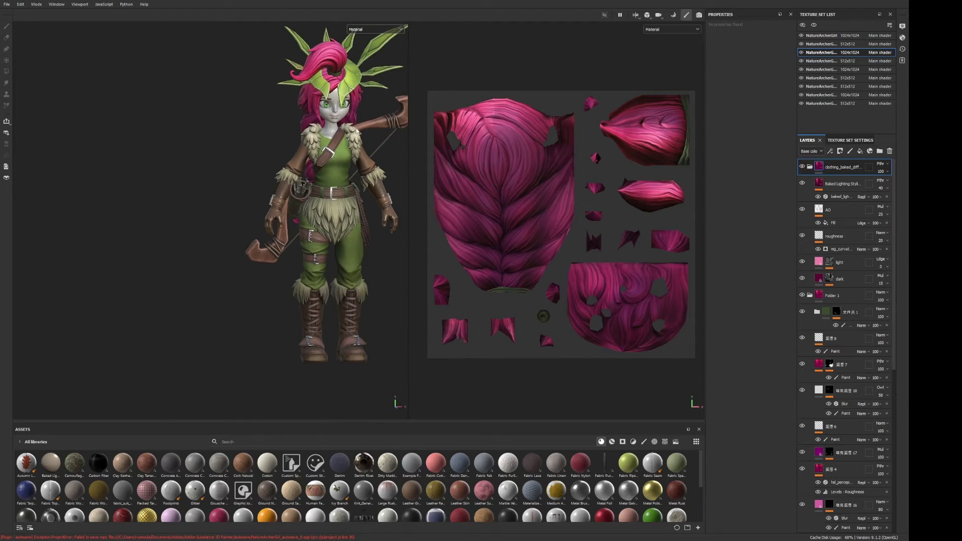
scroll(316, 170, "down", 3)
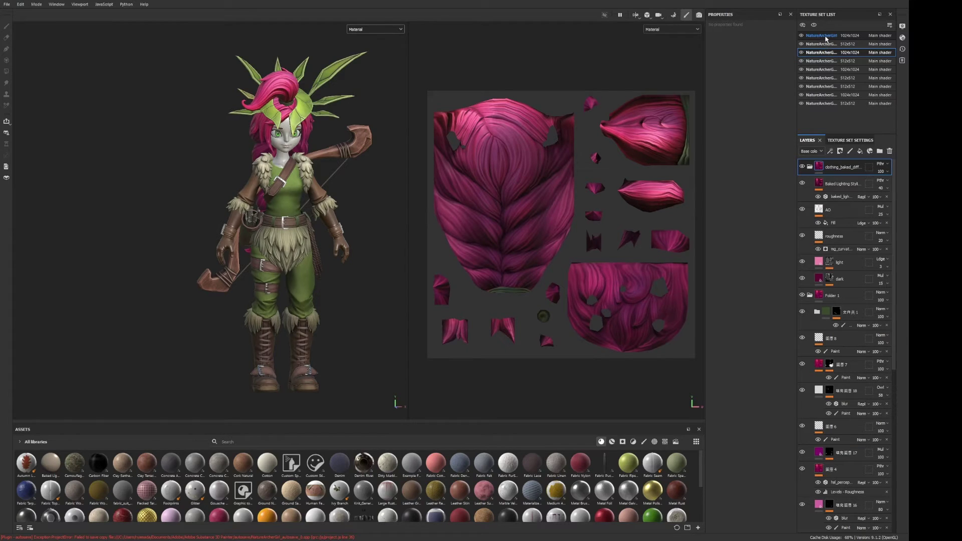
Step: Select the NatureArcherGirl texture set and enlarge the layer stack's area so full layer names are readable
left_click(826, 37)
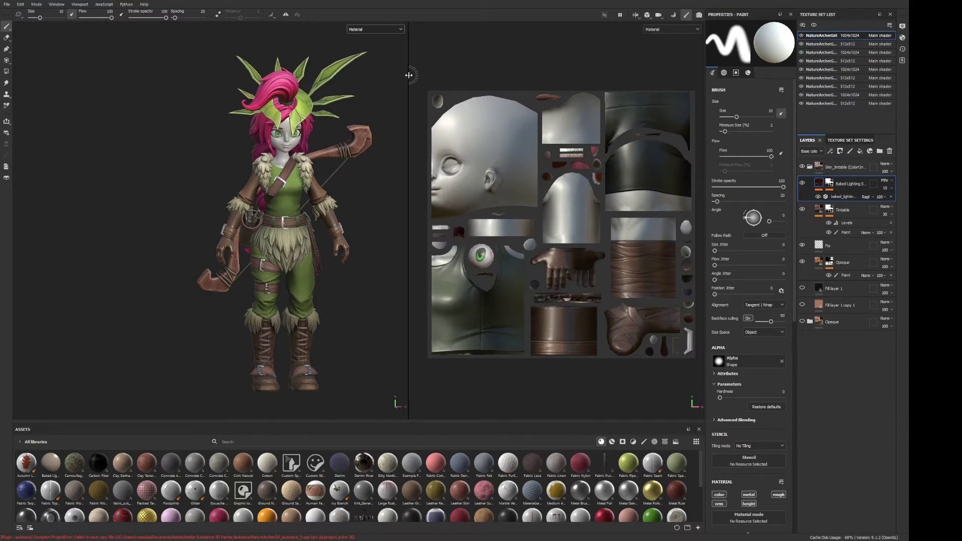
left_click_drag(406, 74, 330, 77)
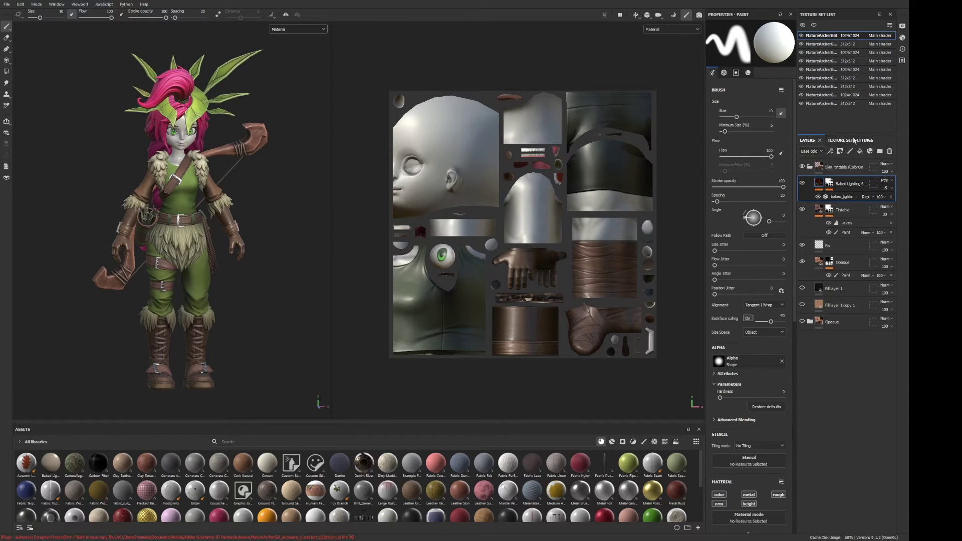
left_click_drag(853, 134, 854, 124)
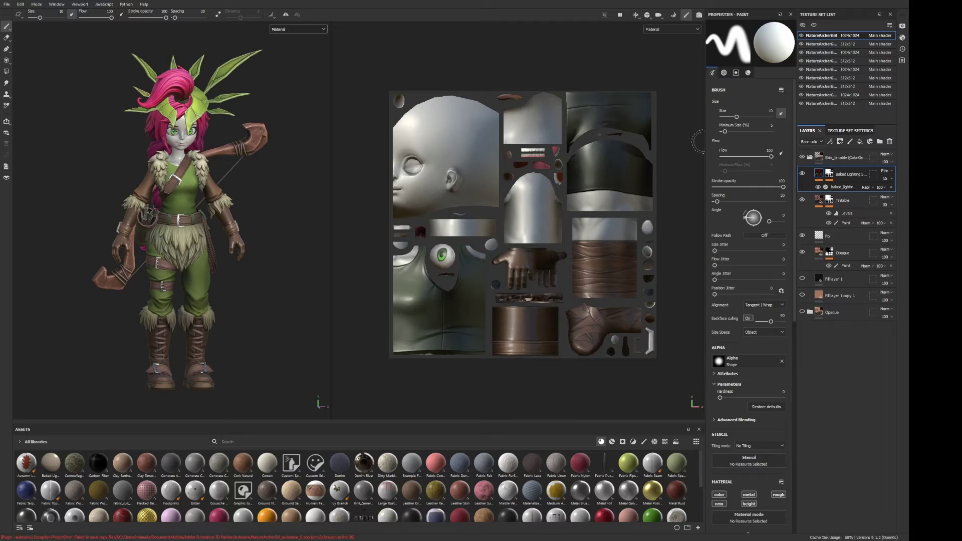
left_click_drag(706, 141, 634, 142)
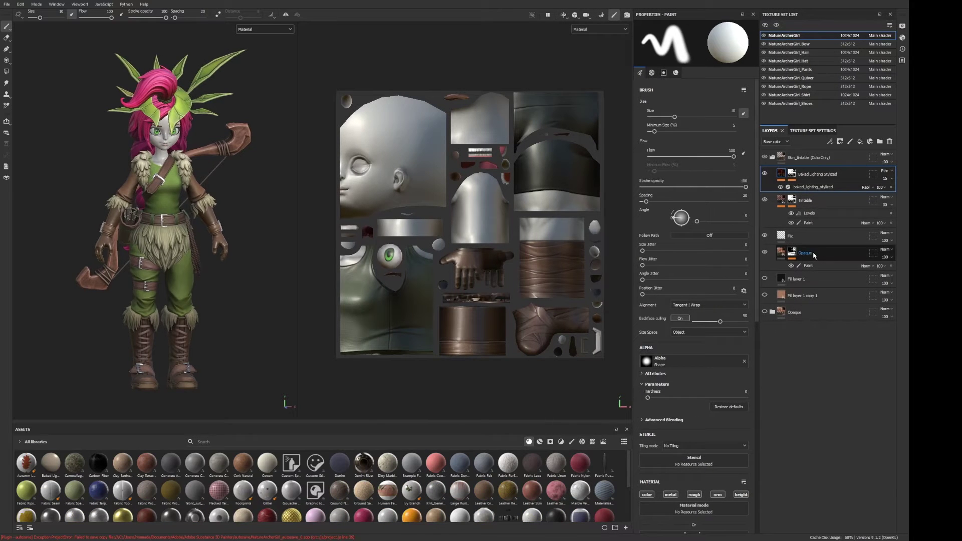
Step: Hide the Skin_tintable folder, show the bottom Opaque folder instead, and examine the opaque skin on the face up close
left_click_drag(765, 295, 764, 173)
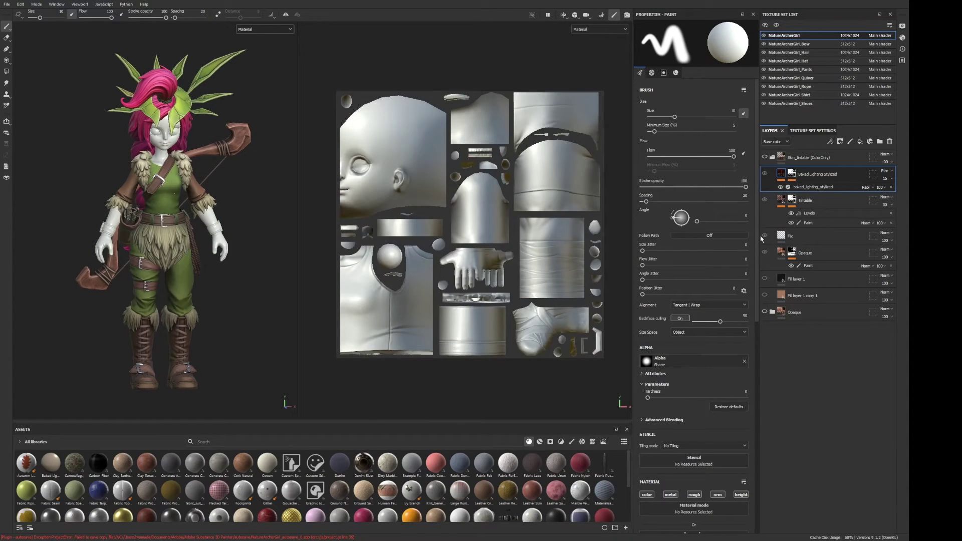
left_click(764, 311)
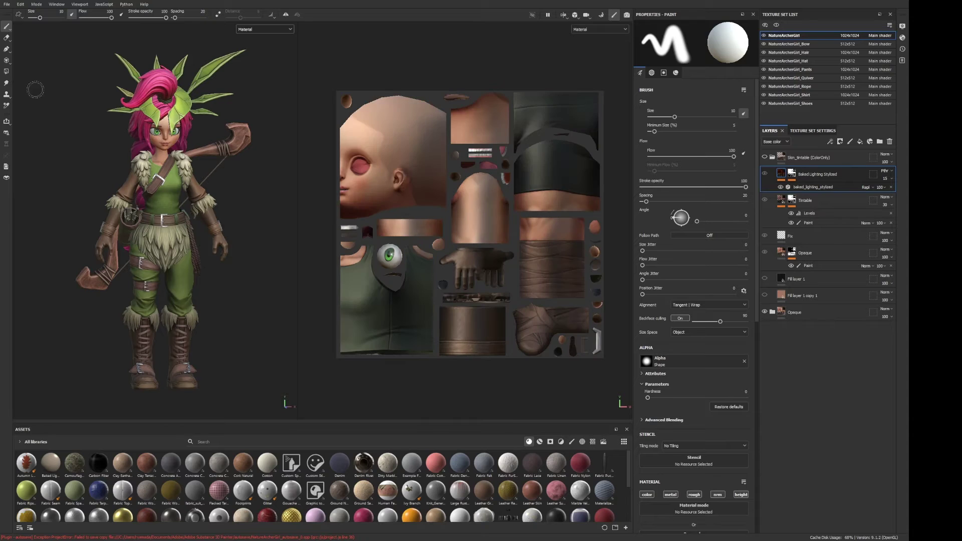
scroll(108, 88, "up", 3)
scroll(161, 125, "up", 5)
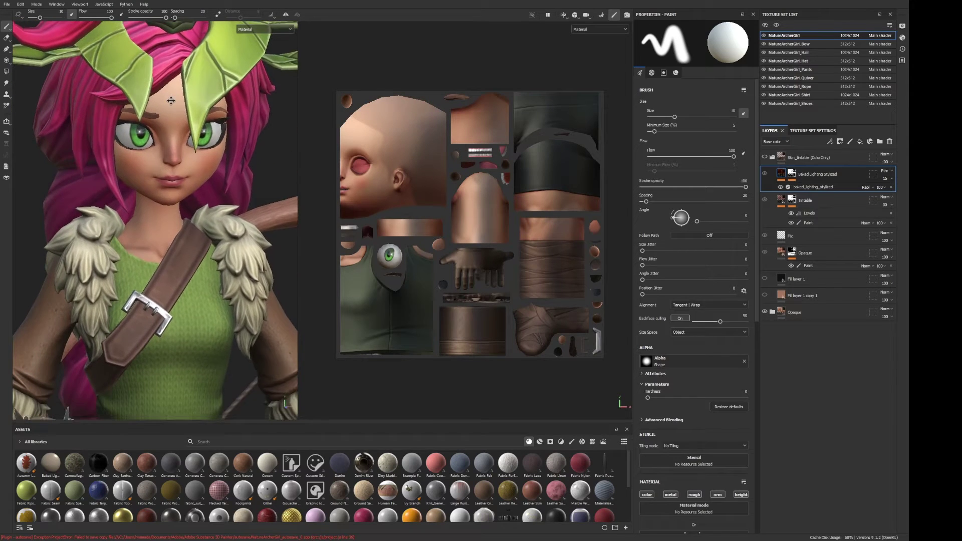
left_click_drag(161, 126, 163, 177, "alt")
left_click(164, 177)
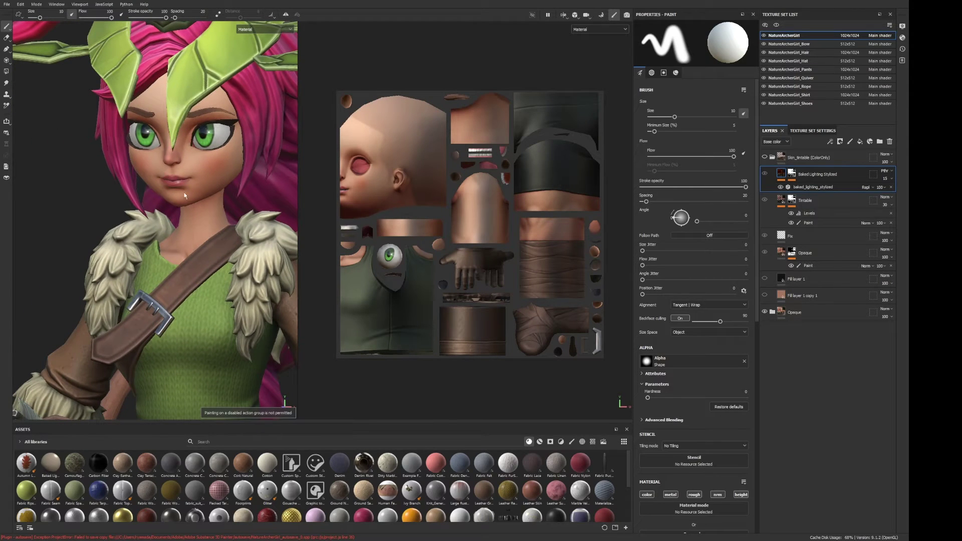
mouse_move(100, 145)
left_mouse_down("alt")
mouse_move(111, 171)
mouse_move(237, 132)
mouse_move(184, 173)
left_mouse_up("alt")
left_click(821, 316)
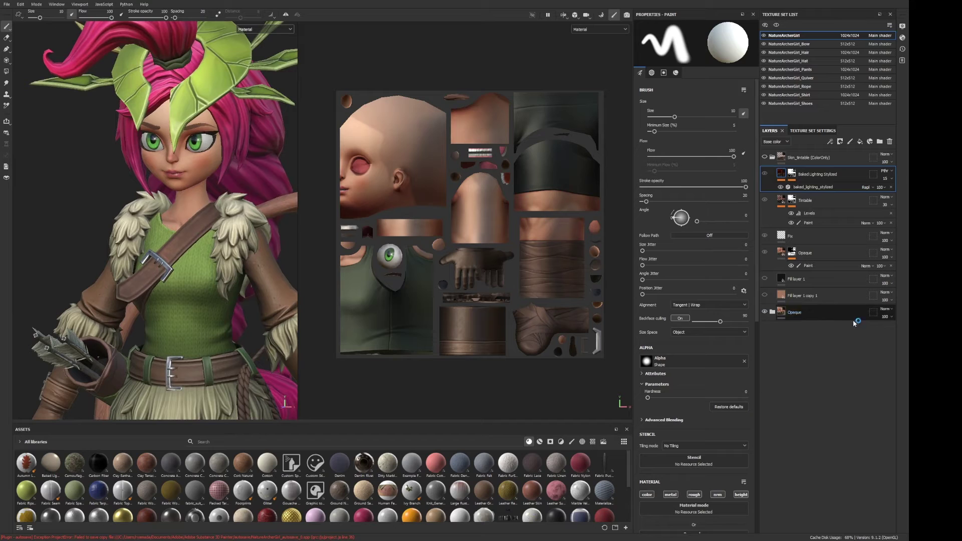
Step: Show the Skin_tintable folder again, hide the bottom Opaque folder, and check the skin's transparency in the base color channel
left_click(765, 157)
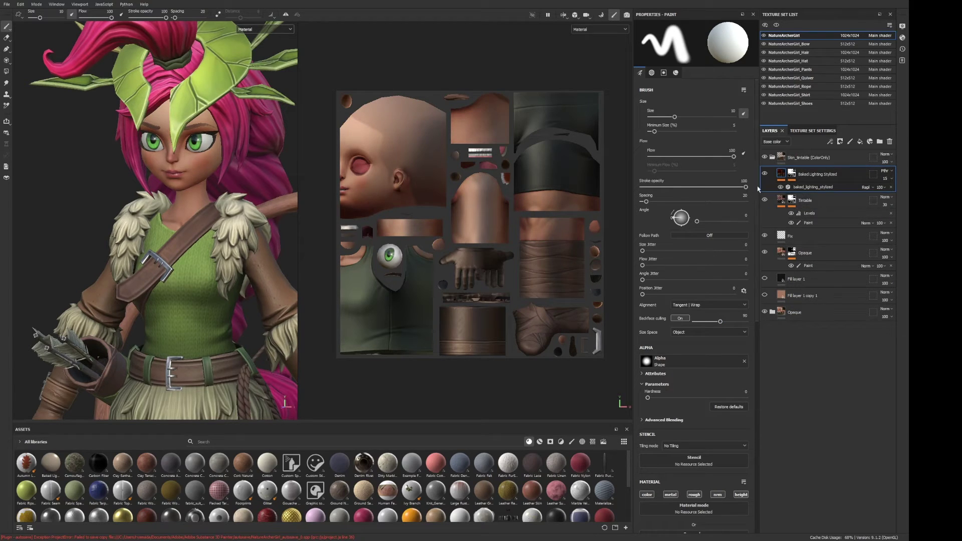
left_click(765, 312)
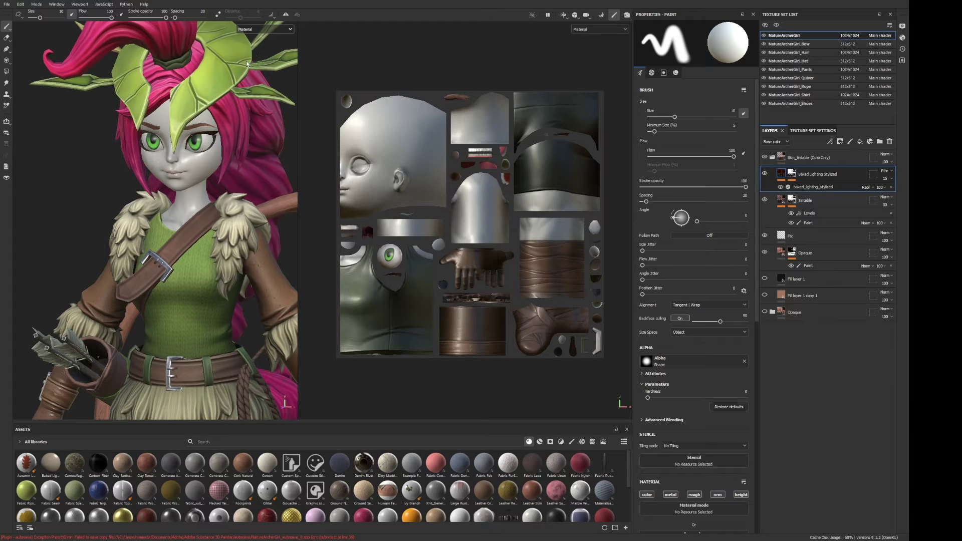
key("c")
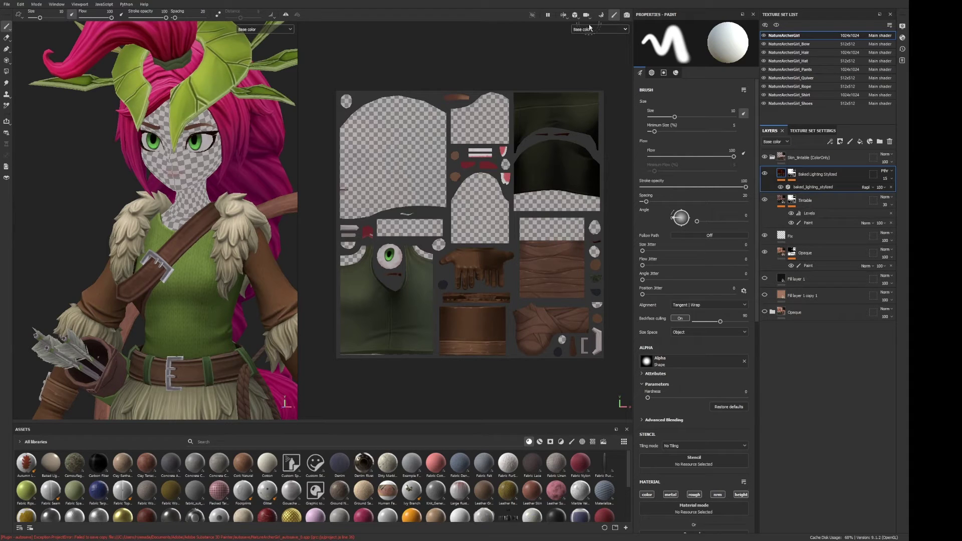
key("m")
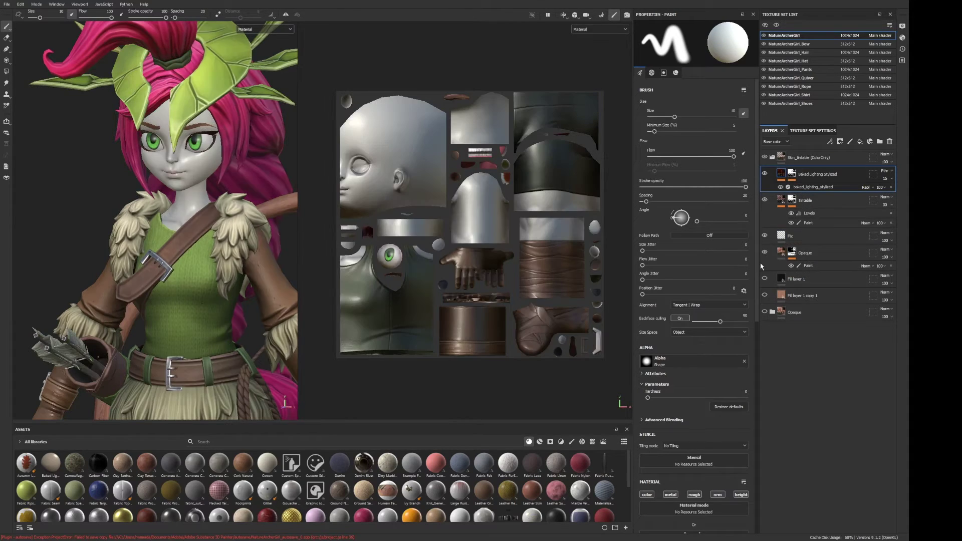
Step: Preview the dark Fill layer 1 and the tan Fill layer 1 copy 1 beneath the tintable skin, and examine the face
left_click(765, 279)
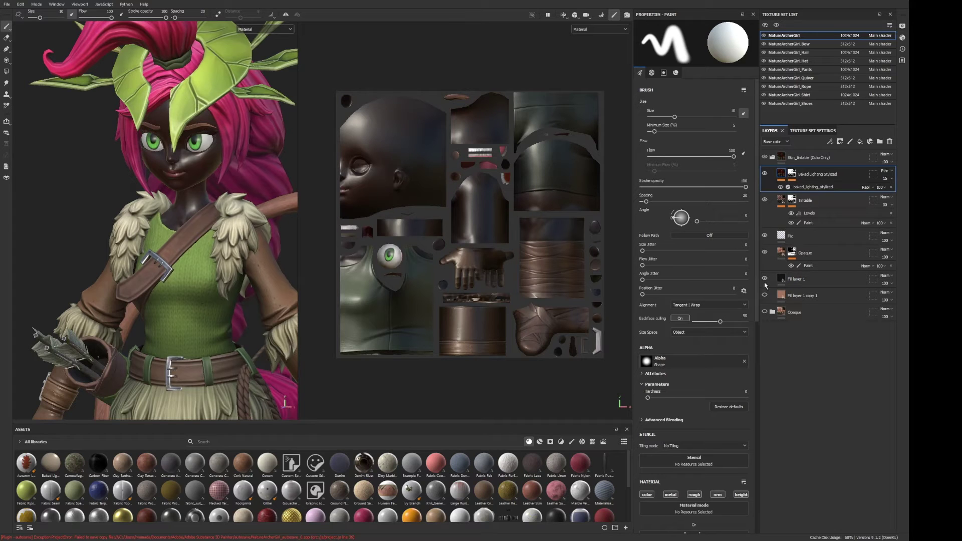
left_click(765, 279)
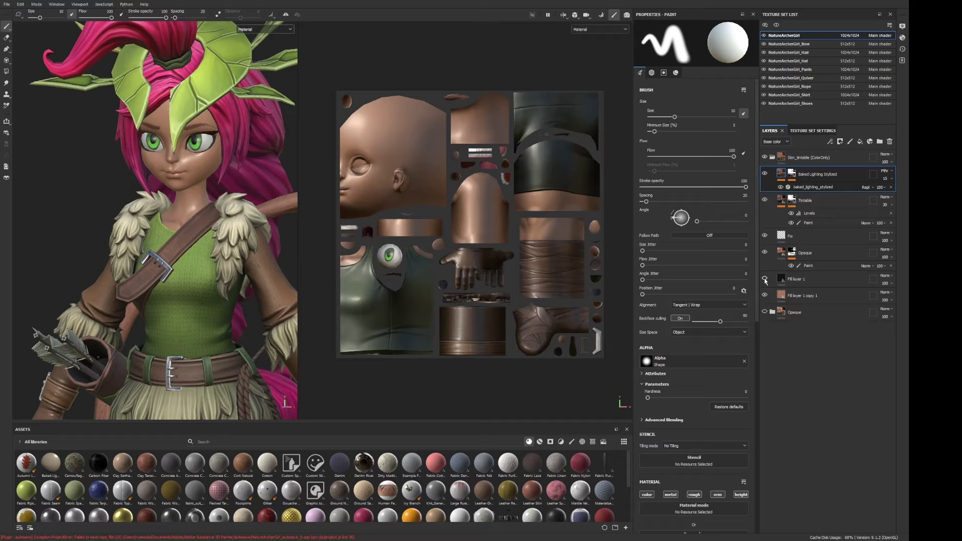
scroll(218, 111, "up", 2)
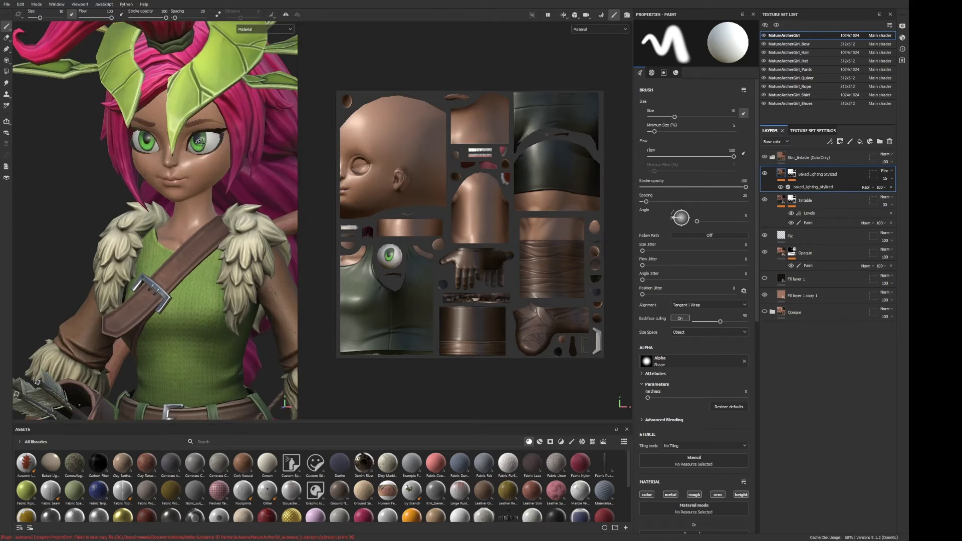
scroll(218, 111, "up", 2)
left_click_drag(218, 111, 235, 126, "alt")
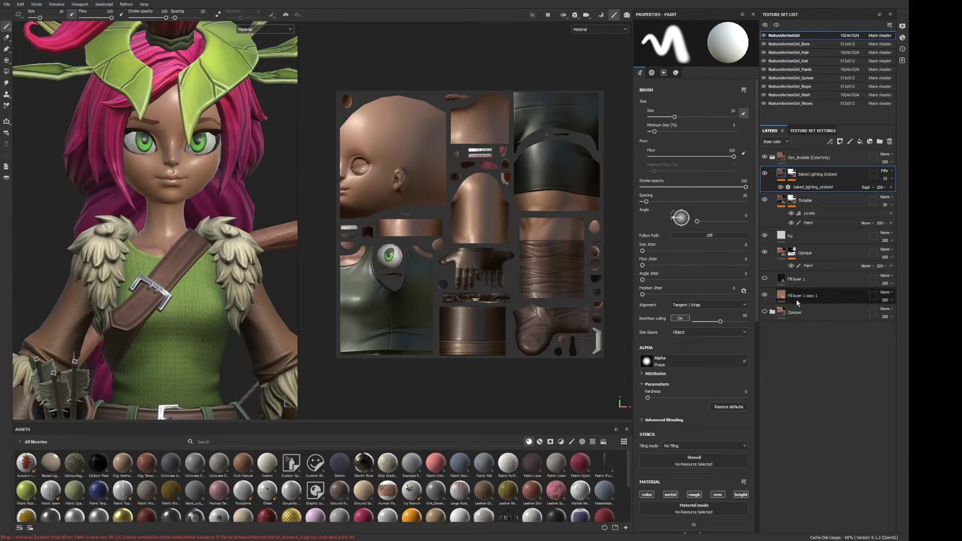
Step: Show Fill layer 1, change its base color to turquoise to preview the skin tint, and hide both fill layers
left_click(765, 279)
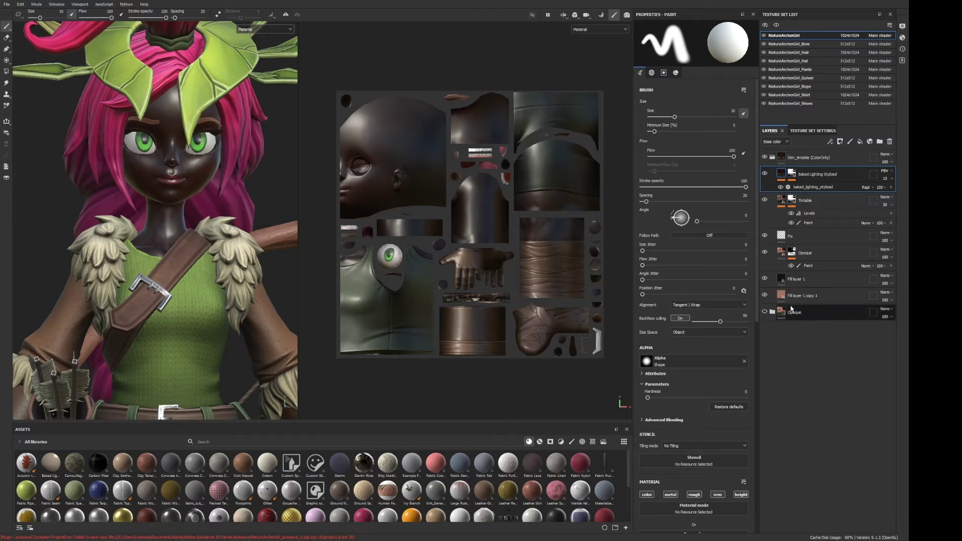
left_click(782, 279)
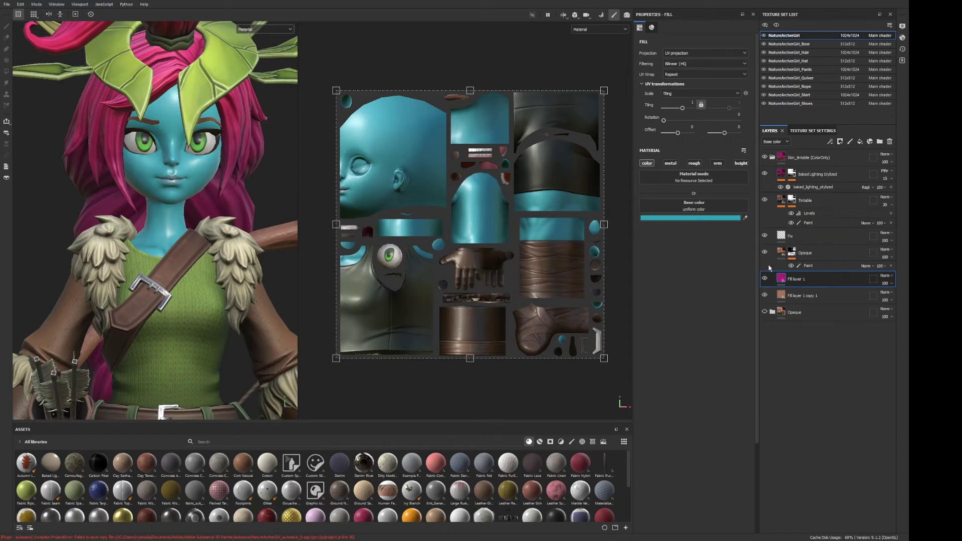
left_click(765, 279)
left_click(765, 295)
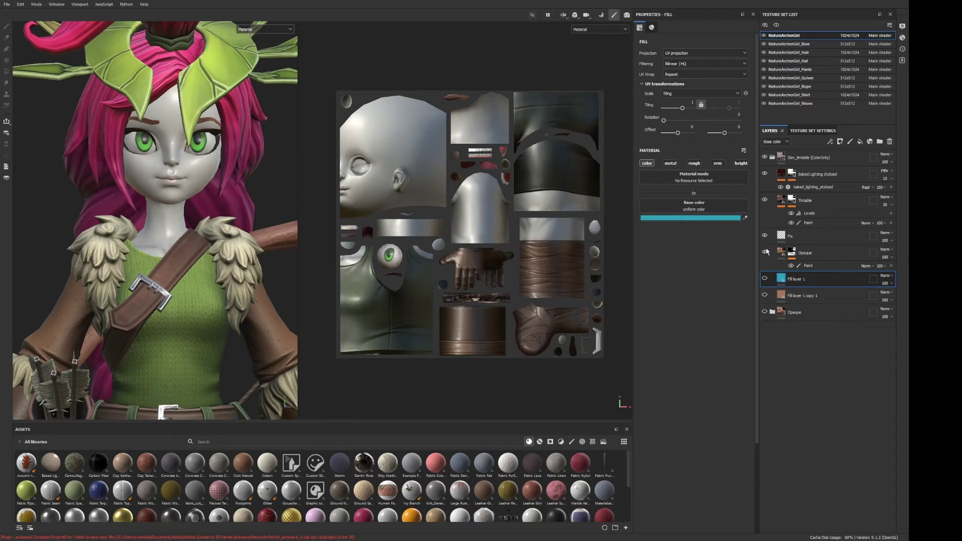
scroll(257, 156, "down", 2)
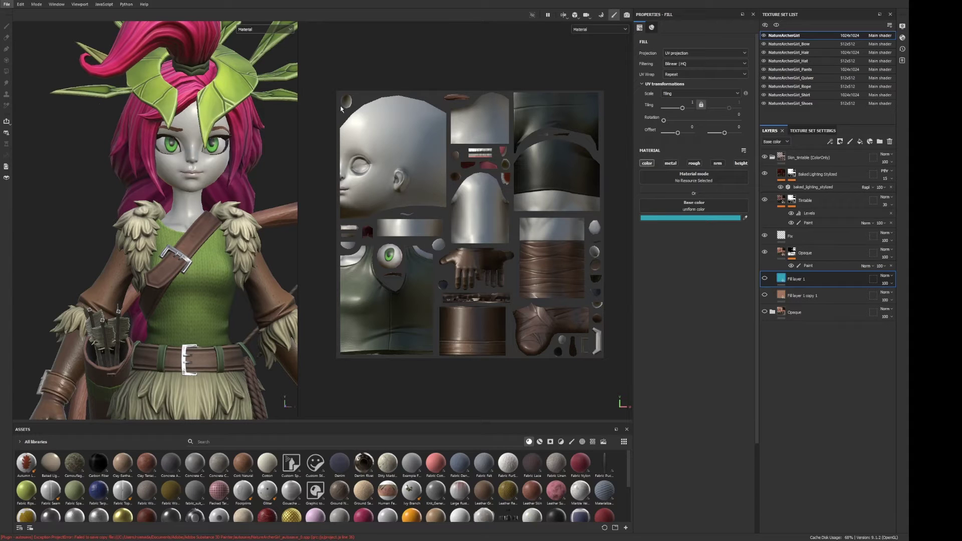
Step: Start a texture export using the output template Document channels + Normal + AO (With Alpha)
key("ctrl+shift+e")
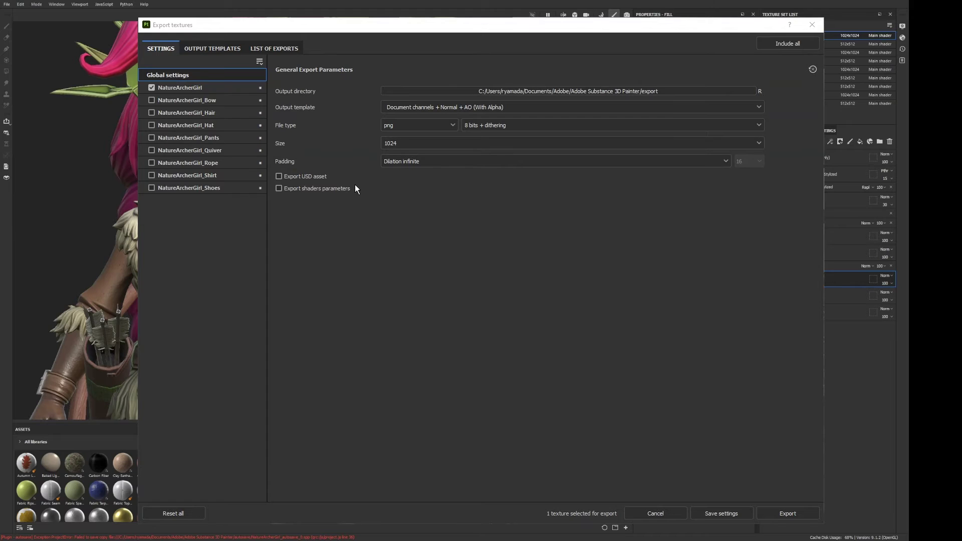
left_click(430, 108)
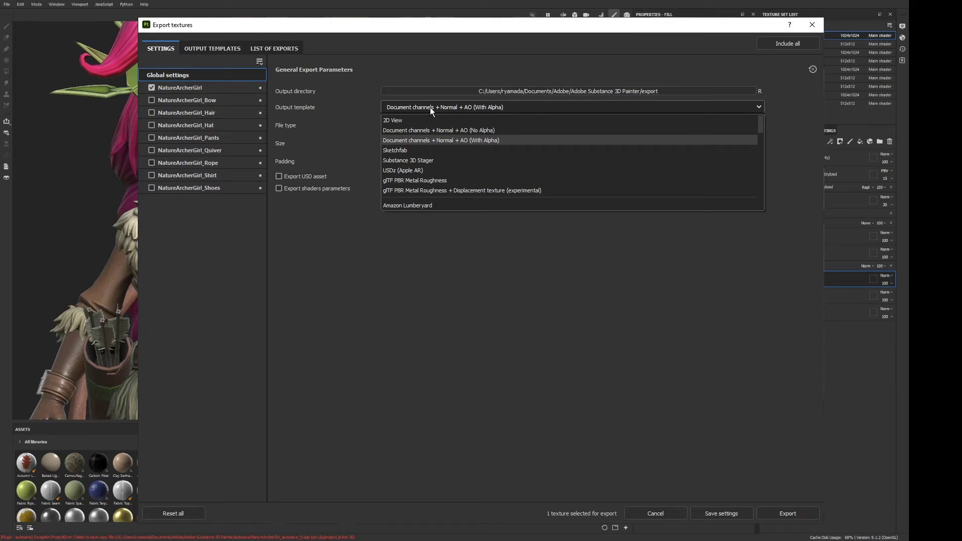
left_click(431, 140)
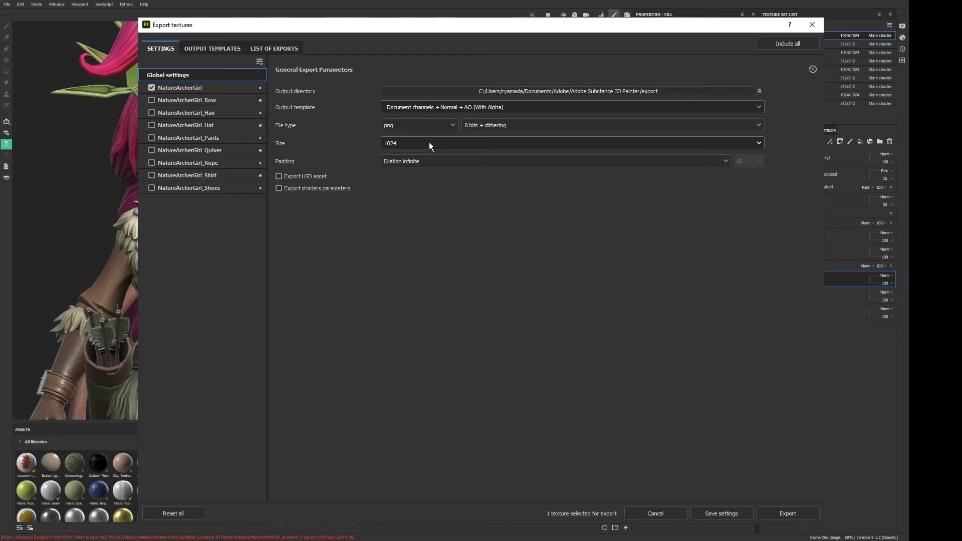
Step: Export NatureArcherGirl's base color map as a png with 8 bits + dithering and view it in the export folder
left_click(197, 88)
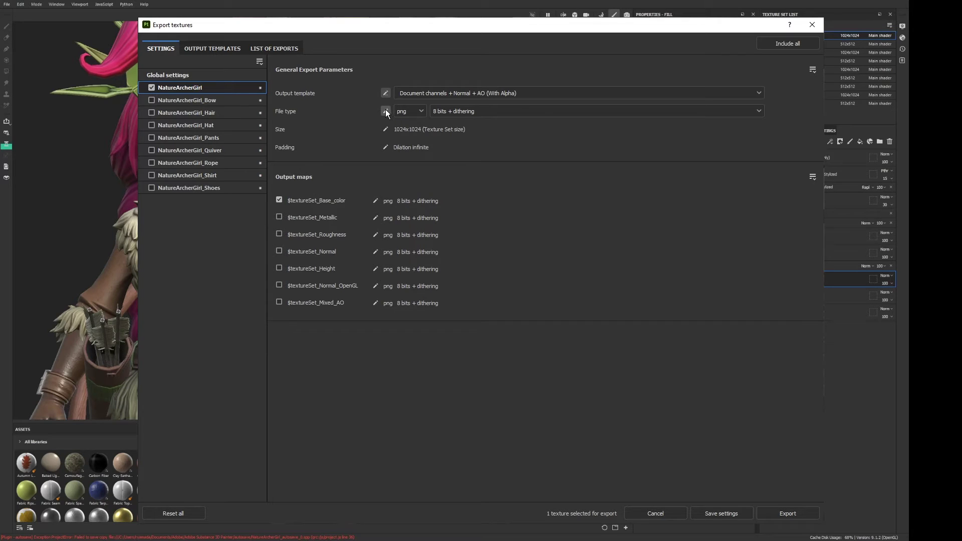
left_click(439, 111)
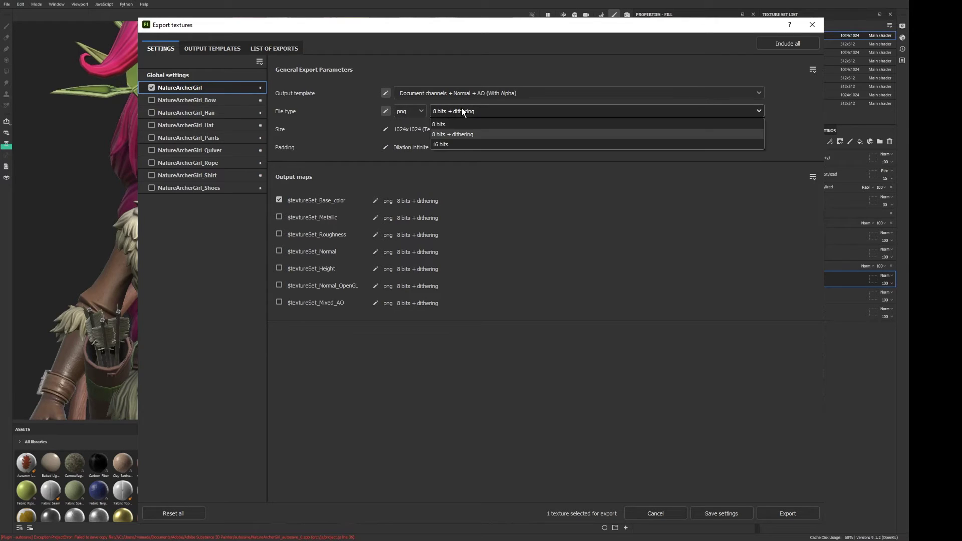
left_click(458, 134)
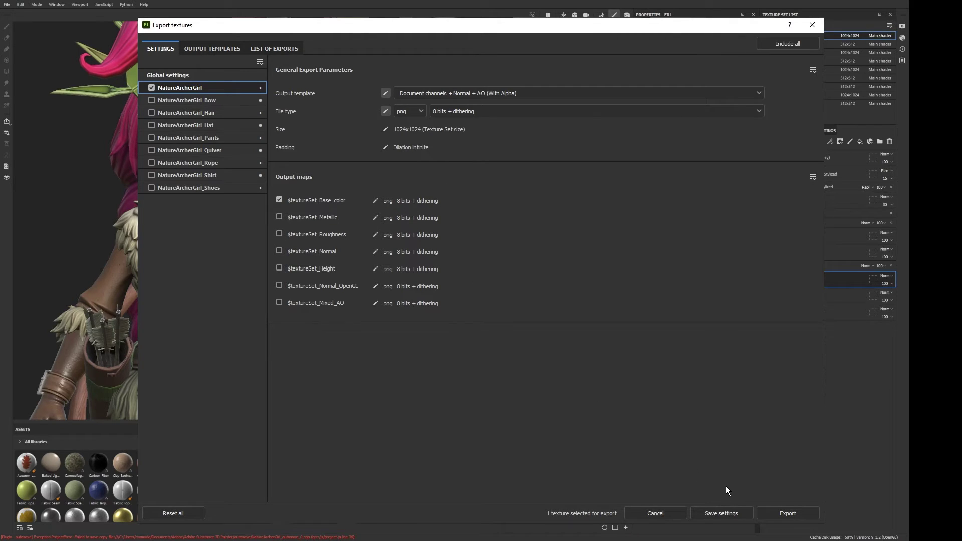
left_click(790, 515)
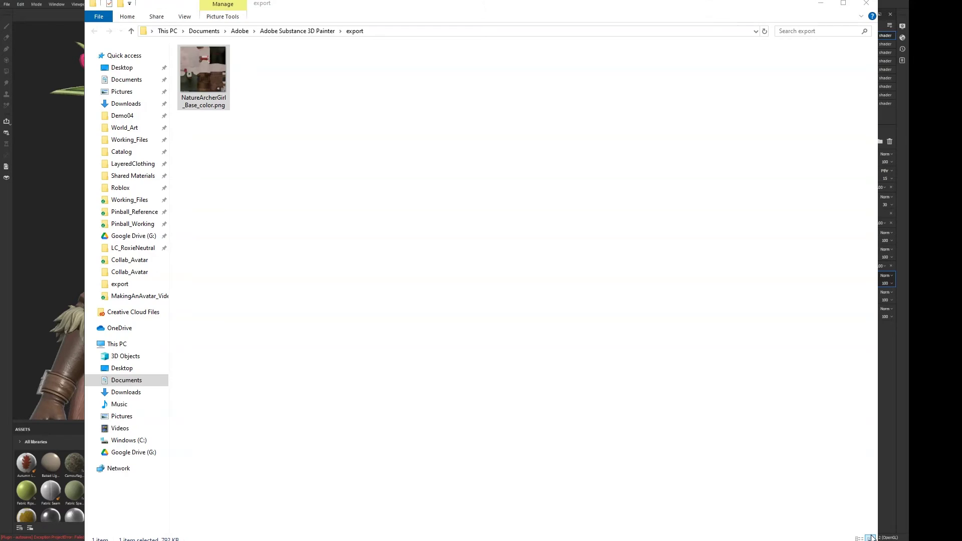
Step: View the exported NatureArcherGirl_Base_color.png, and close both the image viewer and the export folder
double_click(210, 85)
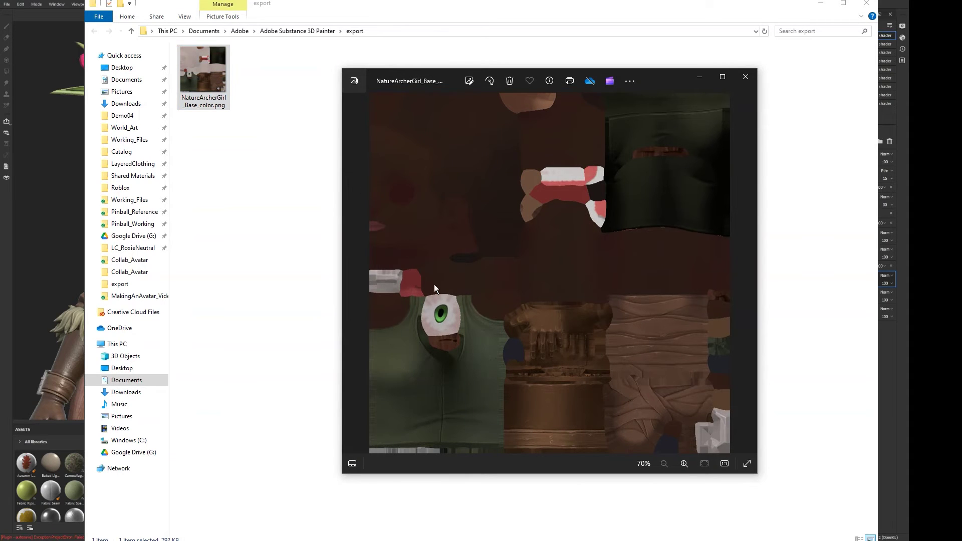
left_click_drag(397, 80, 369, 81)
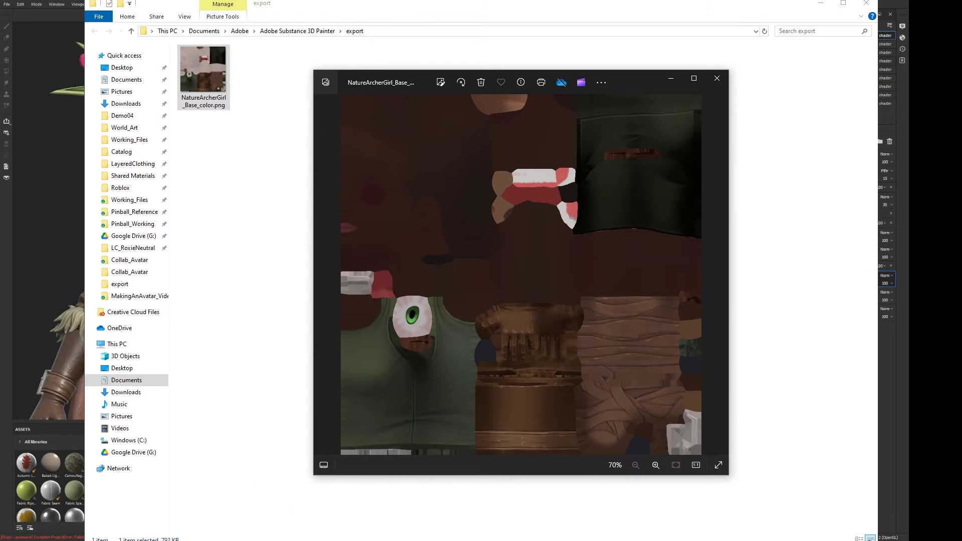
left_click(718, 79)
left_click(866, 2)
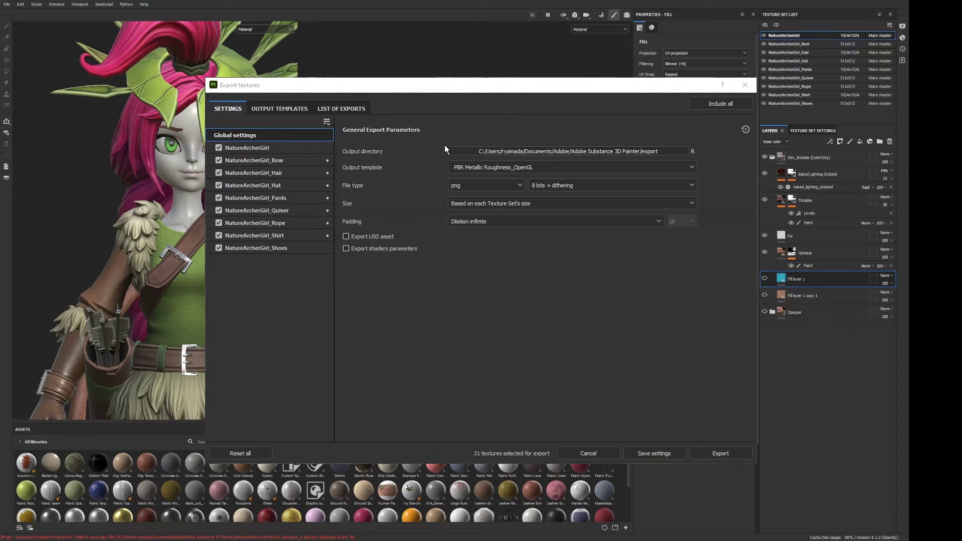
Step: Browse the global output templates, choose PBR Metallic Roughness_OpenGL, and check the available export sizes
left_click(504, 167)
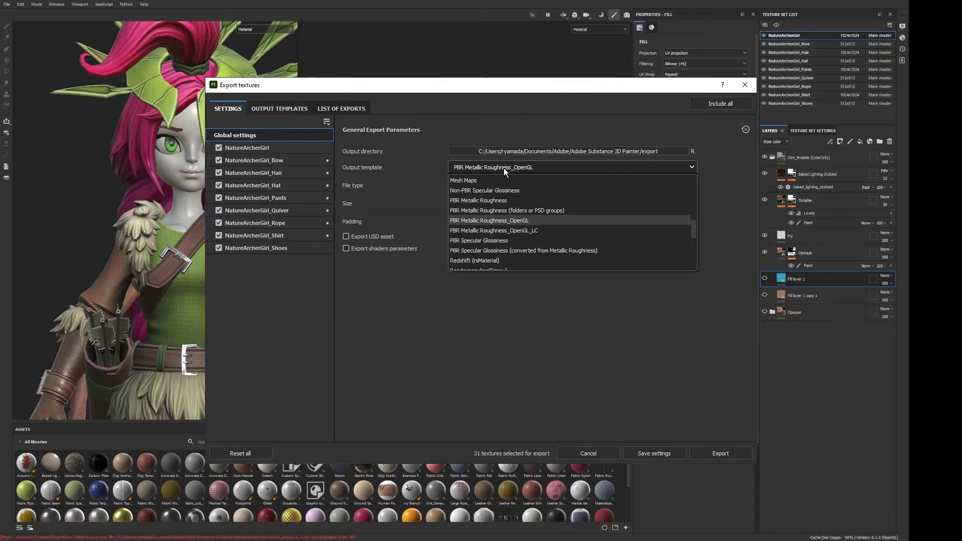
scroll(558, 222, "down", 3)
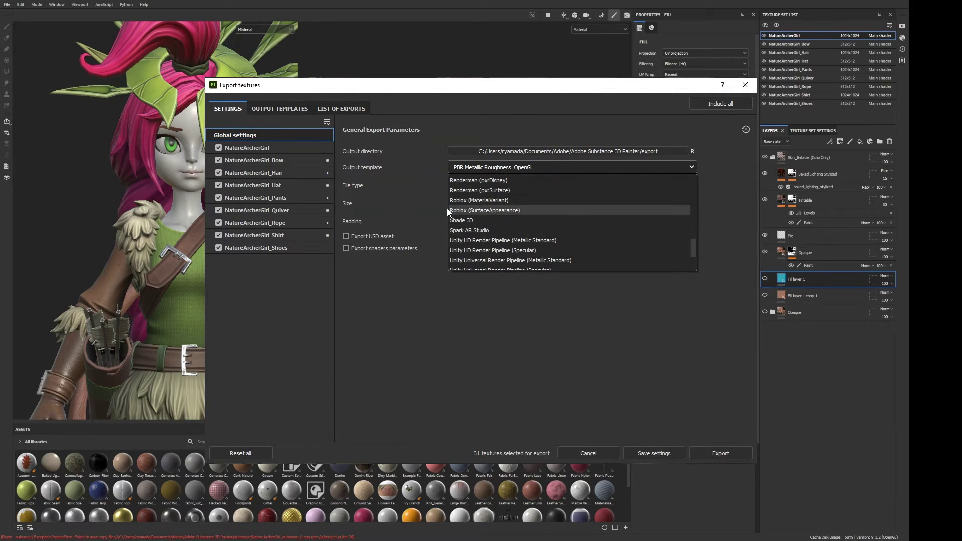
scroll(473, 213, "up", 1)
scroll(473, 213, "up", 3)
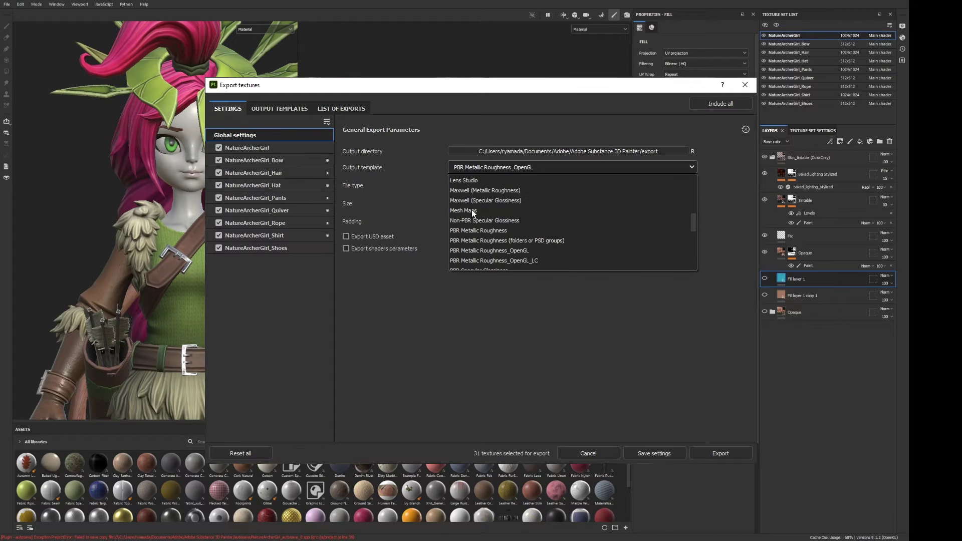
left_click(478, 249)
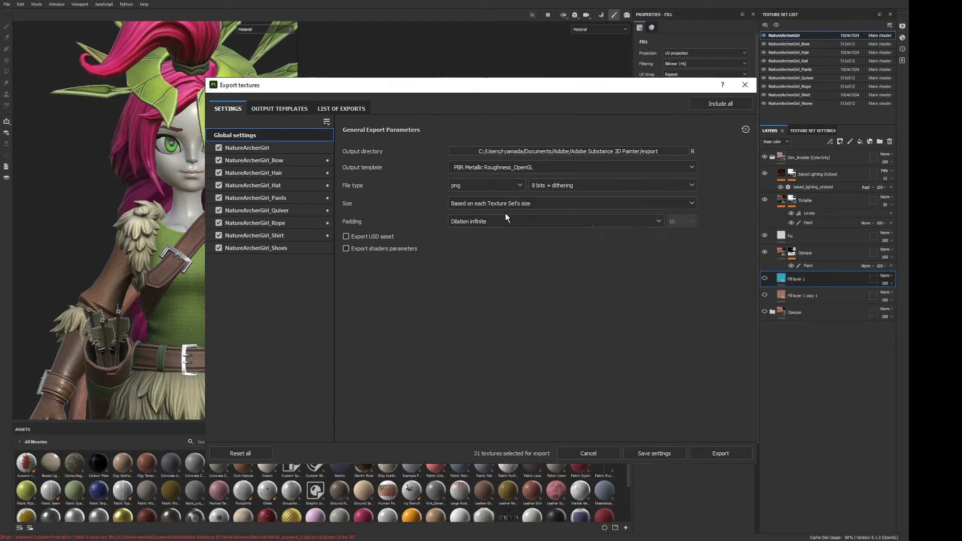
left_click(539, 205)
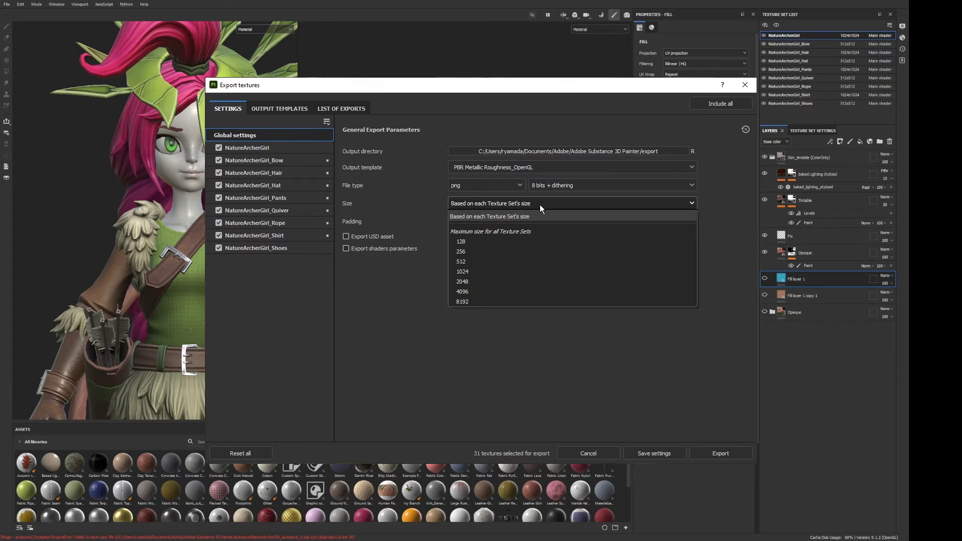
left_click(540, 205)
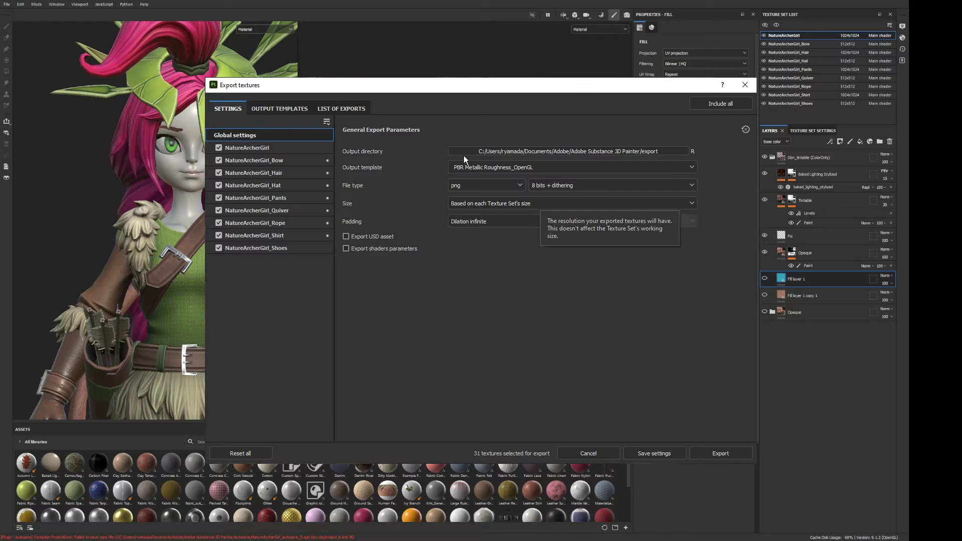
Step: Compare the export settings of the body, bow, hair and hat texture sets, and check the hair's size options
left_click(305, 148)
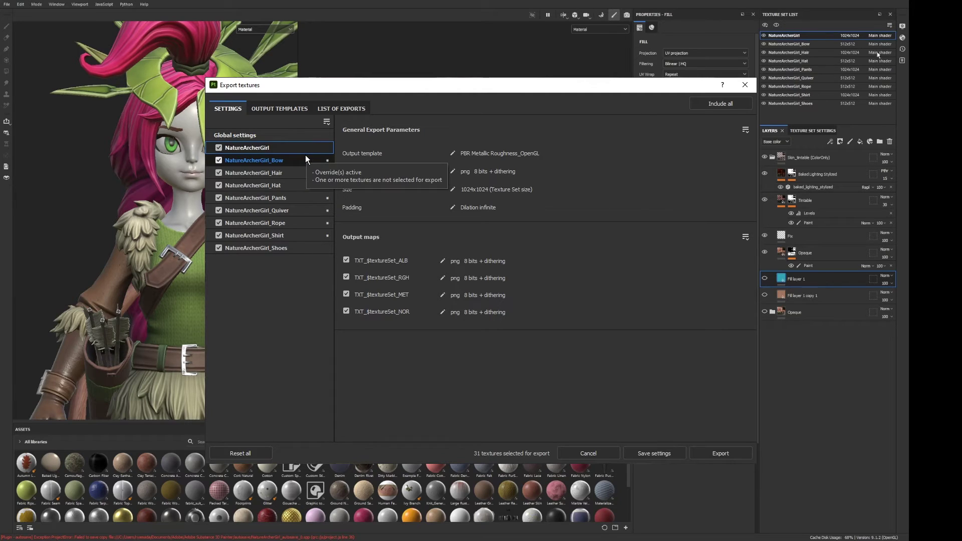
left_click(306, 159)
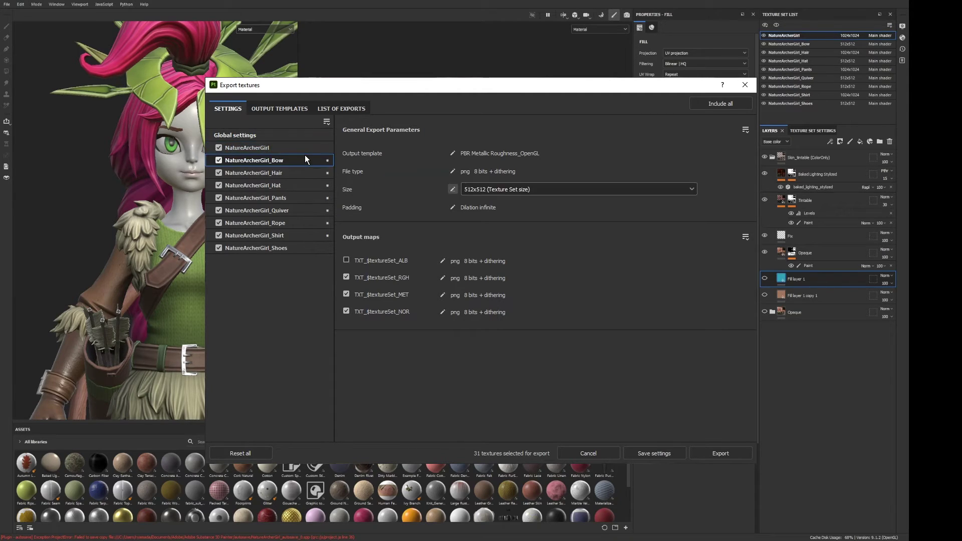
left_click(305, 168)
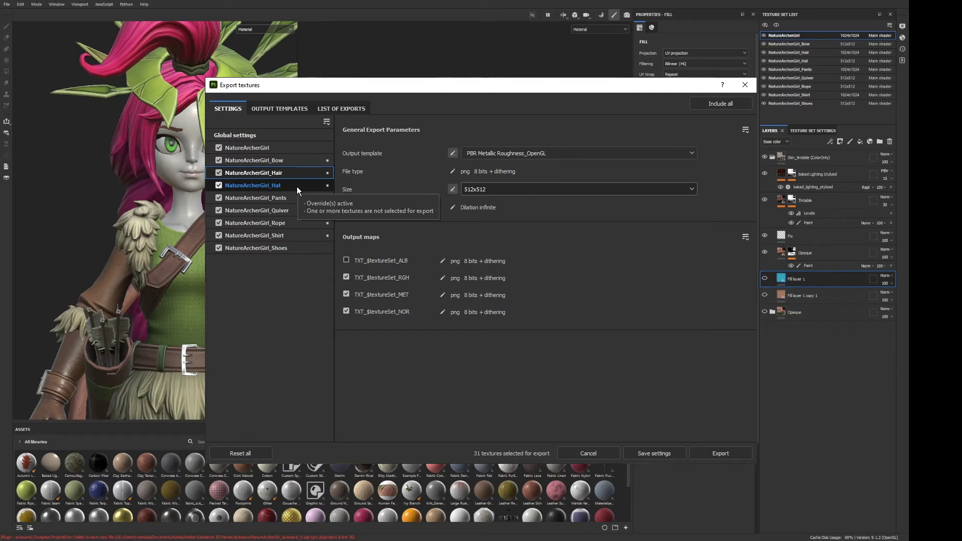
left_click(296, 185)
left_click(296, 176)
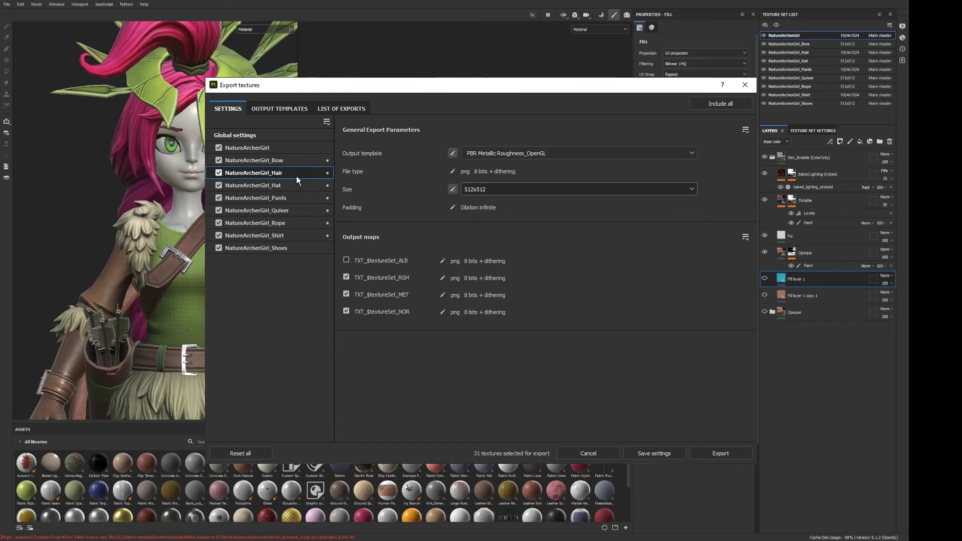
left_click(474, 190)
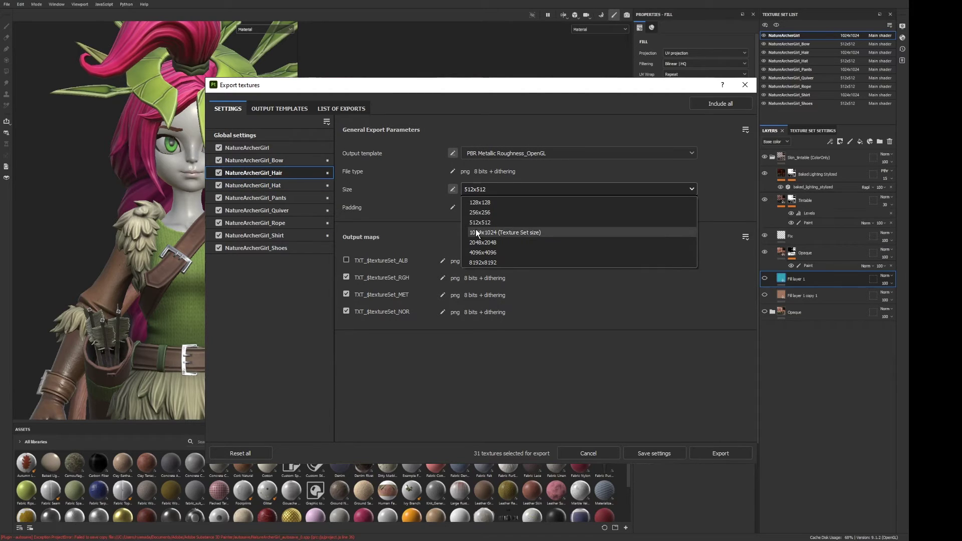
left_click(505, 232)
Step: Exclude the ALB map from the NatureArcherGirl texture set and export the remaining selected textures
left_click(301, 149)
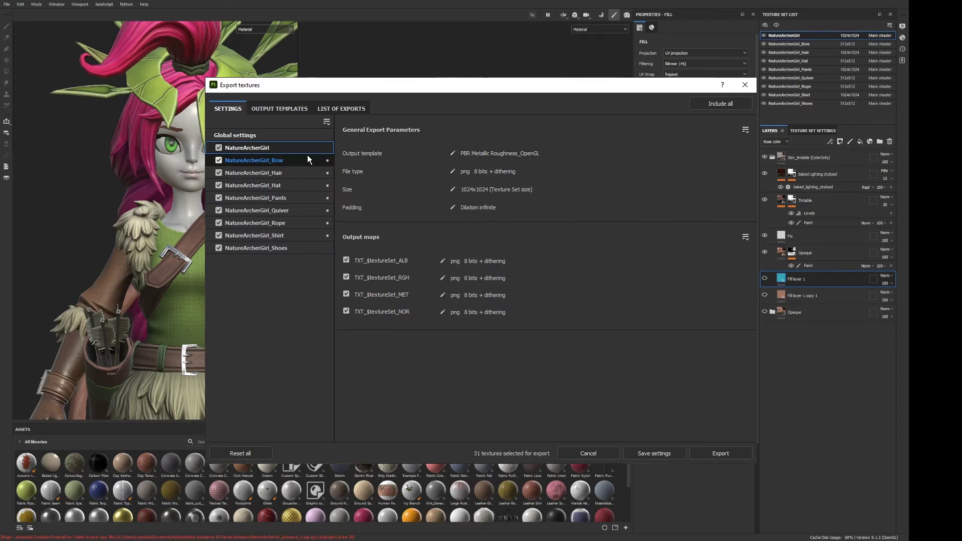
left_click(346, 261)
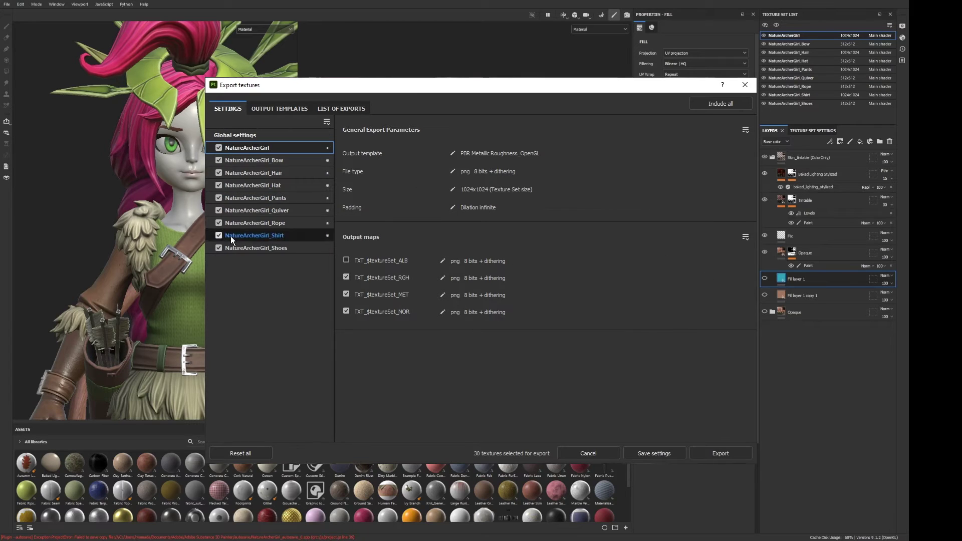
left_click(709, 454)
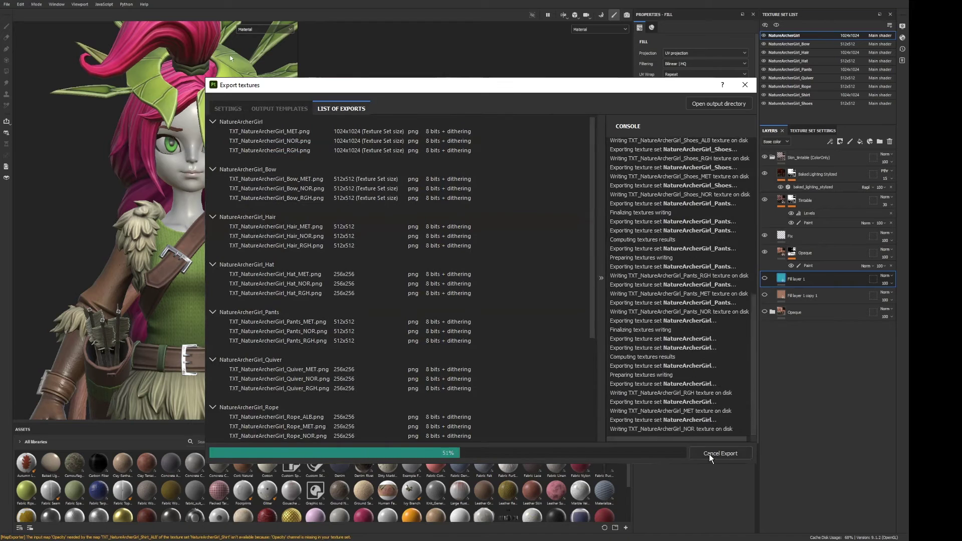
Step: Examine the list of exported maps and their resolutions for each texture set
scroll(329, 381, "down", 5)
scroll(329, 381, "up", 5)
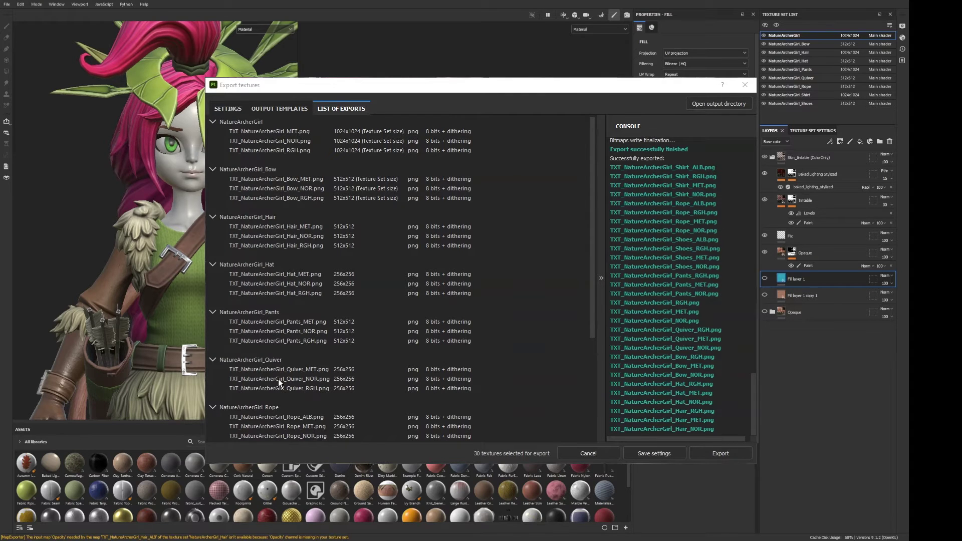
scroll(281, 378, "down", 1)
scroll(282, 376, "up", 1)
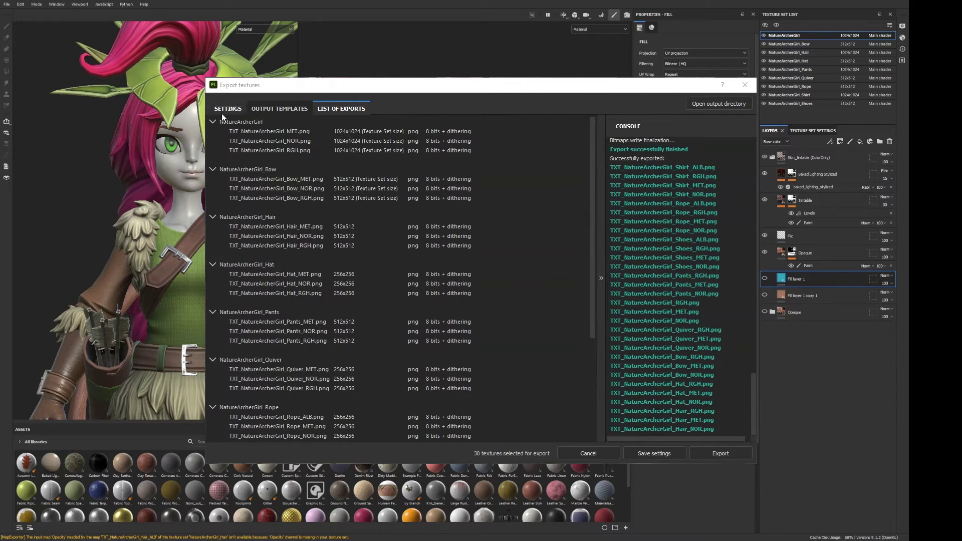
left_click(228, 109)
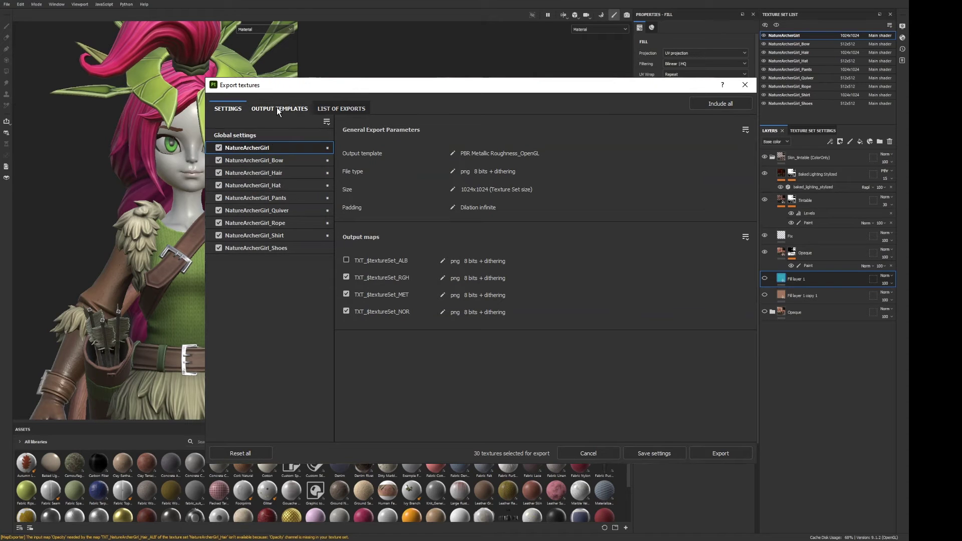
left_click(329, 109)
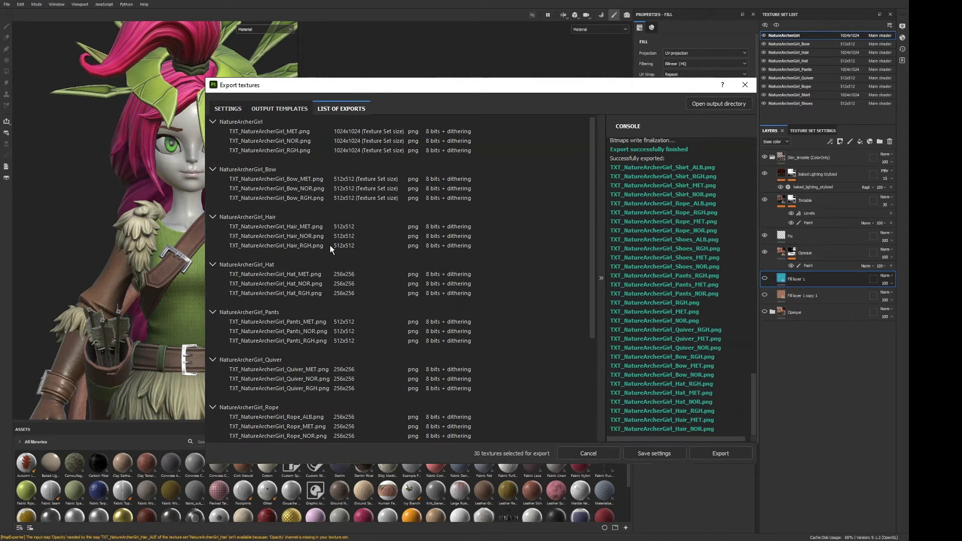
scroll(319, 332, "down", 3)
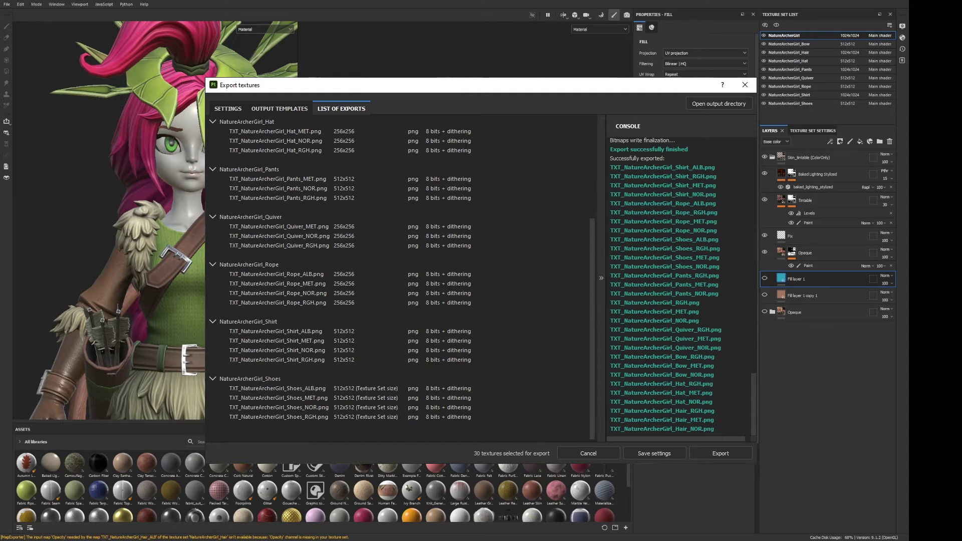
Step: Include the ALB map again for the NatureArcherGirl texture set and close the export settings
left_click(228, 108)
left_click(305, 150)
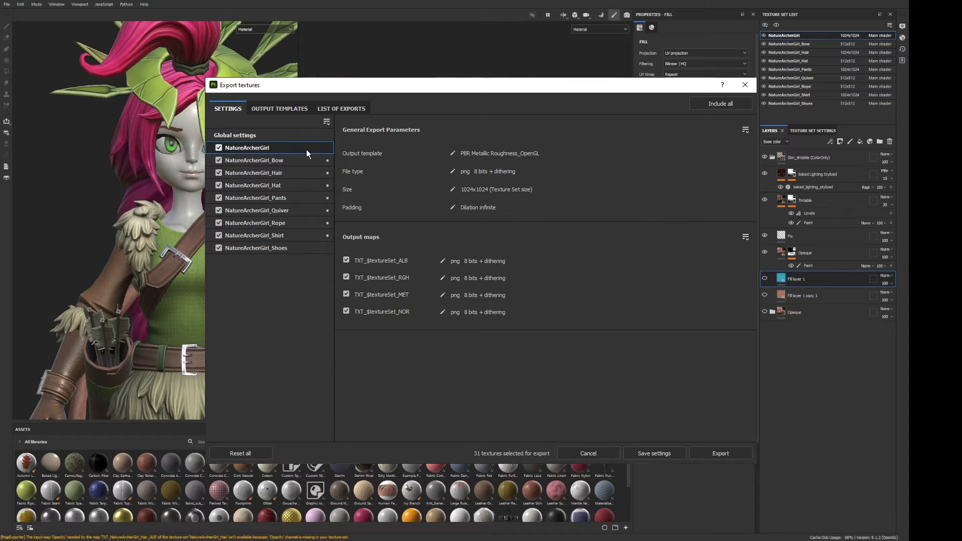
key("Escape")
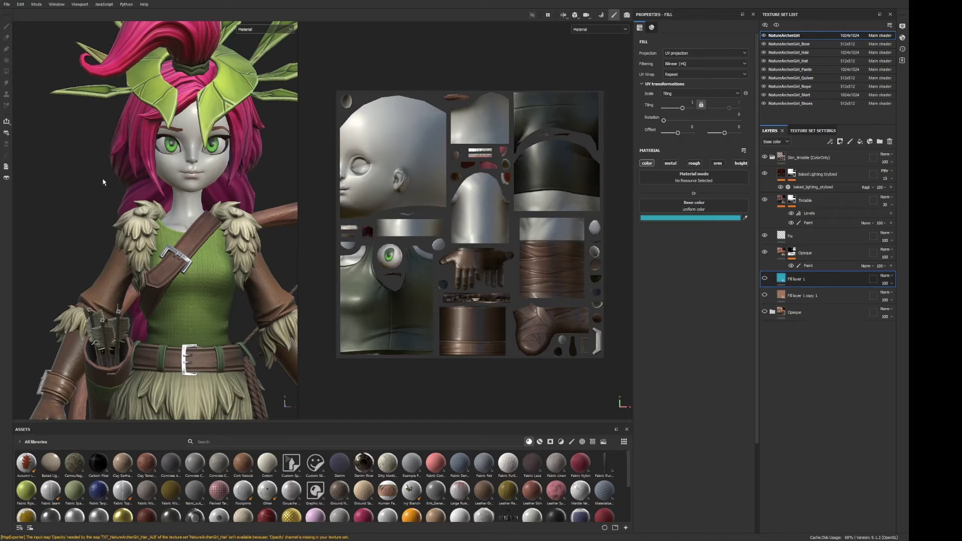
key("f")
middle_click_drag(178, 104, 180, 166)
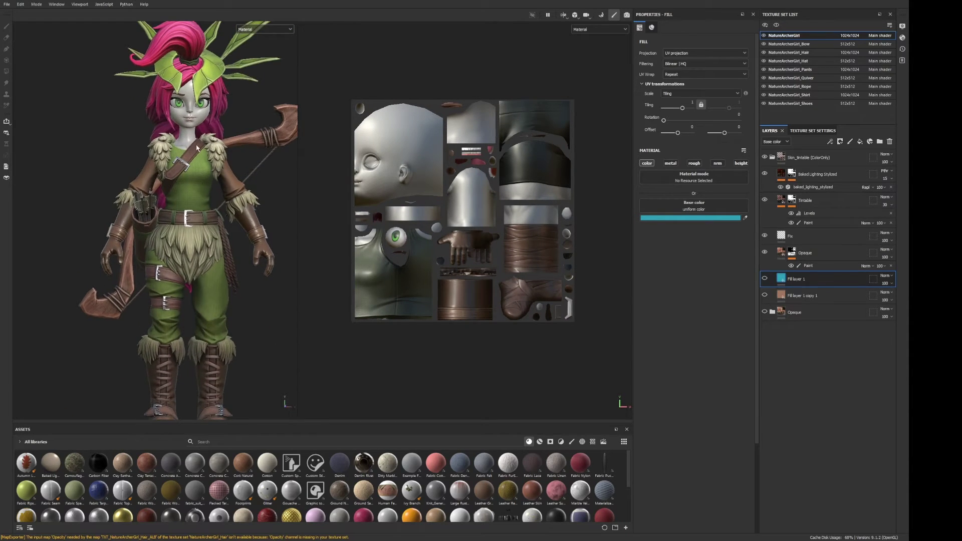
scroll(197, 148, "down", 2)
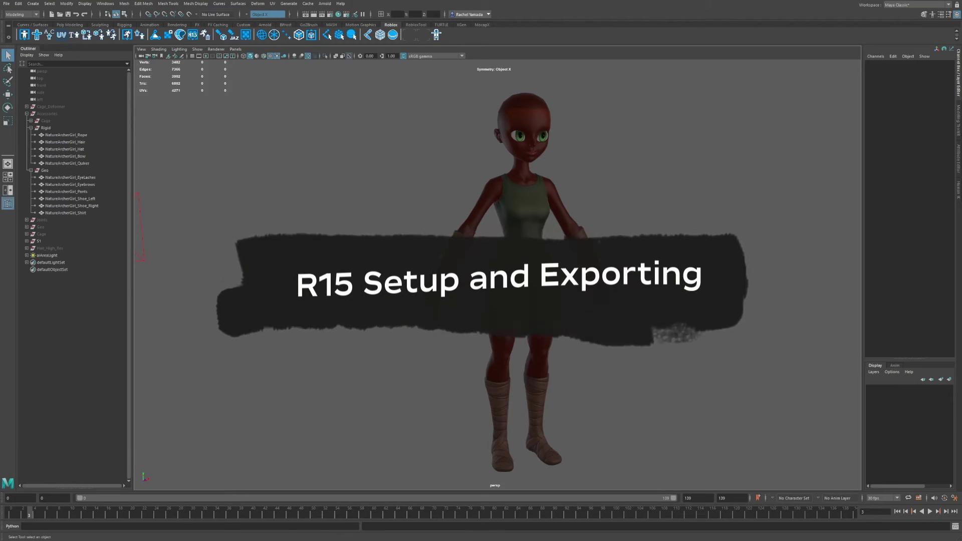
Step: Switch to Maya, select the archer's body mesh NatureArcherGirl_Geo to inspect its wireframe, and hide it
left_click_drag(599, 221, 625, 217, "alt")
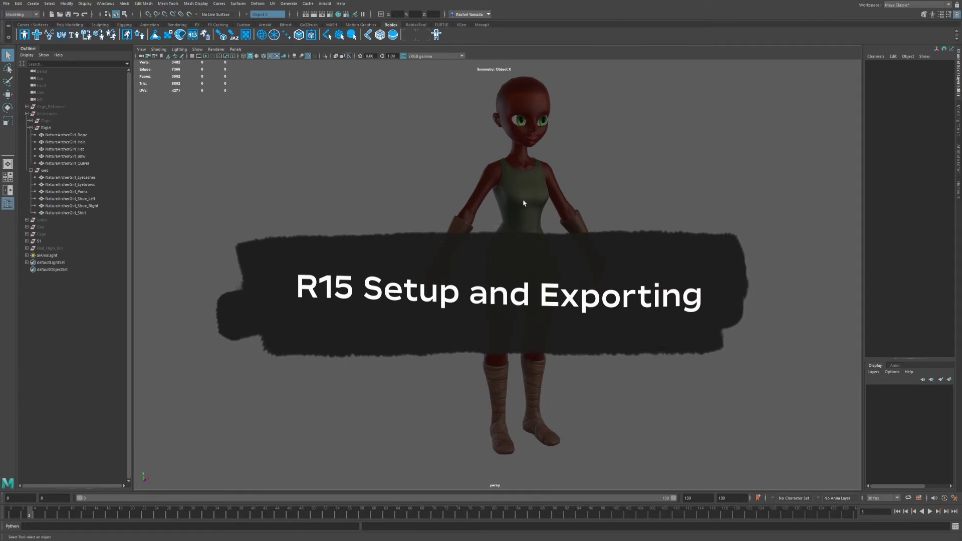
key("f")
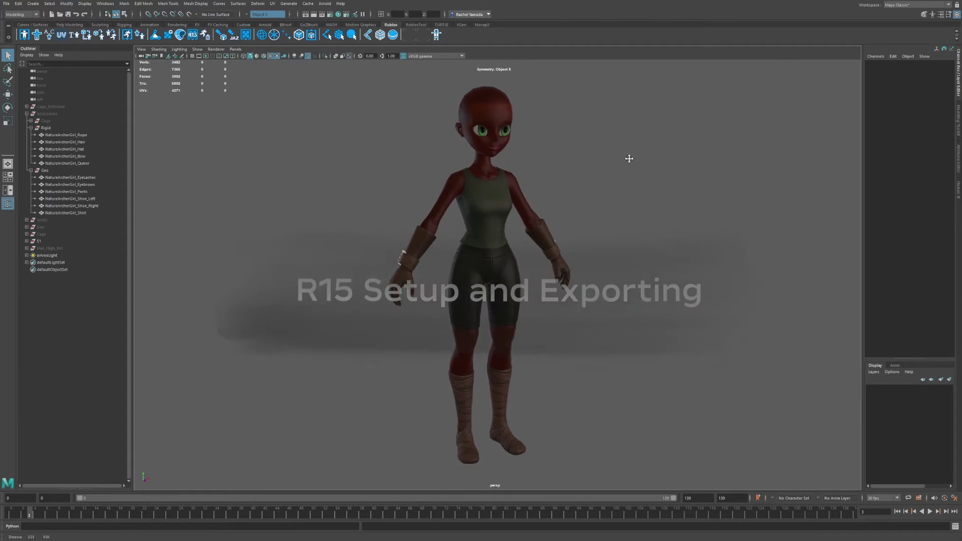
left_click_drag(626, 180, 610, 176, "alt")
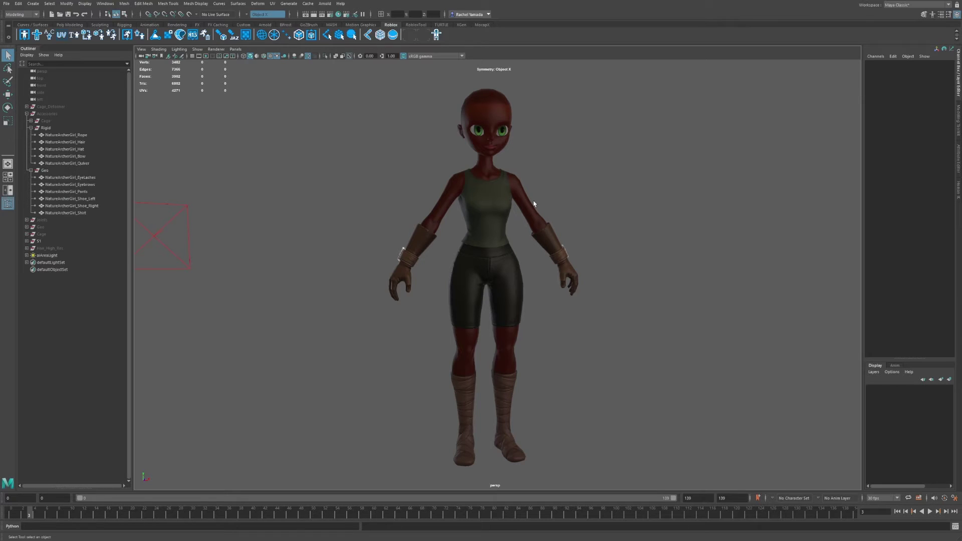
left_click(504, 216)
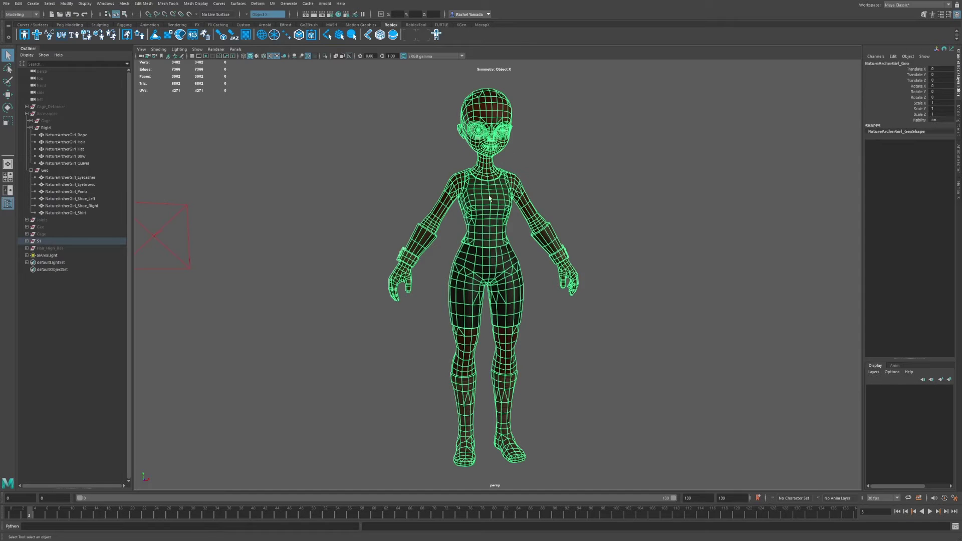
scroll(501, 281, "up", 4)
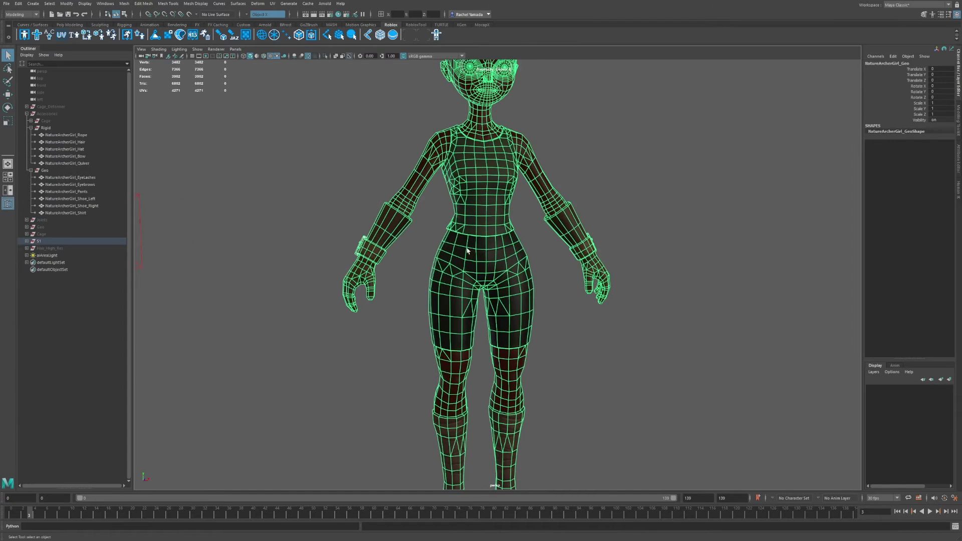
scroll(470, 248, "down", 2)
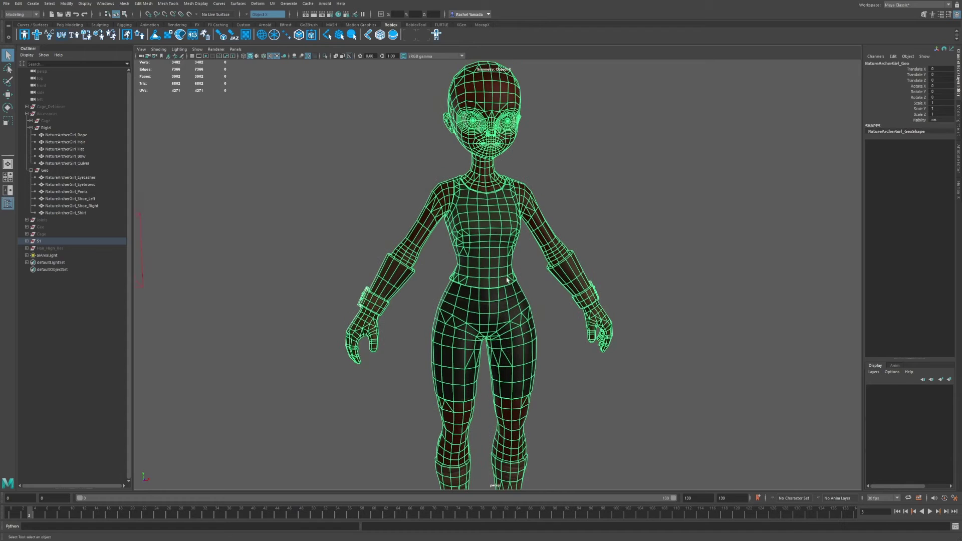
scroll(467, 269, "down", 3)
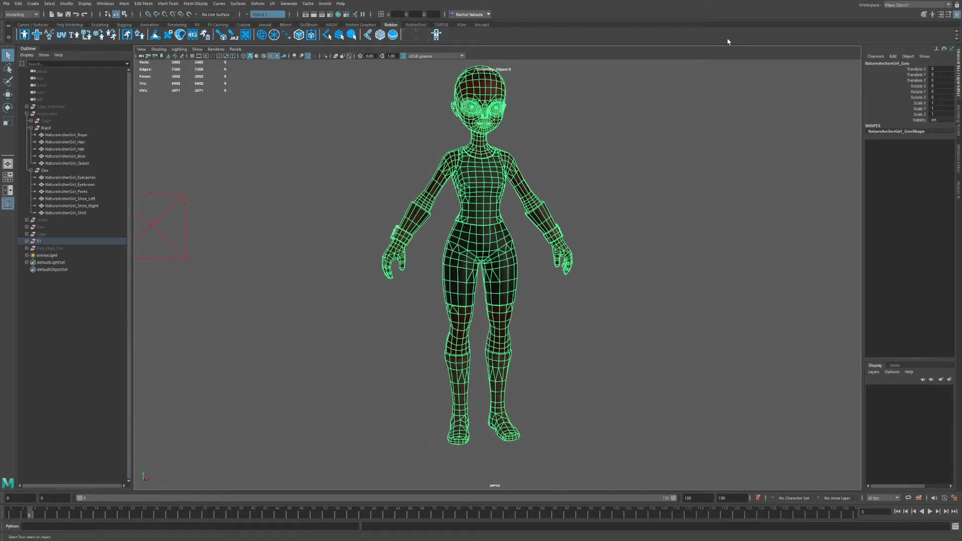
left_click_drag(560, 171, 543, 199, "alt")
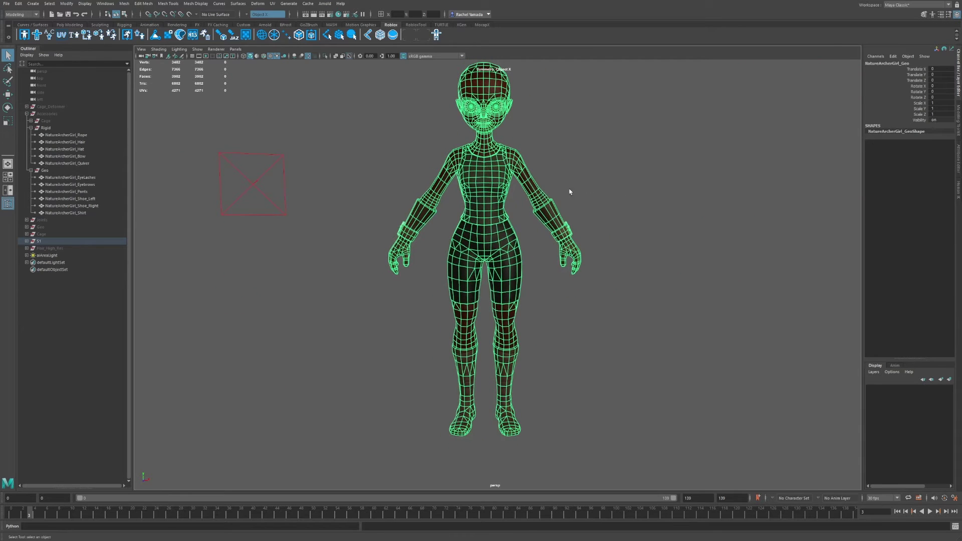
scroll(277, 214, "up", 1)
key("h")
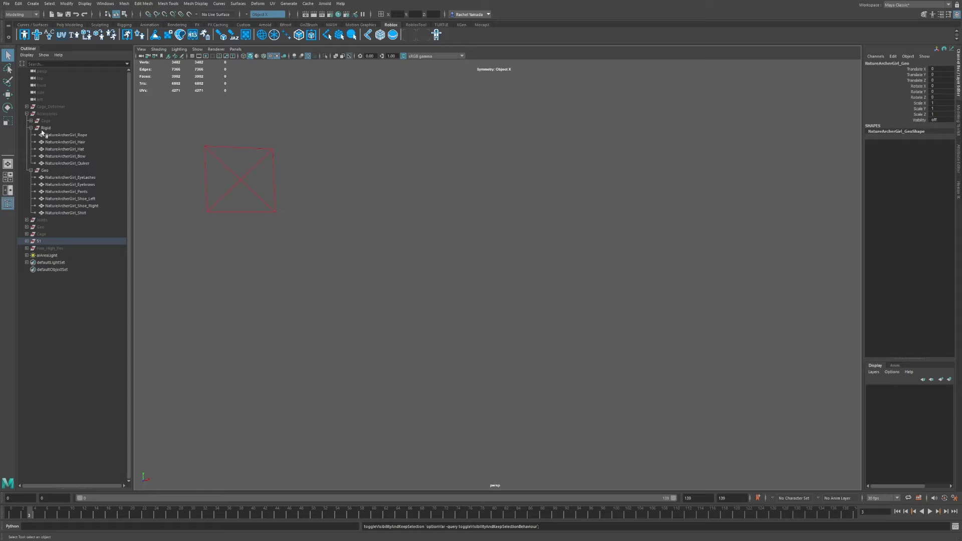
Step: Show the character's Geo group, expand it and select its LeftLowerLeg_Geo part
left_click(39, 228)
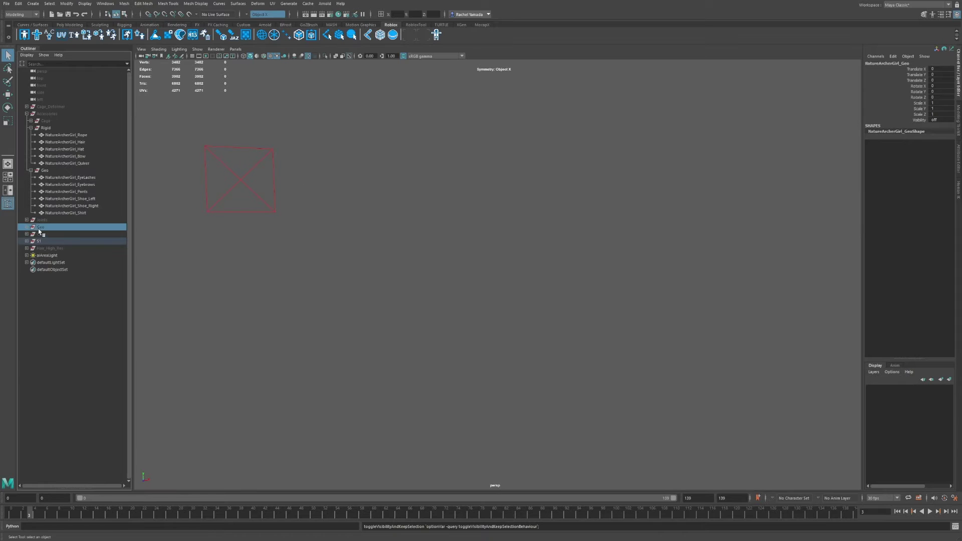
key("h")
left_click(27, 227)
left_click(83, 236)
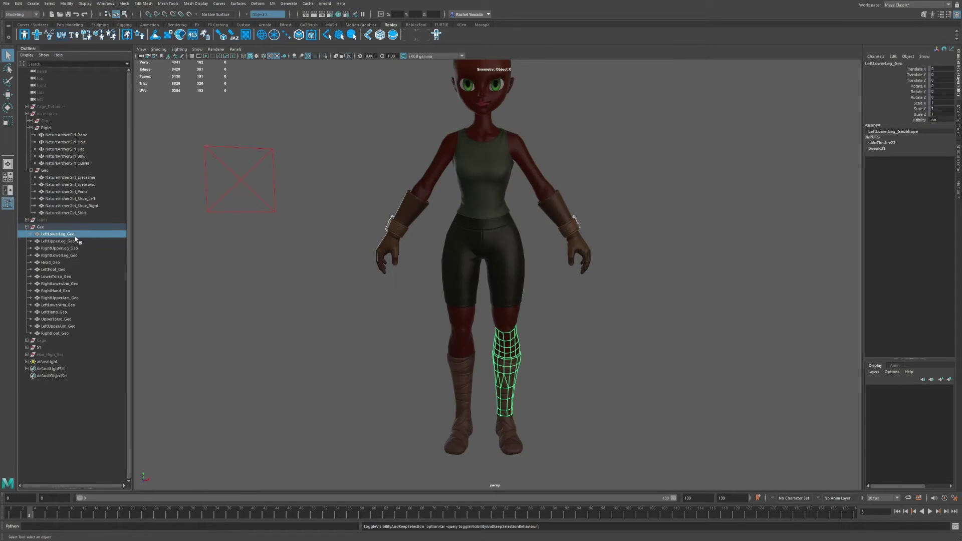
Step: Inspect the wireframes of the separate upper torso, right upper arm, right lower arm and right hand meshes
scroll(464, 280, "up", 1)
left_click(494, 171)
scroll(494, 170, "up", 1)
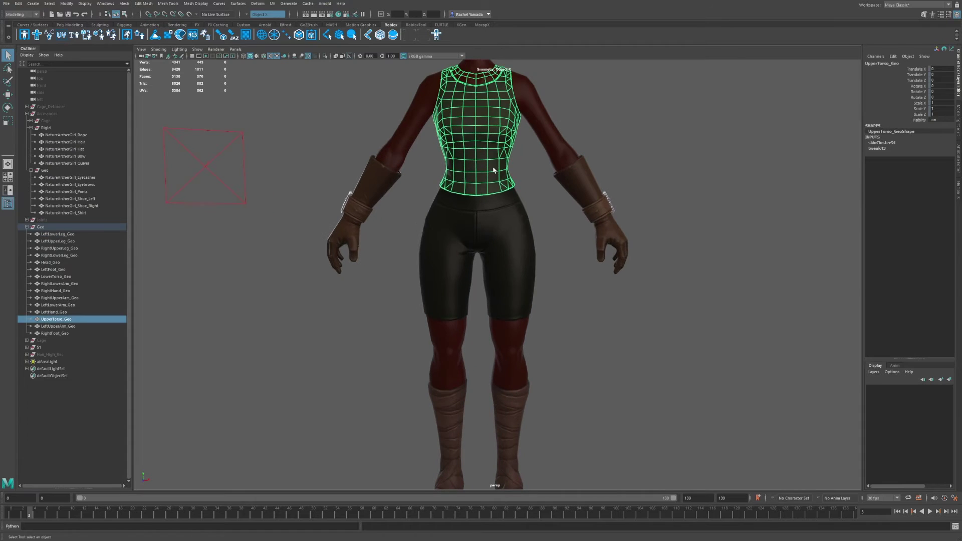
left_click(426, 140)
left_click(402, 122)
left_click(375, 185)
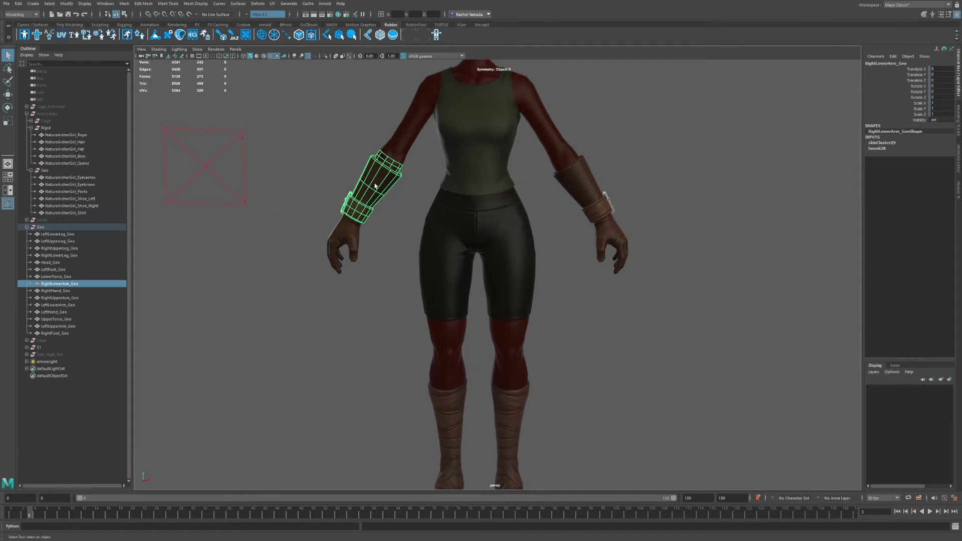
left_click(345, 245)
left_click(425, 116)
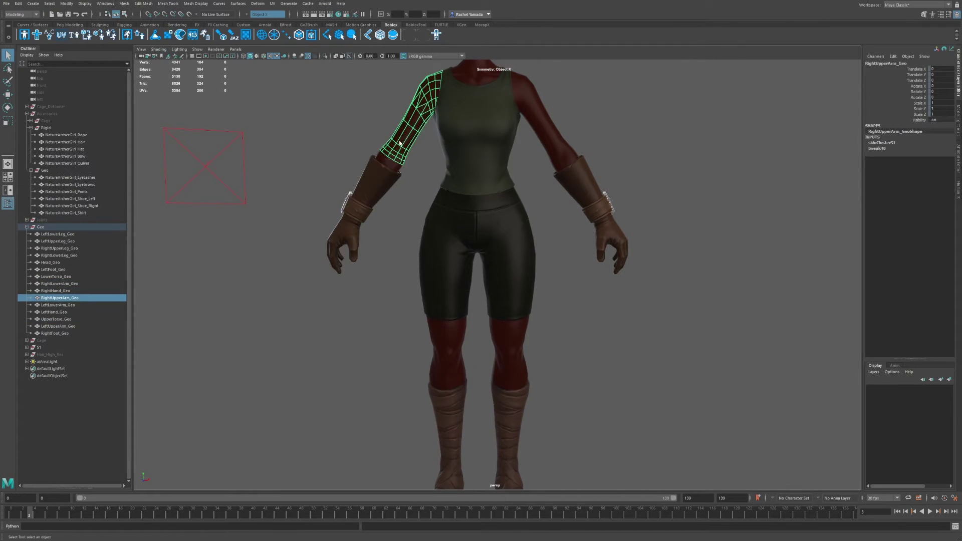
left_click(354, 193)
left_click(345, 219)
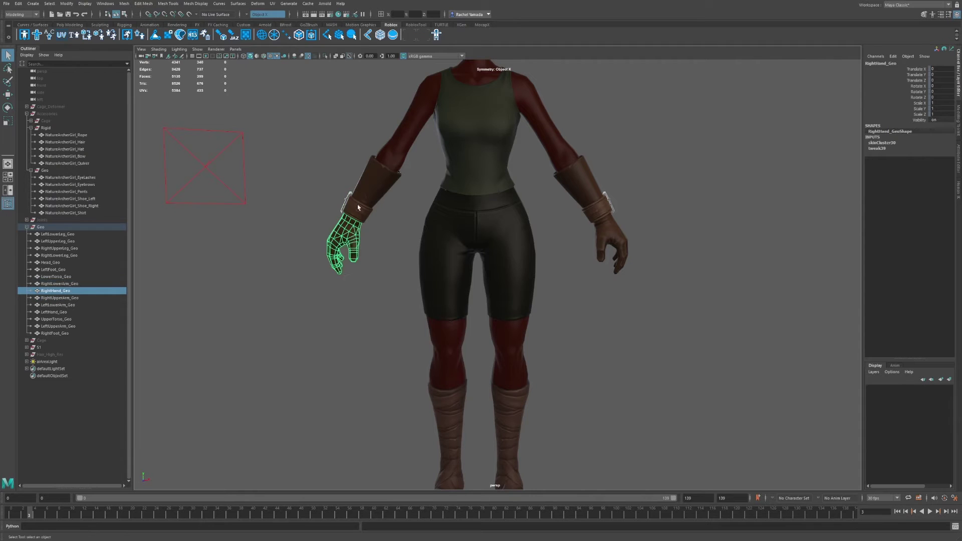
Step: Inspect the separate left upper arm, torso, left leg and foot meshes one by one
left_click(522, 89)
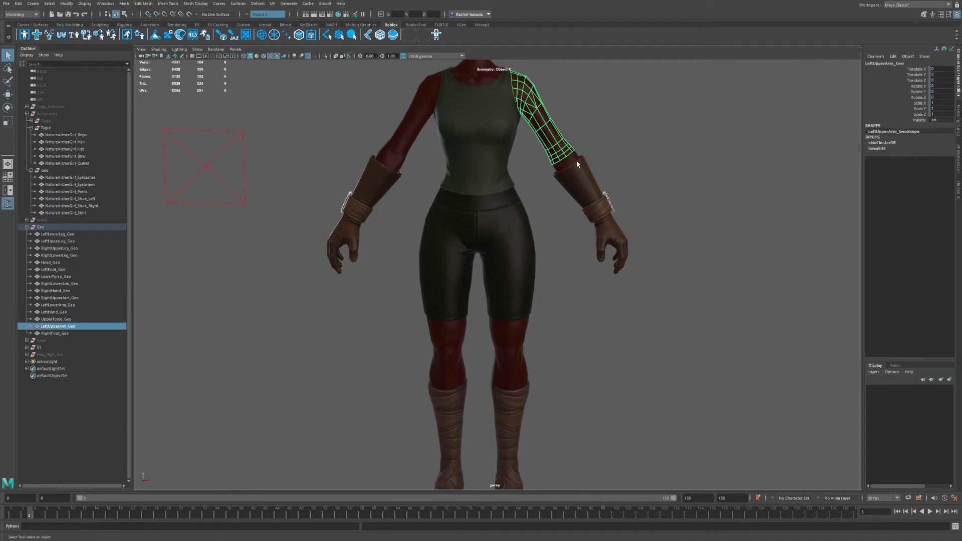
left_click(500, 124)
left_click(510, 228)
middle_click_drag(510, 275, 505, 209, "alt")
left_click(504, 208)
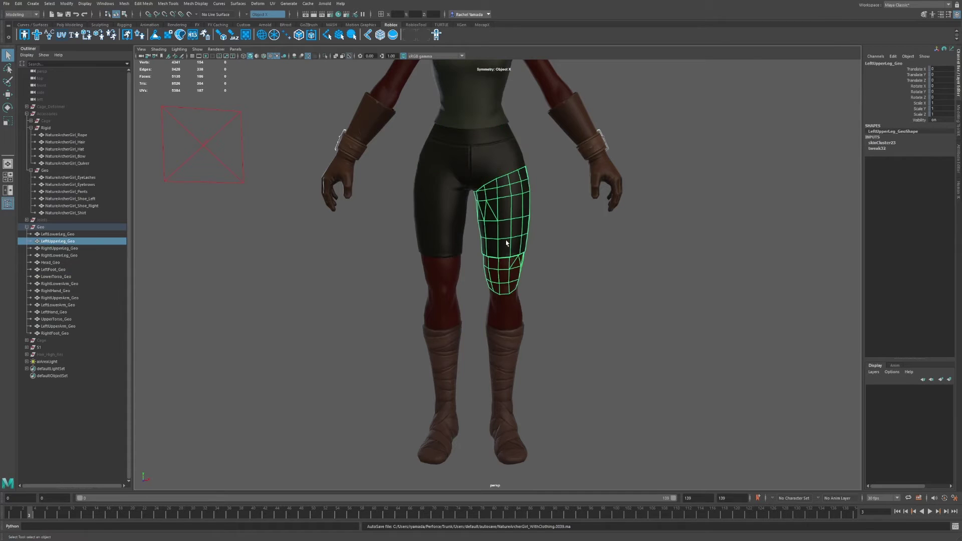
left_click(507, 366)
left_click(501, 465)
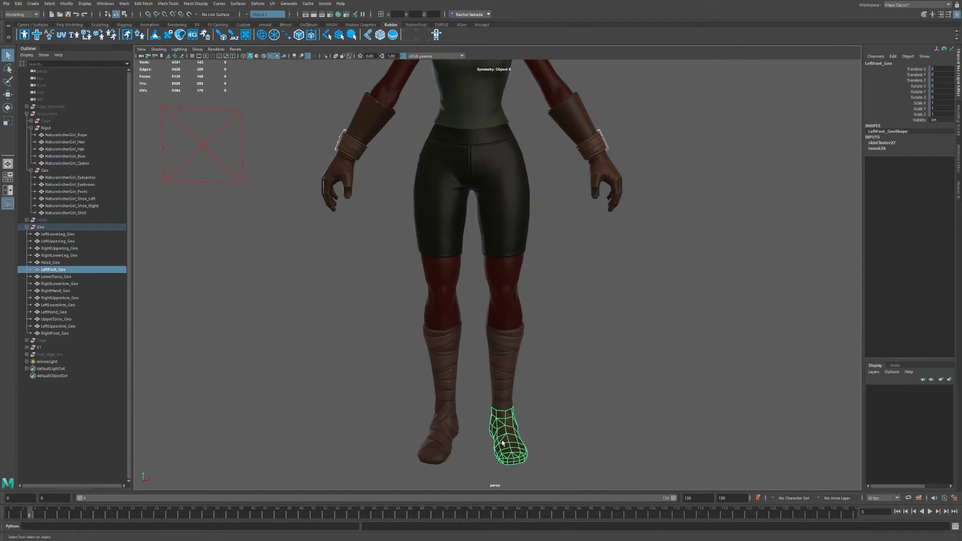
left_click(448, 434)
Step: Hide UpperTorso_Geo and LeftLowerArm_Geo to examine the closed ends of the neighbouring body parts
left_click(464, 115)
middle_click_drag(464, 115, 462, 181, "alt")
right_click_drag(461, 180, 464, 237, "alt")
key("ctrl+h")
left_click_drag(374, 122, 462, 120, "alt")
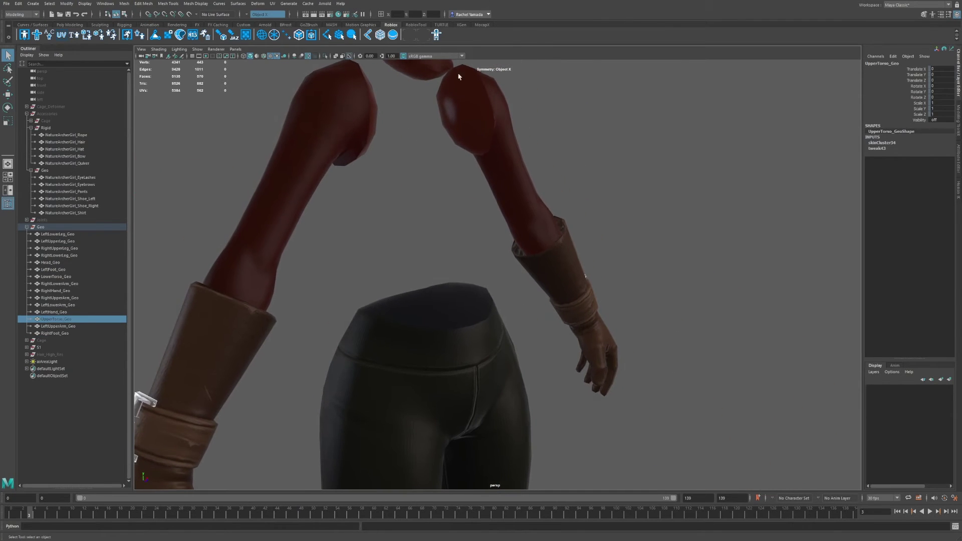
right_click_drag(467, 105, 455, 107, "alt")
left_click(461, 108)
left_click_drag(461, 108, 596, 98, "alt")
right_click_drag(597, 98, 577, 103, "alt")
left_click_drag(577, 103, 597, 230, "alt")
left_click(619, 233)
key("ctrl+h")
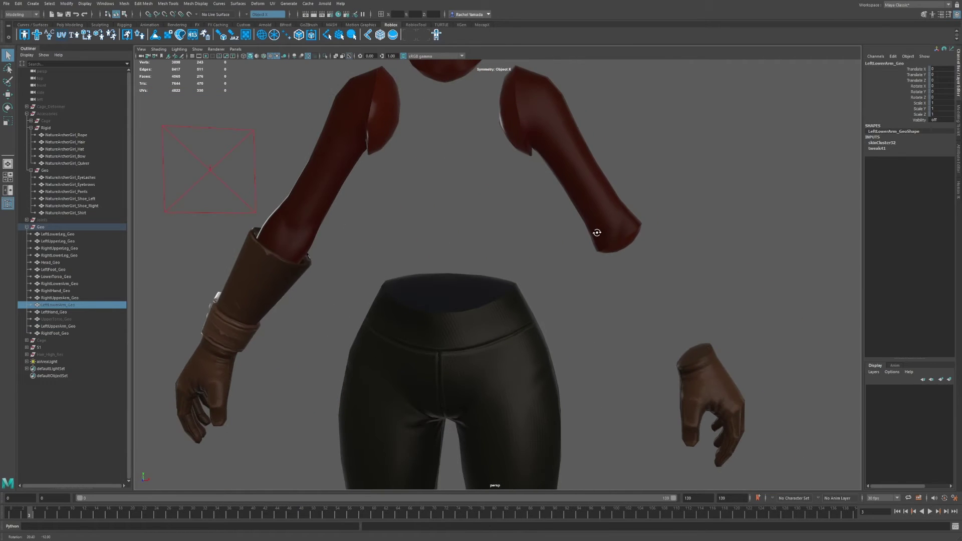
Step: Undo the hiding of the left lower arm and upper torso meshes
key("ctrl+z")
key("ctrl+z")
key("ctrl+z")
key("ctrl+z")
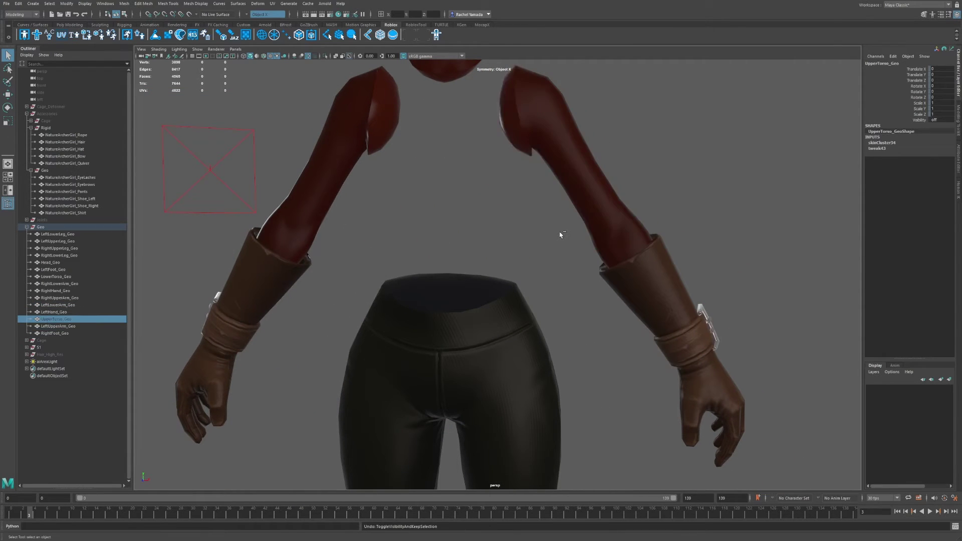
left_click_drag(550, 232, 570, 291, "alt")
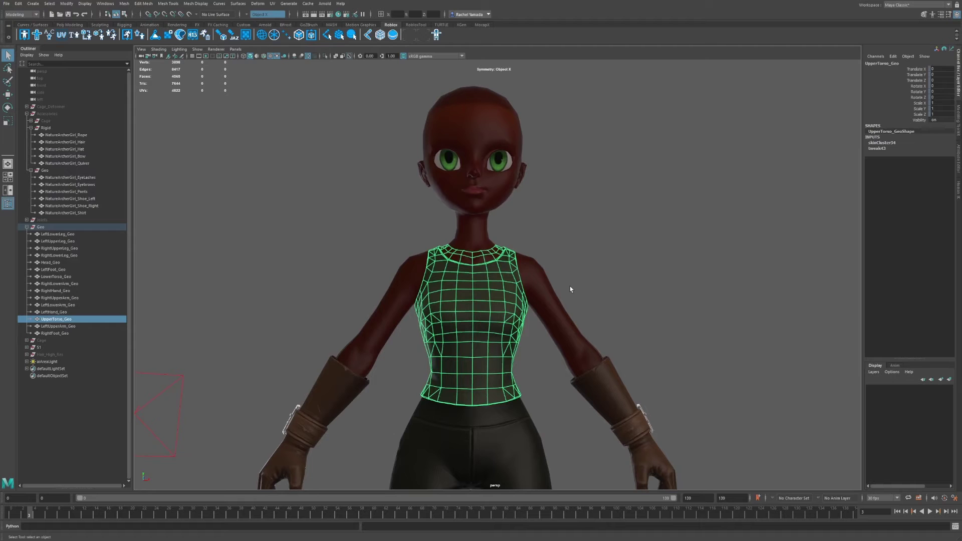
scroll(562, 296, "up", 2)
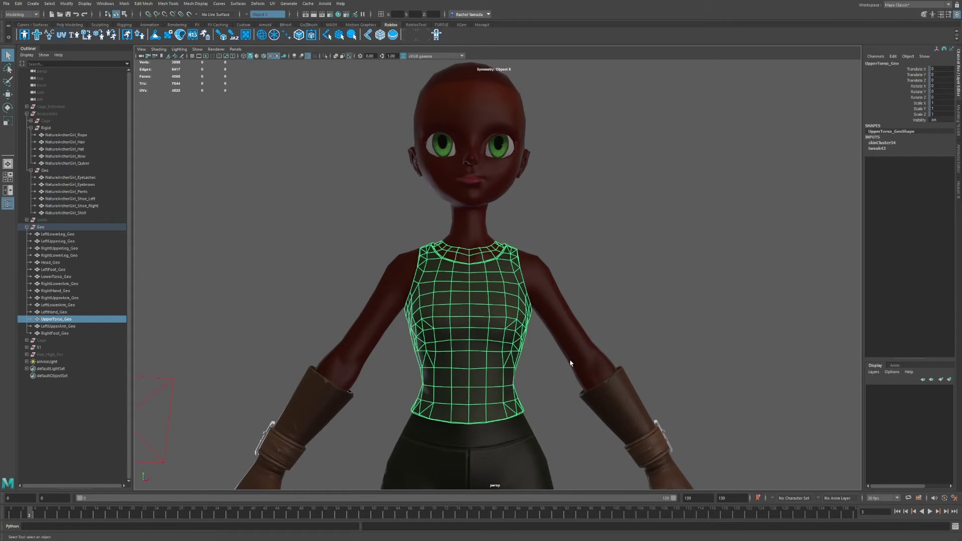
middle_click_drag(571, 362, 570, 200, "alt")
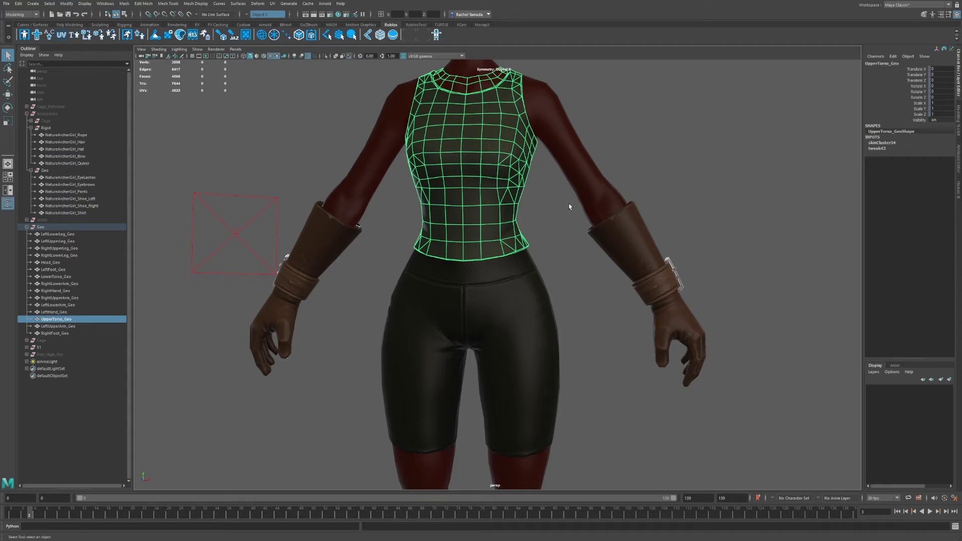
middle_click_drag(520, 153, 524, 205, "alt")
scroll(527, 210, "up", 2)
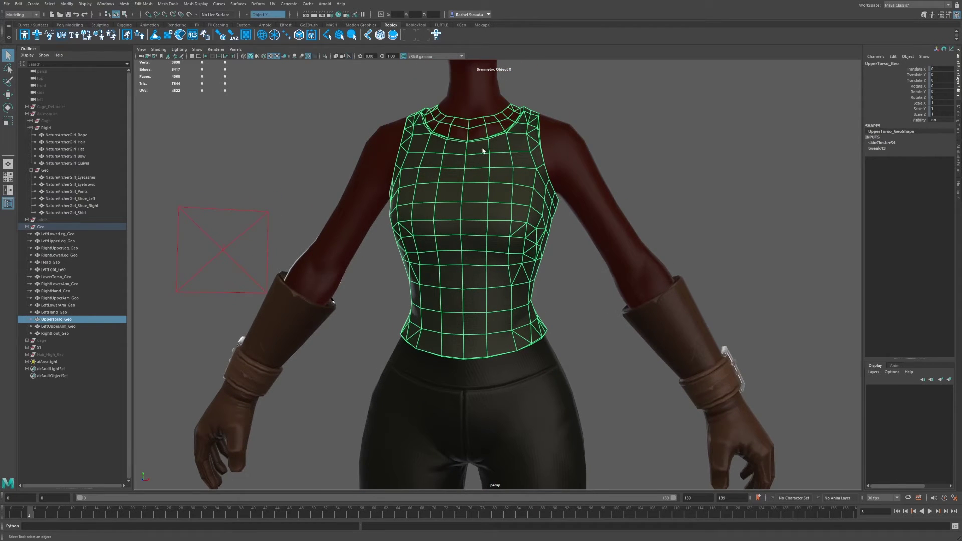
Step: Show the body's Cage group and expand it to list its outer cage meshes
left_click(40, 227)
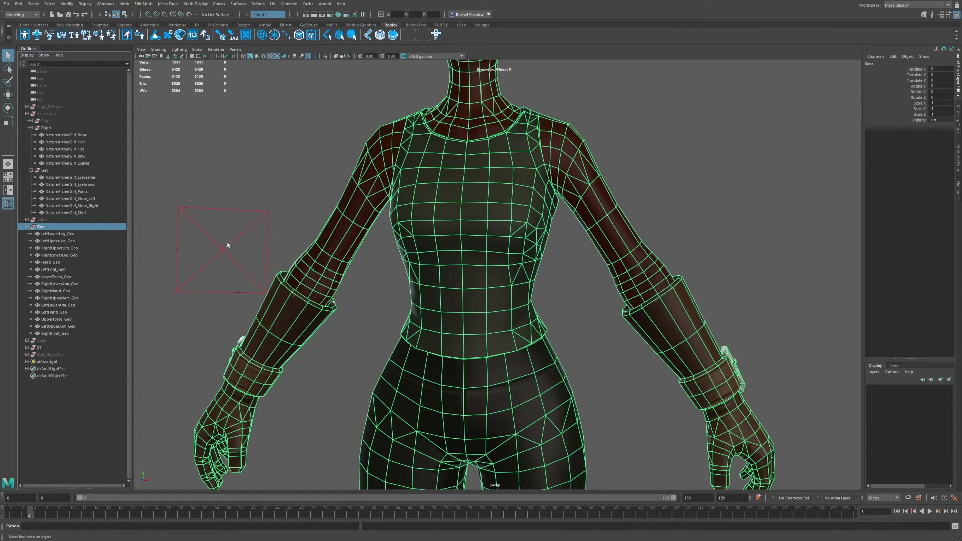
left_click(48, 121)
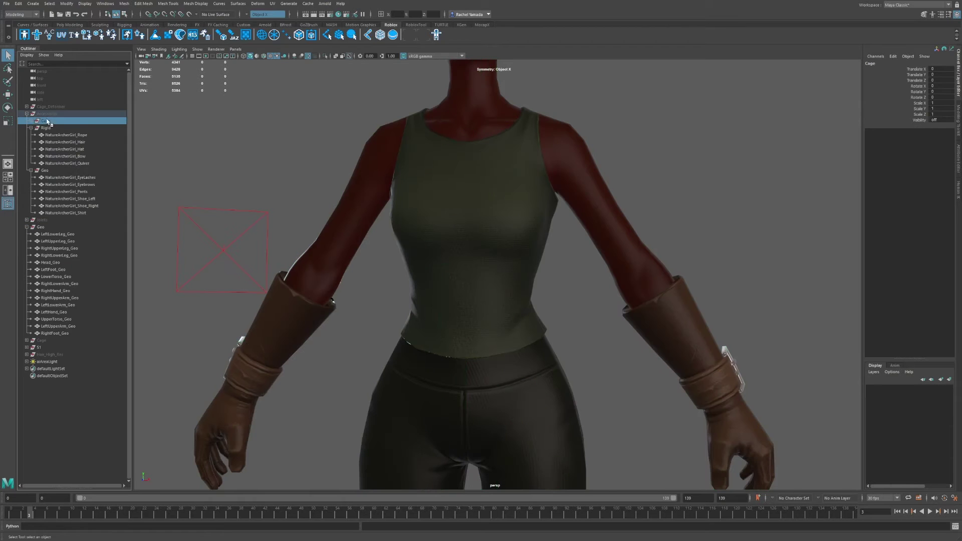
left_click(50, 114)
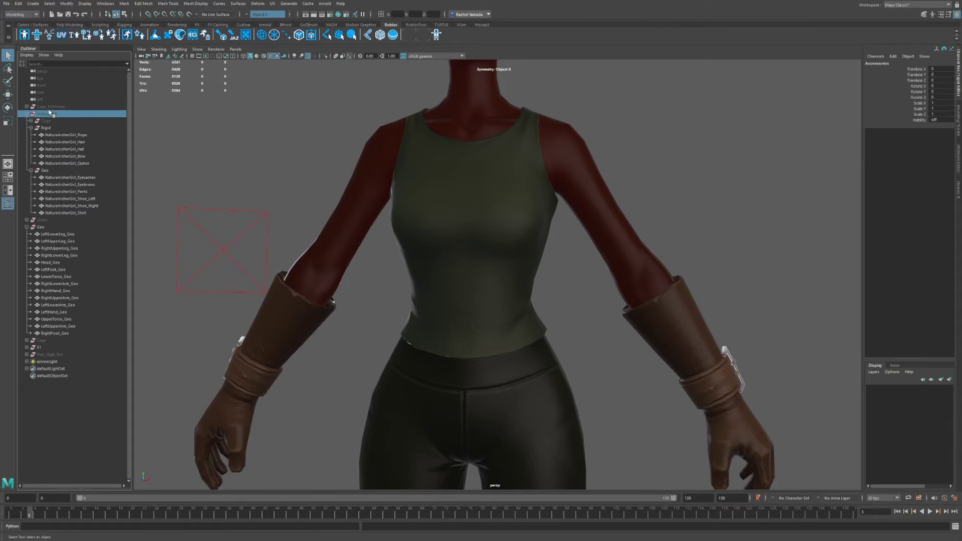
left_click(53, 340)
key("h")
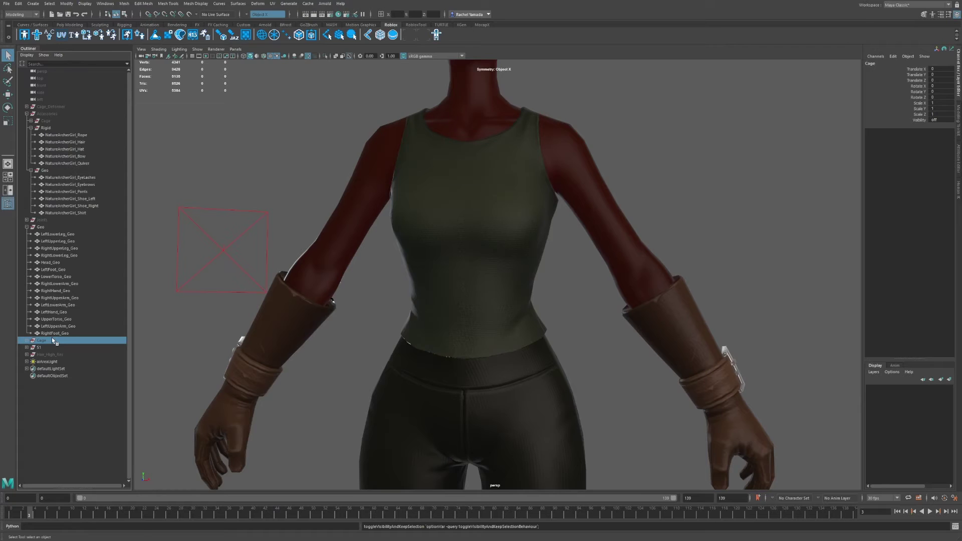
left_click(26, 340)
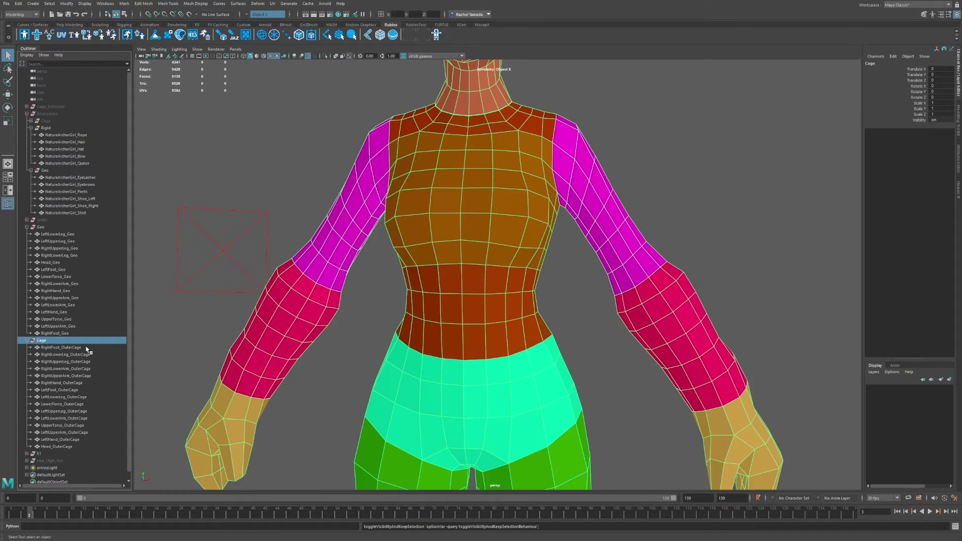
Step: Select LeftLowerLeg_Geo and RightFoot_OuterCage in turn to compare the naming of body parts and cages
middle_click_drag(291, 339, 166, 266, "alt")
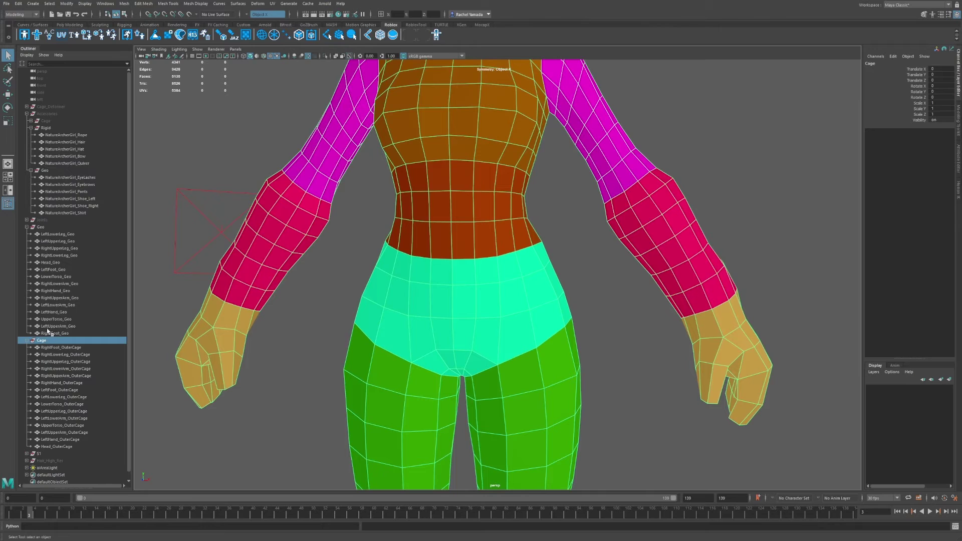
left_click(59, 235)
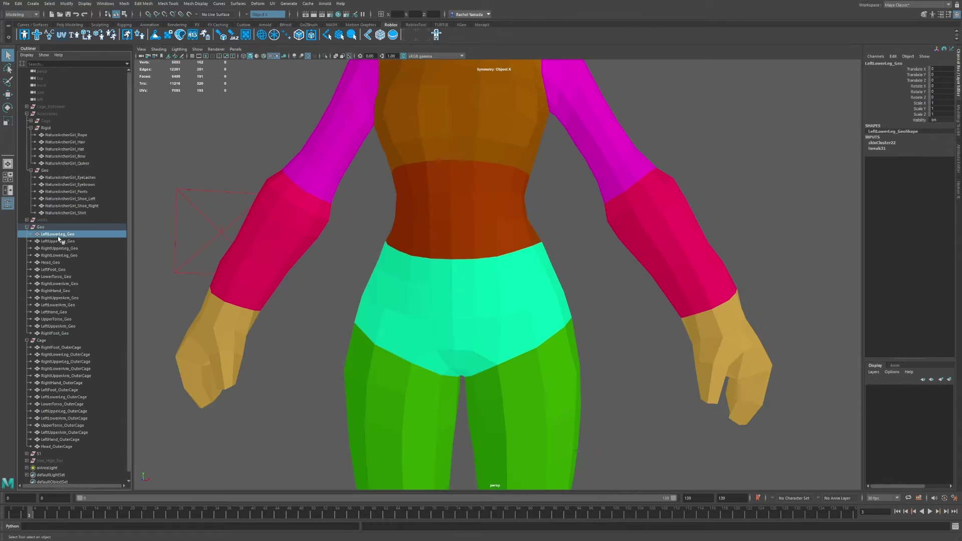
left_click(67, 348)
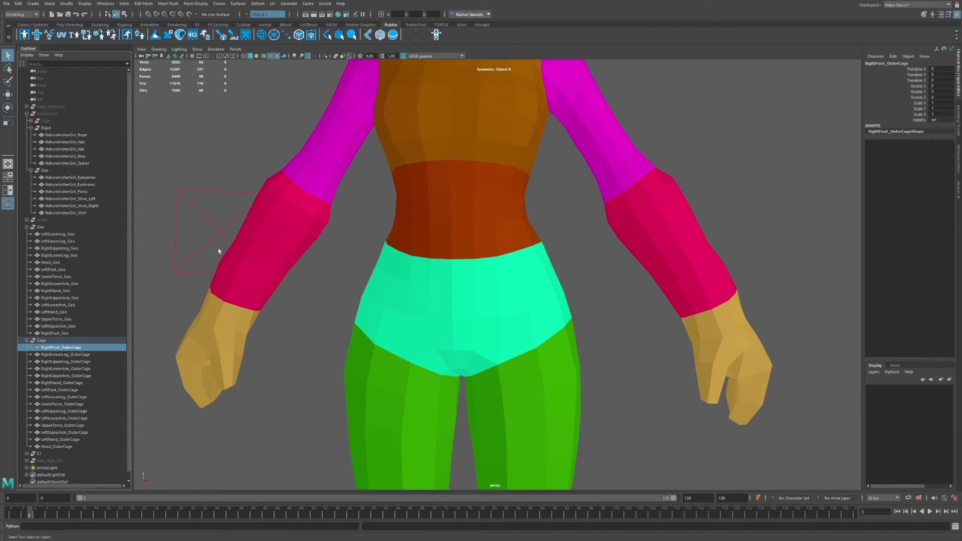
Step: Select UpperTorso_OuterCage and turn on X-ray shading to examine the body geometry inside the cages
left_click(457, 193)
right_click_drag(491, 188, 483, 257, "alt")
key("alt+x")
left_click_drag(493, 255, 554, 219, "alt")
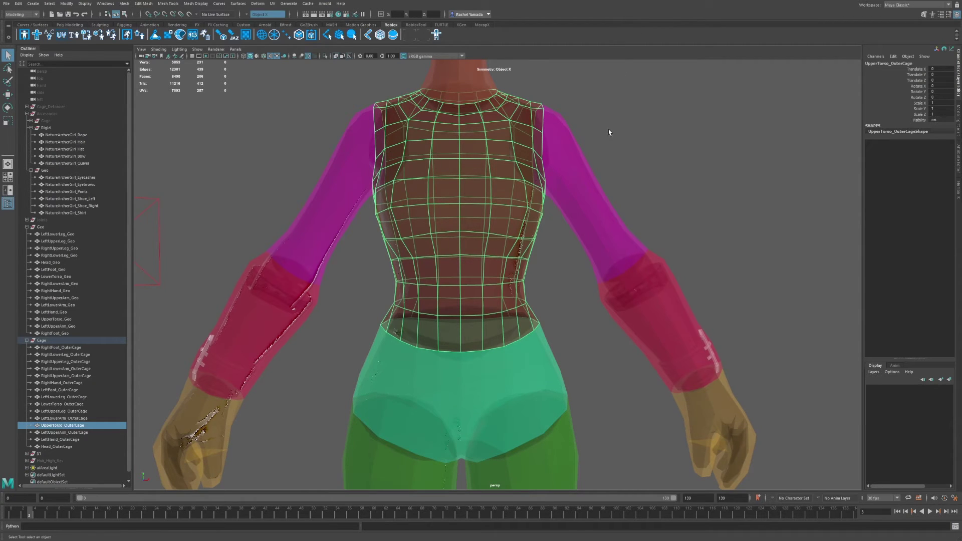
Step: Hide LeftUpperArm_Geo and LeftUpperArm_OuterCage, and select the upper torso mesh with its outer cage
left_click(590, 179)
left_click_drag(590, 178, 692, 155, "alt")
key("ctrl+h")
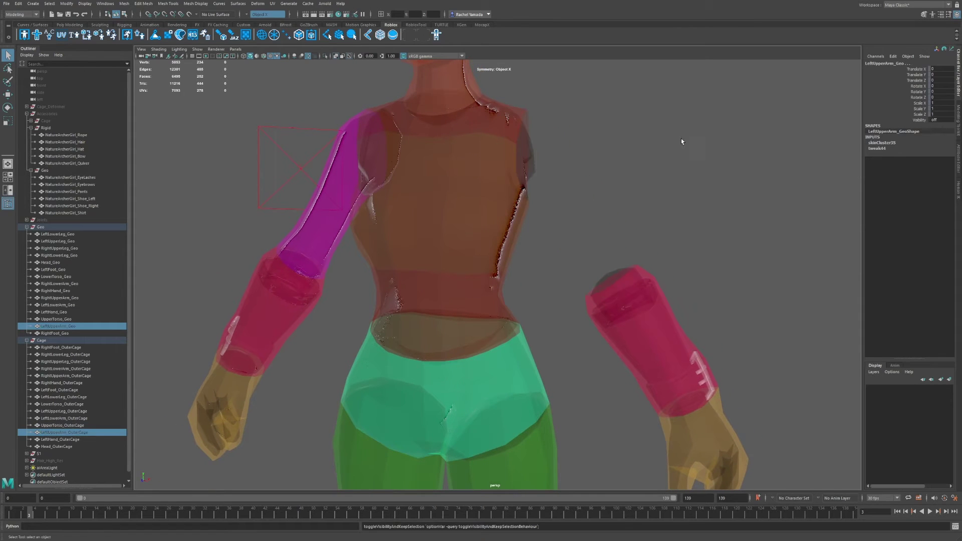
left_click(523, 125)
left_click_drag(524, 125, 559, 139, "alt")
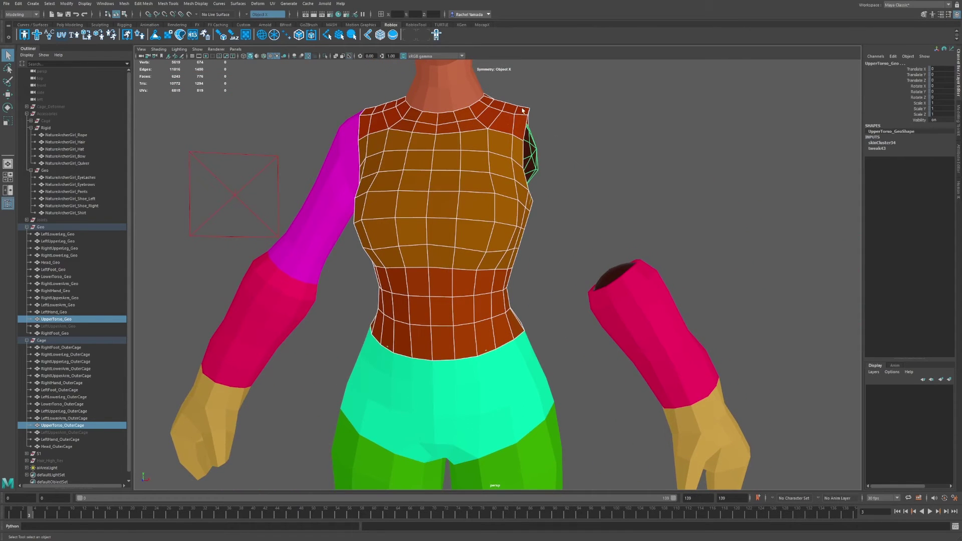
Step: Examine the upper torso's outer cage and body mesh at the left shoulder opening, with and without X-ray shading
left_click_drag(523, 111, 499, 186, "alt")
left_click(550, 146)
left_click(529, 163)
left_click(499, 186)
key("alt+x")
left_click_drag(591, 184, 704, 155, "alt")
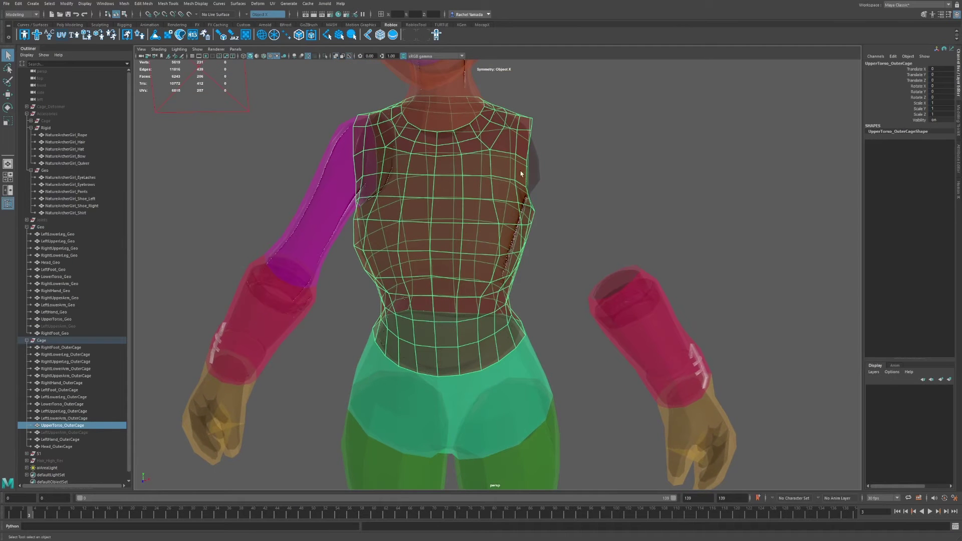
key("alt+x")
left_click(571, 186)
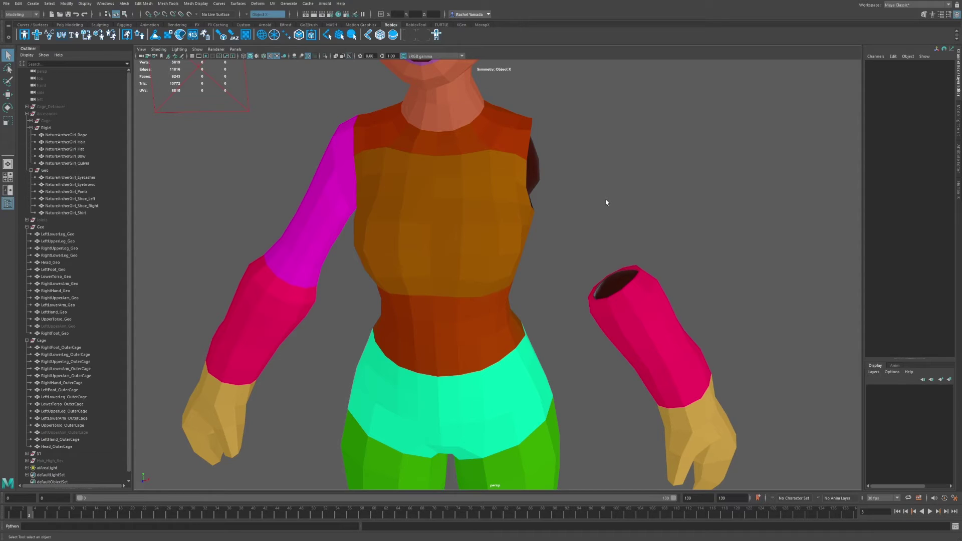
left_click(404, 189)
left_click_drag(596, 157, 618, 157, "alt")
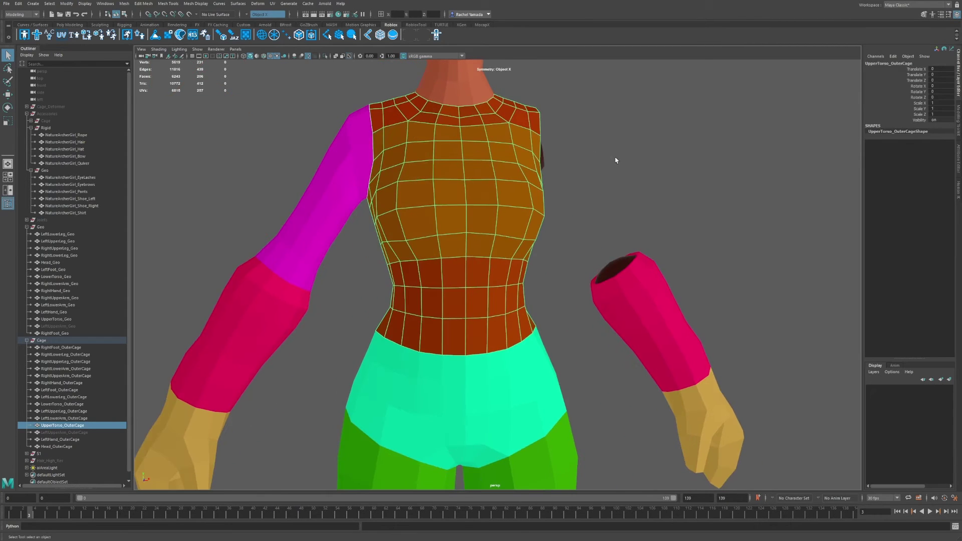
Step: Undo the latest selections and the hiding of the left upper arm mesh and its outer cage
scroll(616, 160, "down", 4)
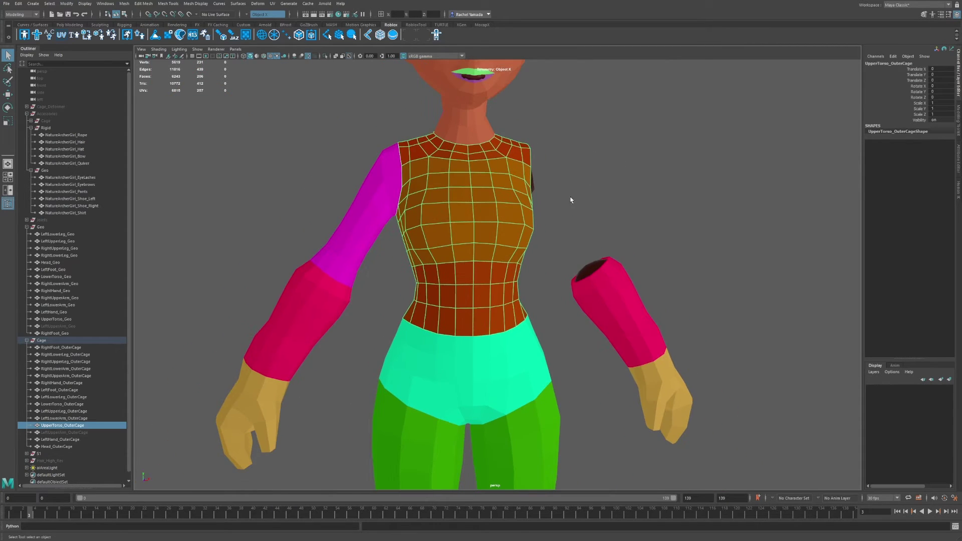
middle_click_drag(571, 200, 555, 150, "alt")
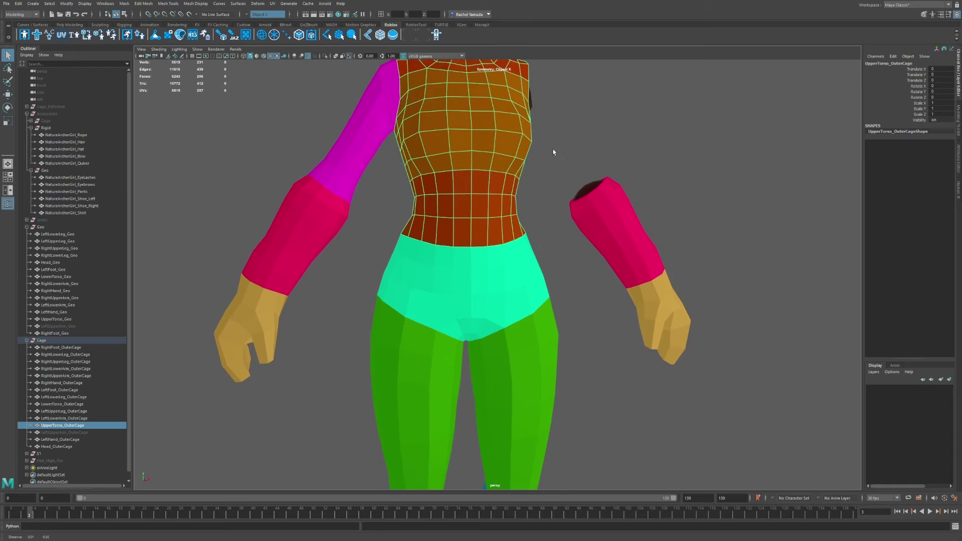
left_click(554, 150)
key("ctrl+z")
key("ctrl+z")
key("ctrl+z")
key("ctrl+z")
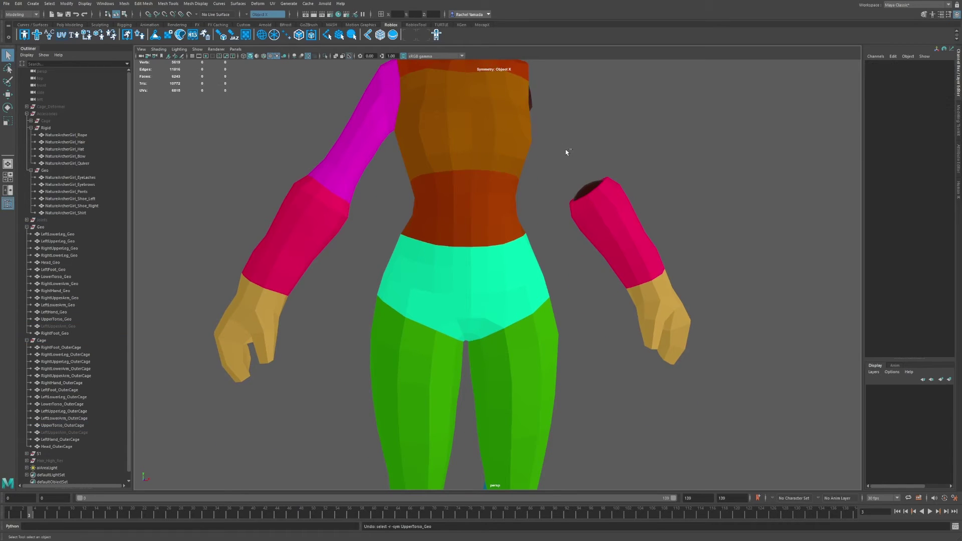
scroll(650, 154, "down", 3)
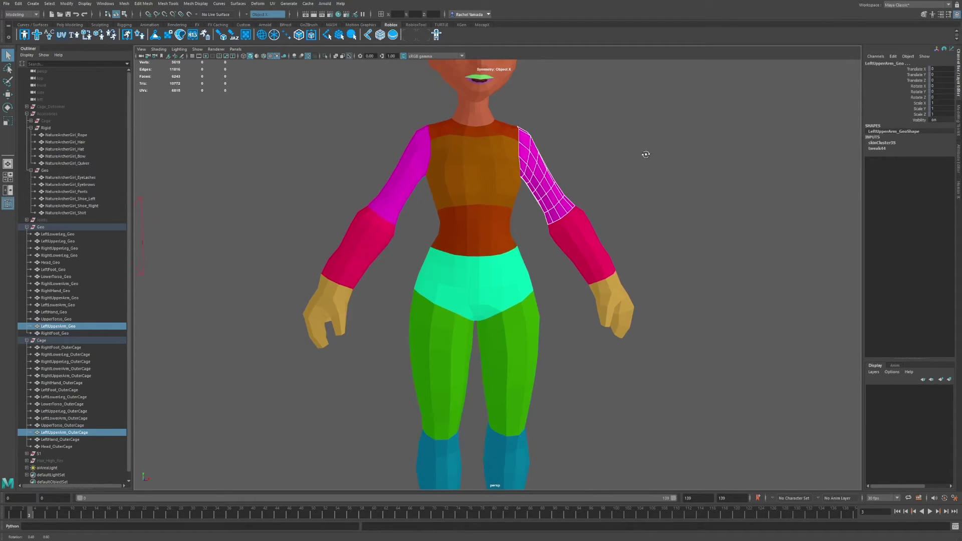
Step: Select the body's whole Cage group
left_click(104, 341)
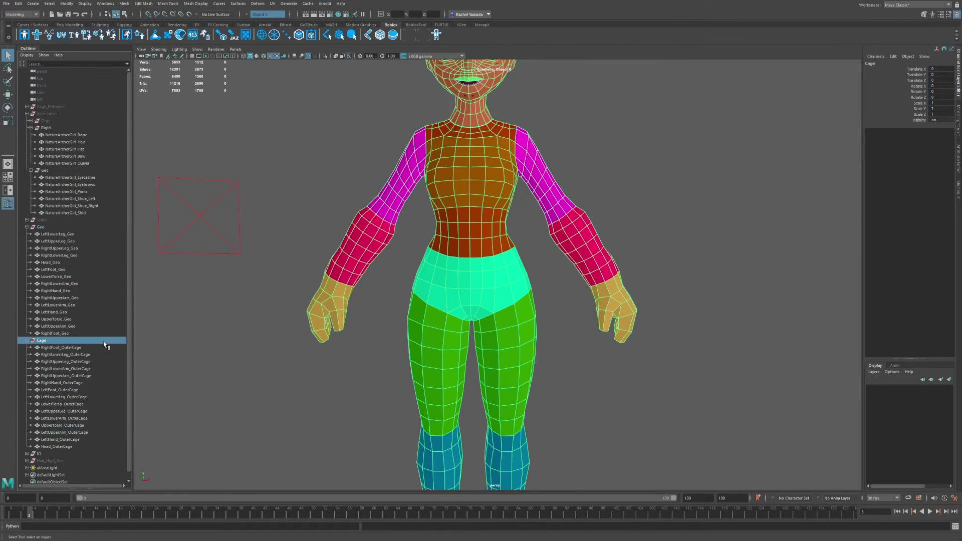
Step: Select all the body outer cages from RightFoot_OuterCage to Head_OuterCage and turn on X-ray shading
middle_click_drag(385, 317, 385, 161, "alt")
left_click(71, 347)
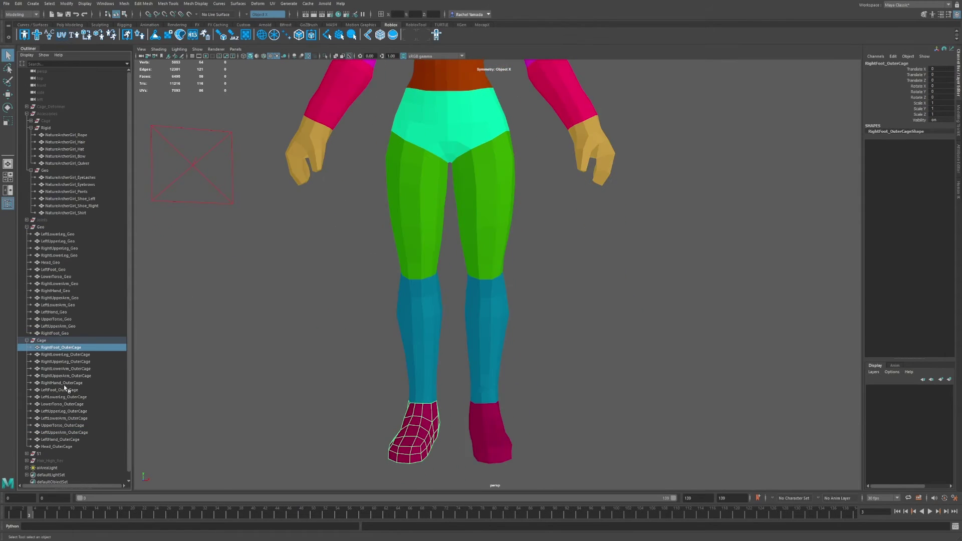
left_click(55, 448, "shift")
left_click_drag(281, 307, 281, 306, "alt")
middle_click_drag(358, 230, 342, 335, "alt")
key("alt+x")
Step: Examine how the selected outer cages fit over the body from the front and back with X-ray shading on
left_click_drag(369, 317, 379, 312, "alt")
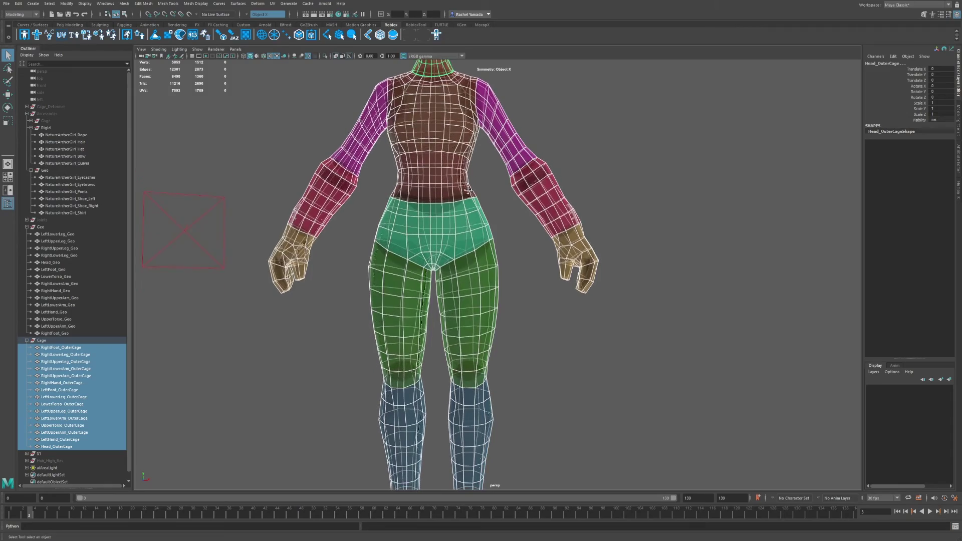
middle_click_drag(386, 241, 374, 321, "alt")
right_click_drag(371, 290, 449, 260, "alt")
left_click_drag(450, 260, 347, 200, "alt")
scroll(347, 200, "down", 10)
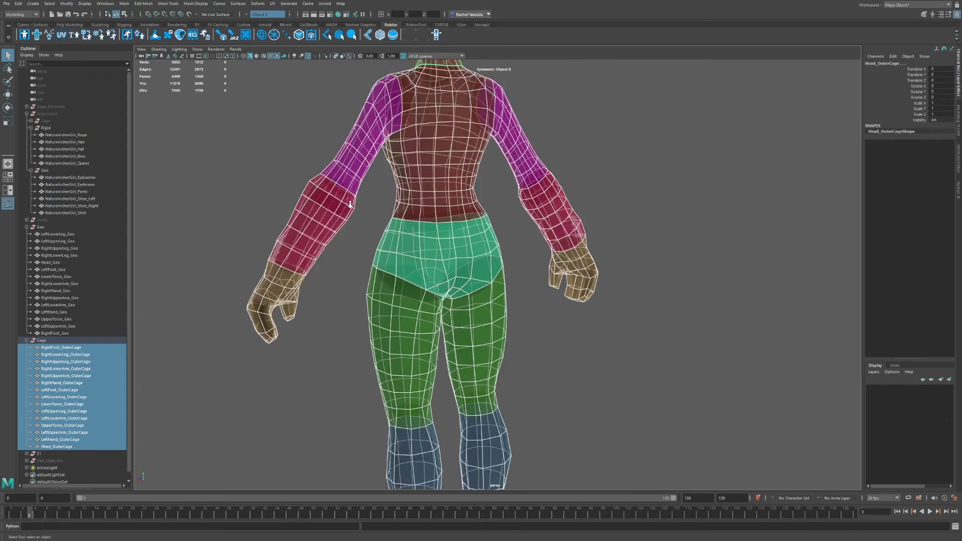
scroll(353, 219, "up", 4)
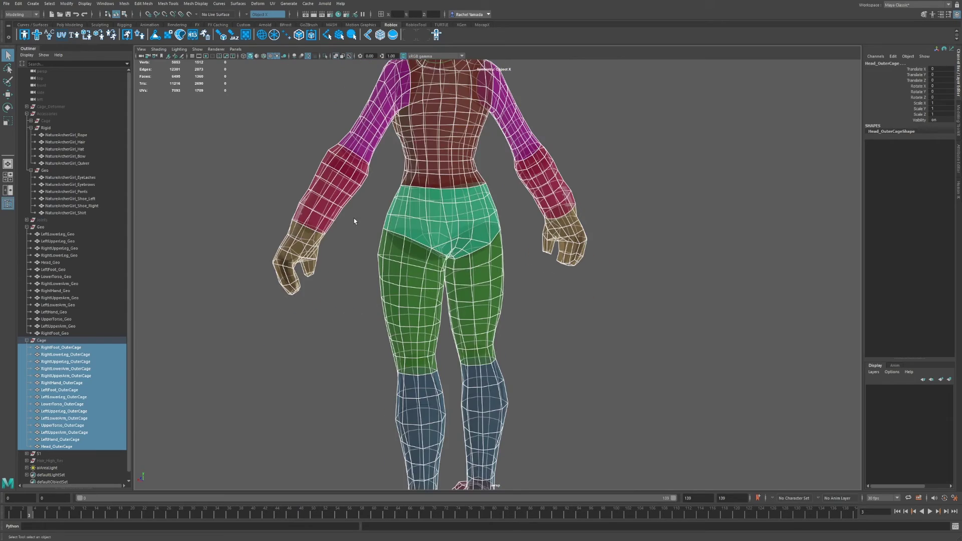
left_click_drag(412, 144, 533, 142, "alt")
scroll(533, 142, "up", 2)
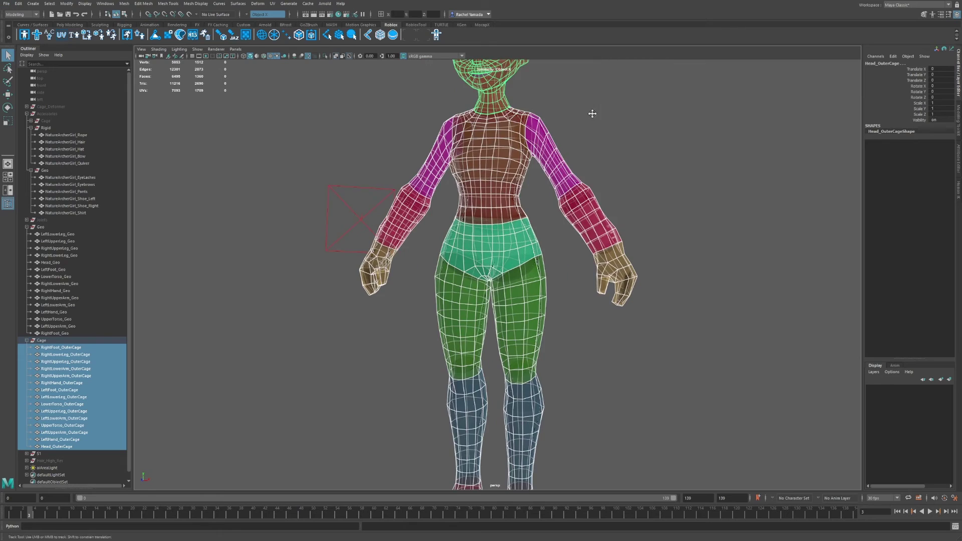
scroll(580, 148, "up", 3)
Step: Turn off X-ray shading and examine the outer cages around the head, shoulders, side and back
key("alt+x")
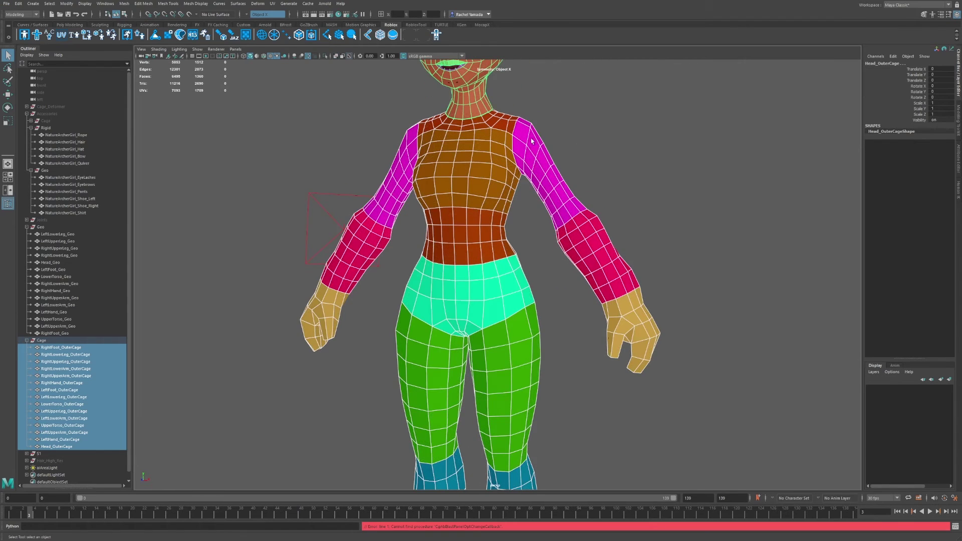
middle_click_drag(521, 153, 498, 257, "alt")
scroll(494, 251, "up", 3)
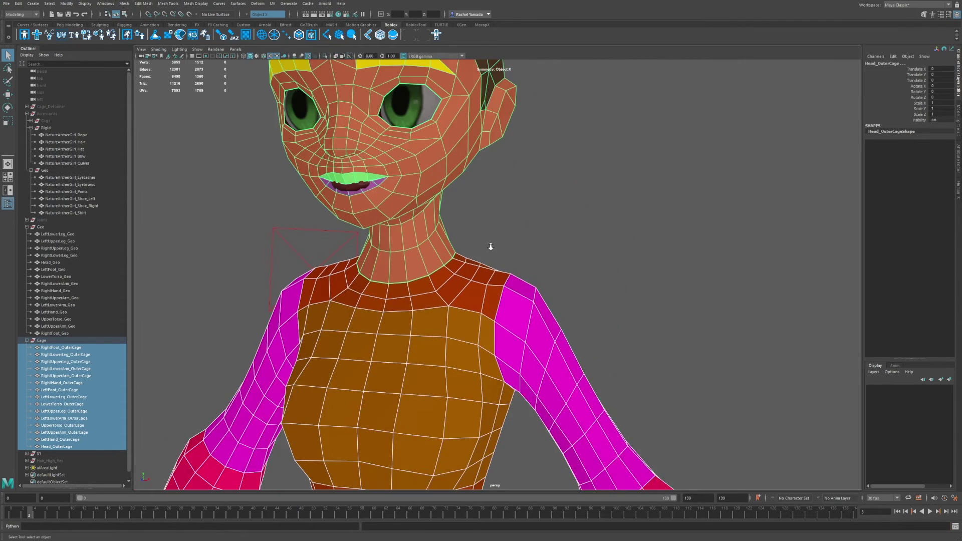
left_click_drag(477, 182, 376, 197, "alt")
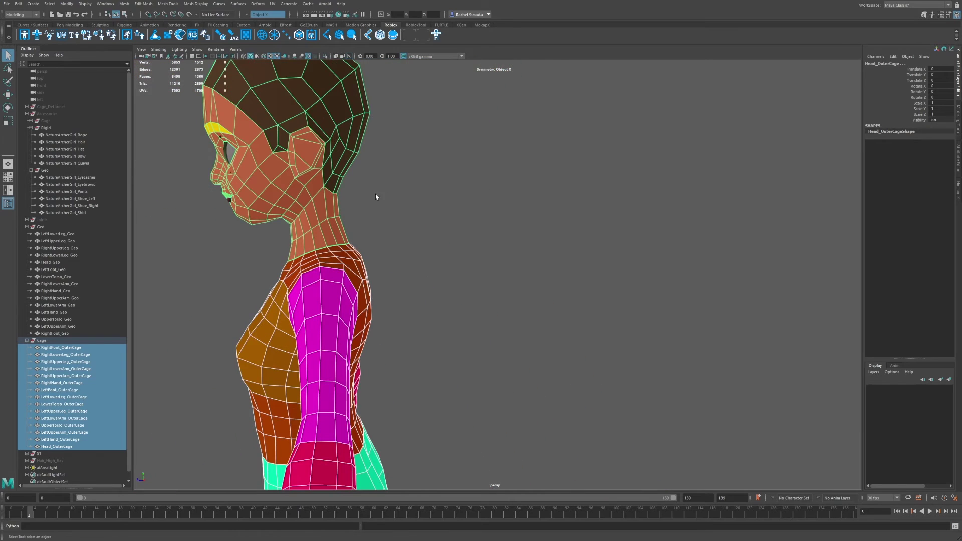
scroll(376, 197, "down", 2)
left_click_drag(349, 240, 331, 224, "alt")
left_click_drag(387, 239, 459, 210, "alt")
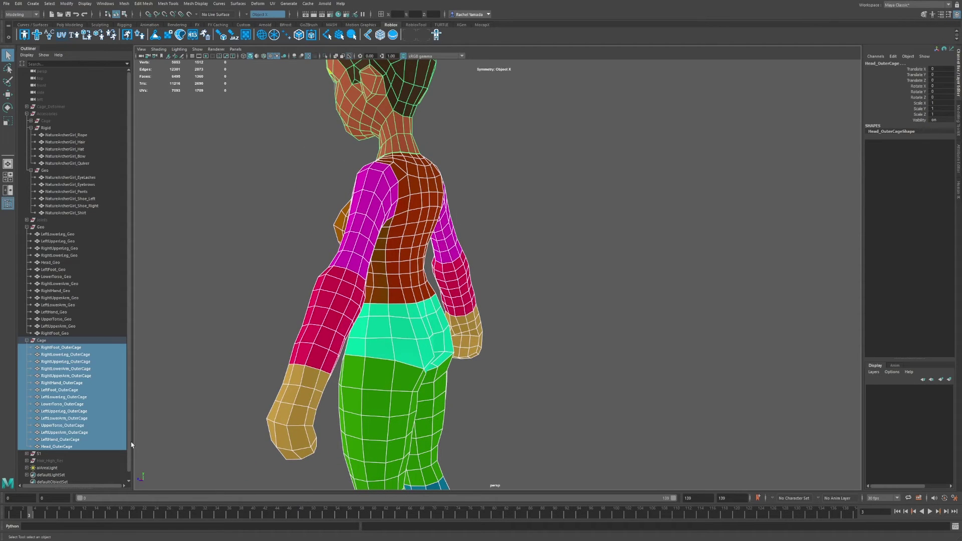
left_click_drag(244, 392, 230, 315, "alt")
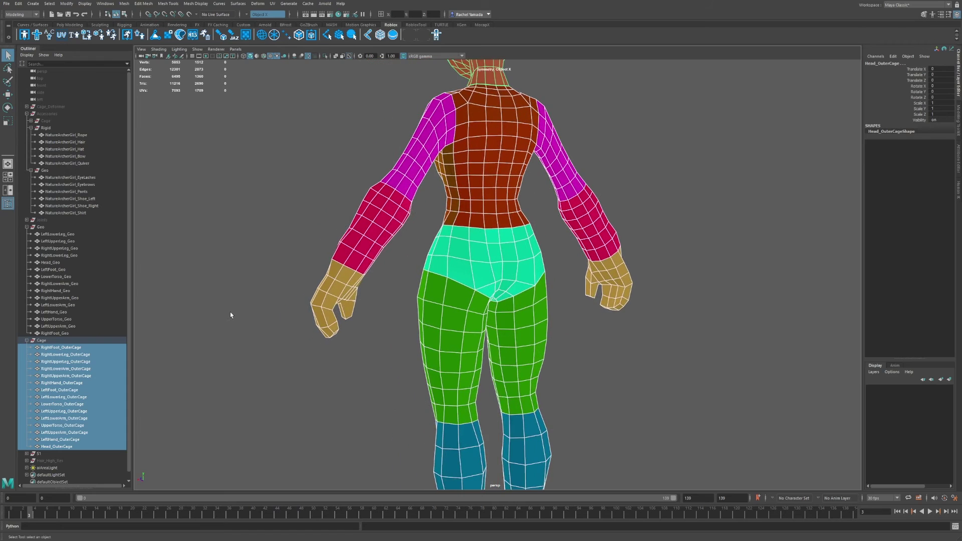
scroll(233, 314, "up", 2)
Step: Hide the body's Cage and Geo groups, and collapse the accessories' Rigid group and the body's Geo group
left_click(86, 342)
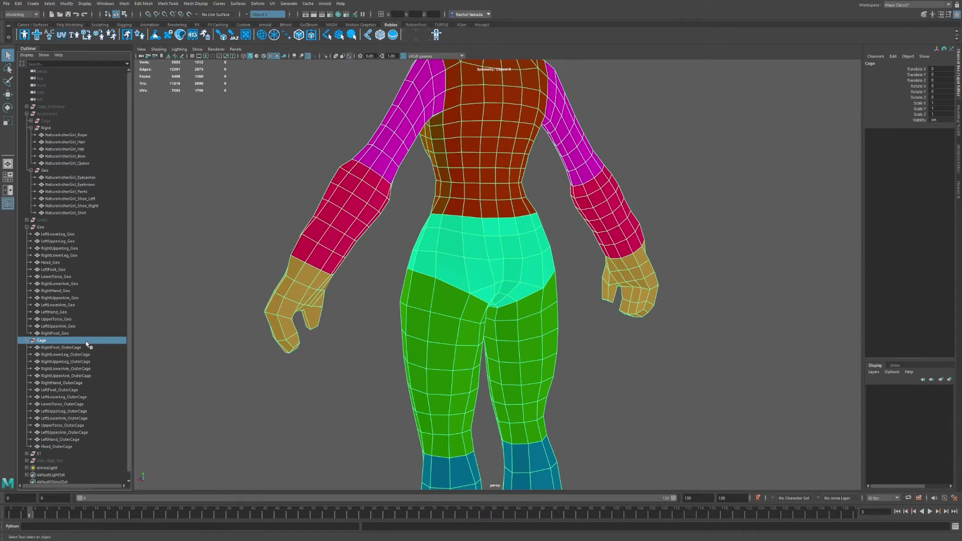
key("h")
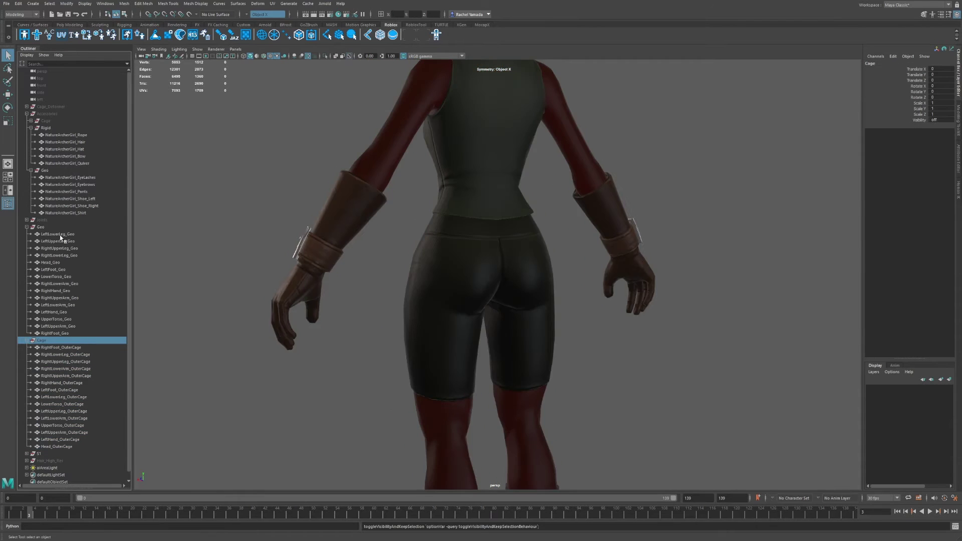
left_click(45, 120)
left_click(31, 128)
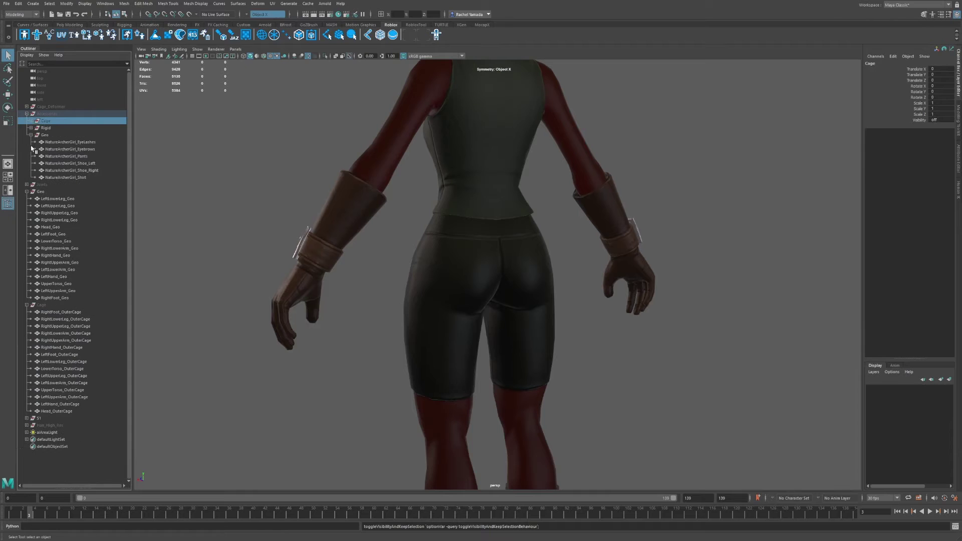
left_click(27, 192)
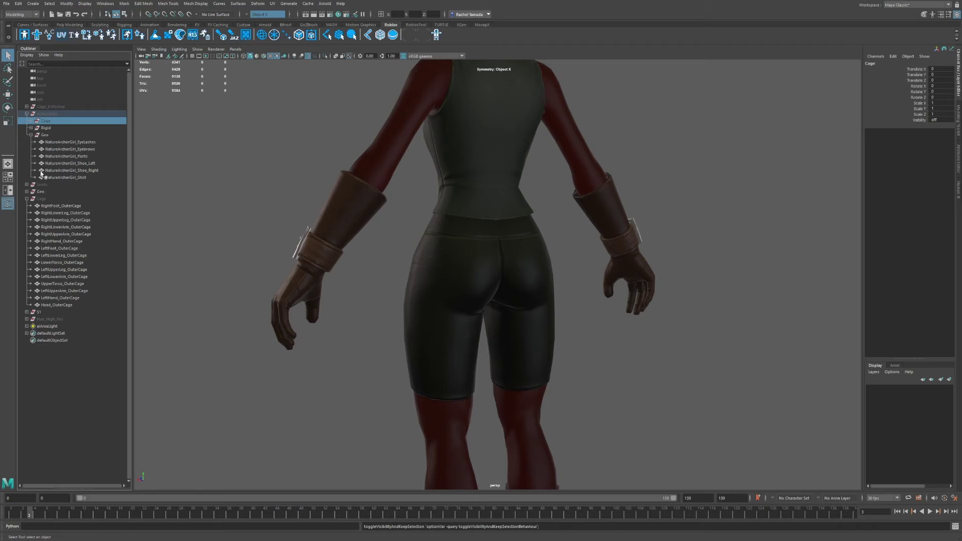
left_click(40, 191)
key("h")
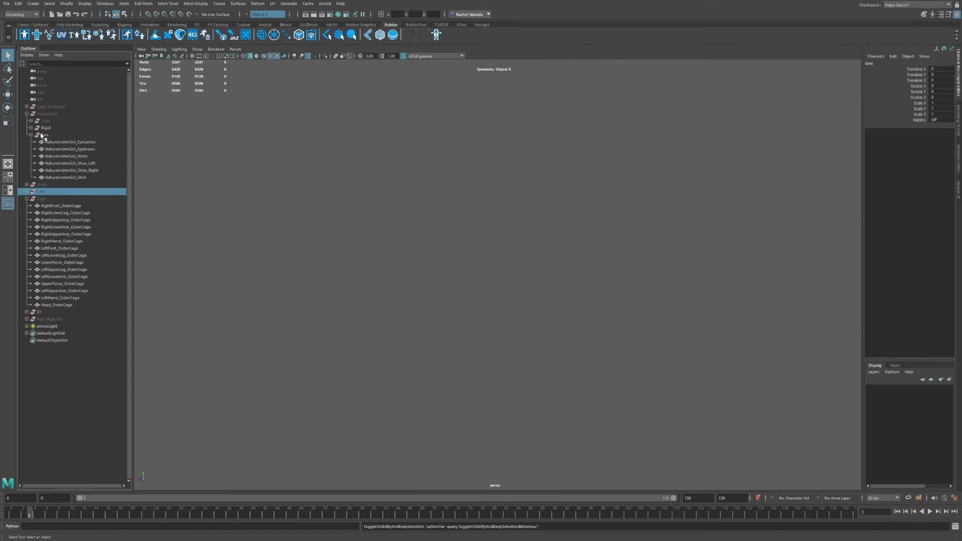
Step: Turn on visibility of the accessories' Cage group, collapse the accessories, and show and expand the Cage_Deformer group
left_click(44, 121)
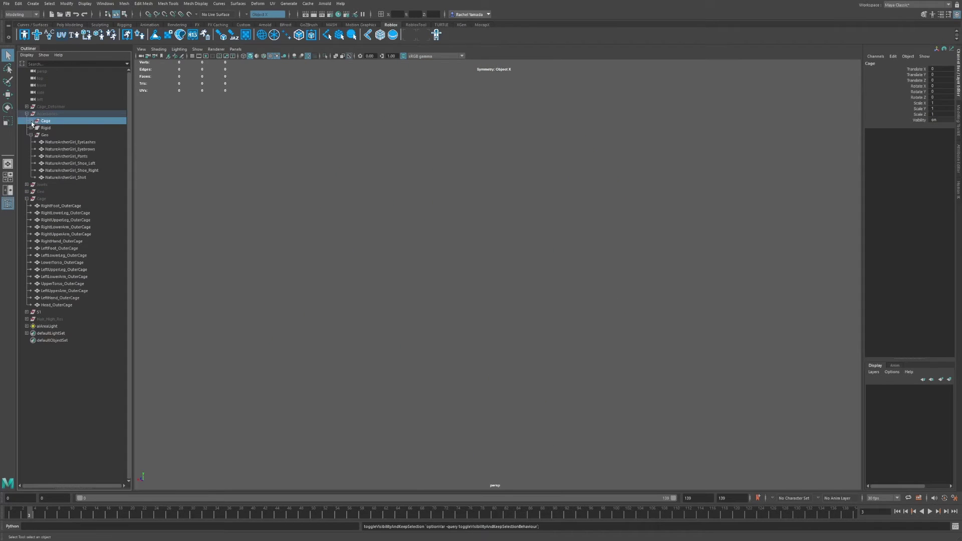
left_click(31, 122)
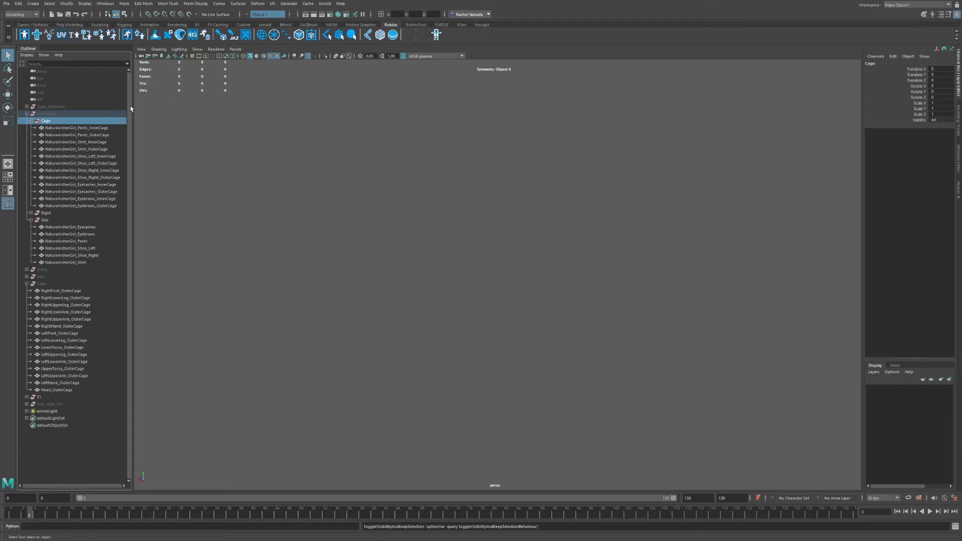
left_click(70, 107)
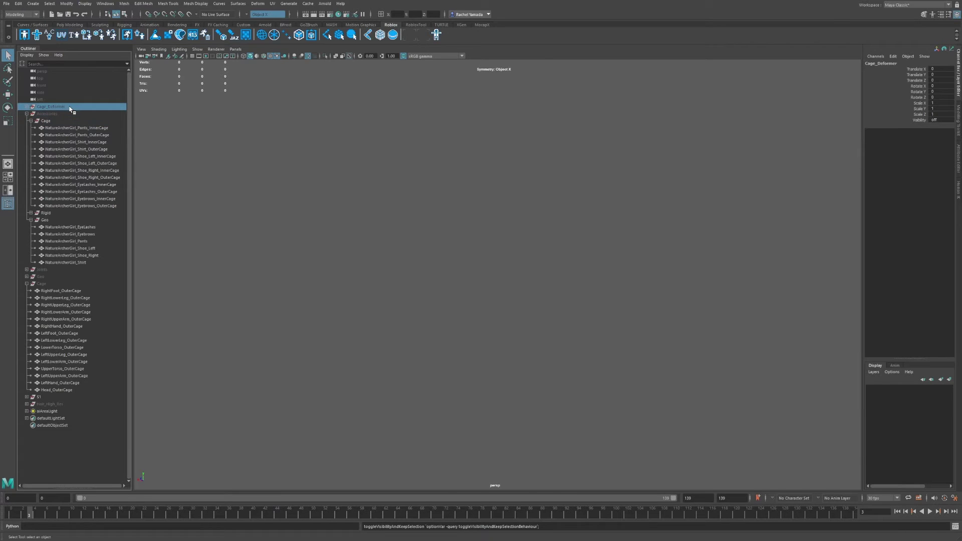
key("h")
left_click(26, 114)
left_click(27, 106)
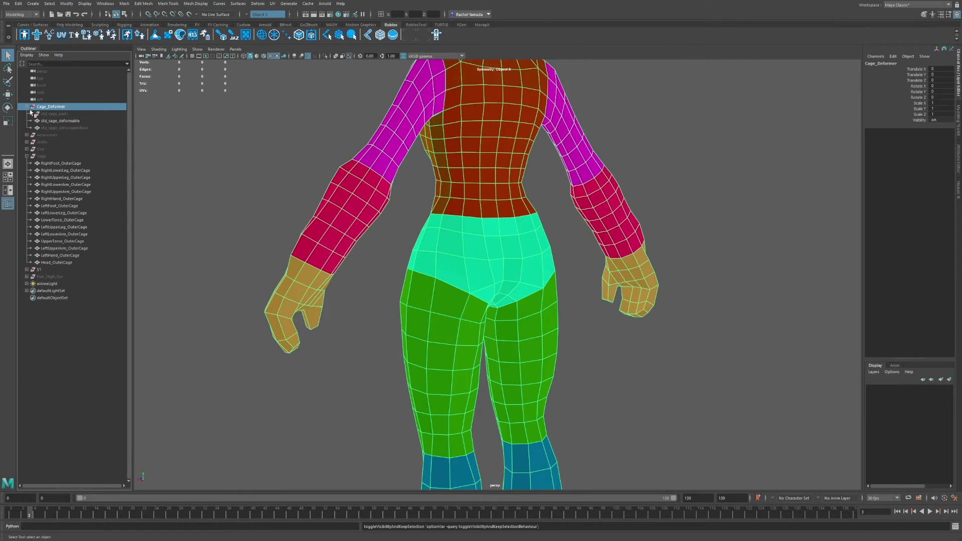
Step: Expand the std_cage_parts group to review its outer cages, and select the std_cage_deformable mesh
left_click(51, 115)
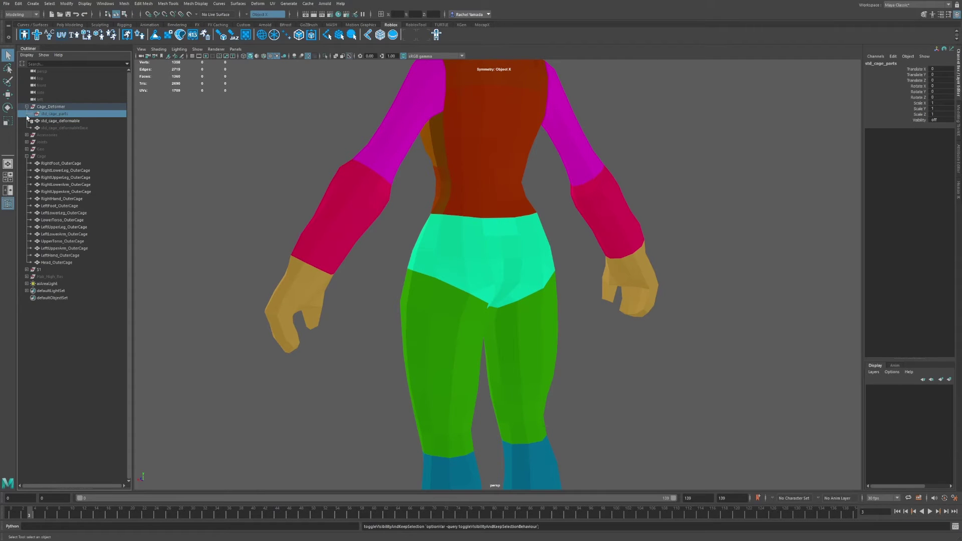
left_click(31, 115)
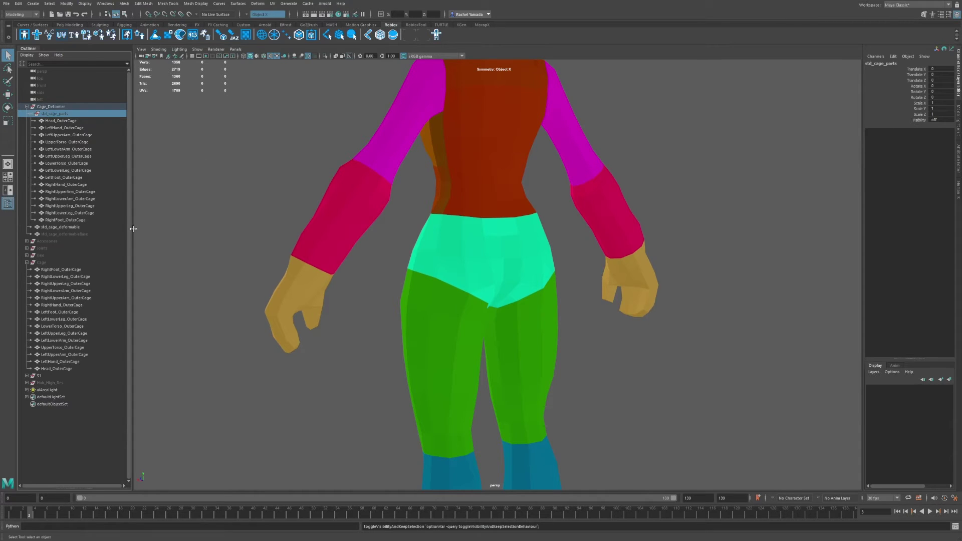
left_click(60, 227)
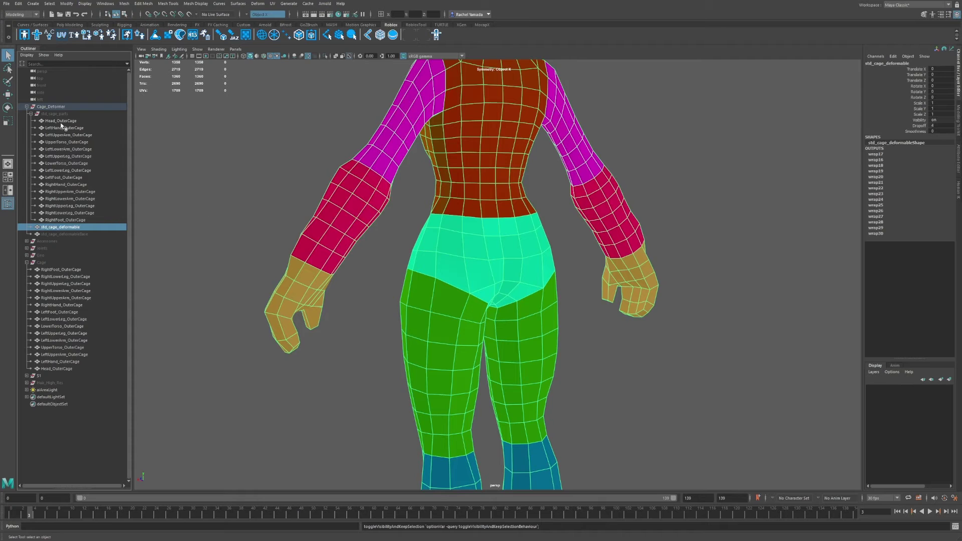
left_click(62, 127)
left_click(80, 226)
Step: Move the vertex at the top of the left shoulder of std_cage_deformable slightly upward with X symmetry
scroll(401, 250, "up", 3)
left_click_drag(391, 241, 398, 316, "alt")
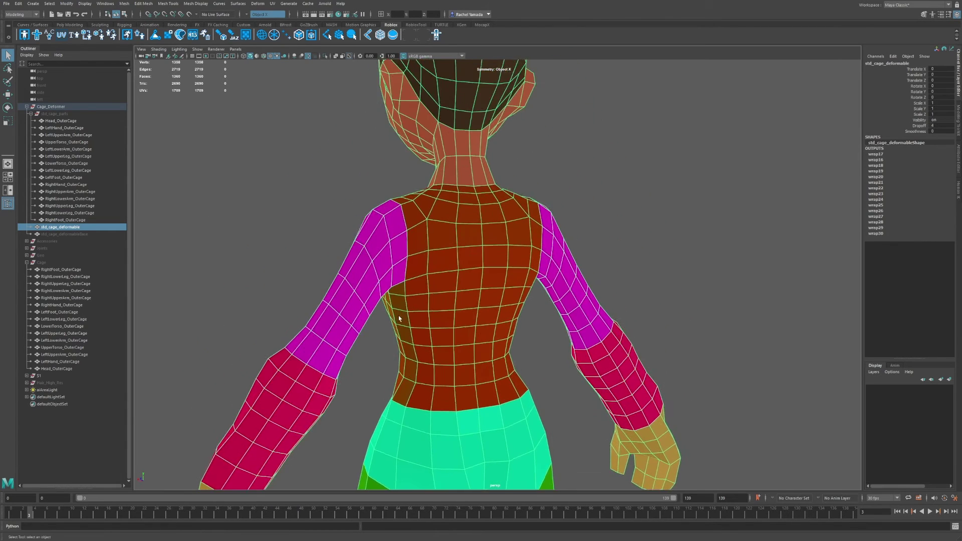
scroll(405, 225, "up", 2)
key("F9")
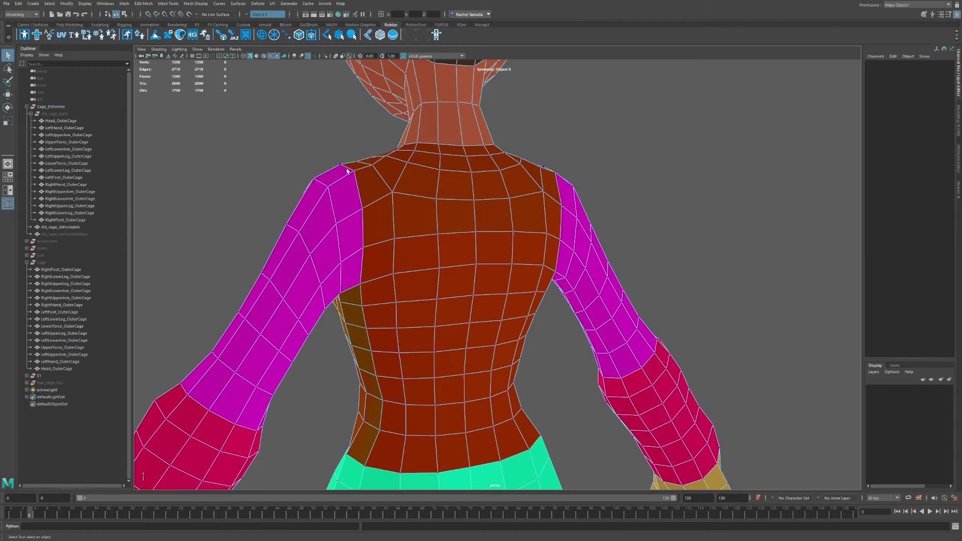
left_click(354, 170)
key("w")
left_click_drag(353, 150, 484, 234, "alt")
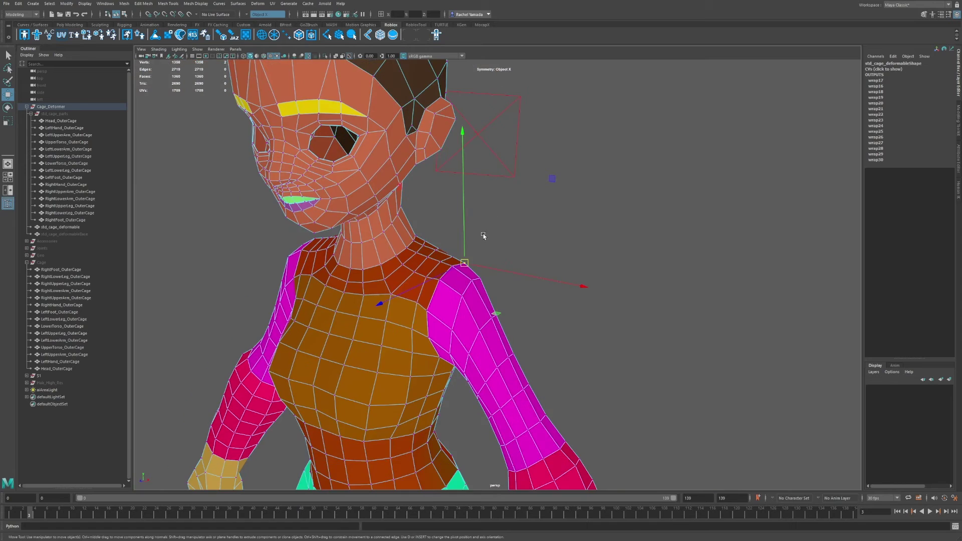
scroll(514, 151, "down", 3)
scroll(516, 130, "up", 2)
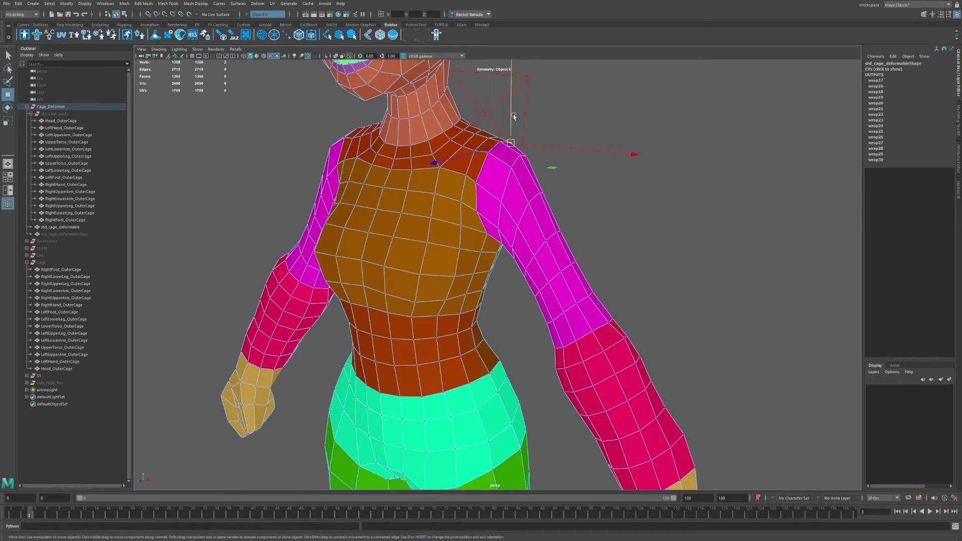
left_click_drag(514, 116, 514, 106)
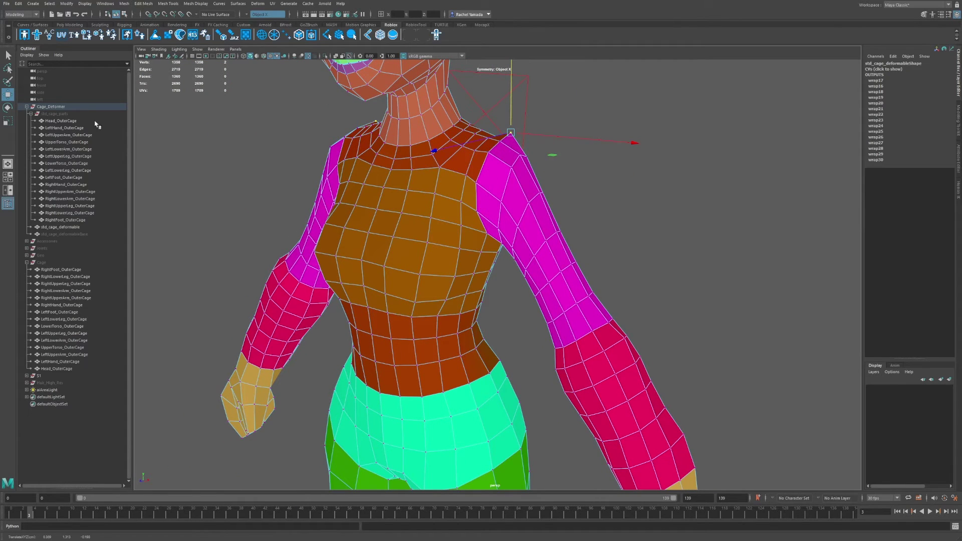
Step: Hide std_cage_deformable and show the std_cage_parts group to check the left shoulder seam
left_click(61, 228)
key("h")
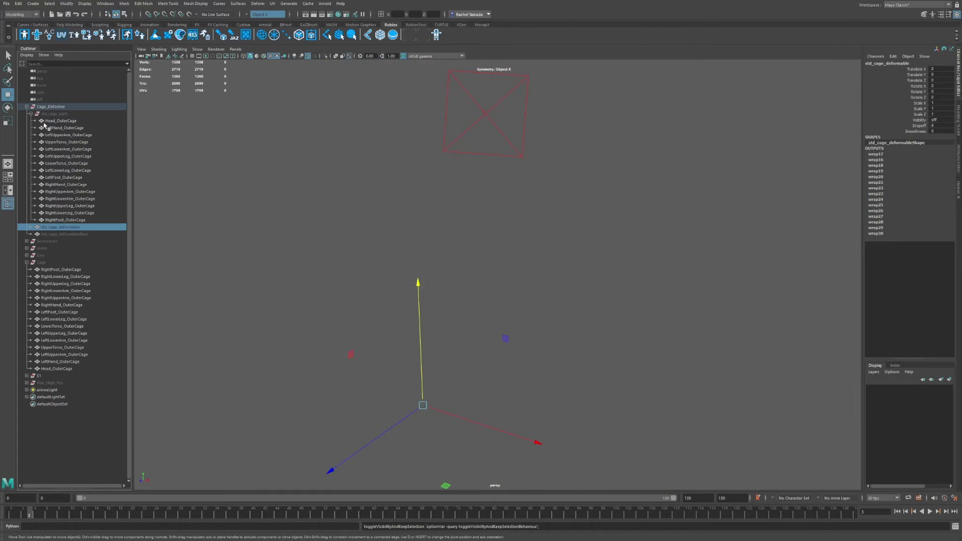
left_click(55, 114)
key("h")
right_click_drag(537, 133, 538, 260, "alt")
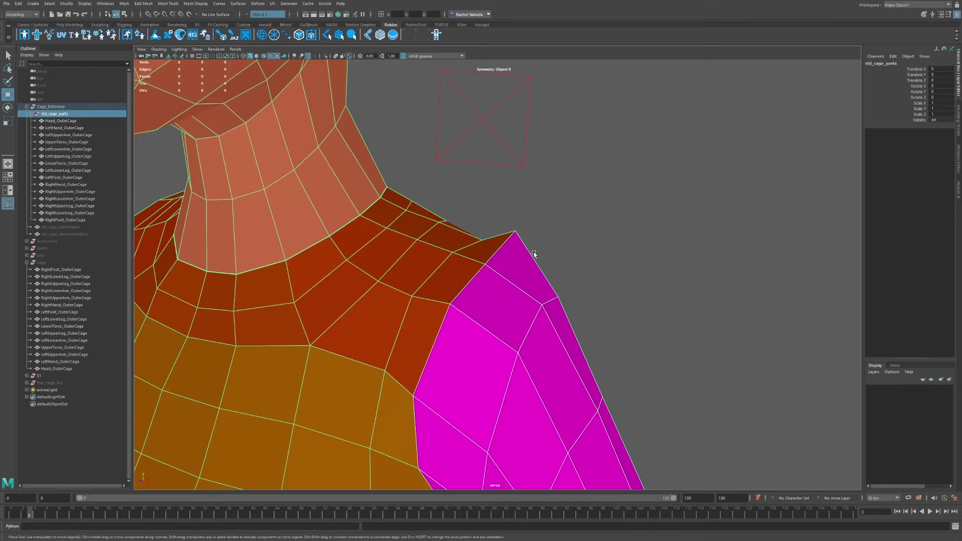
Step: Try to raise the UpperTorso_OuterCage vertex at the left shoulder seam, and undo the move
key("F9")
left_click(515, 232)
mouse_move(517, 214)
left_mouse_down()
mouse_move(513, 177)
mouse_move(540, 210)
mouse_move(524, 209)
left_mouse_up()
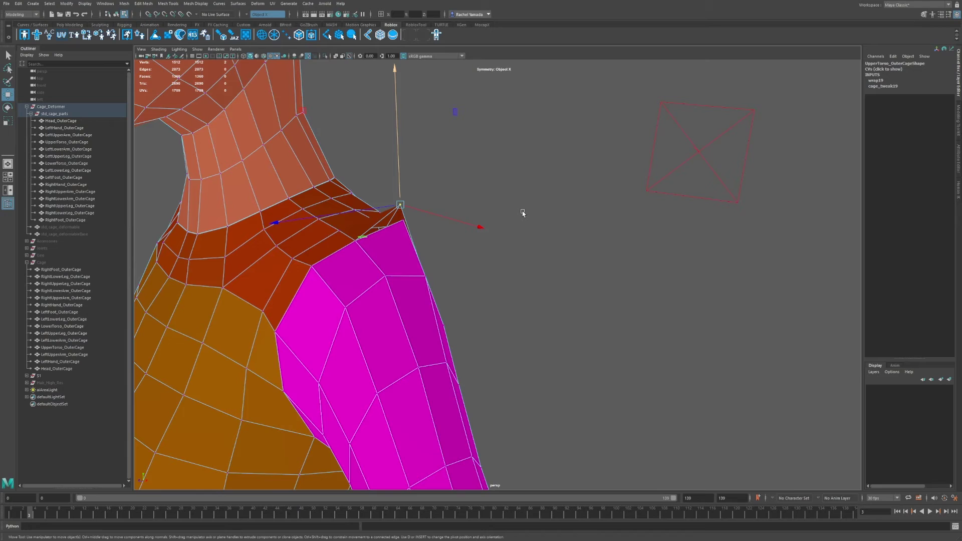
key("ctrl+z")
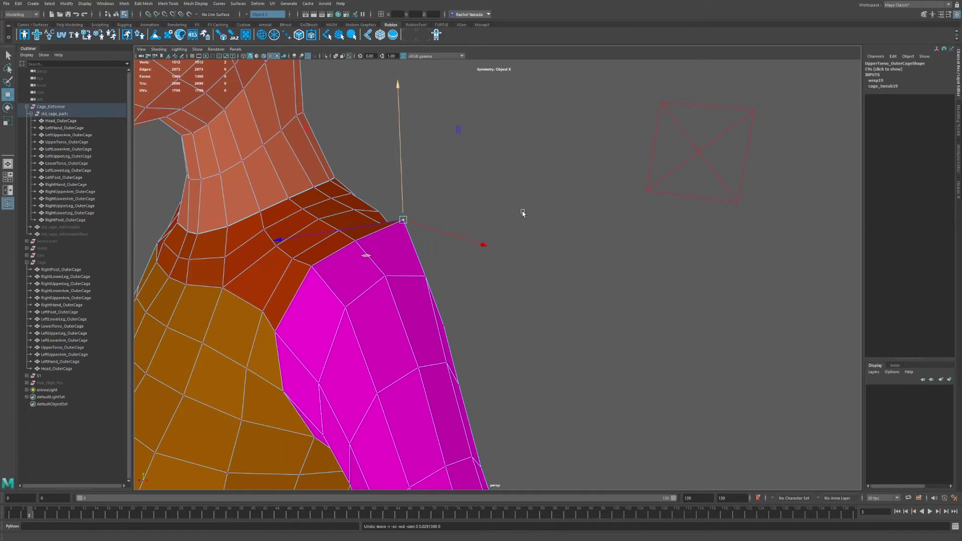
Step: Return to object selection, hide the std_cage_parts group and show it again
key("F8")
key("ctrl+h")
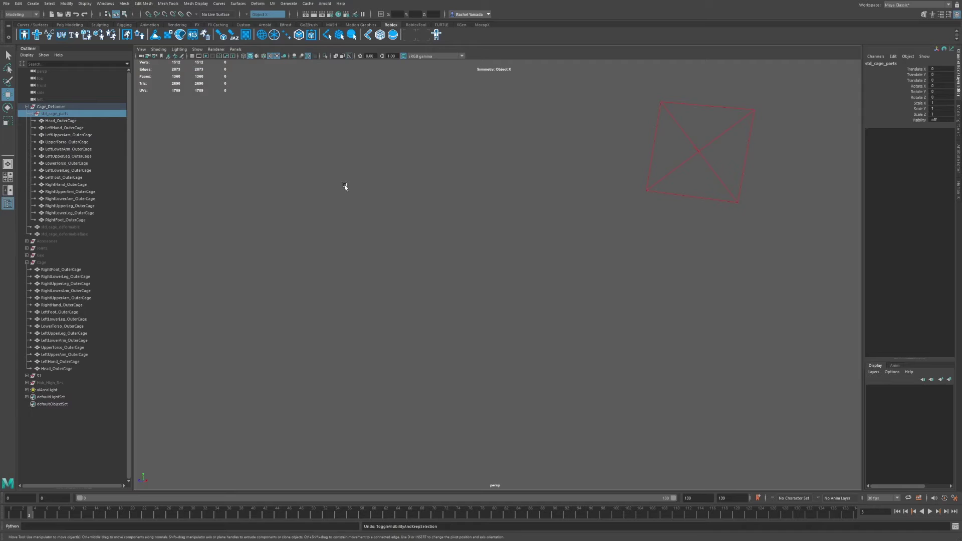
left_click(52, 120)
left_click(52, 115)
key("ctrl+h")
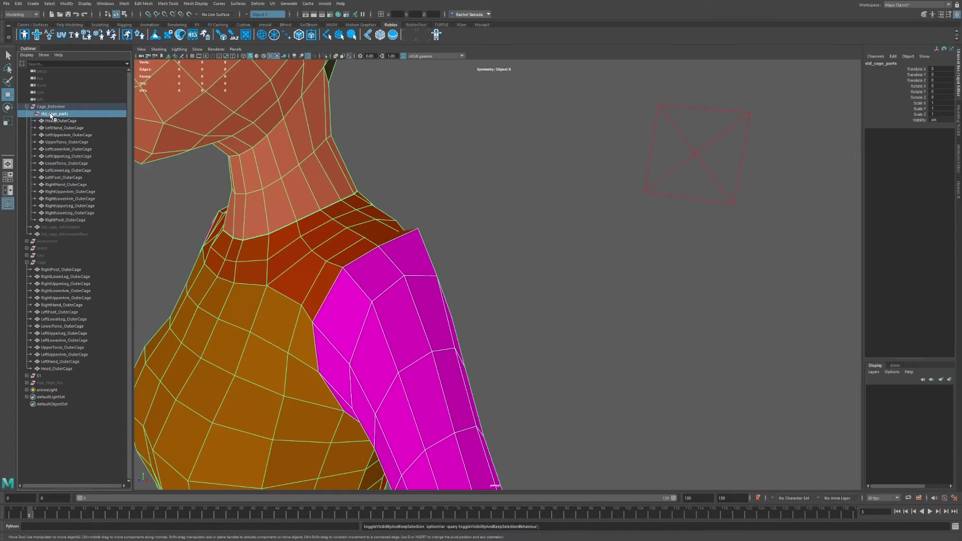
Step: Undo the latest selections and visibility changes back to the displayed std_cage_deformable mesh
key("ctrl+z")
key("ctrl+z")
key("ctrl+z")
key("ctrl+z")
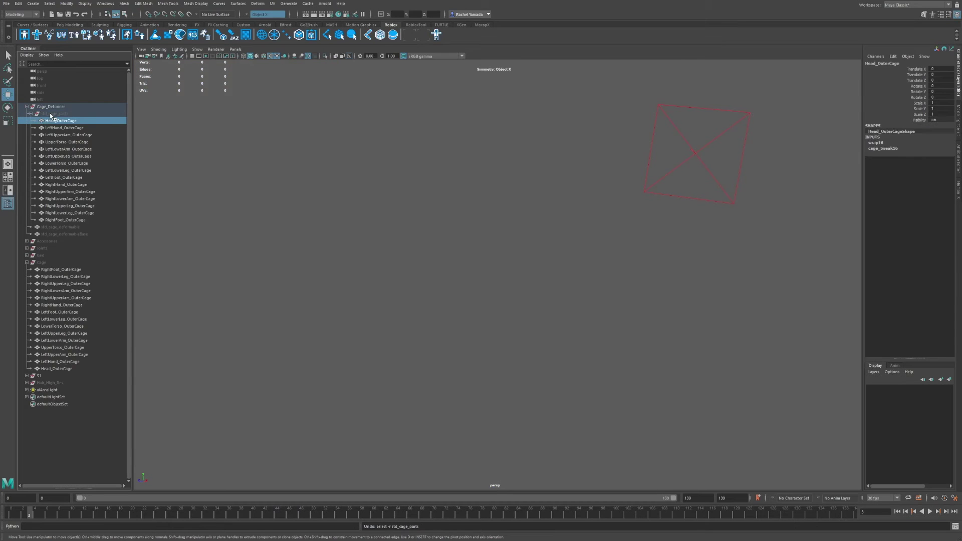
key("ctrl+z")
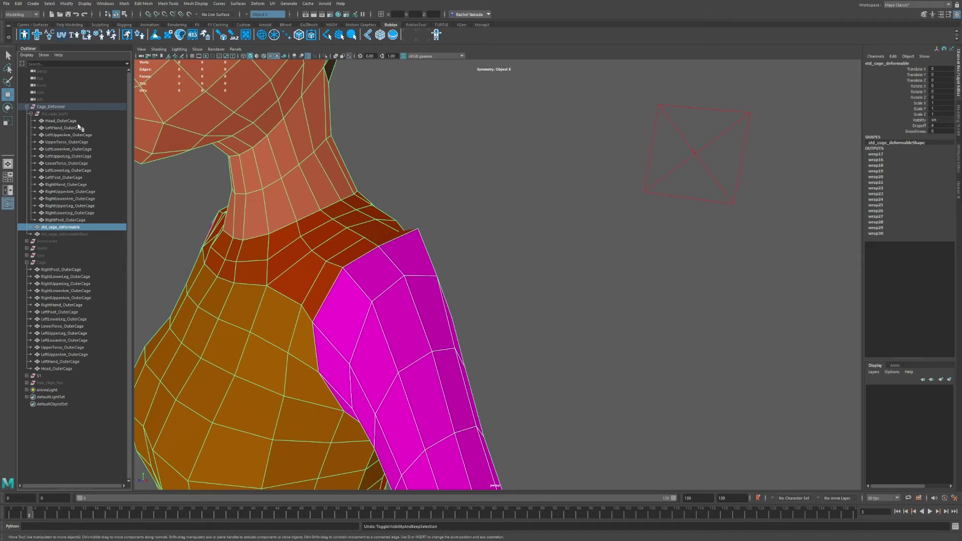
Step: Hide the whole Cage_Deformer group
left_click_drag(385, 176, 395, 159, "alt")
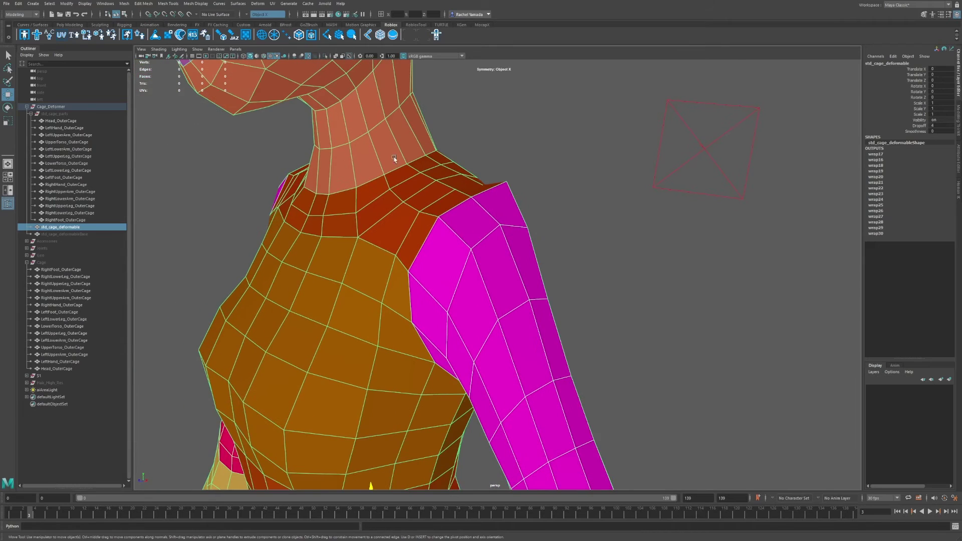
left_click(49, 107)
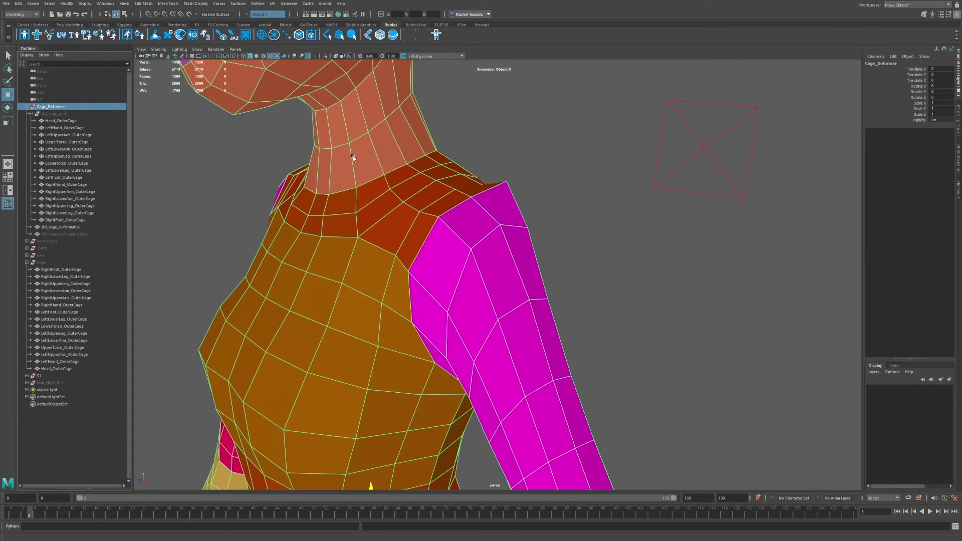
key("h")
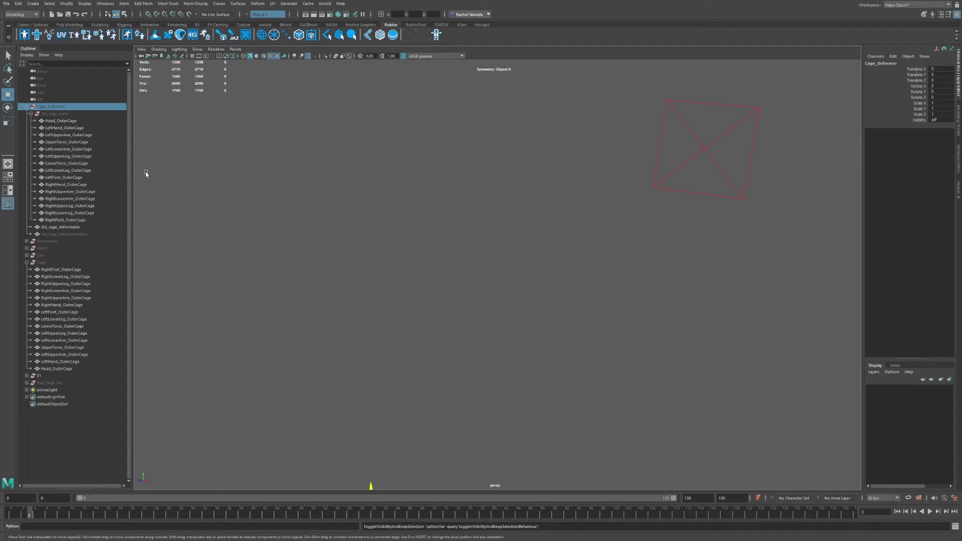
Step: Show the Cage group to view the outer cages, collapse its list of children and hide it again
left_click(43, 263)
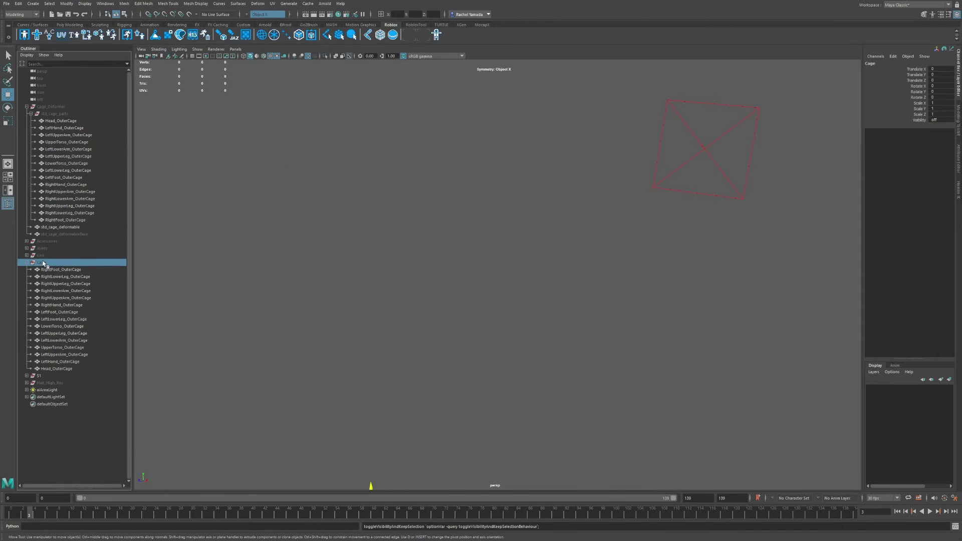
key("h")
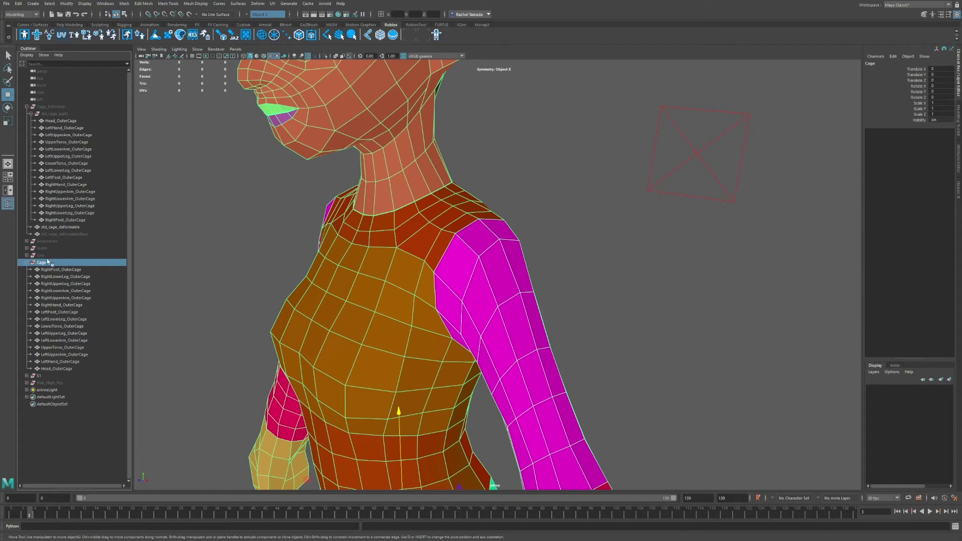
left_click(27, 263)
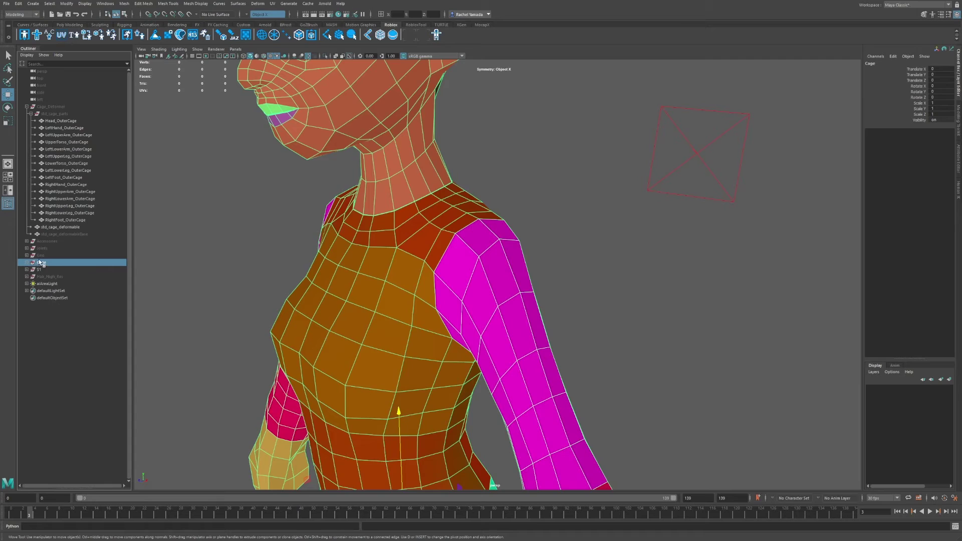
key("h")
Step: Show the Joints group and turn on joint display in the viewport to see the full skeleton from the front
left_click(42, 248)
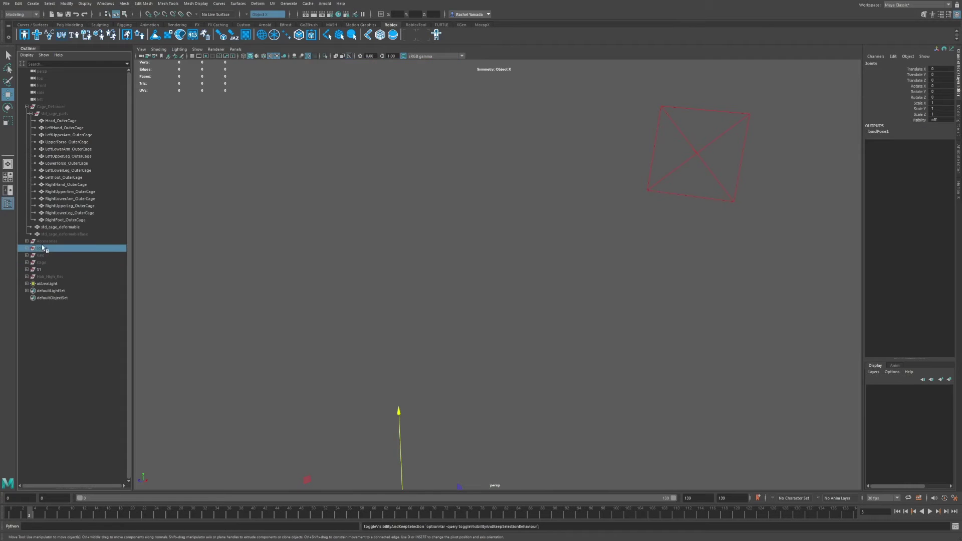
key("h")
key("f")
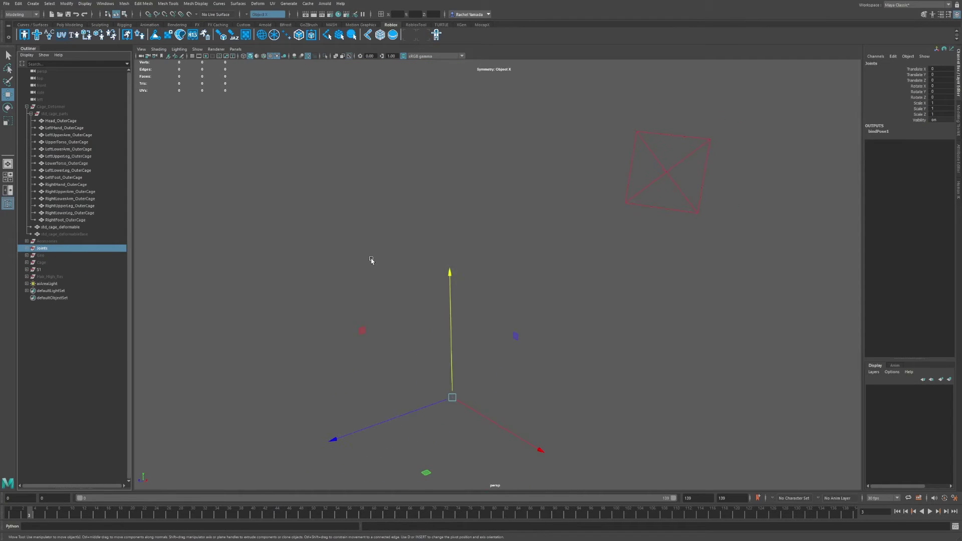
left_click(368, 34)
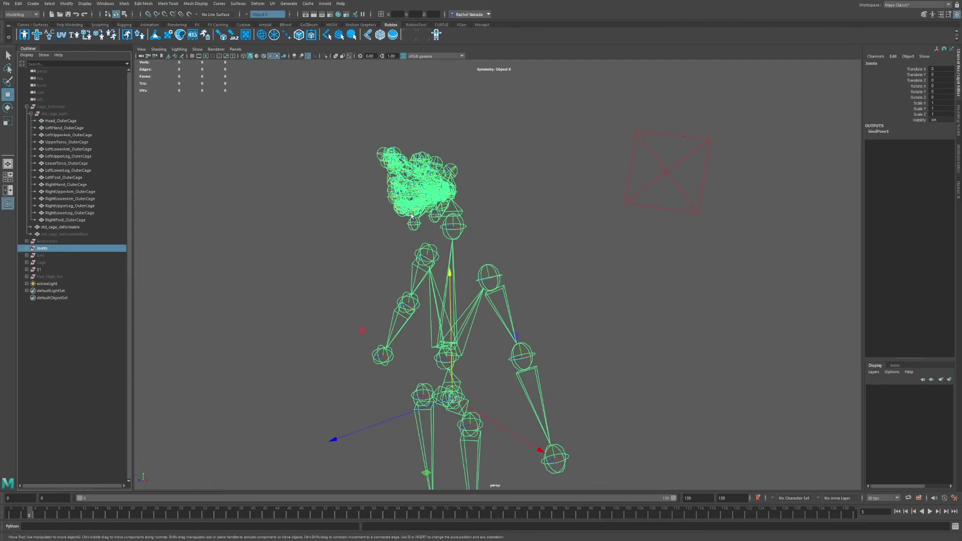
left_click_drag(454, 287, 546, 210, "alt")
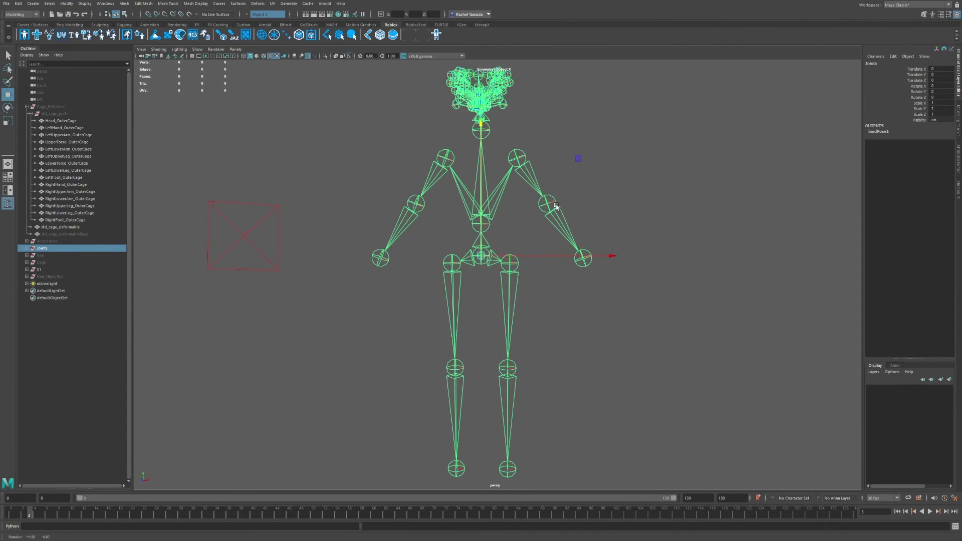
Step: Show the Geo group so the body meshes appear together with the skeleton
left_click(42, 256)
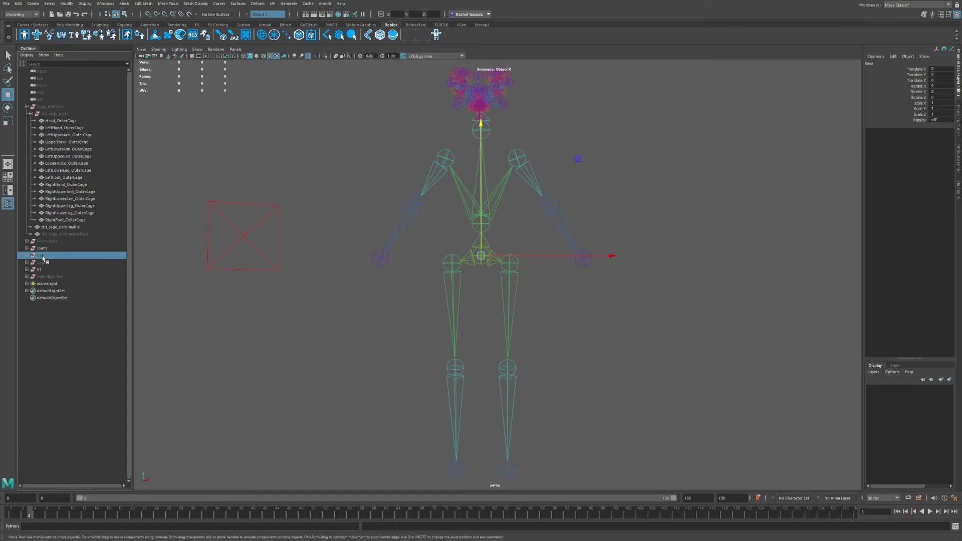
key("h")
scroll(483, 151, "up", 5)
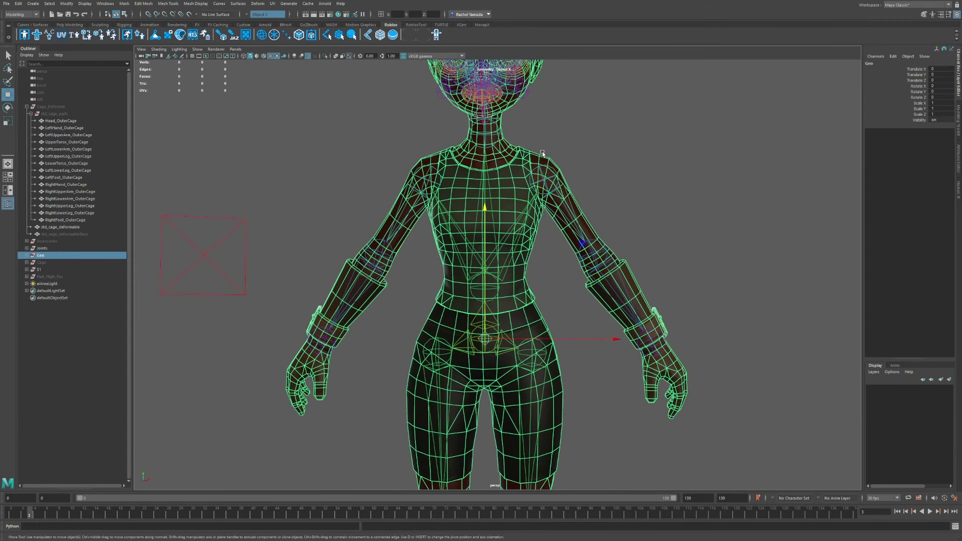
Step: Examine the body meshes and joints from head to feet, focusing on the facial joints around the eyes and mouth
middle_click_drag(683, 323, 576, 489, "alt")
scroll(540, 308, "up", 6)
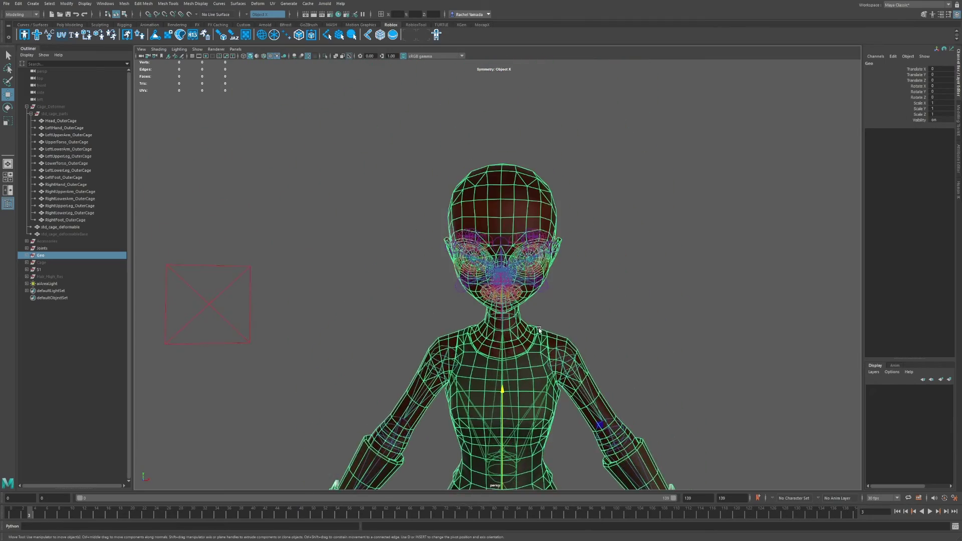
left_click_drag(536, 306, 492, 249, "alt")
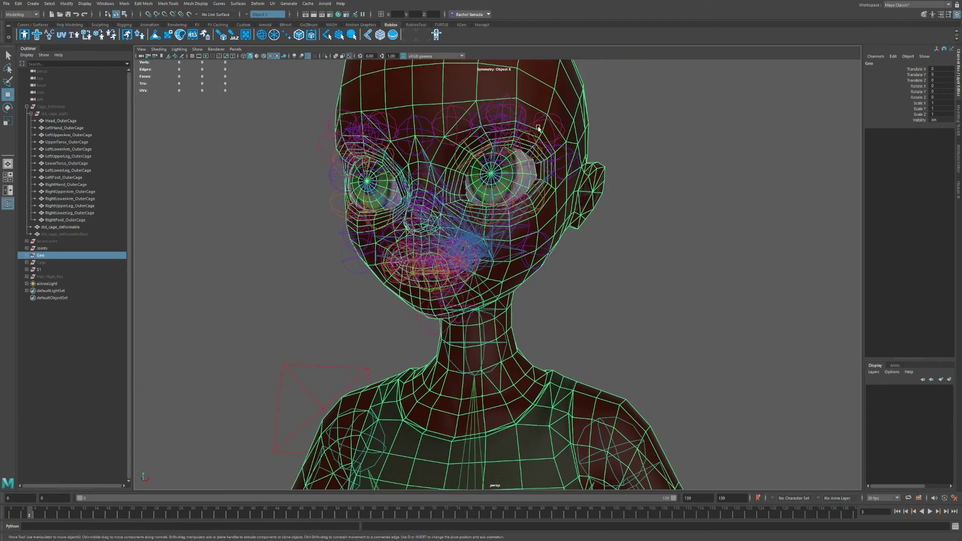
scroll(630, 186, "down", 4)
left_click_drag(643, 249, 626, 304, "alt")
scroll(599, 80, "down", 6)
middle_click_drag(625, 303, 599, 146, "alt")
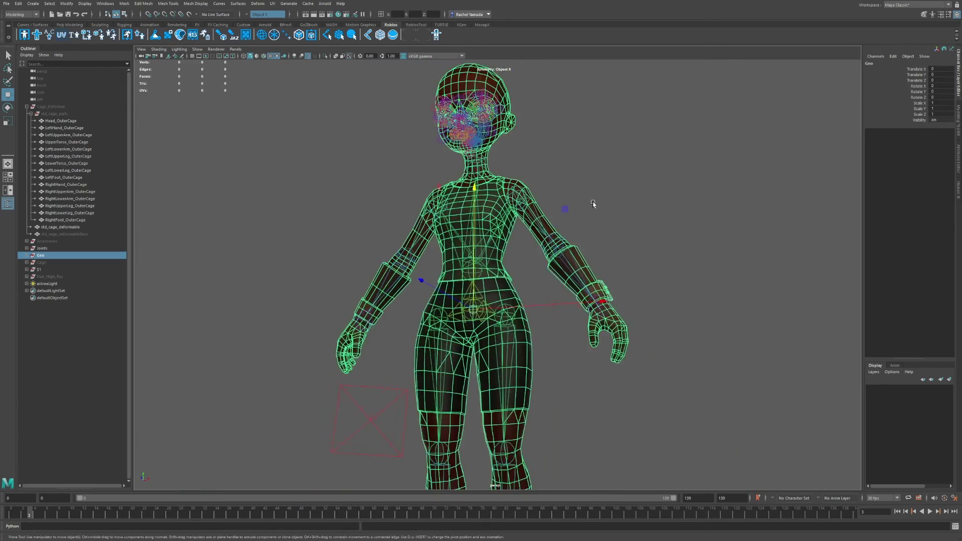
middle_click_drag(612, 236, 571, 120, "alt")
scroll(572, 120, "down", 2)
scroll(569, 125, "up", 1)
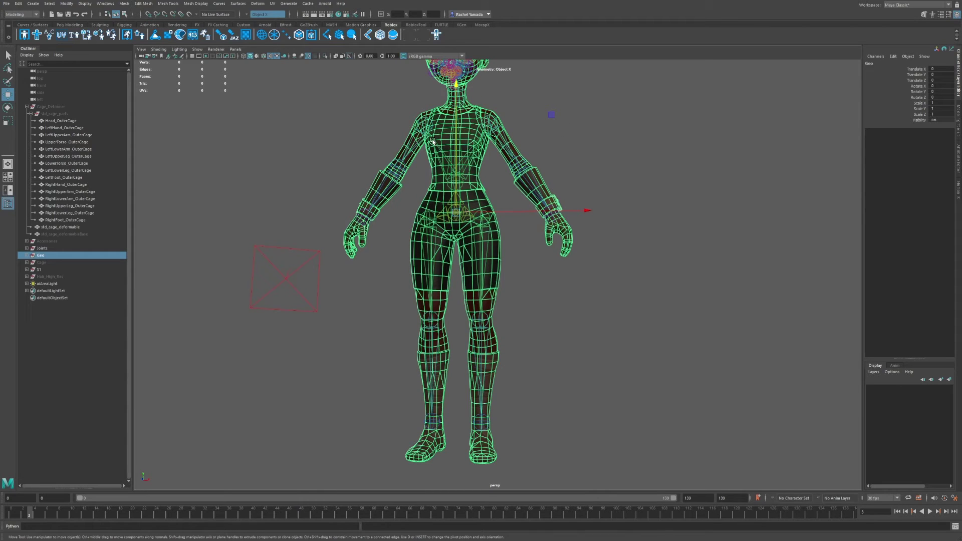
middle_click_drag(448, 118, 483, 273, "alt")
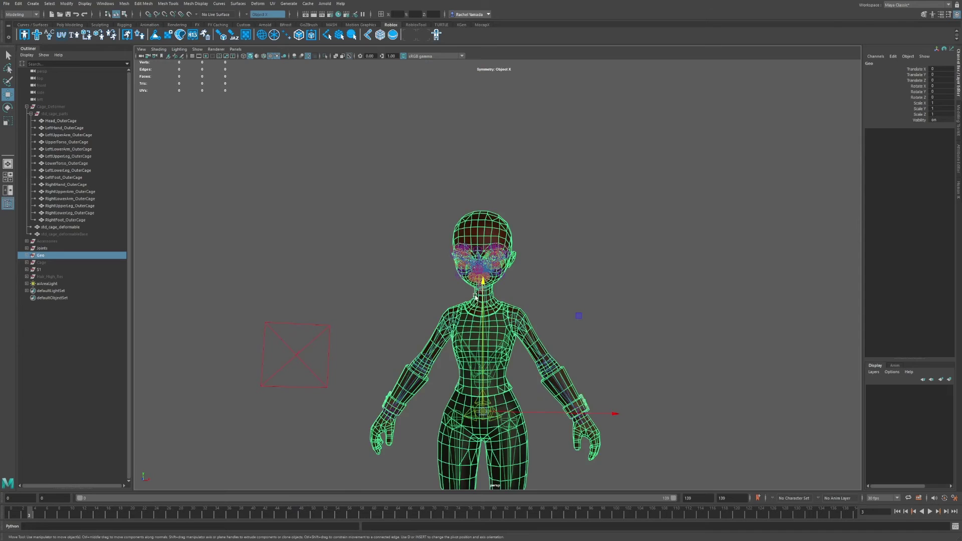
scroll(489, 270, "up", 5)
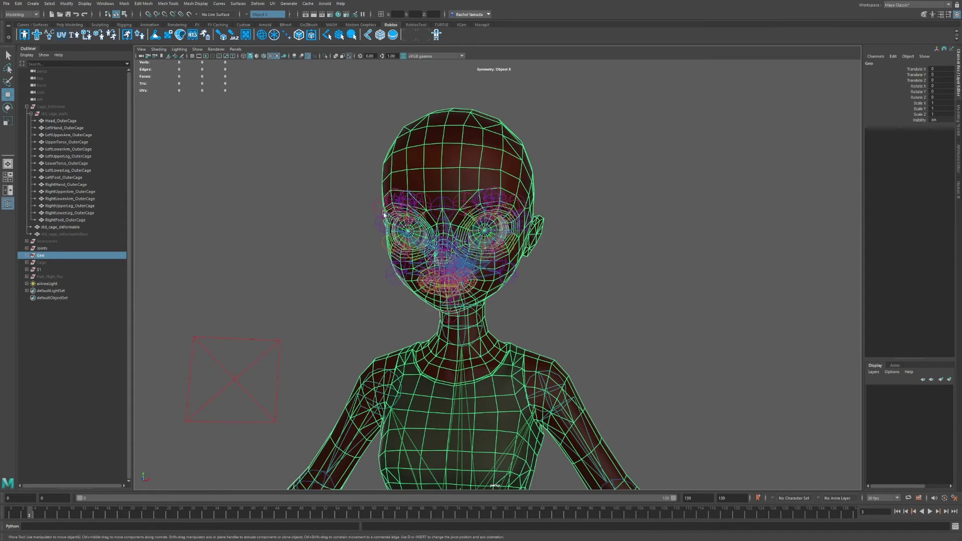
scroll(457, 212, "up", 2)
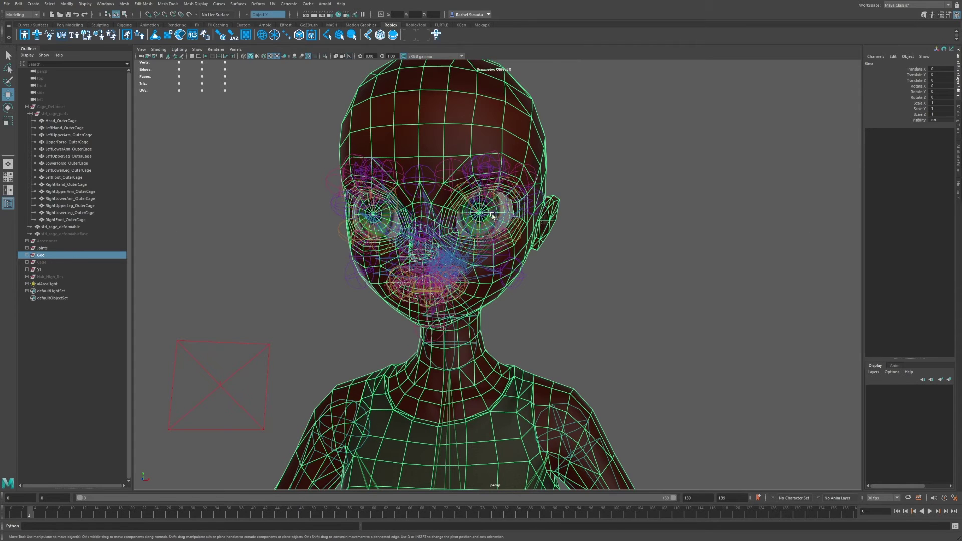
scroll(487, 197, "up", 2)
left_click_drag(573, 184, 103, 242, "alt")
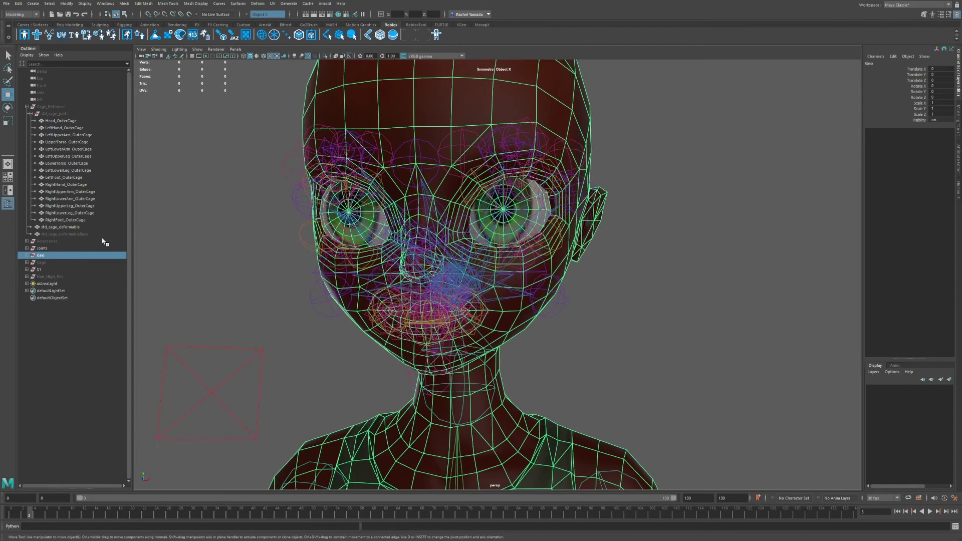
Step: Select the Joints group to highlight the skeleton over the shaded body and inspect it from face to torso
left_click(48, 249)
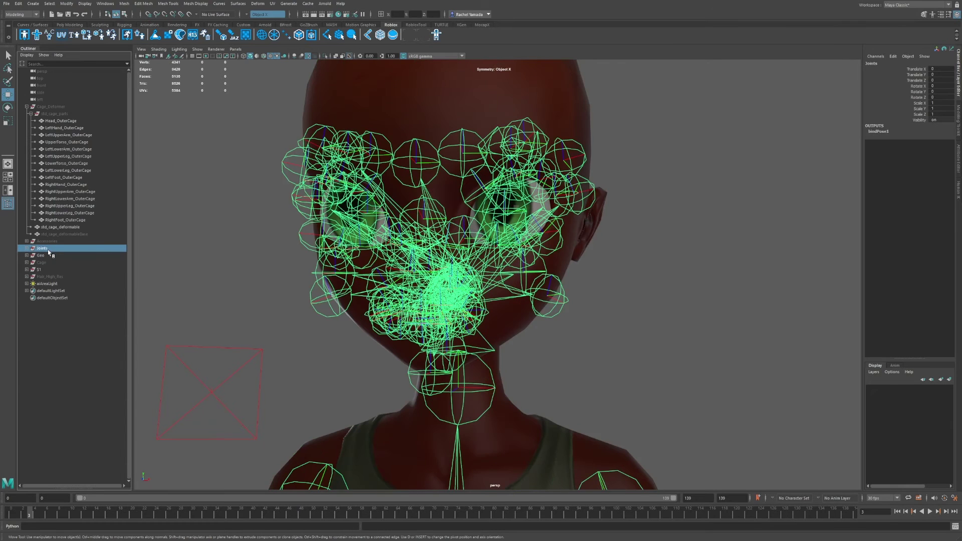
scroll(575, 344, "down", 3)
scroll(564, 261, "up", 3)
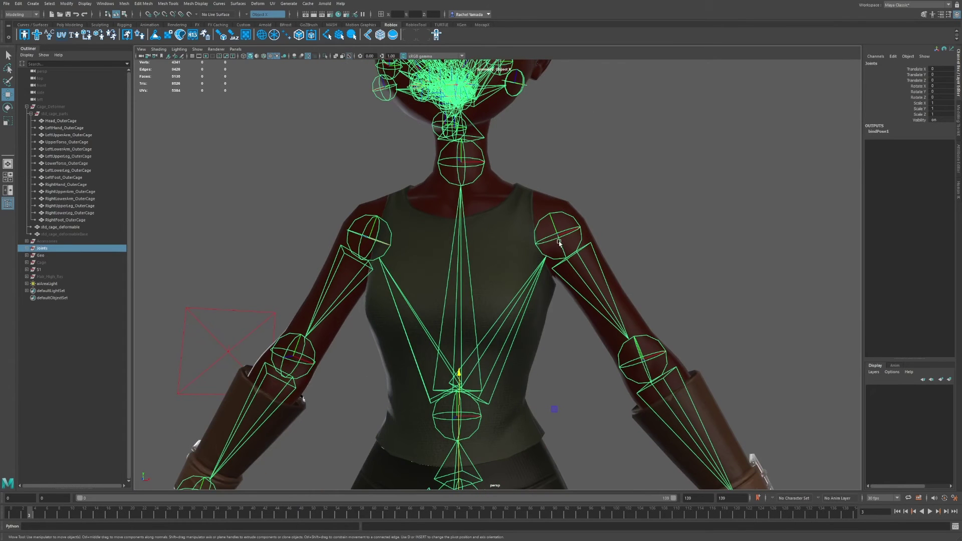
Step: Try rotating the LeftUpperArm joint to raise the left arm and test its skinning, and undo the rotation
left_click(559, 242)
key("e")
left_click_drag(672, 145, 638, 142)
middle_click_drag(638, 142, 569, 79, "alt")
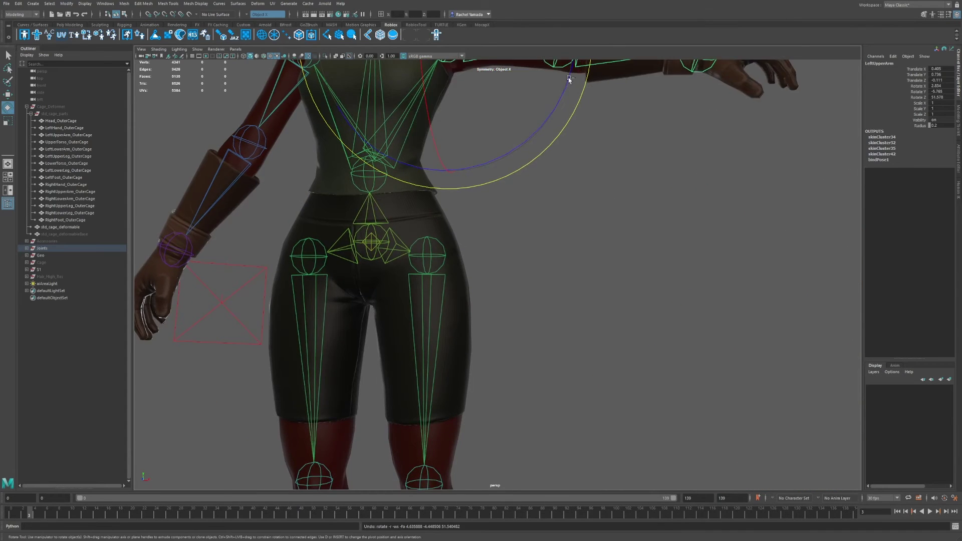
key("ctrl+z")
key("ctrl+z")
key("ctrl+z")
key("ctrl+z")
key("ctrl+z")
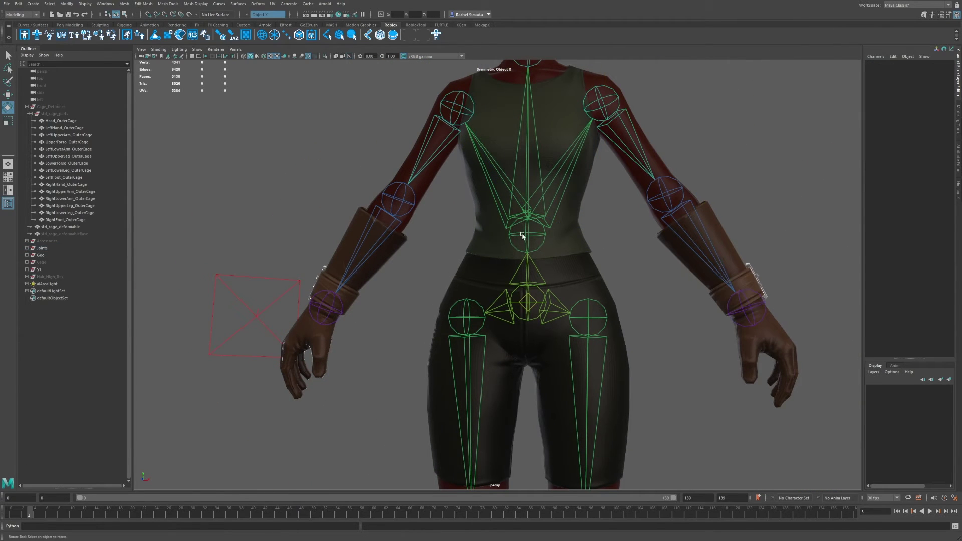
Step: Try rotating the UpperTorso joint to test the torso's skinning, undo the rotation and clear the selection
left_click(522, 235)
left_click_drag(569, 98, 569, 98)
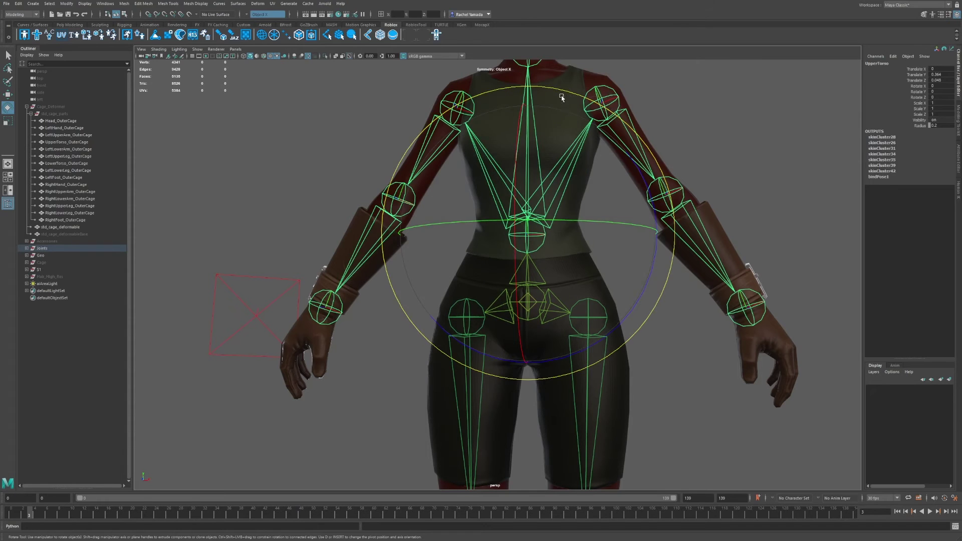
left_click(528, 236)
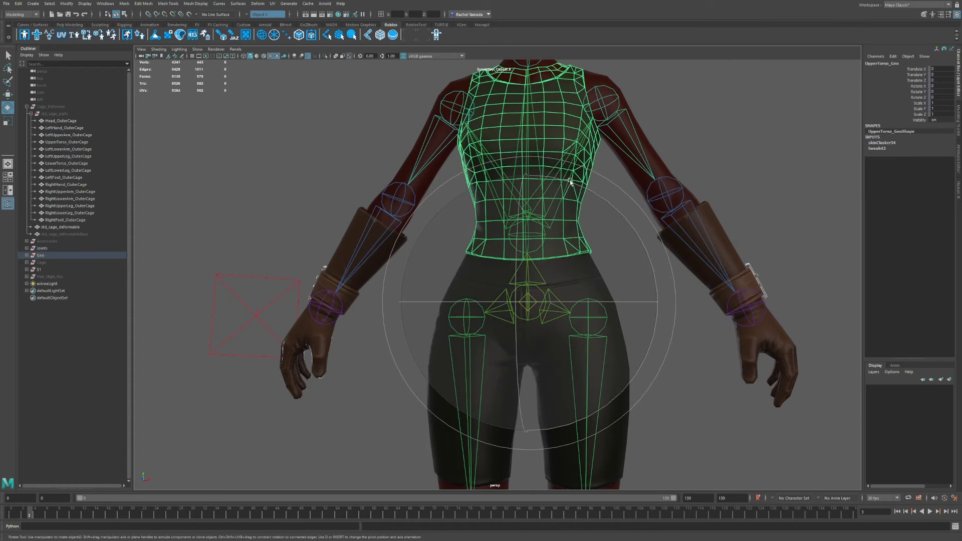
left_click(689, 315)
left_click(528, 235)
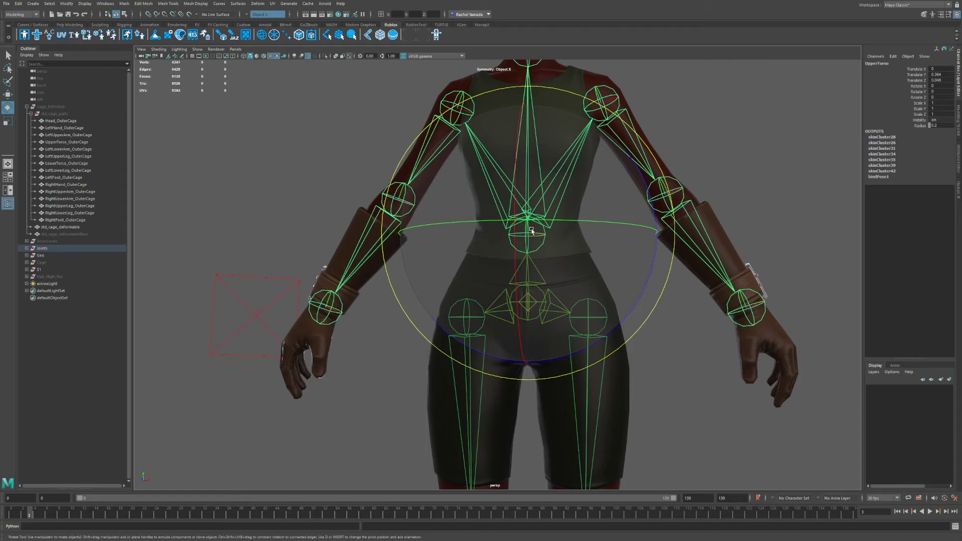
left_click_drag(638, 134, 679, 161)
key("ctrl+z")
left_click(715, 167)
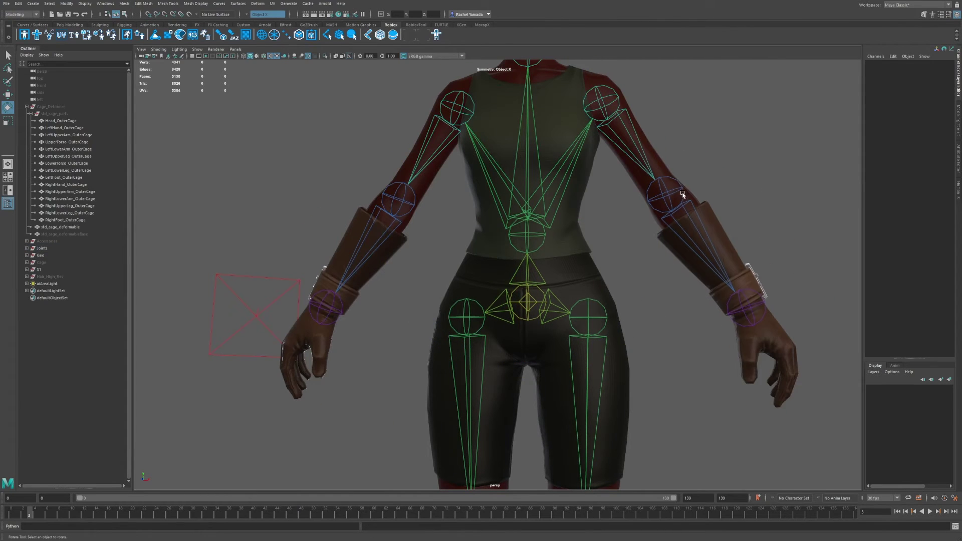
Step: Try rotating the LeftUpperArm joint to test the arm's skinning, and undo the rotation
left_click(602, 105)
left_click_drag(732, 170, 740, 80)
left_click_drag(732, 180, 687, 189, "alt")
key("ctrl+z")
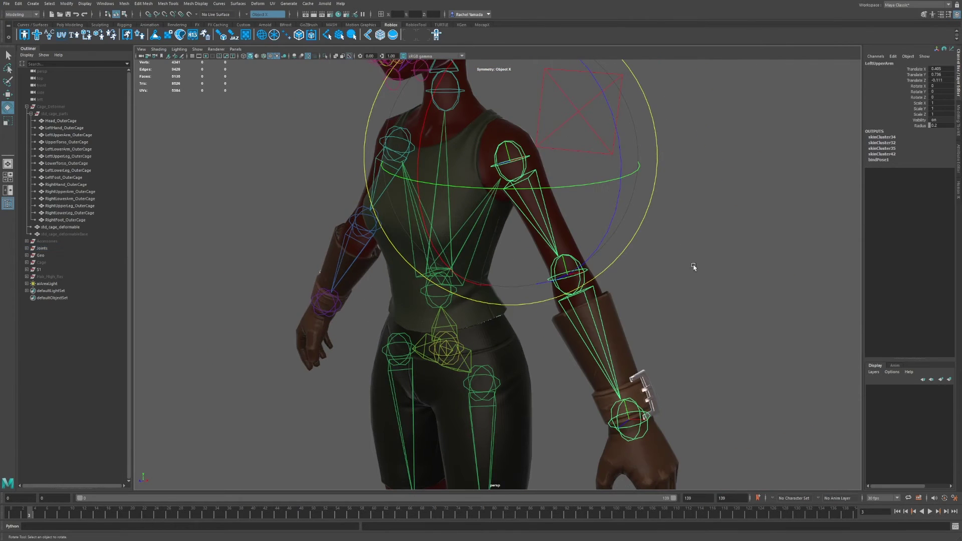
left_click(497, 137)
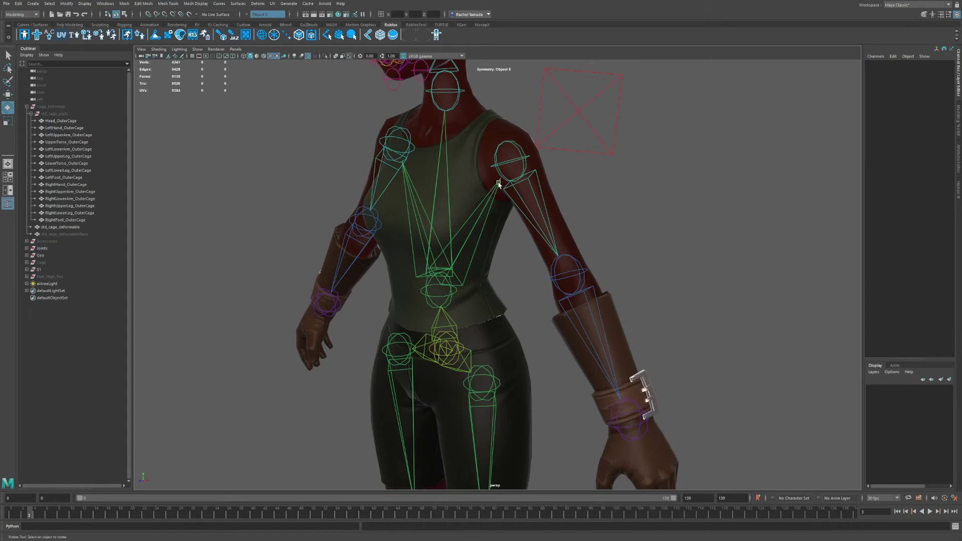
Step: Hide all the joints in the file so only the character's geometry is displayed
left_click_drag(524, 169, 620, 146, "alt")
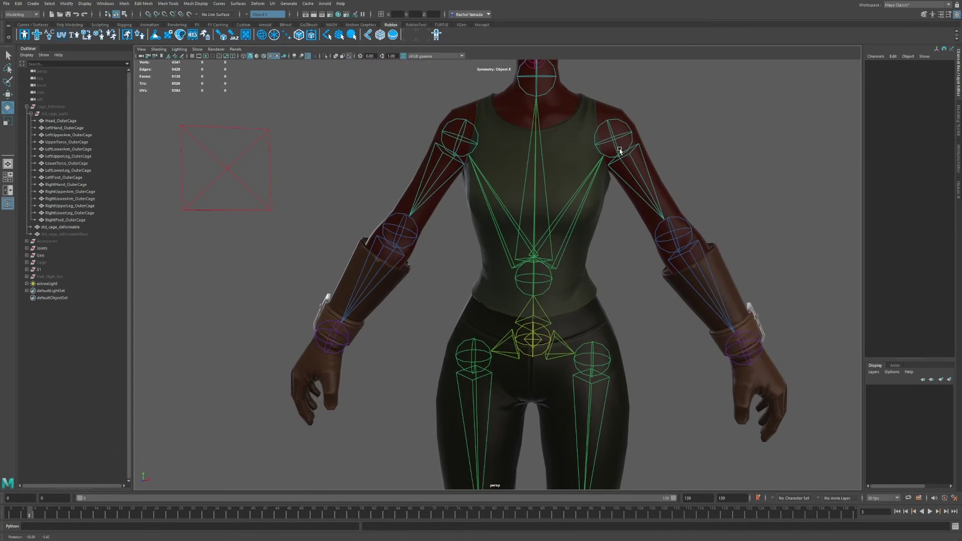
right_click_drag(641, 198, 638, 111, "alt")
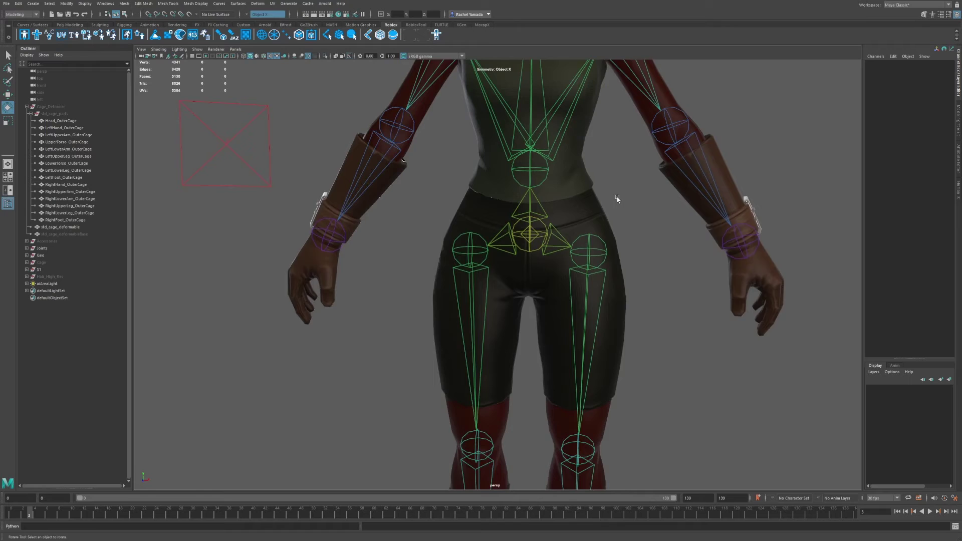
middle_click_drag(617, 197, 604, 93, "alt")
middle_click_drag(589, 264, 571, 502, "alt")
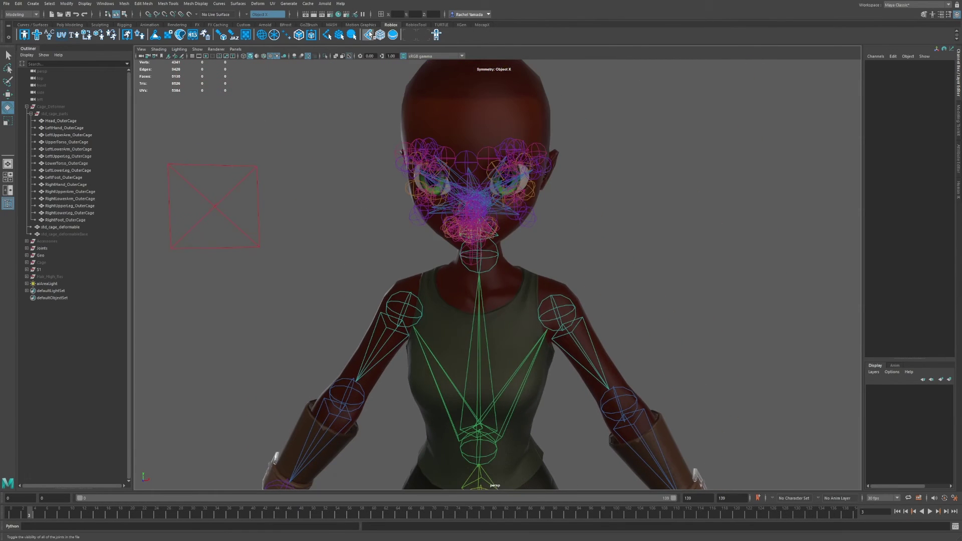
left_click(369, 34)
left_click_drag(621, 179, 627, 172, "alt")
Step: Play back the character's animation, stop it at frame 0 and examine the face
key("alt+v")
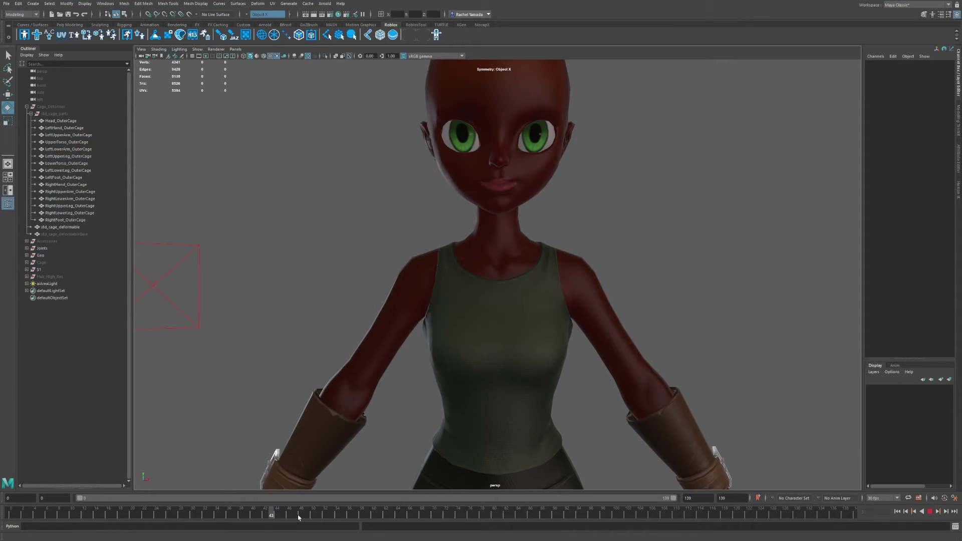
key("alt+v")
scroll(505, 176, "up", 3)
scroll(519, 205, "up", 2)
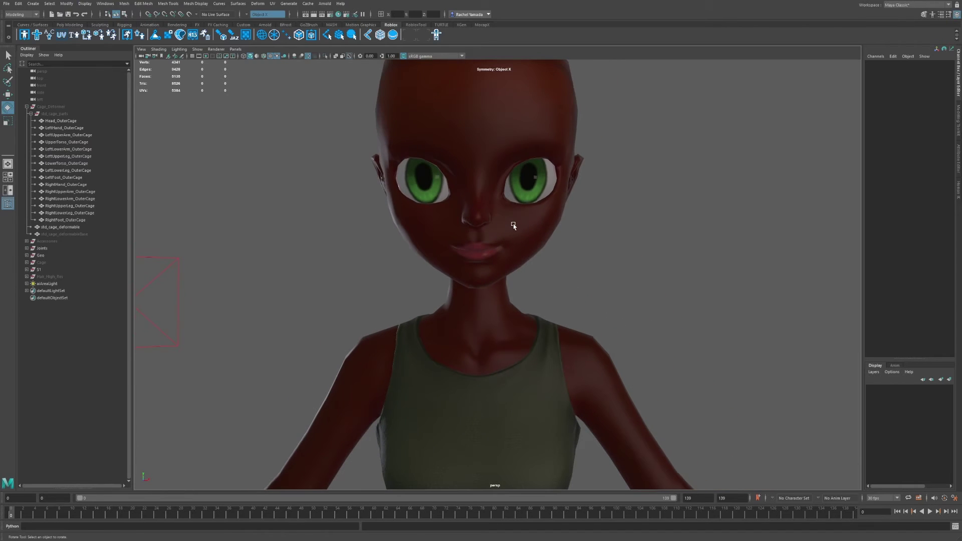
Step: Expand the extra attributes of Head_Geo's transform and review the facial pose names assigned to each frame
left_click(514, 226)
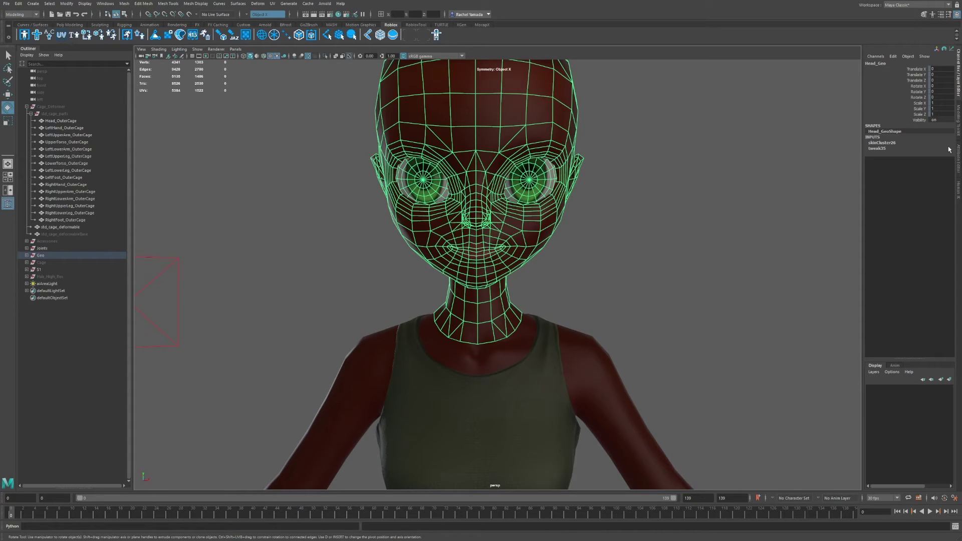
left_click(958, 164)
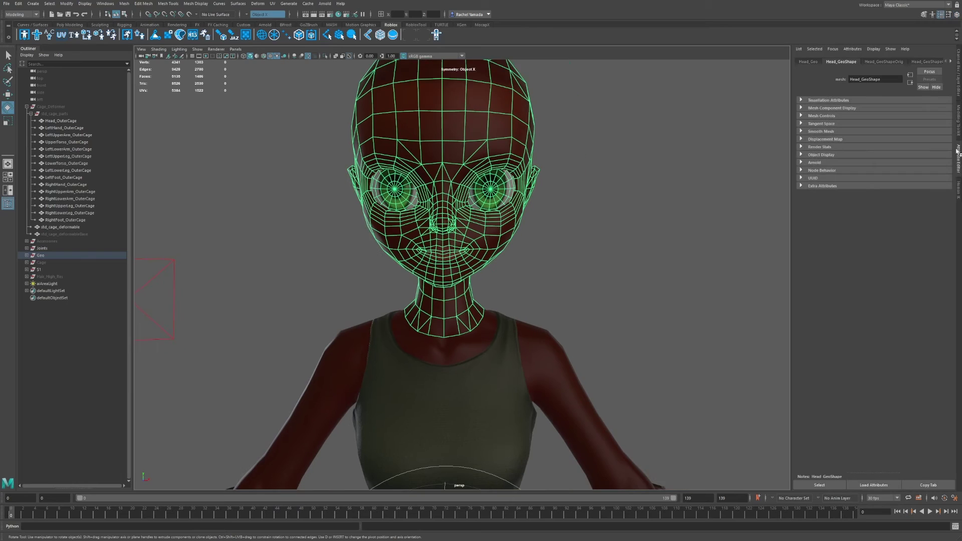
left_click(809, 61)
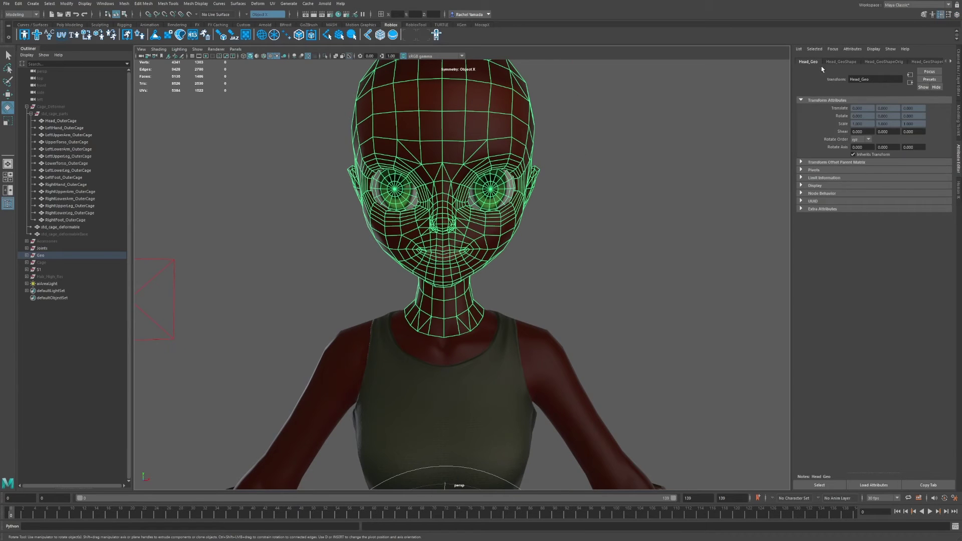
left_click(804, 209)
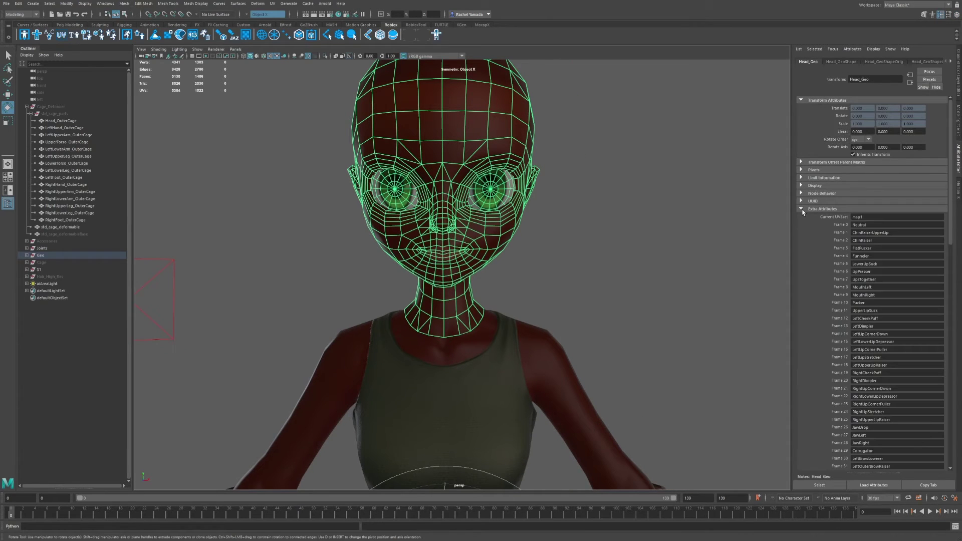
scroll(877, 230, "down", 6)
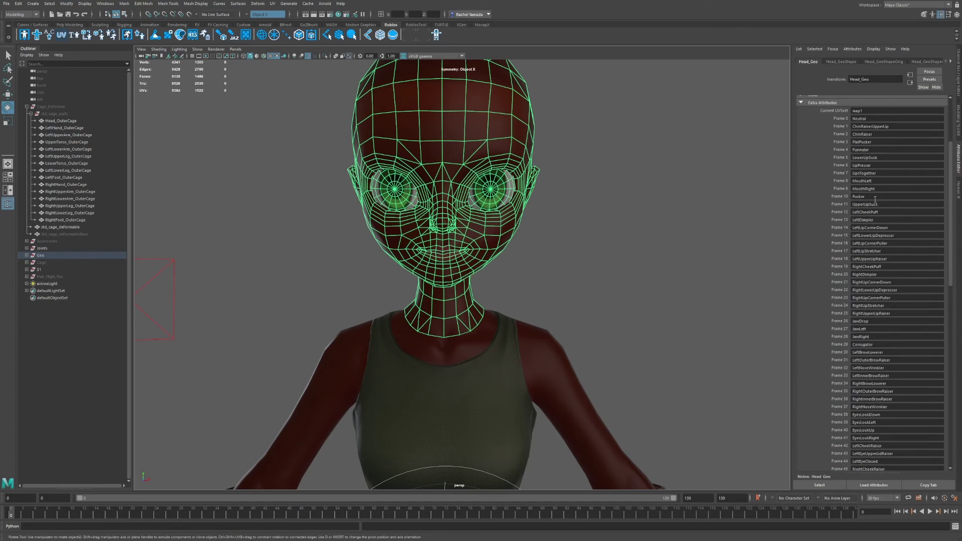
scroll(875, 198, "up", 6)
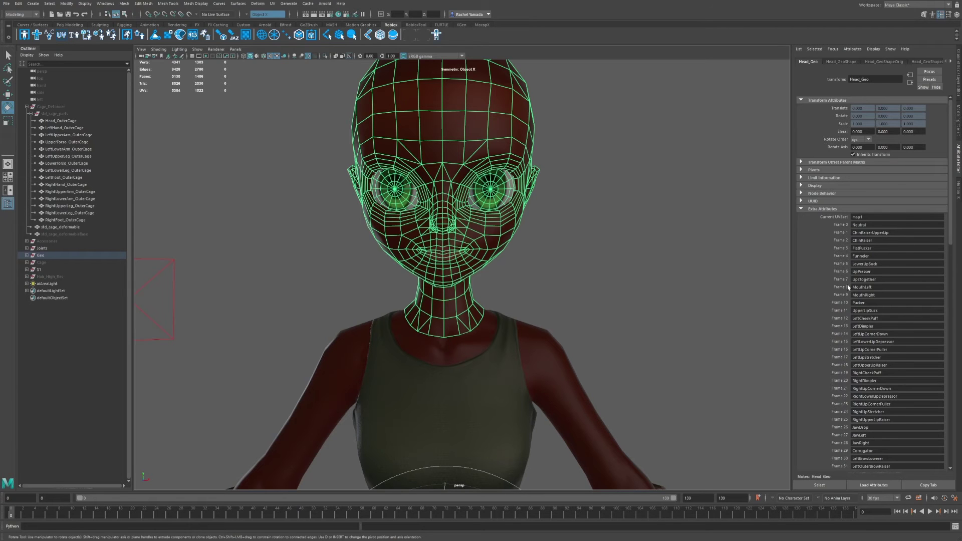
scroll(875, 309, "down", 12)
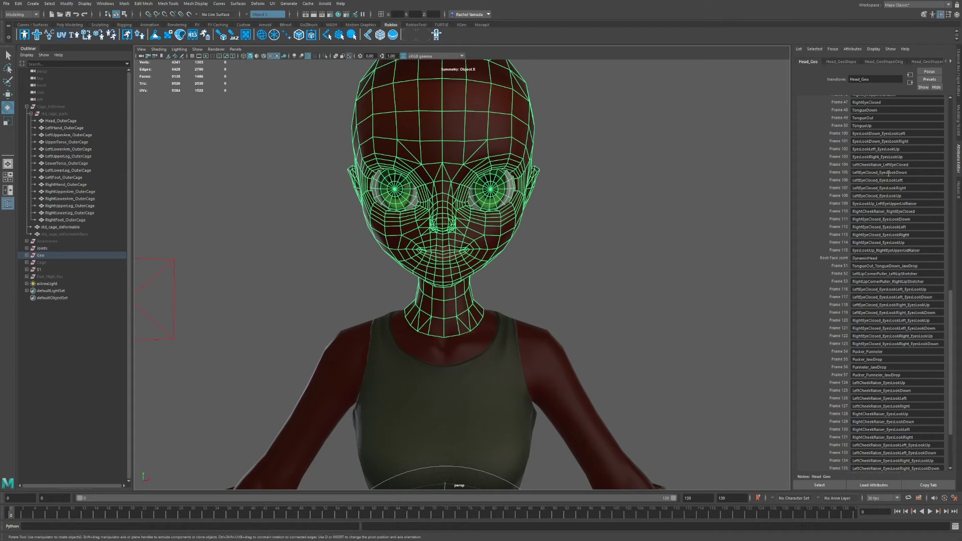
scroll(892, 193, "up", 5)
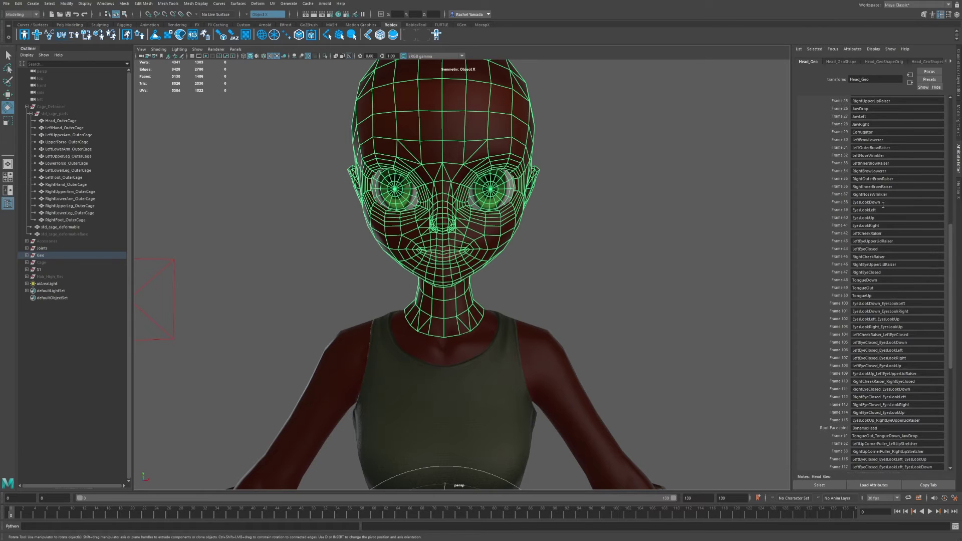
scroll(884, 203, "down", 1)
scroll(885, 358, "down", 4)
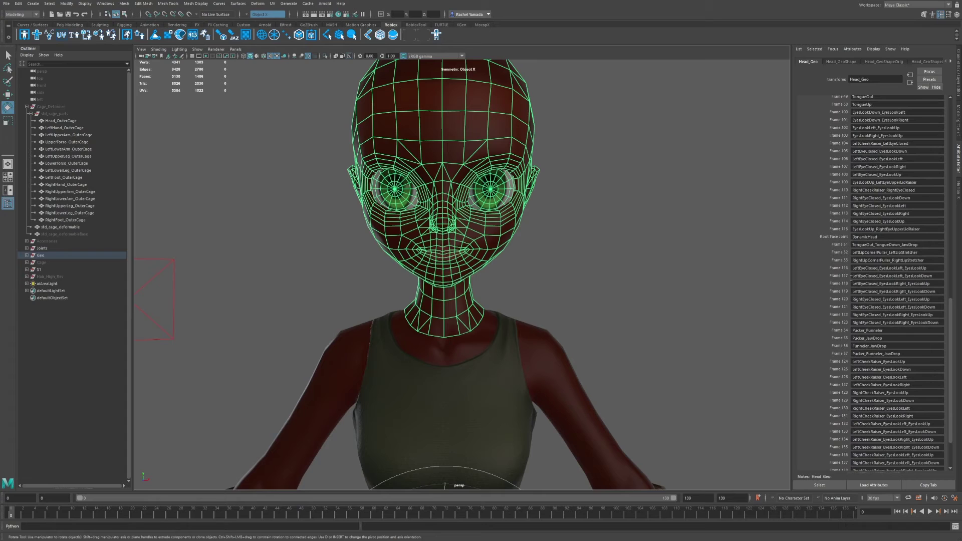
left_click(565, 270)
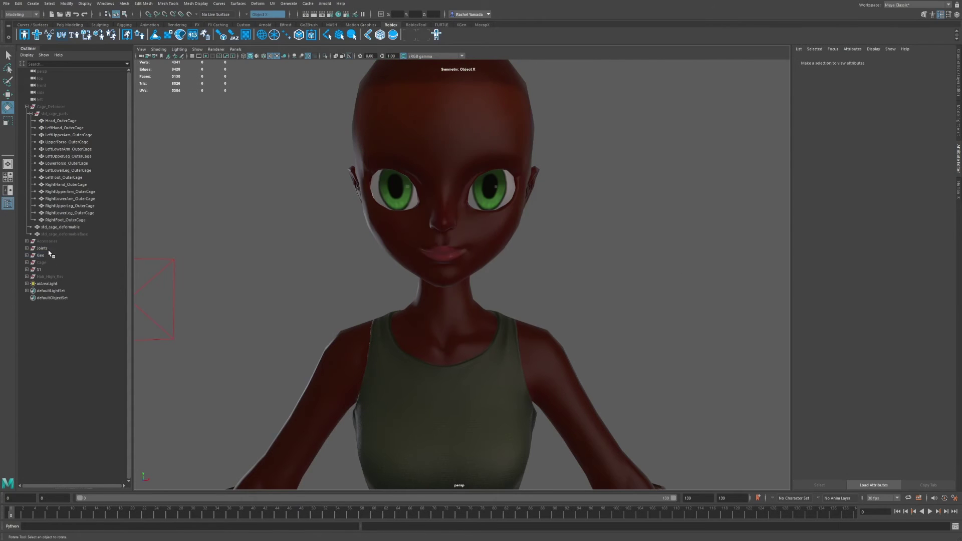
Step: Collapse the hidden Cage_Deformer group, then show the Accessories group and expand its whole hierarchy
left_click(43, 108)
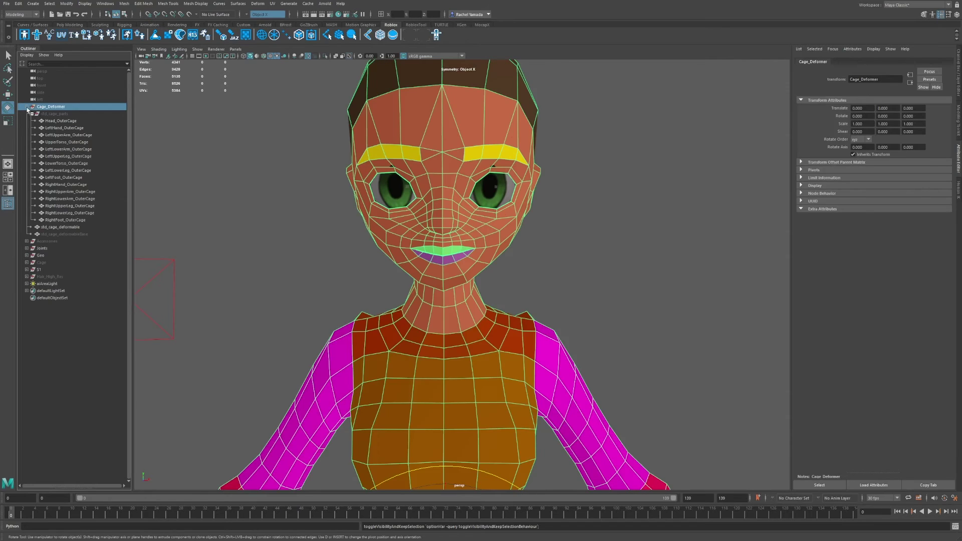
left_click(27, 107)
key("h")
left_click(45, 114)
key("h")
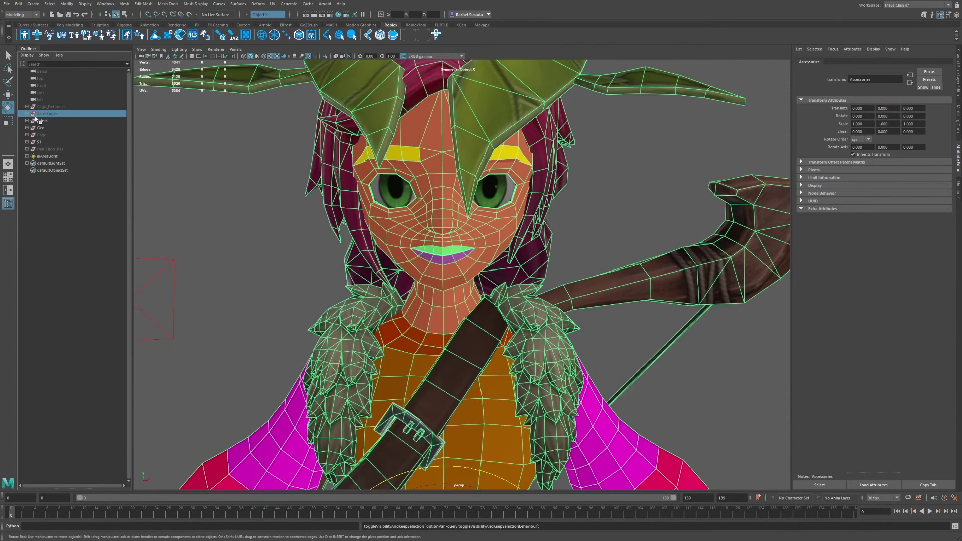
scroll(323, 126, "down", 3)
left_click(26, 113, "shift")
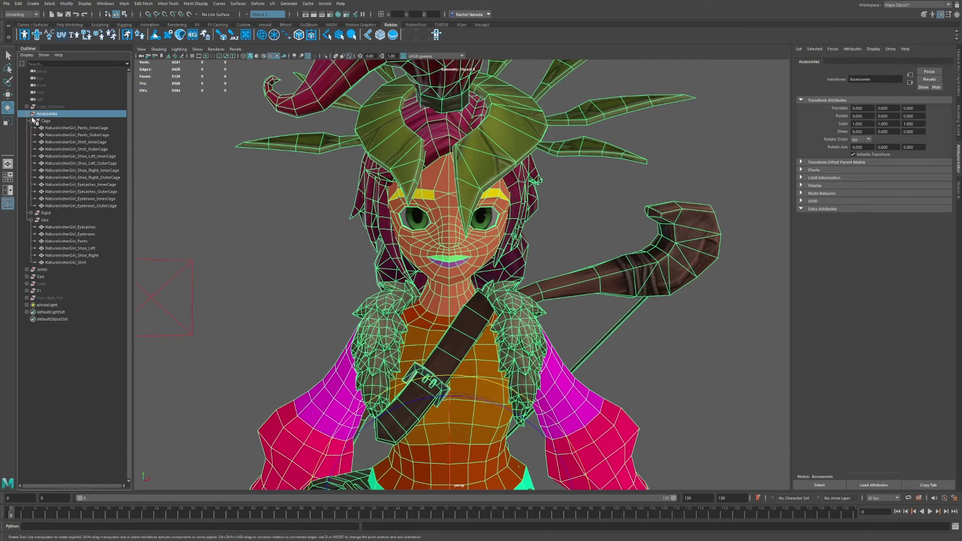
Step: Compare the inner and outer cage meshes of the pants and the shirt's inner cage in the Accessories group
left_click(84, 128)
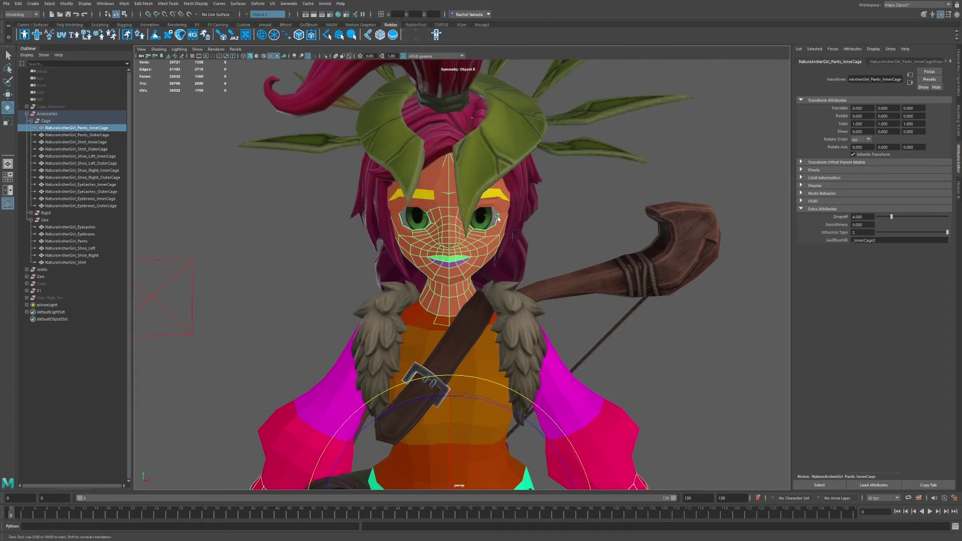
key("f")
left_click(100, 135)
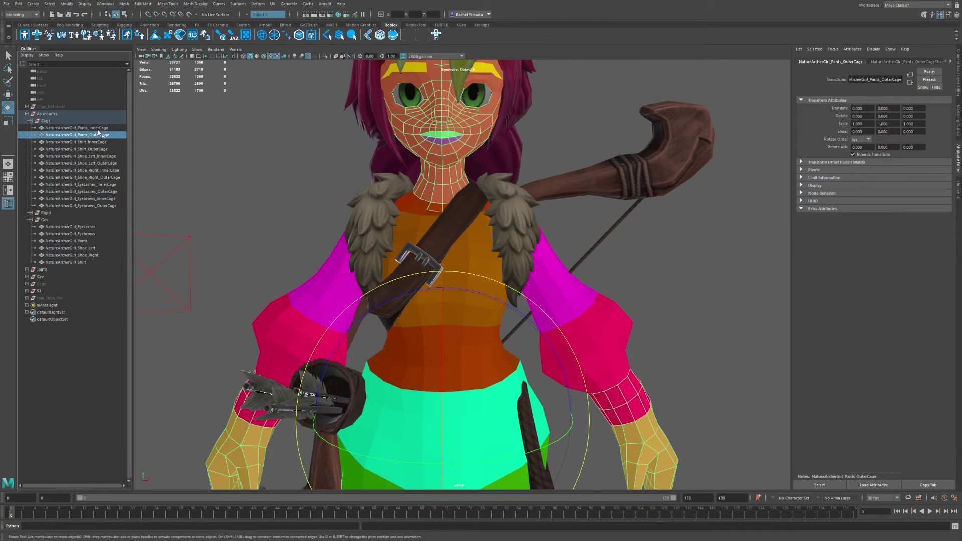
left_click(98, 129)
left_click(99, 136)
left_click(97, 129)
left_click(99, 142)
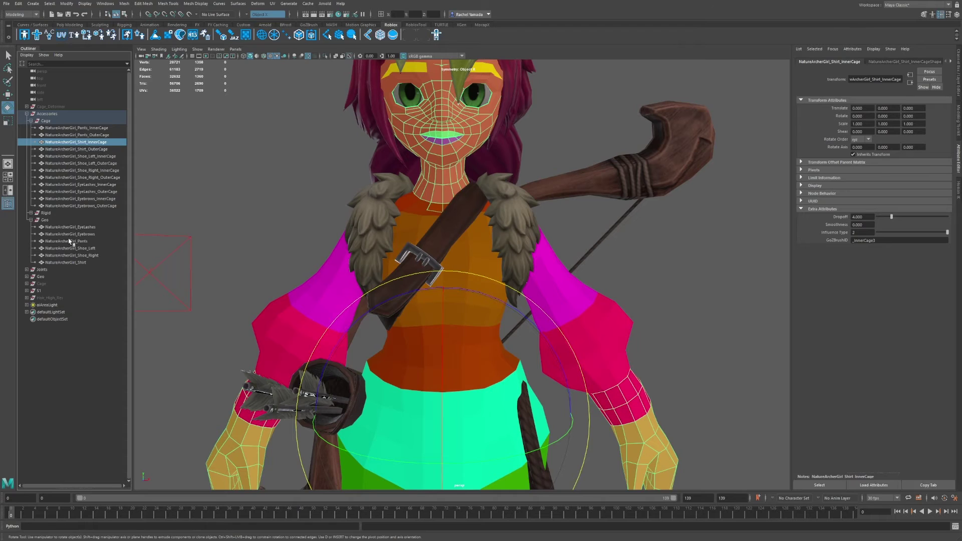
left_click(79, 129)
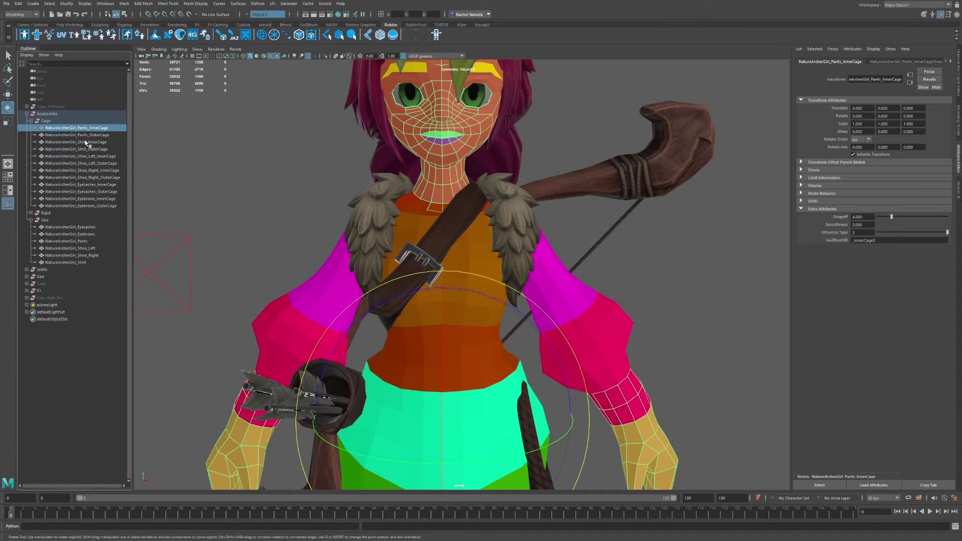
Step: Hide all accessory cages from NatureArcherGirl_Shirt_InnerCage through NatureArcherGirl_Eyebrows_OuterCage, leaving the two pants cages shown
left_click(86, 143)
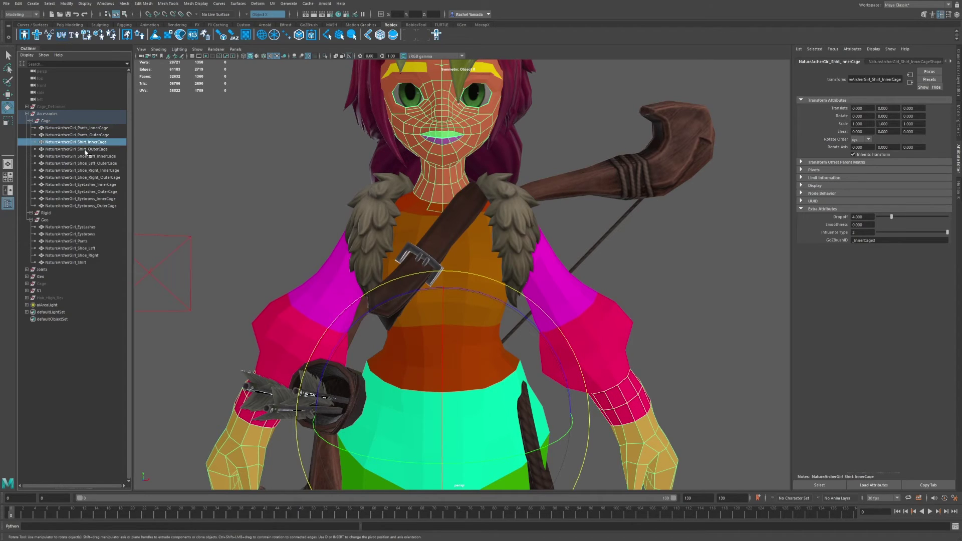
left_click(88, 206, "shift")
key("ctrl+h")
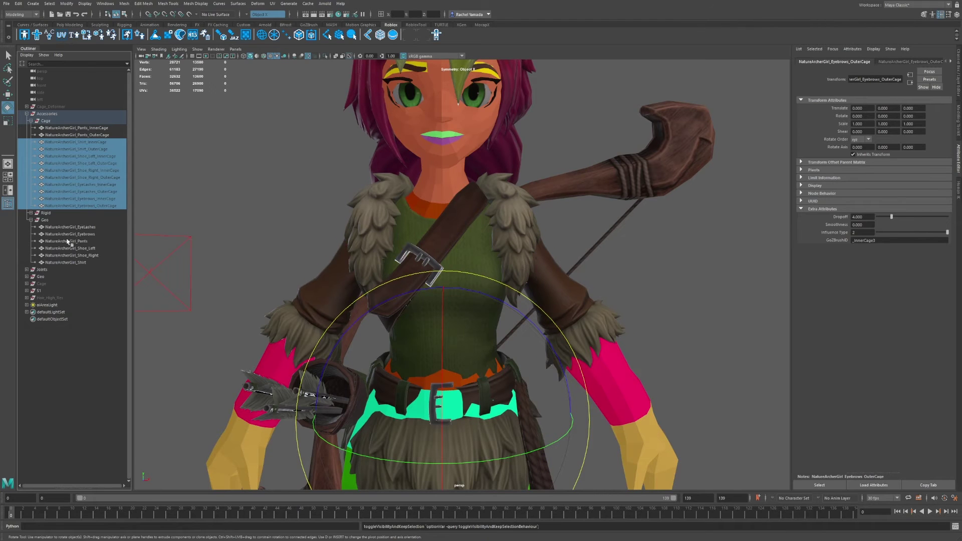
Step: Hide the meshes in the Accessories Geo group except NatureArcherGirl_Pants, and clear the selection
left_click(68, 234)
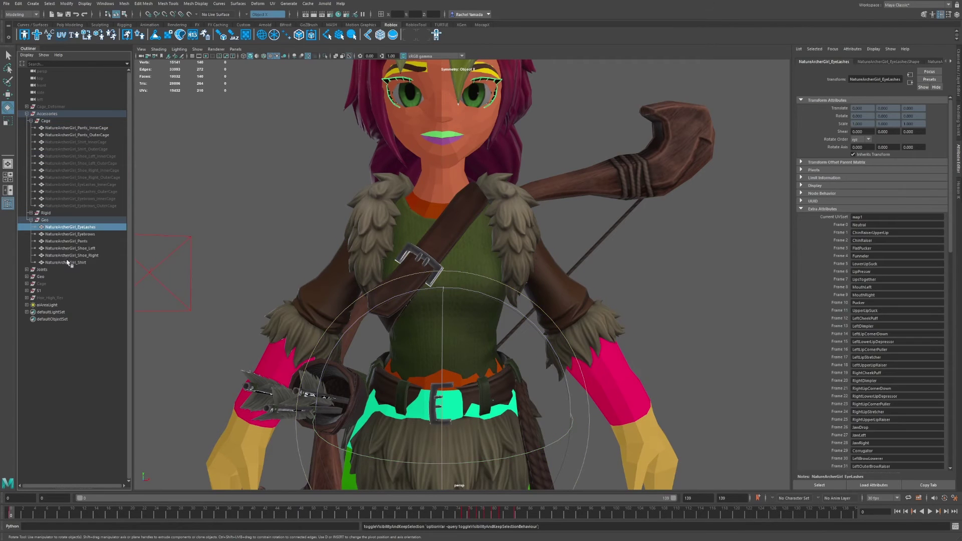
left_click(67, 262, "shift")
left_click(66, 241, "ctrl")
key("ctrl+h")
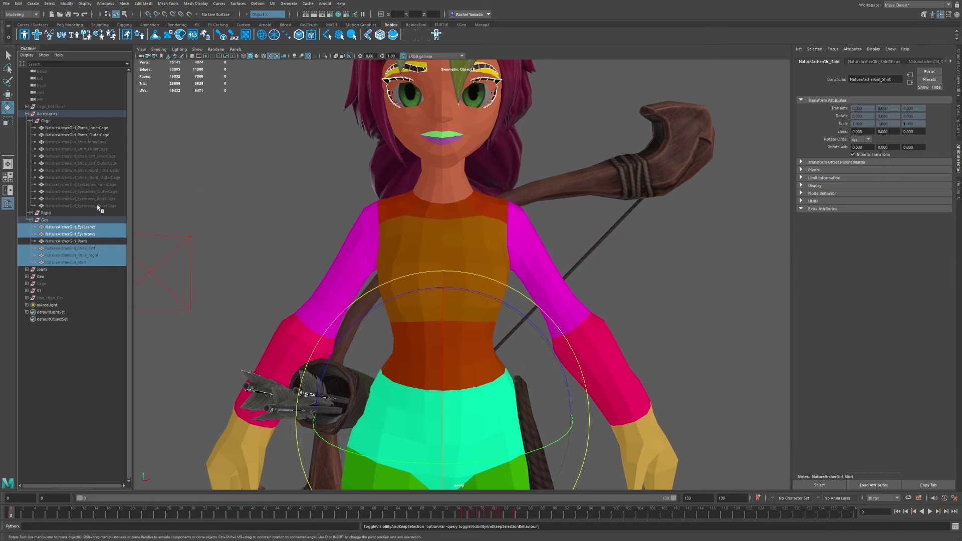
scroll(218, 184, "down", 3)
left_click(242, 179)
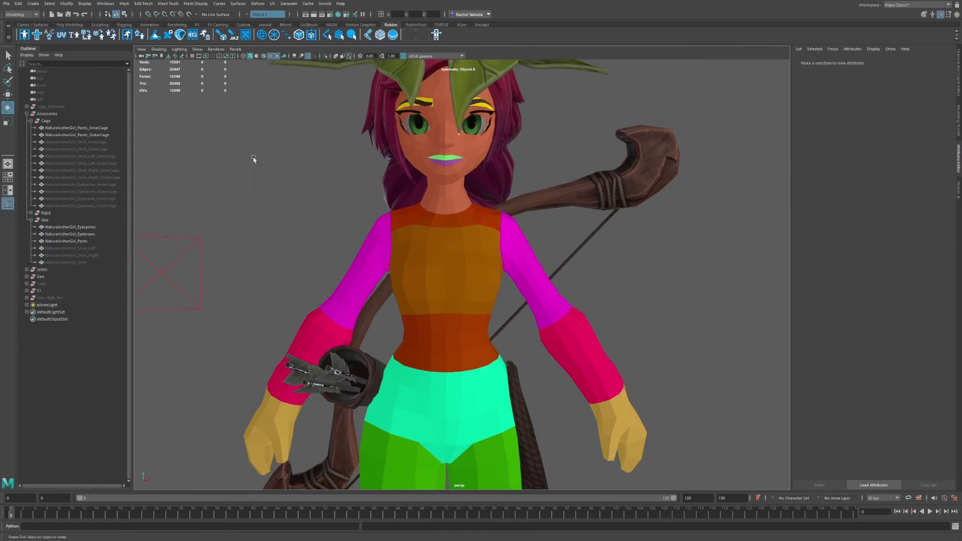
Step: Expand the Rigid accessories group and hide it, and clear the selection
left_click(46, 213)
left_click(32, 213)
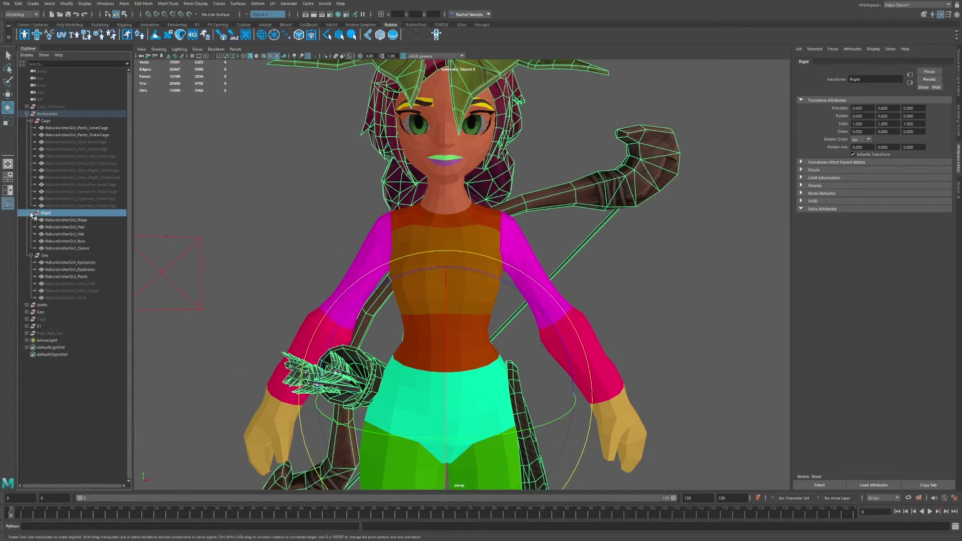
key("ctrl+h")
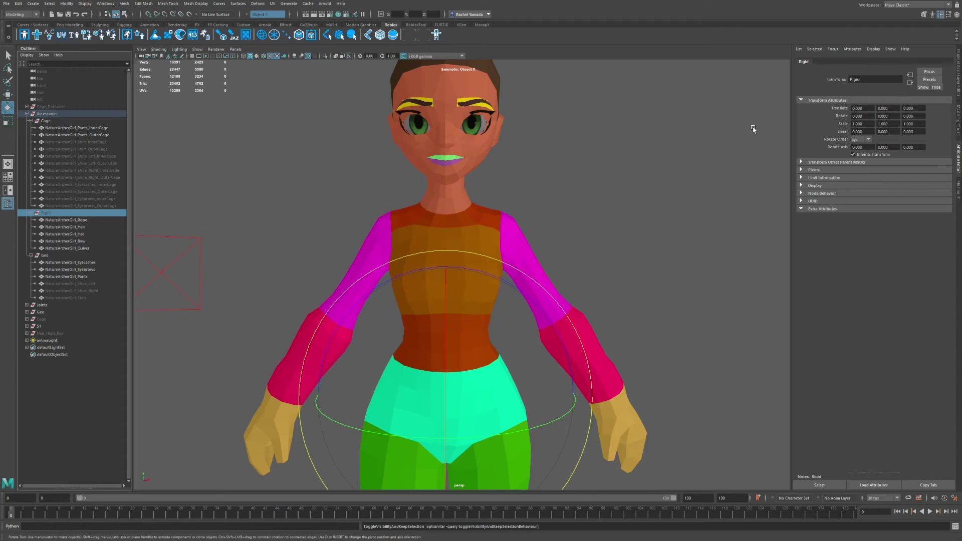
middle_click_drag(456, 147, 477, 190, "alt")
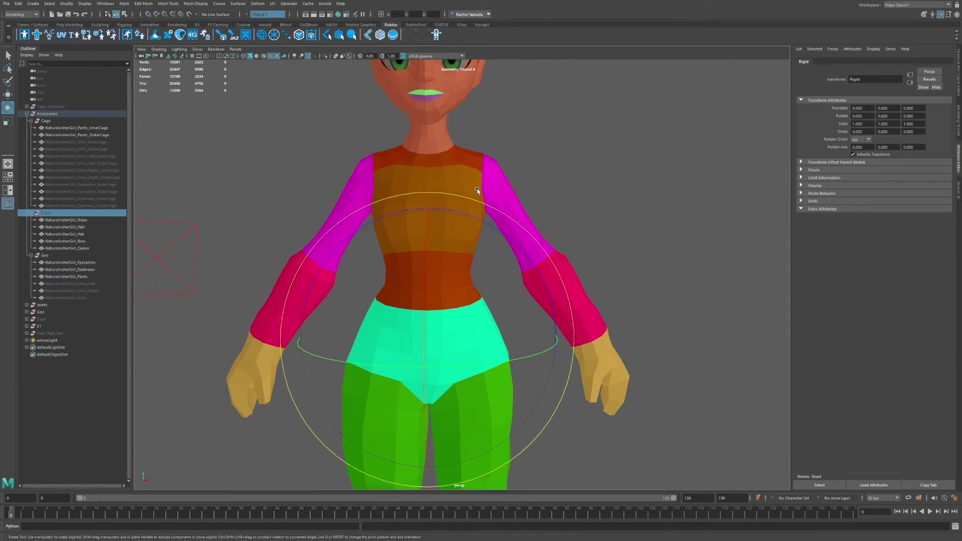
left_click(612, 118)
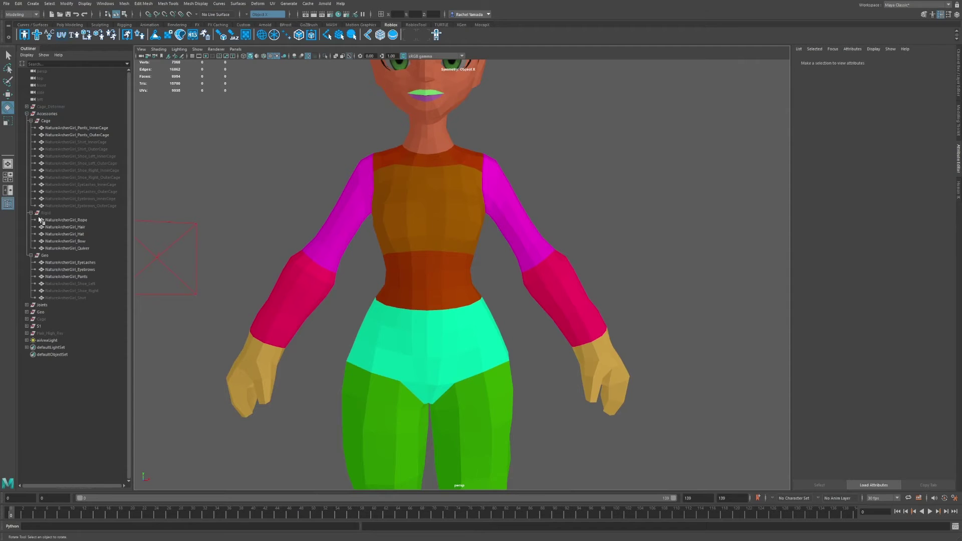
Step: Select NatureArcherGirl_Pants_OuterCage and examine it around the hips and legs with X-Ray shading
left_click(404, 157)
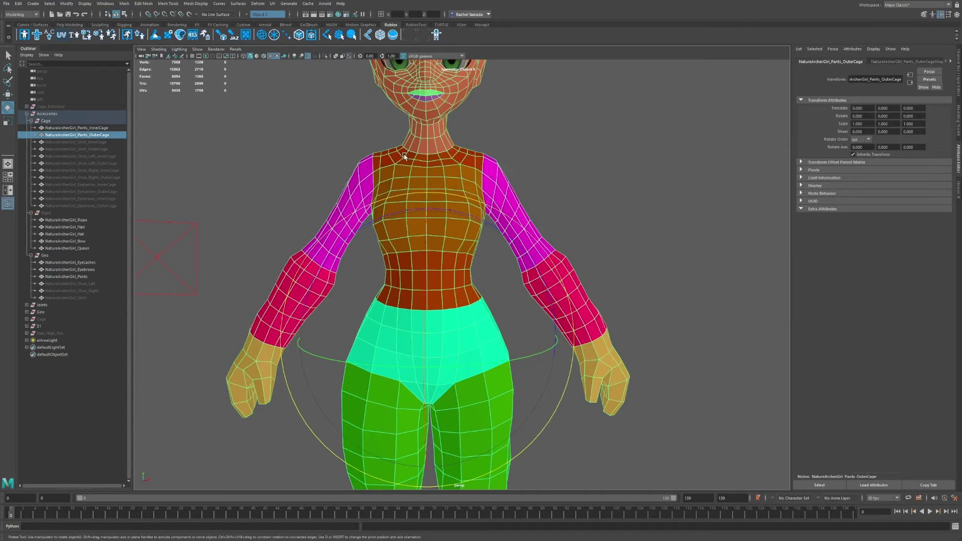
middle_click_drag(604, 184, 612, 124, "alt")
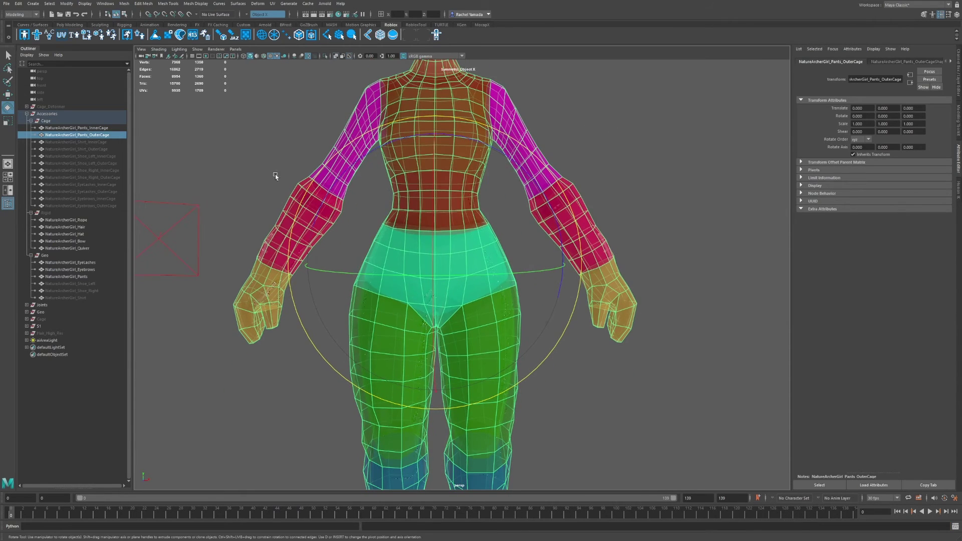
Step: Select NatureArcherGirl_Pants and examine its mesh inside the cages from the waist down to the calves
middle_click_drag(423, 378, 425, 268, "alt")
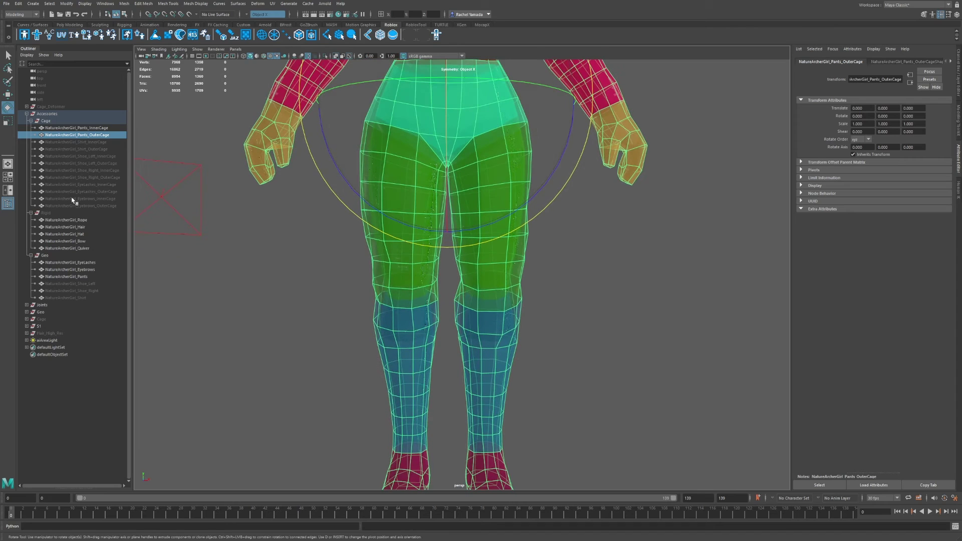
left_click(71, 277)
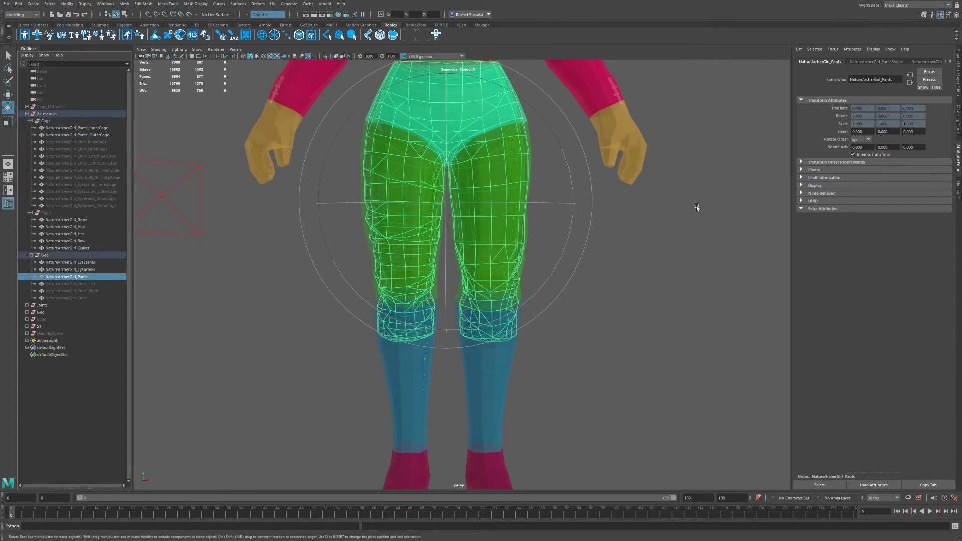
middle_click_drag(696, 206, 677, 279, "alt")
scroll(673, 277, "up", 5)
scroll(673, 277, "down", 2)
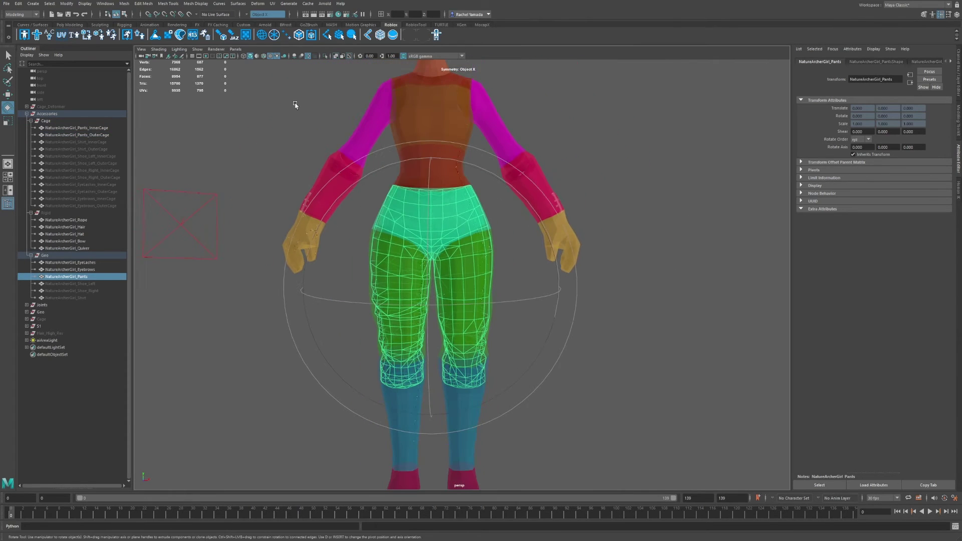
Step: Hide NatureArcherGirl_Pants_OuterCage, inspect the pants mesh over the inner cage without X-Ray shading, and clear the selection
left_click(97, 134)
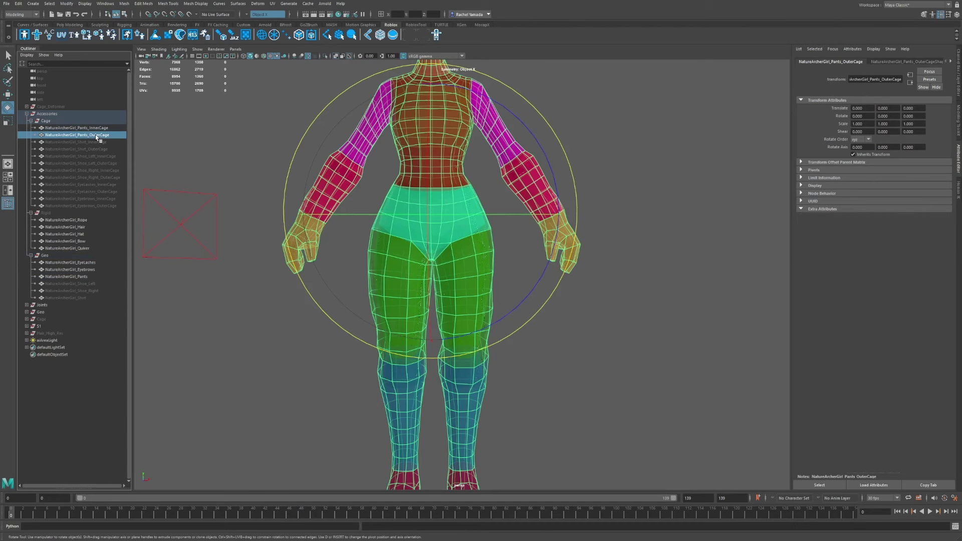
key("ctrl+h")
left_click(662, 150)
left_click(400, 296)
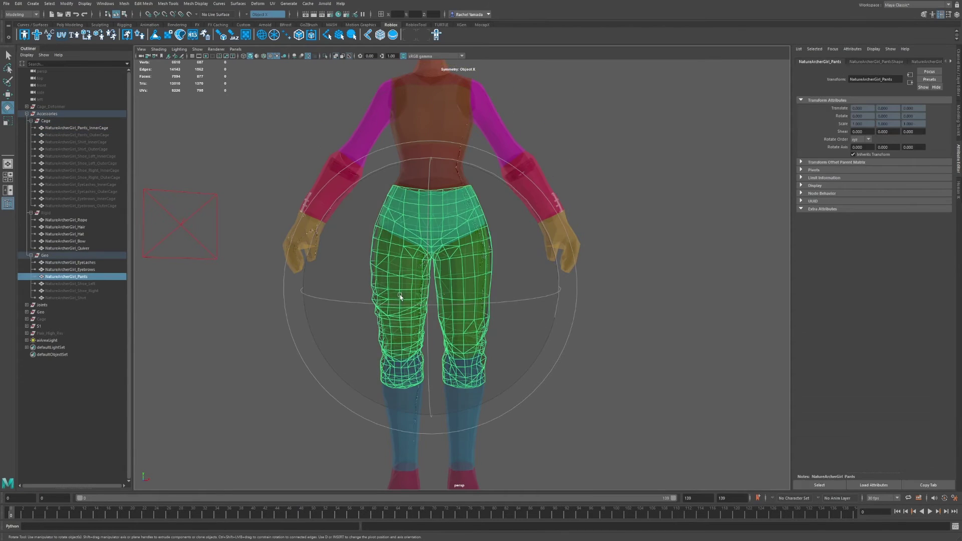
left_click(694, 266)
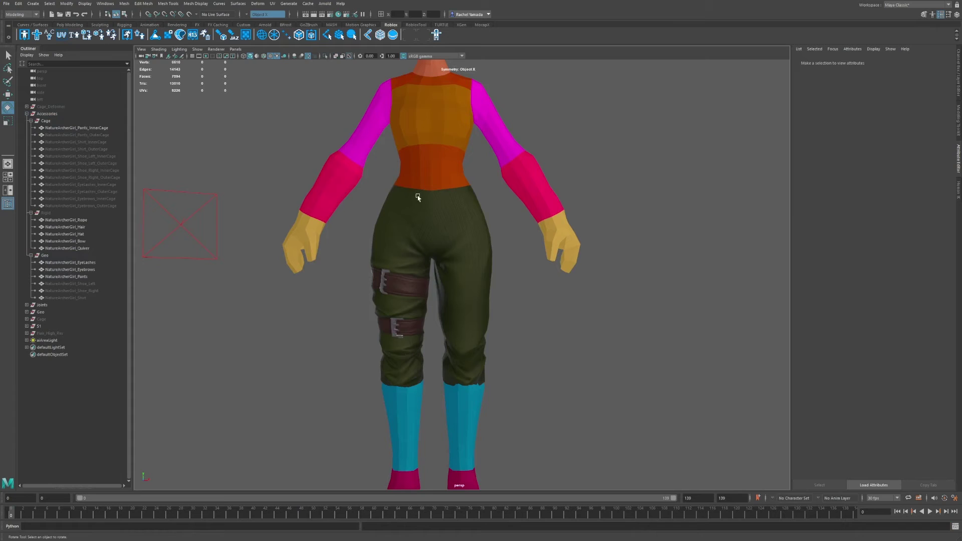
middle_click_drag(549, 131, 544, 168, "alt")
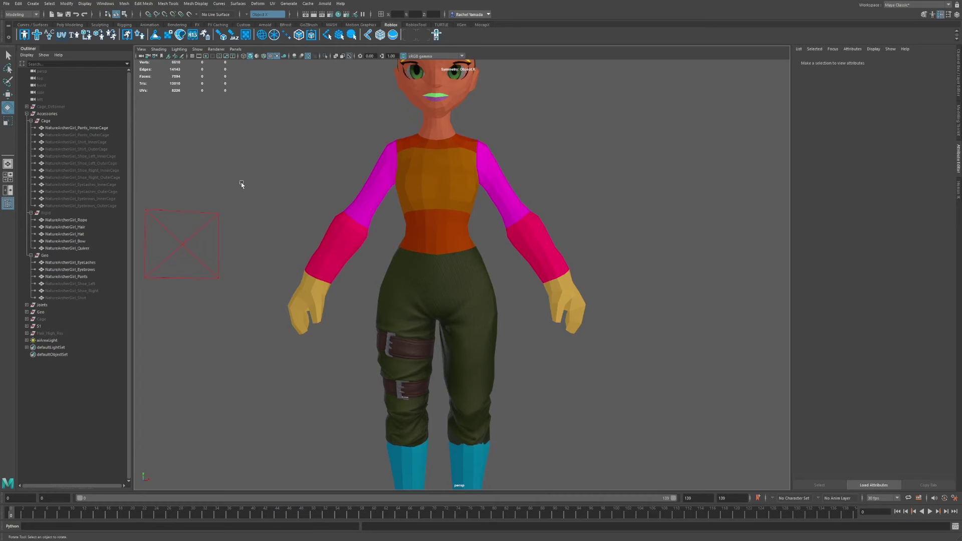
Step: Unhide NatureArcherGirl_Pants_OuterCage and examine how it encloses the pants at the hips and legs with X-Ray shading
left_click(86, 137)
key("shift+h")
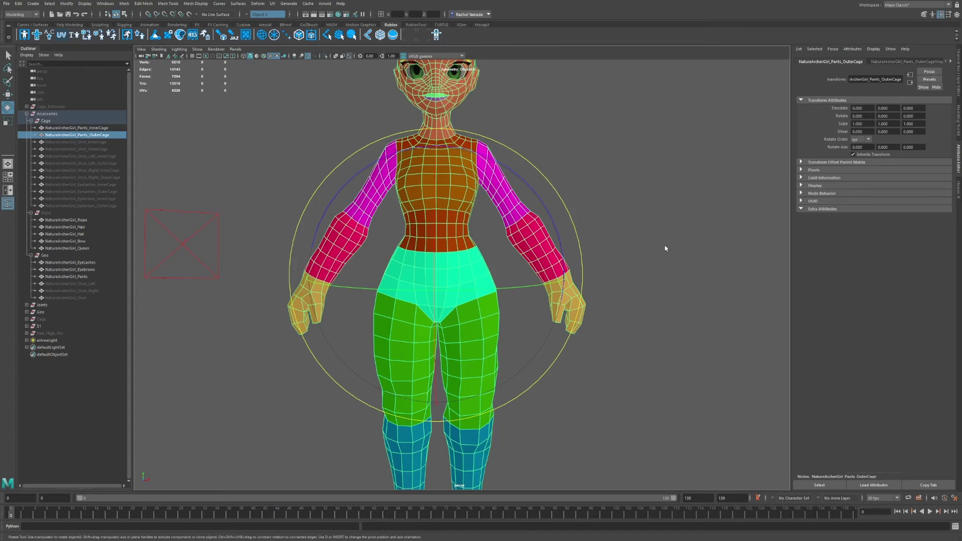
left_click(446, 303)
middle_click_drag(638, 302, 638, 215, "alt")
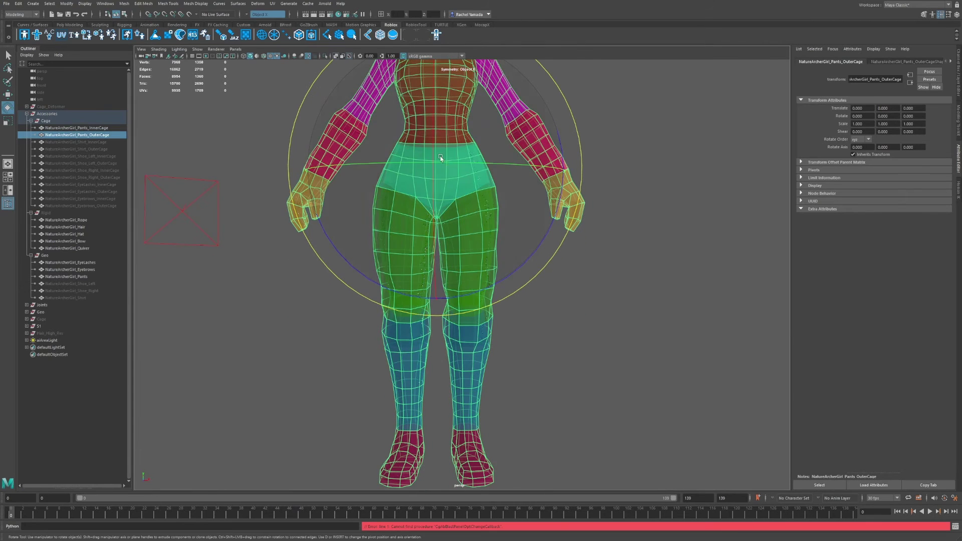
middle_click_drag(441, 135, 448, 212, "alt")
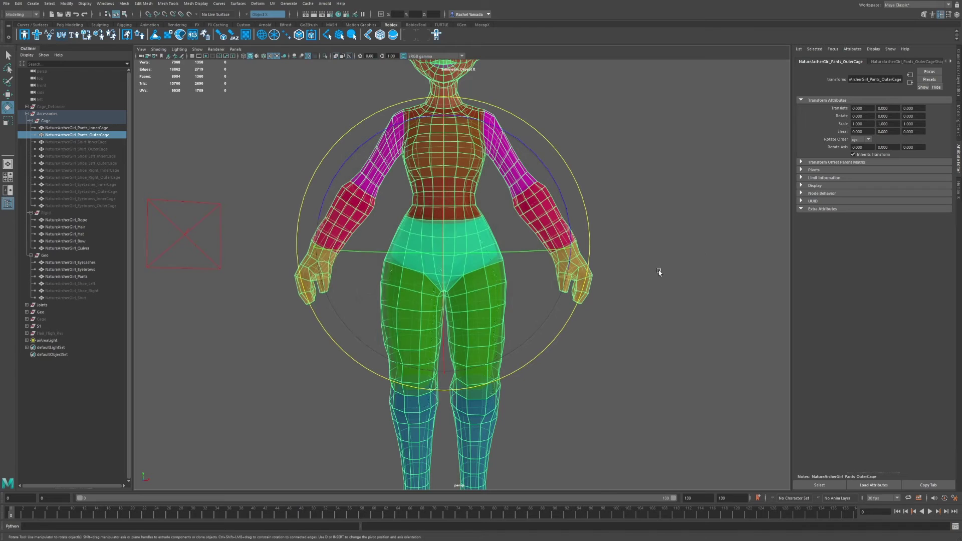
scroll(666, 217, "up", 4)
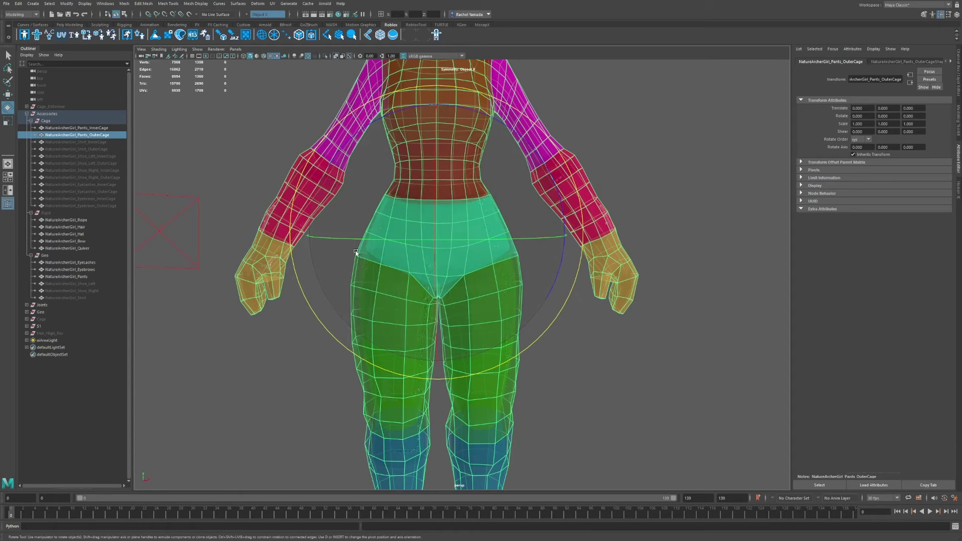
left_click(607, 405)
middle_click_drag(512, 388, 521, 330, "alt")
left_click(512, 274)
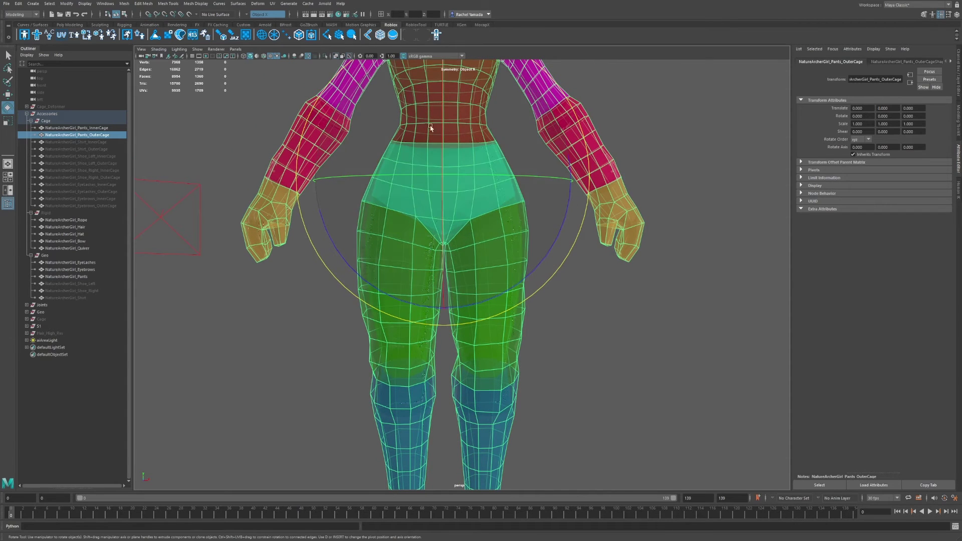
middle_click_drag(485, 166, 491, 300, "alt")
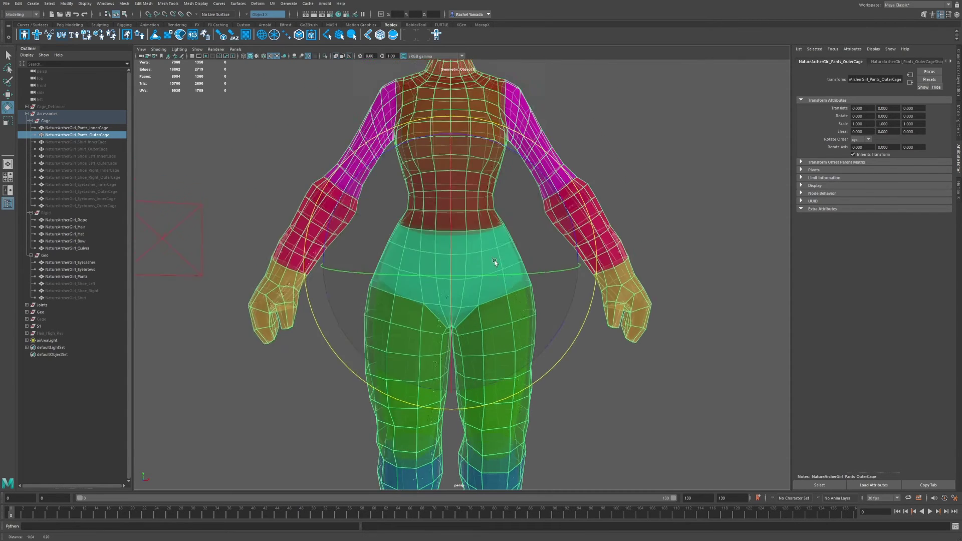
Step: Compare NatureArcherGirl_Pants_InnerCage with NatureArcherGirl_Pants_OuterCage by selecting each in turn, ending on the outer cage
left_click_drag(580, 140, 404, 149, "shift")
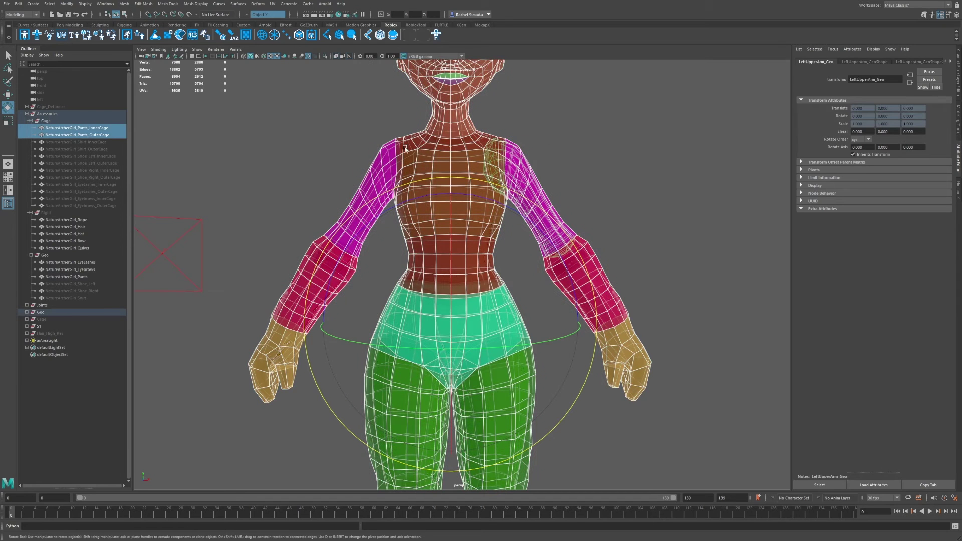
left_click(99, 127)
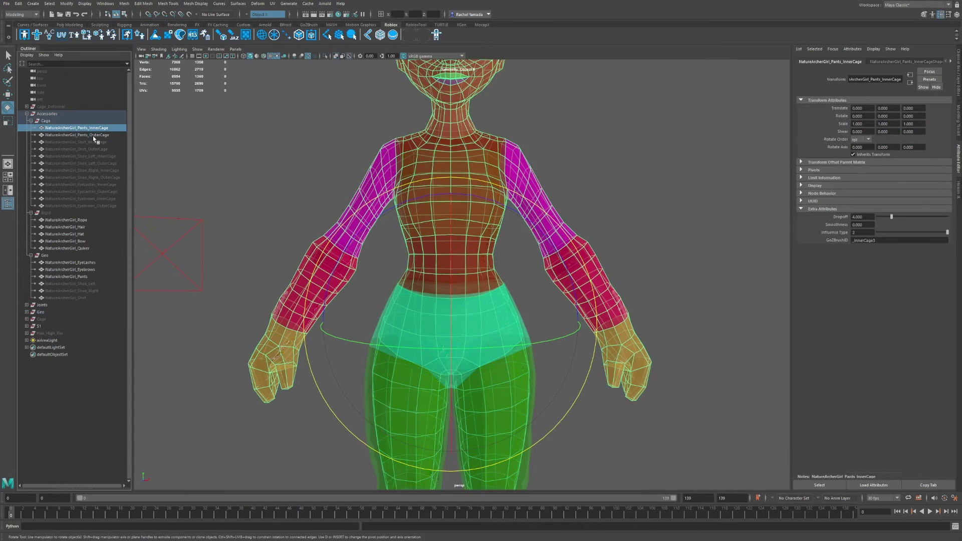
key("f")
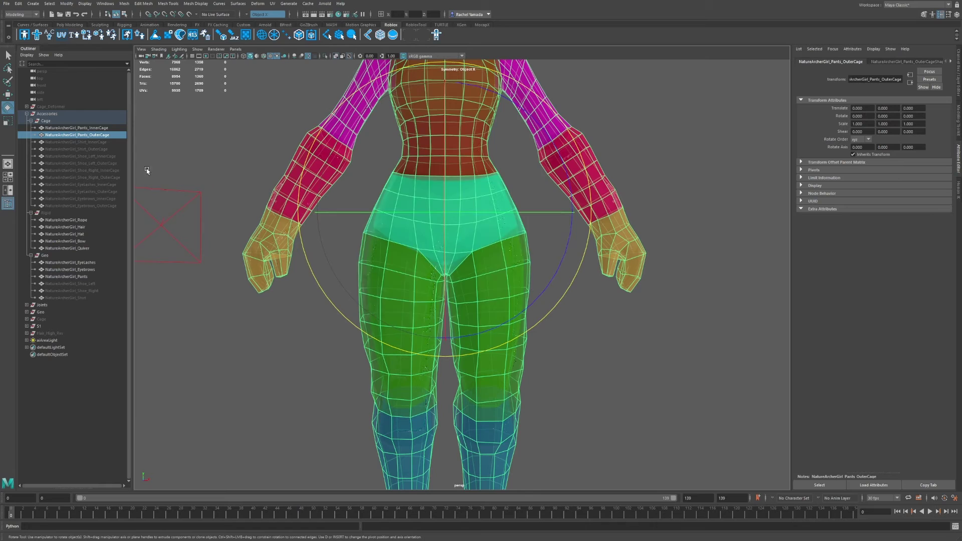
left_click(62, 128)
left_click(61, 135)
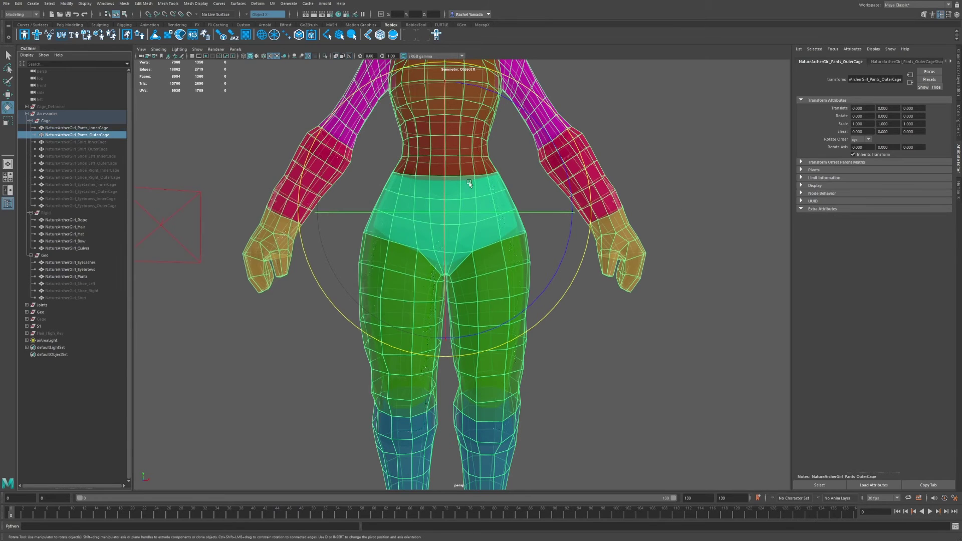
Step: Unhide all accessory cages from NatureArcherGirl_Shirt_InnerCage through NatureArcherGirl_Eyebrows_OuterCage
left_click(83, 142)
left_click(72, 206, "shift")
key("ctrl+h")
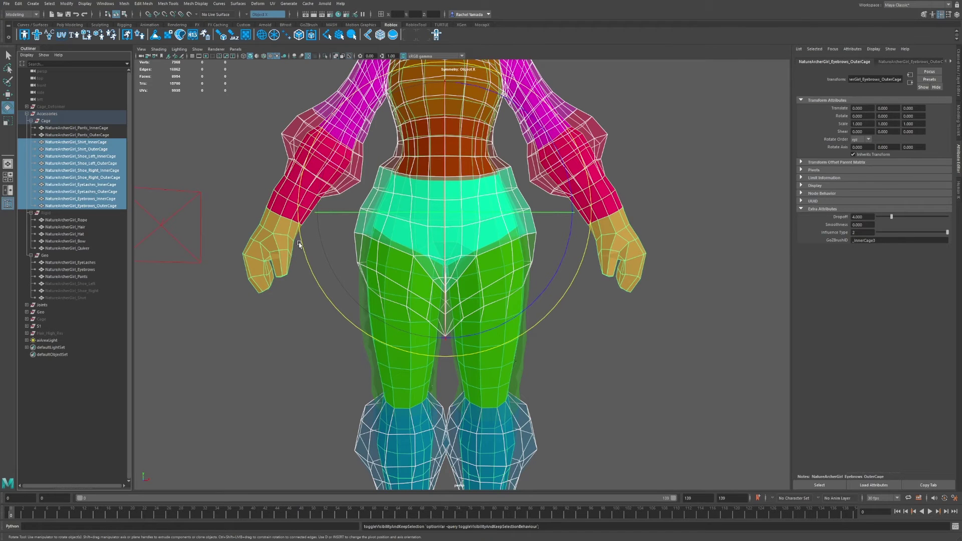
Step: Hide the whole Accessories group and its Geo subgroup, and clear the selection
left_click(62, 214)
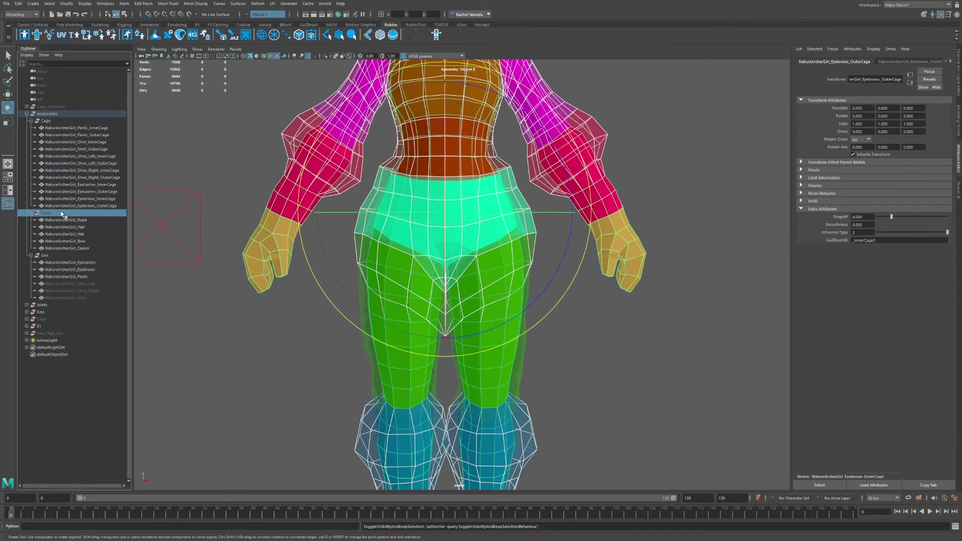
left_click(55, 115)
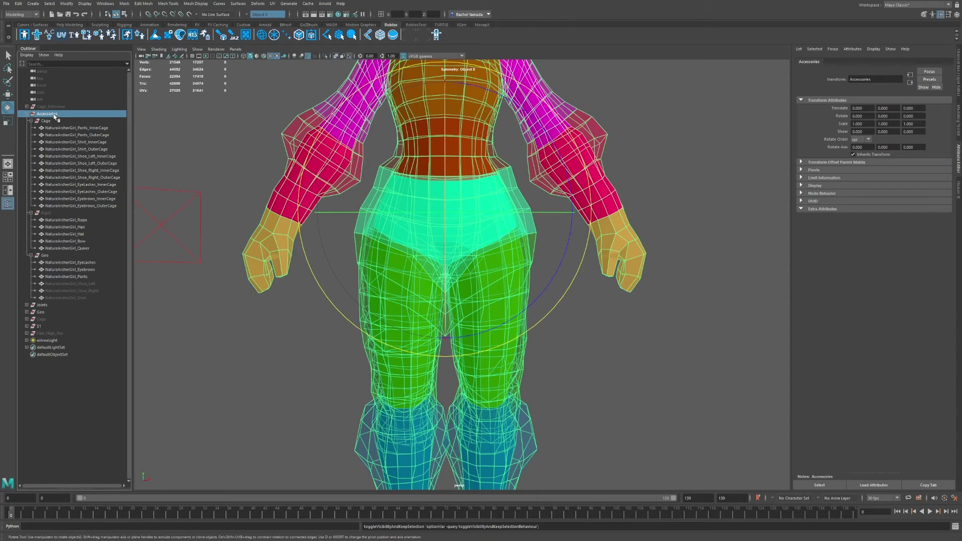
key("ctrl+h")
left_click(53, 216)
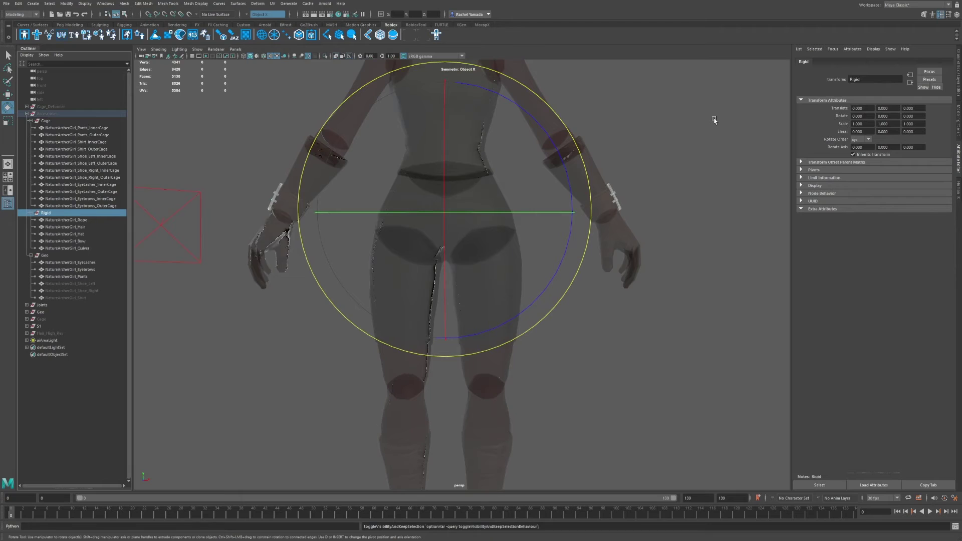
left_click(49, 256)
left_click(48, 214)
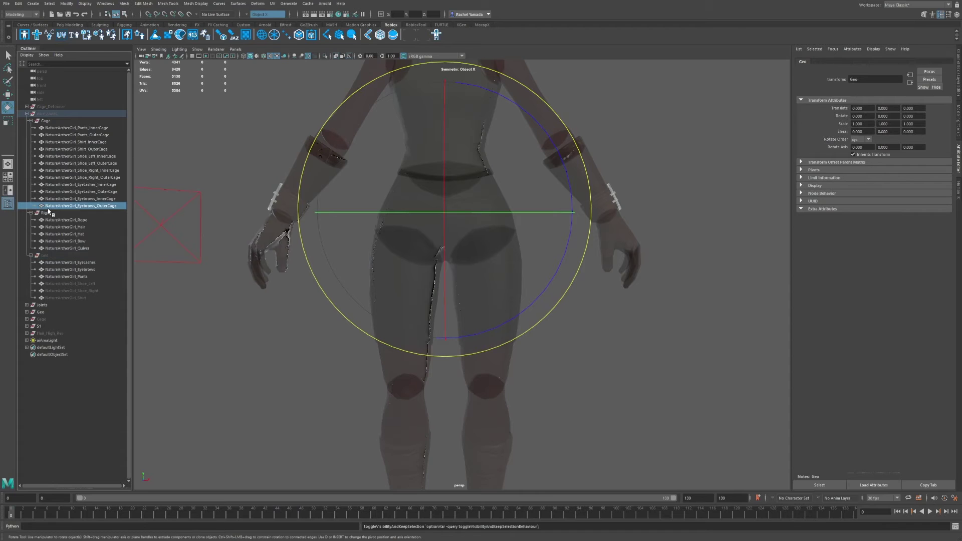
left_click(597, 145)
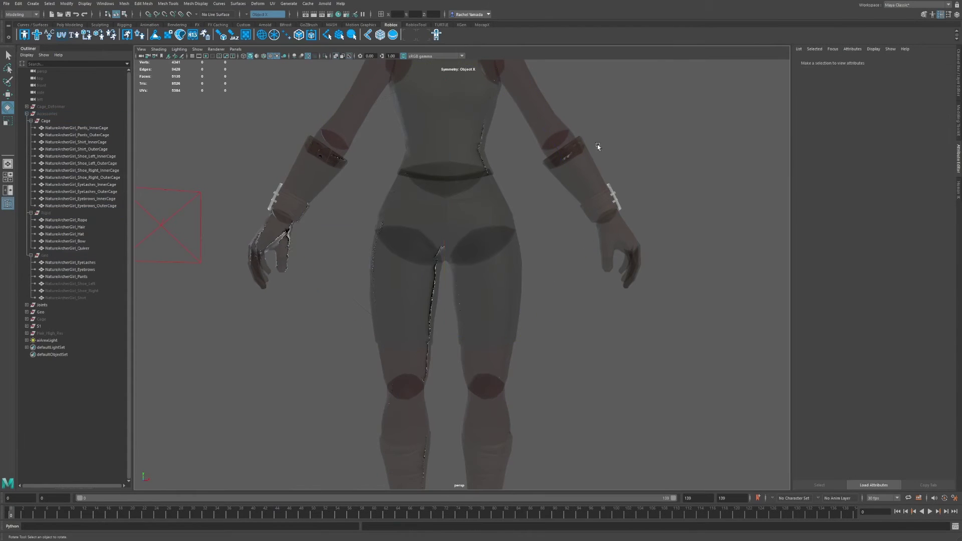
Step: Turn off X-Ray shading and inspect the avatar's base body from head to knees, selecting UpperTorso_Geo
scroll(523, 175, "up", 3)
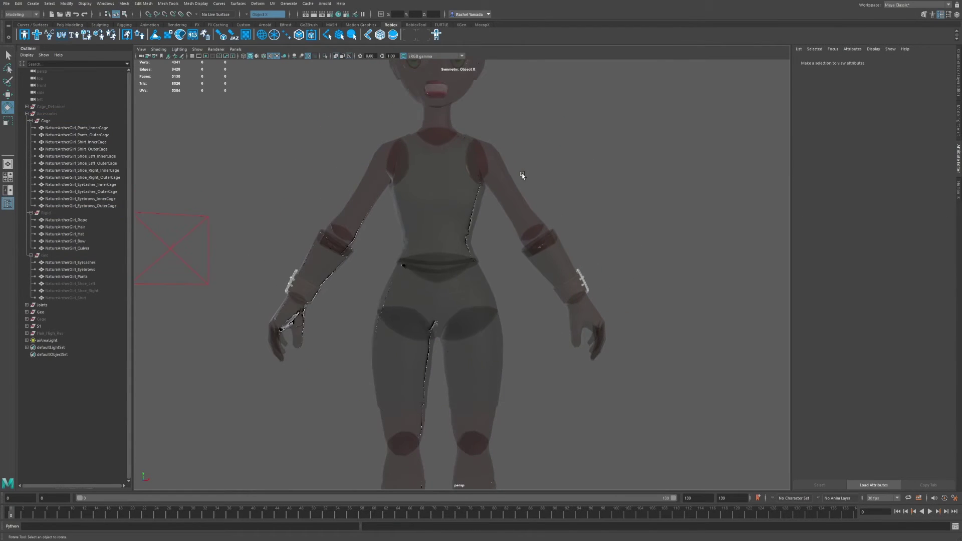
scroll(523, 175, "down", 5)
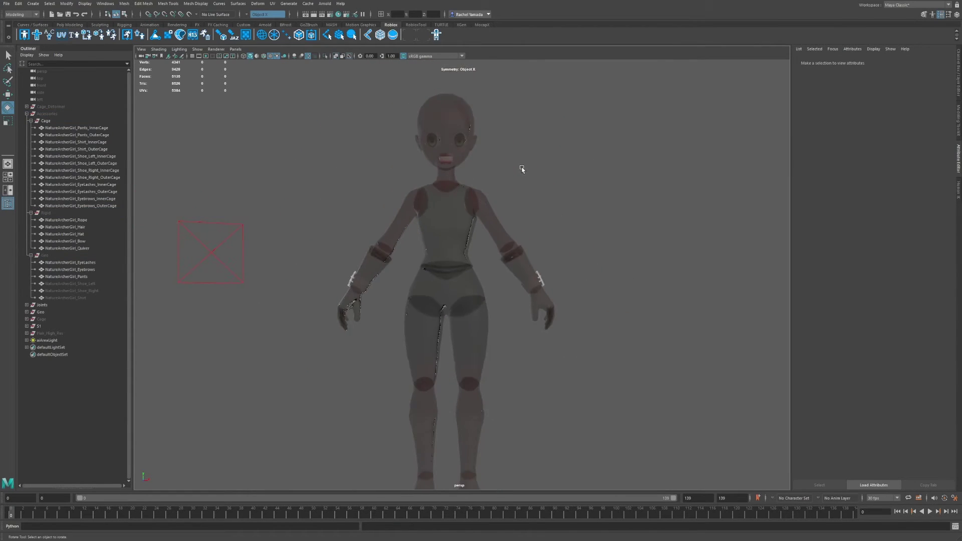
scroll(522, 165, "up", 6)
middle_click_drag(532, 134, 537, 266, "alt")
key("alt+x")
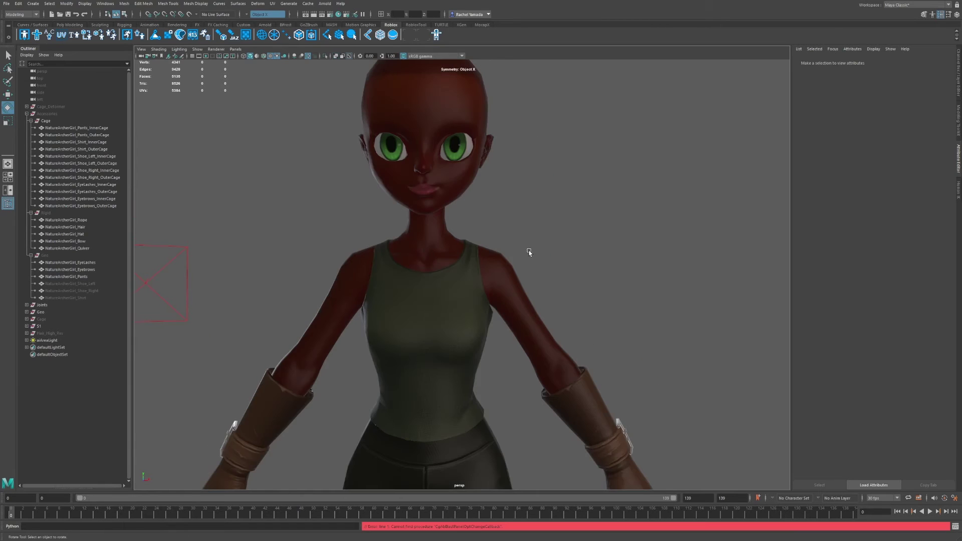
left_click(440, 272)
middle_click_drag(514, 394, 517, 204, "alt")
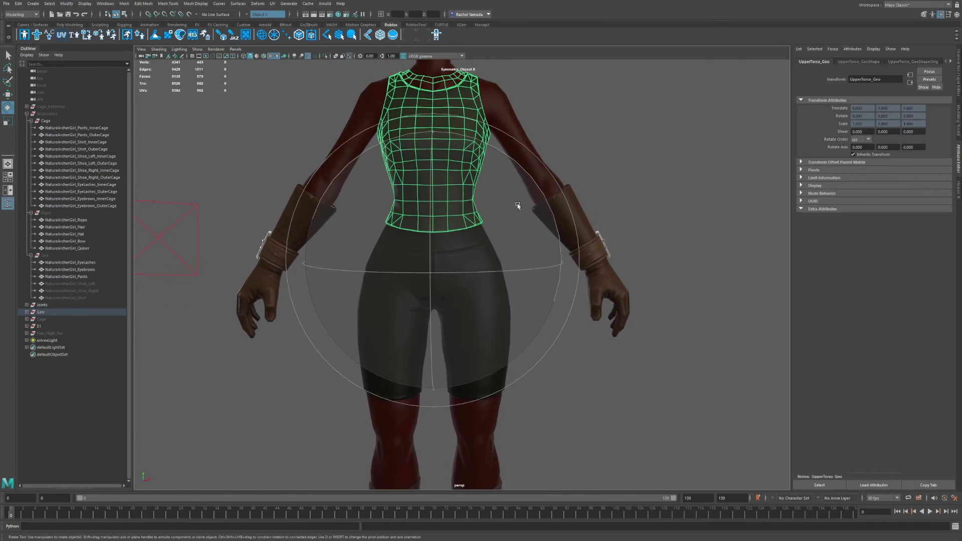
Step: Unhide the Rigid subgroup and the Accessories group, and clear the selection
left_click(78, 212)
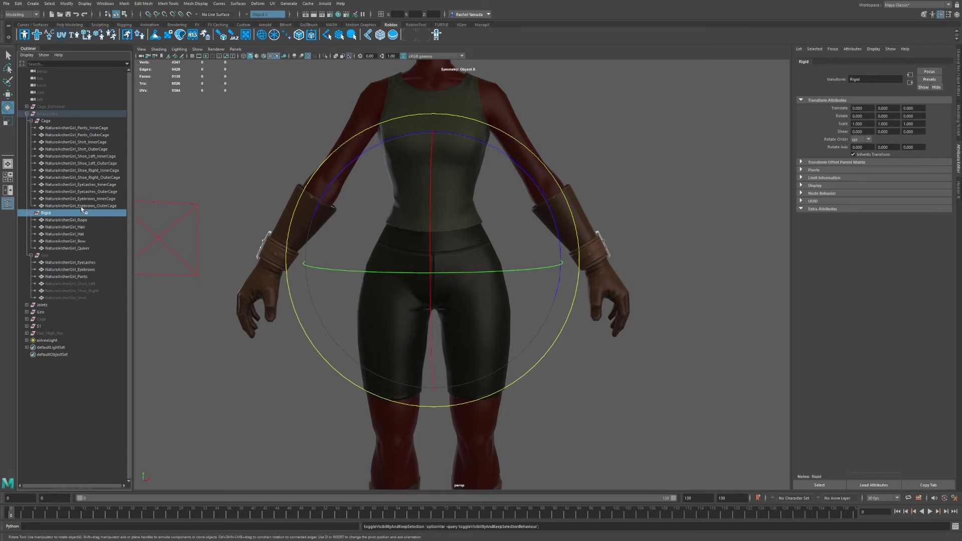
left_click(45, 114)
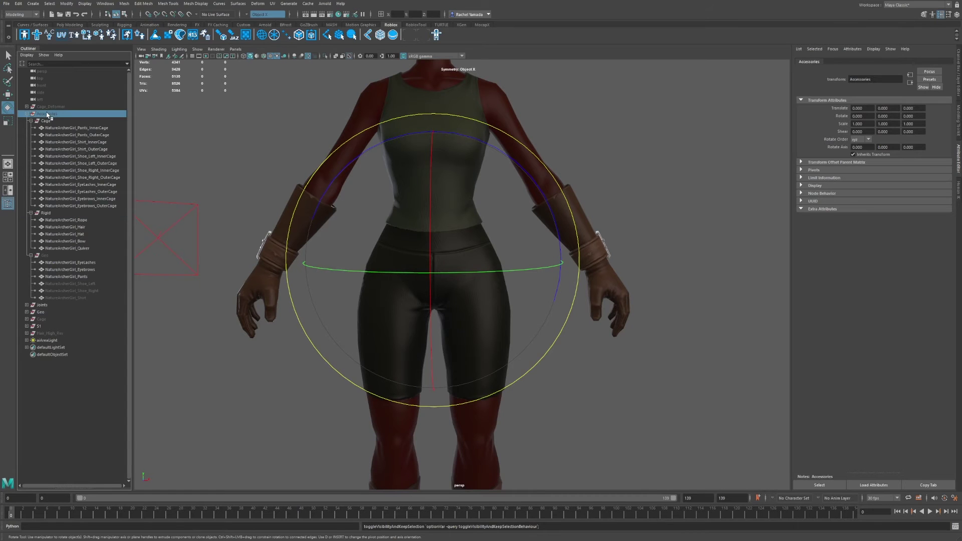
key("shift+h")
scroll(701, 176, "down", 4)
left_click(645, 186)
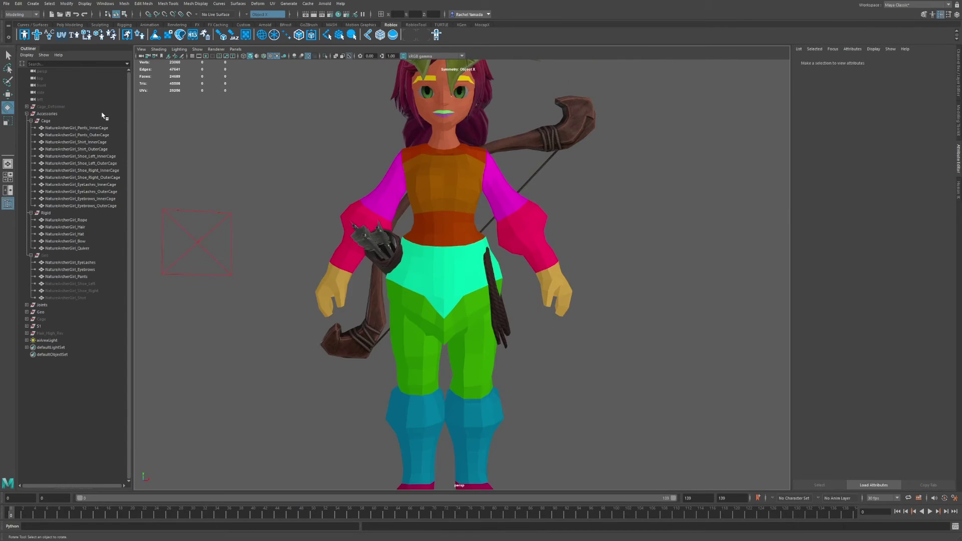
Step: Hide the Cage subgroup of the Accessories group and clear the selection
left_click(46, 120)
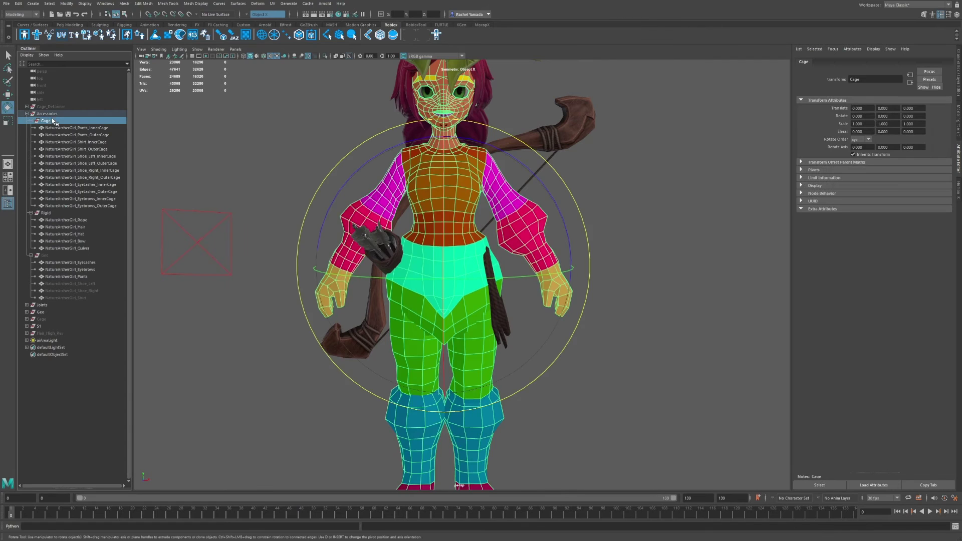
key("ctrl+h")
scroll(640, 169, "down", 2)
left_click(580, 239)
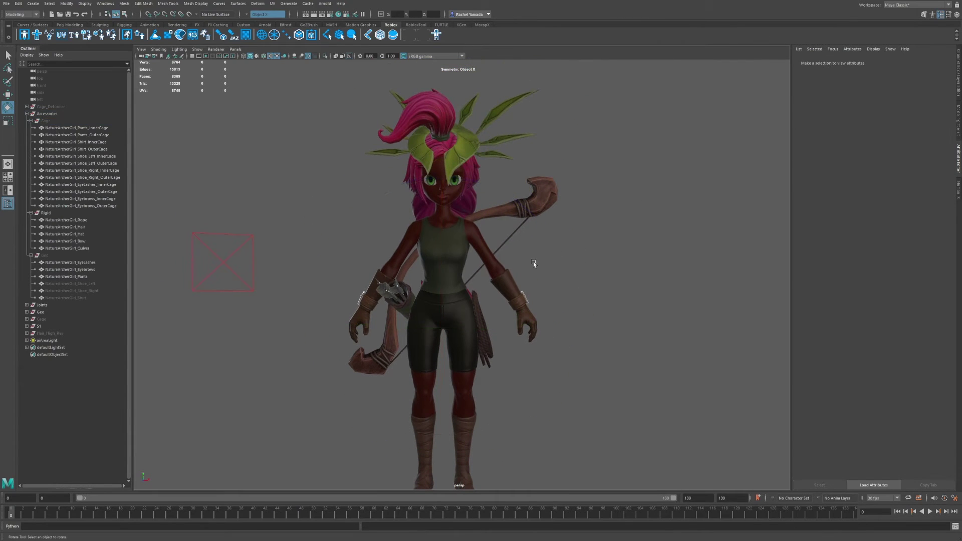
Step: Review the rigid accessories by selecting the rope, hair, hat and bow individually, and display the bow's channel values
left_click(475, 303)
scroll(498, 231, "up", 3)
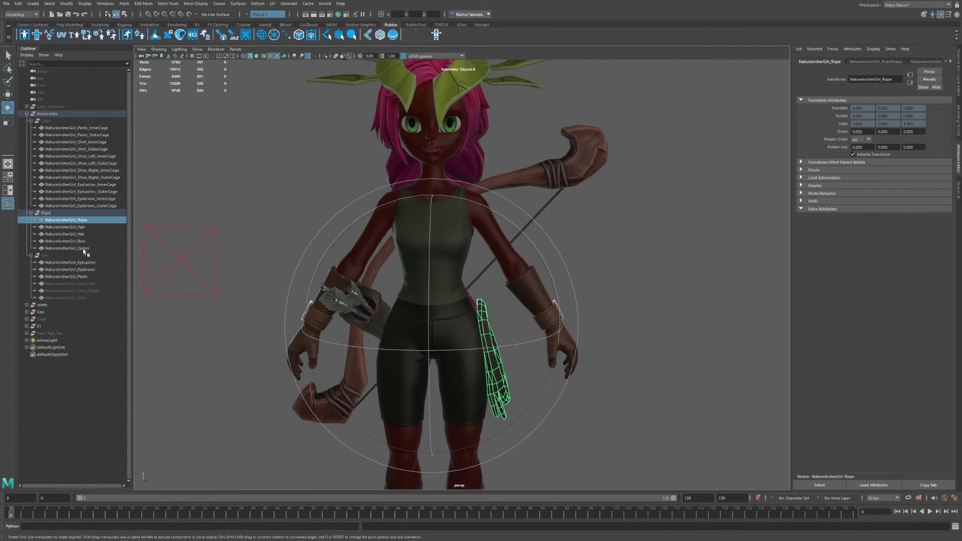
left_click(70, 228)
left_click(70, 234)
left_click(70, 220)
left_click(70, 234)
left_click(70, 241)
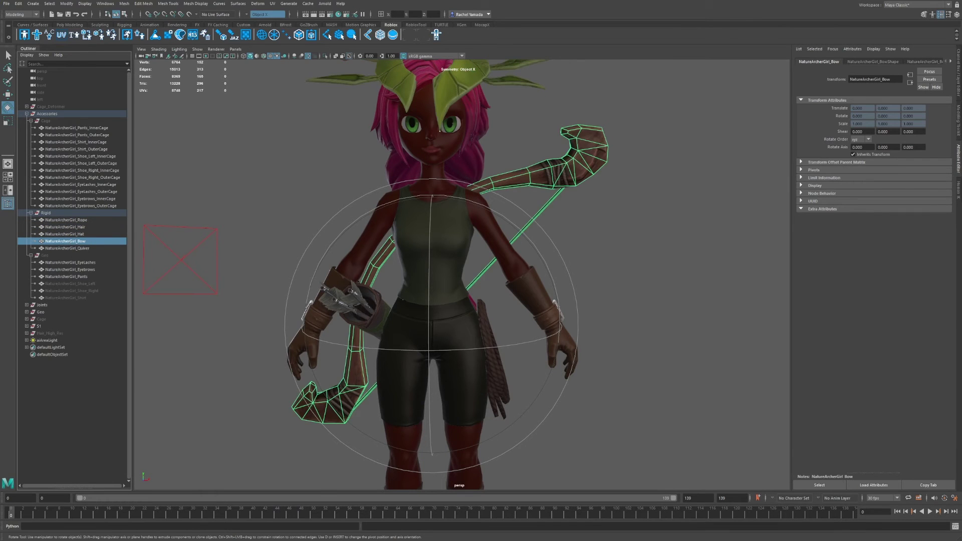
key("ctrl+a")
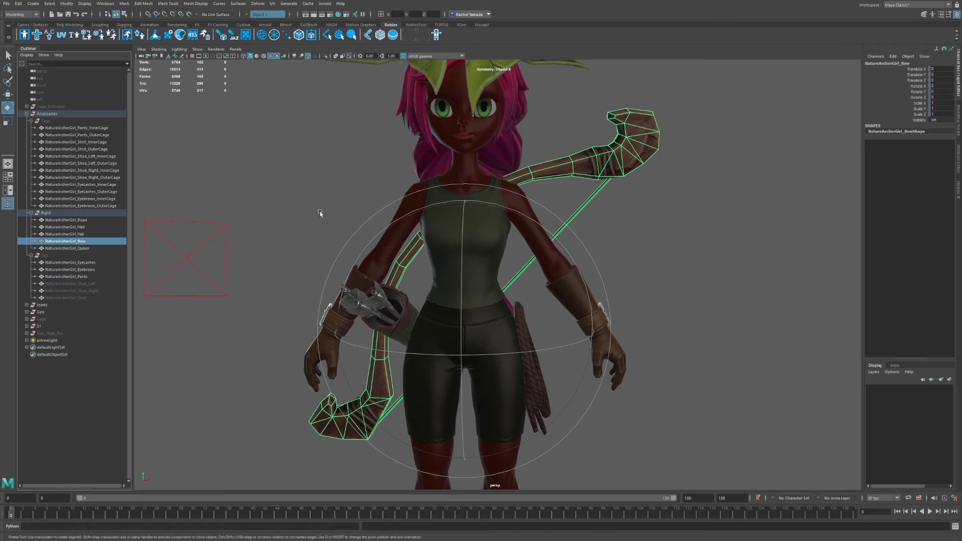
Step: Inspect the avatar's hair, hat and bow from several distances, selecting the hair mesh and clearing the selection
left_click(545, 133)
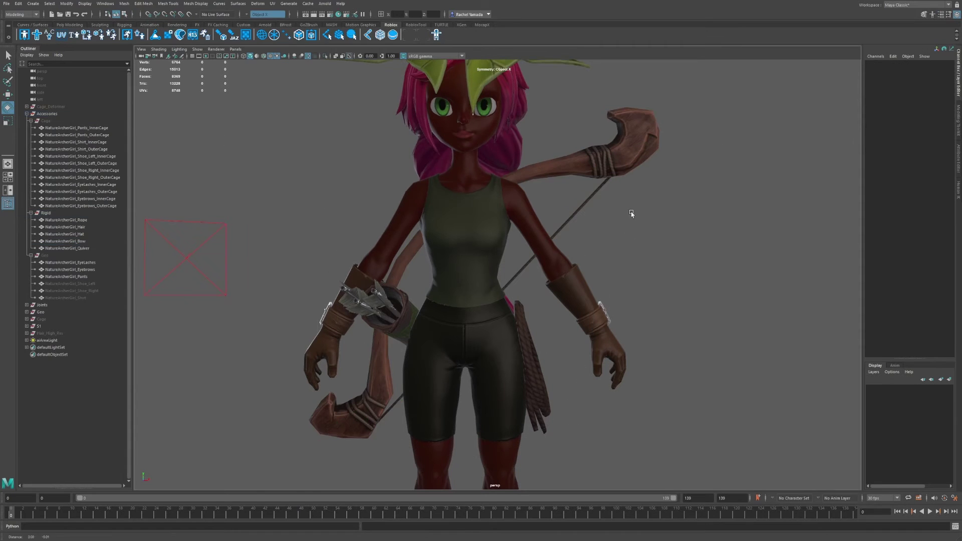
scroll(631, 212, "down", 2)
scroll(597, 193, "up", 3)
left_click(597, 193)
left_click_drag(742, 199, 488, 131, "alt")
left_click(488, 132)
key("f")
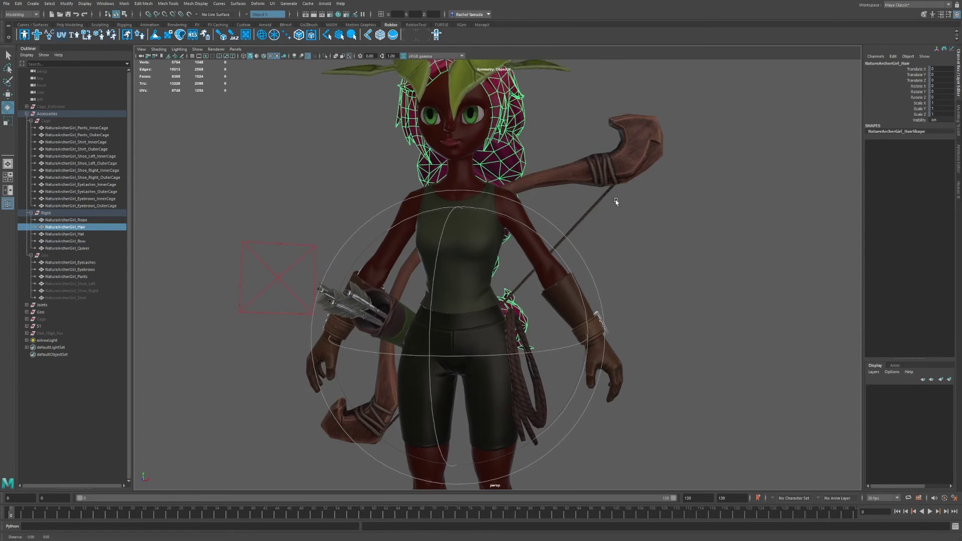
scroll(478, 164, "down", 5)
left_click(692, 285)
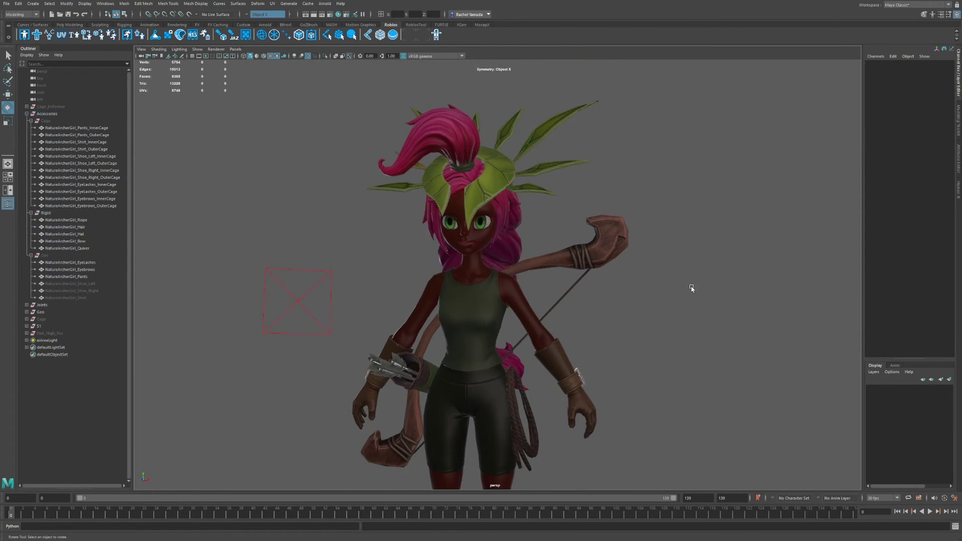
scroll(689, 300, "down", 2)
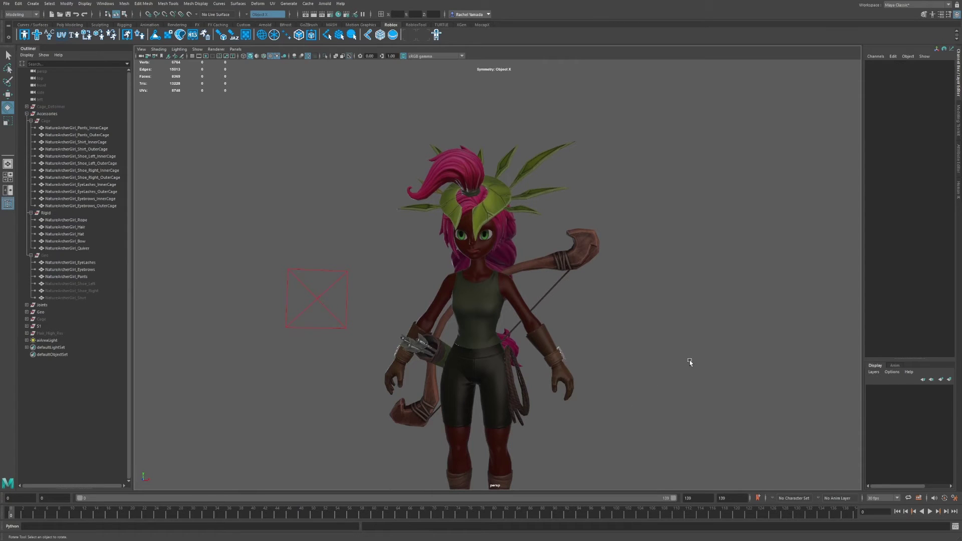
scroll(683, 309, "up", 4)
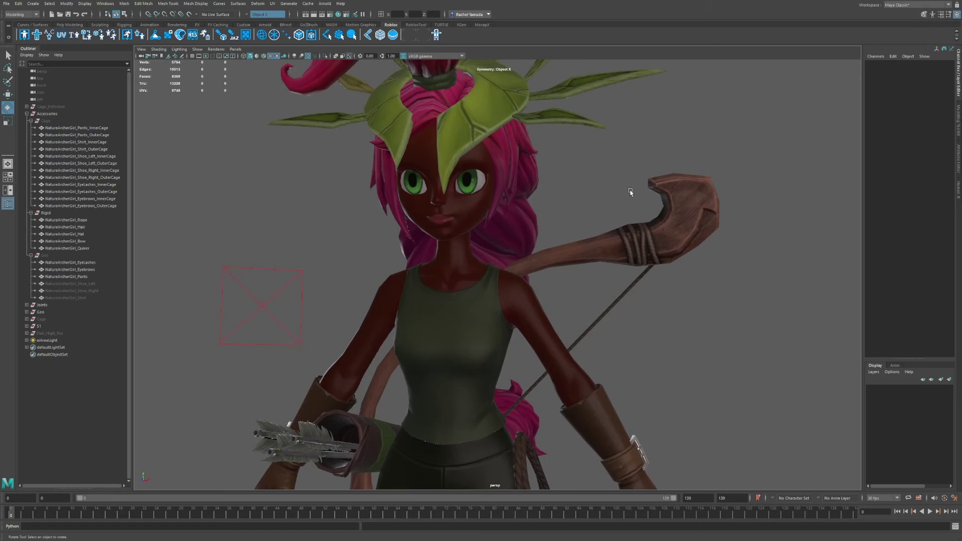
scroll(533, 229, "down", 1)
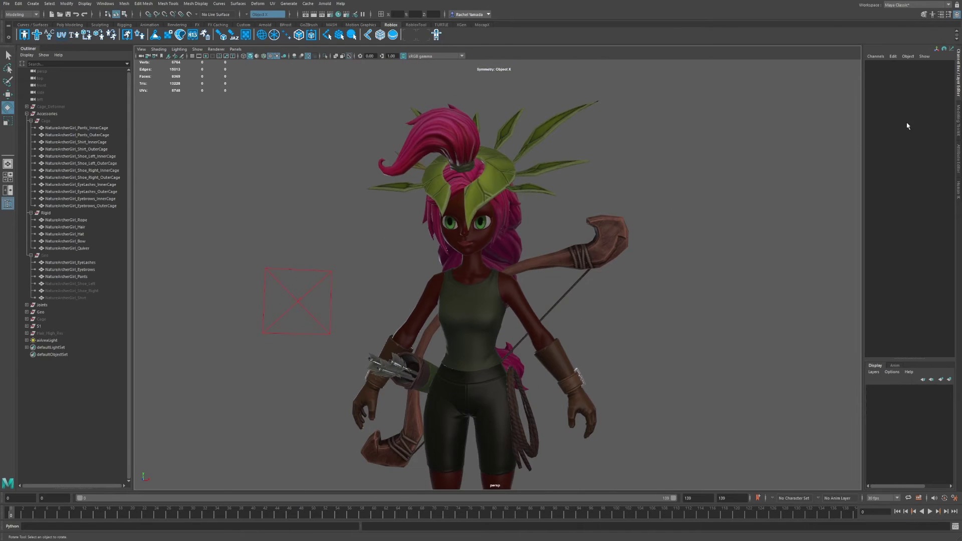
Step: Unhide the Geo subgroup of the Accessories group and clear the selection
left_click(47, 257)
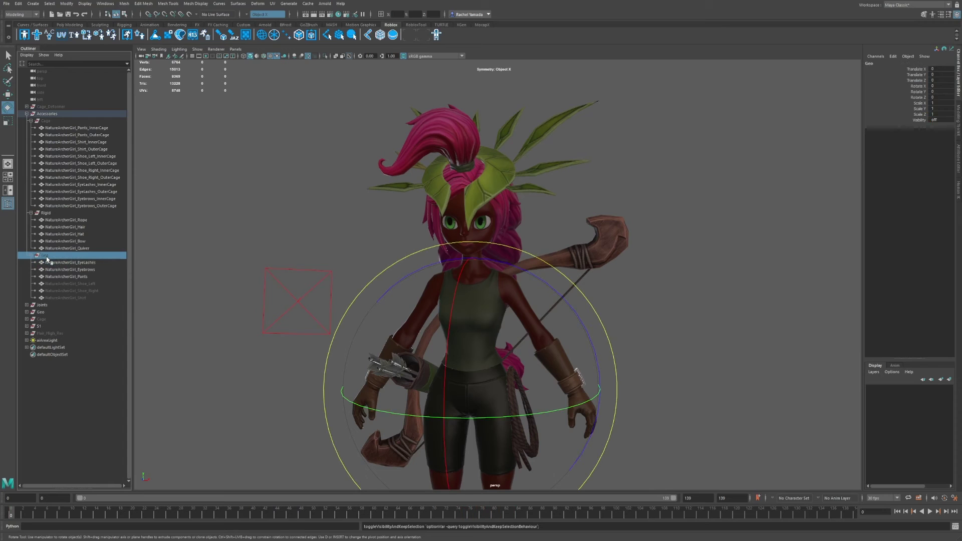
key("shift+h")
left_click(247, 220)
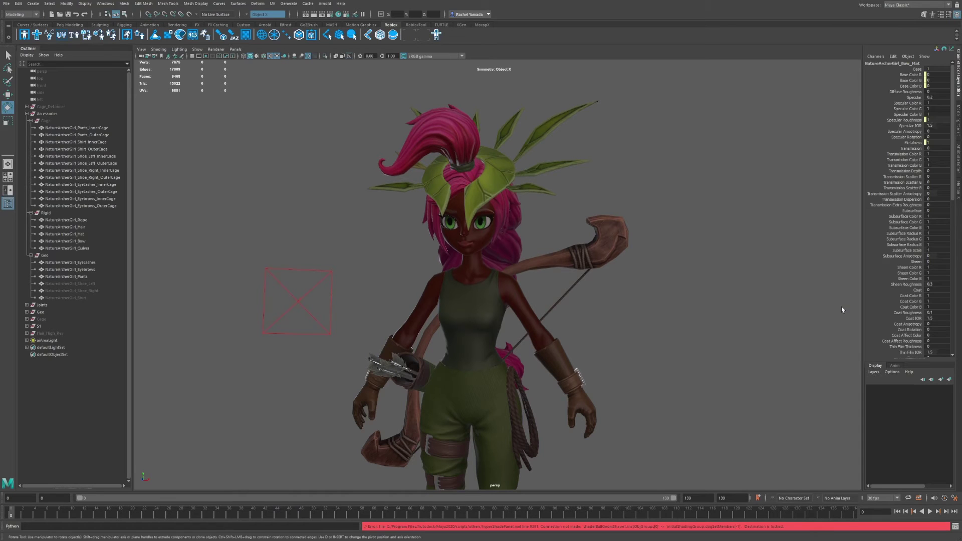
key("q")
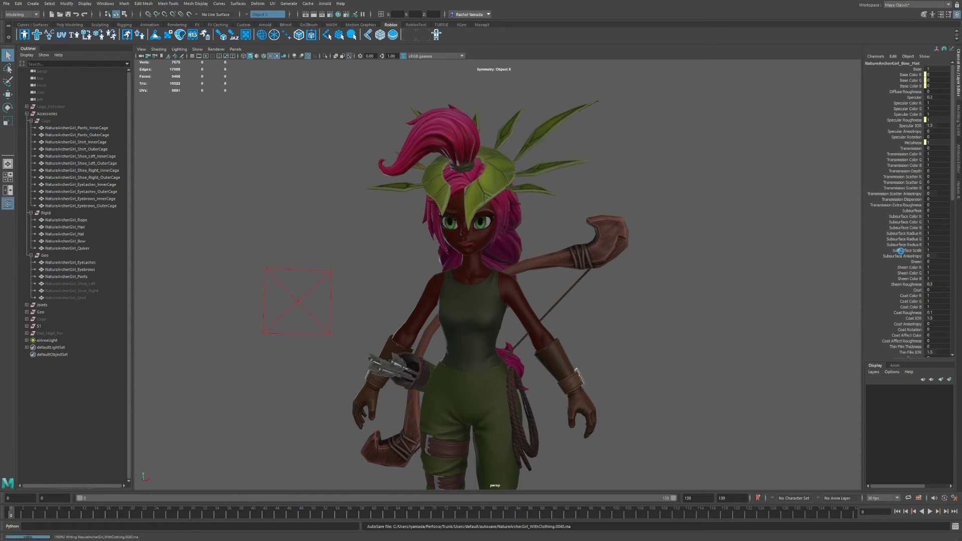
key("e")
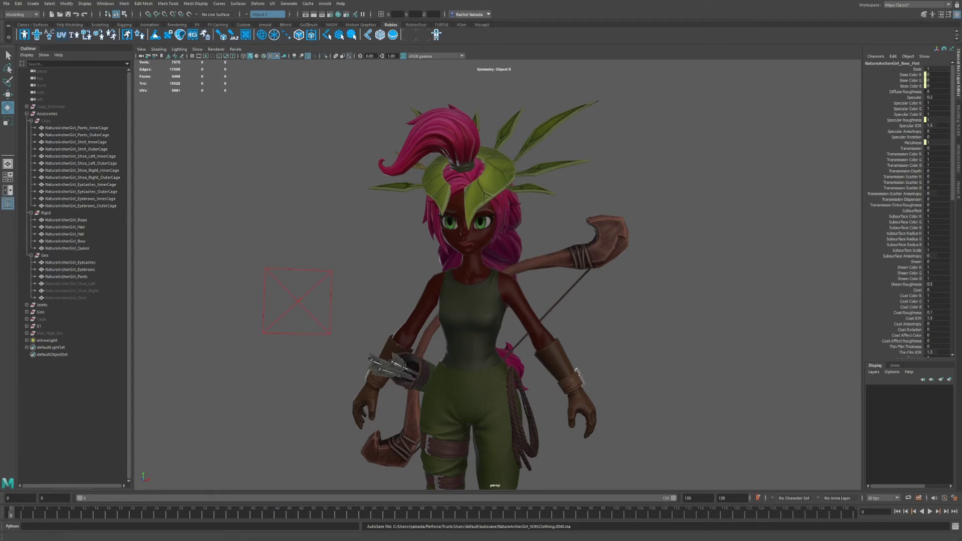
key("e")
left_click(757, 179)
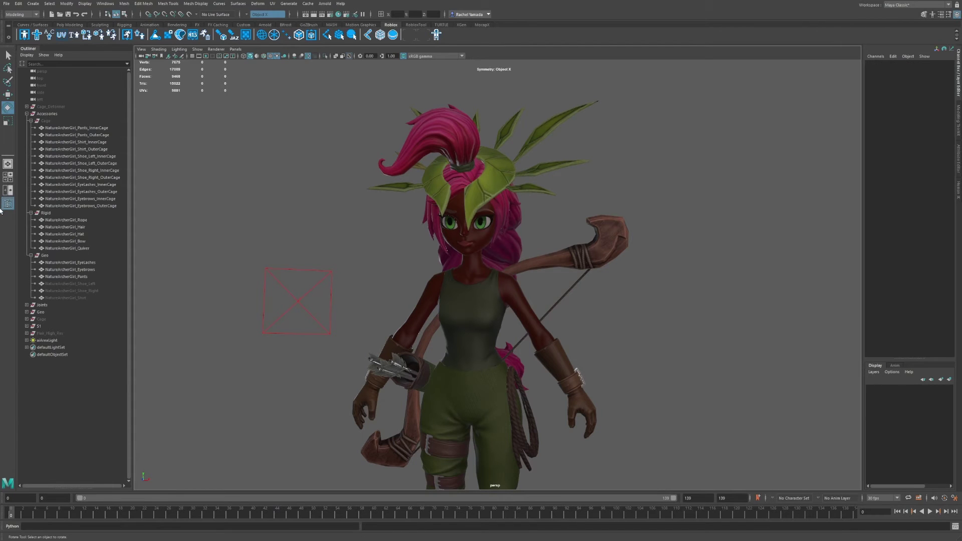
Step: Unhide the accessories' Cage subgroup and the left shoe, right shoe and shirt meshes, and collapse the Accessories group
left_click(53, 122)
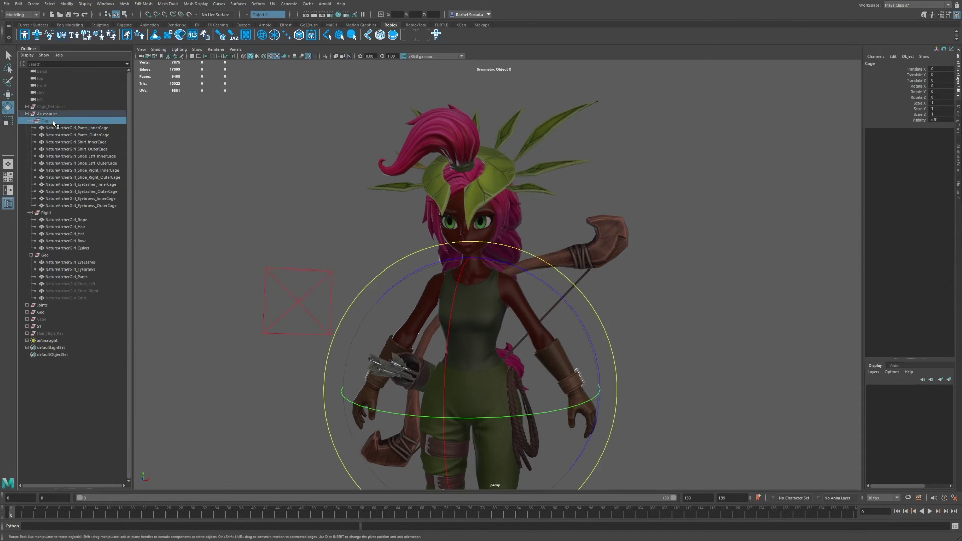
key("h")
left_click(26, 114)
left_click(27, 114)
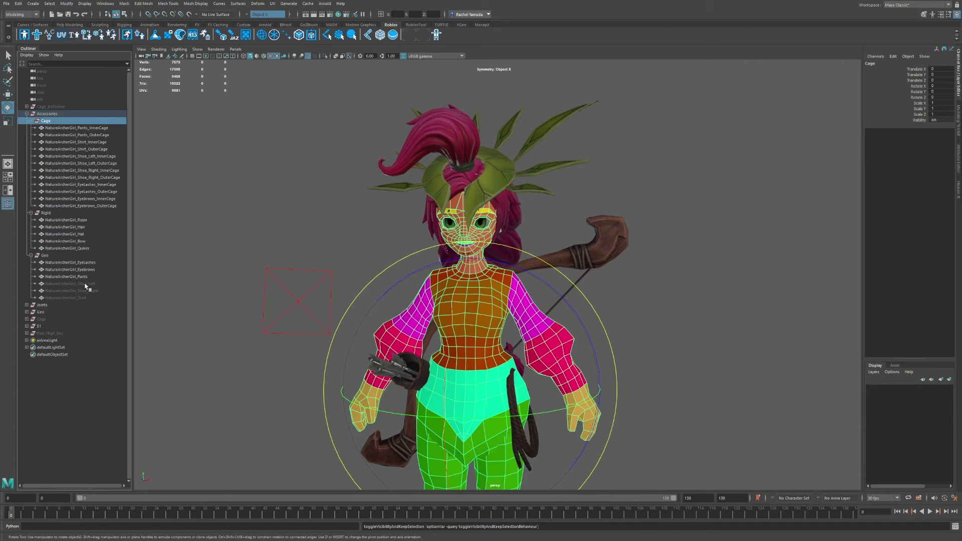
left_click_drag(87, 282, 81, 300)
key("h")
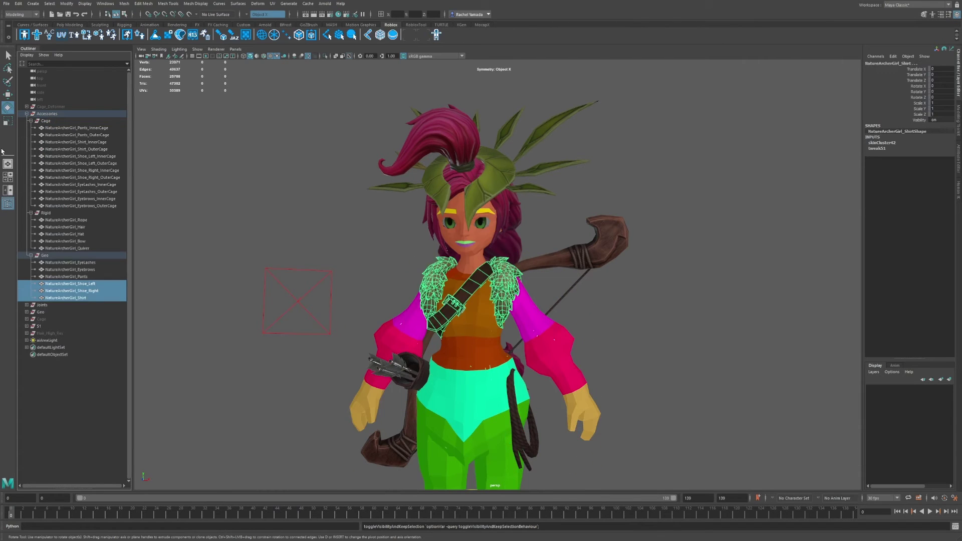
left_click(27, 115)
Step: Select the Joints group, display its joint spheres, and inspect the rig with X-Ray shading turned on and back off
left_click(40, 121)
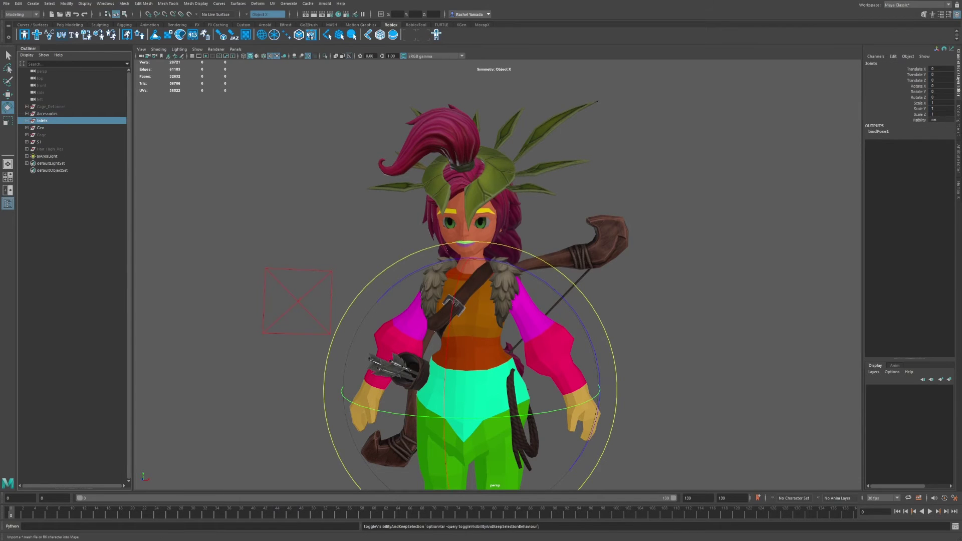
left_click(392, 38)
scroll(720, 290, "up", 2)
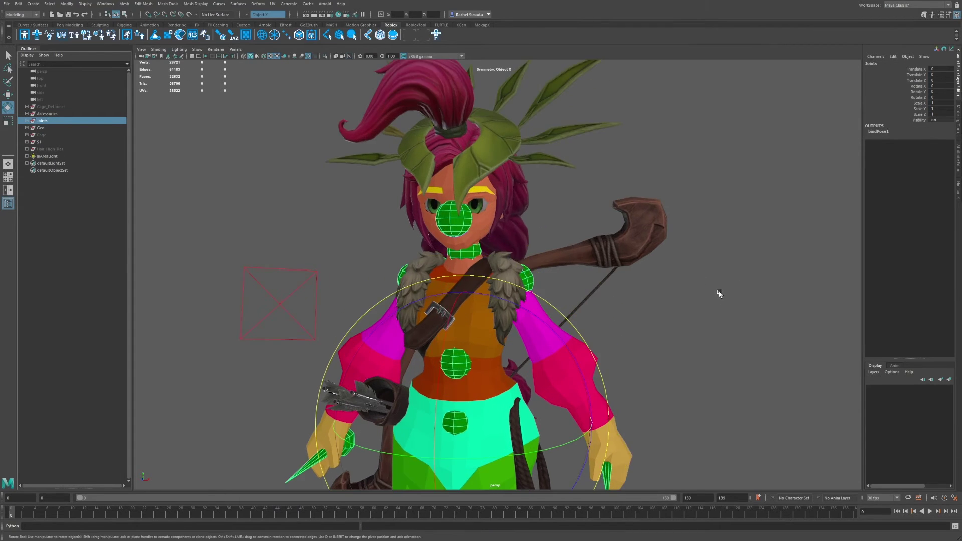
middle_click_drag(720, 290, 730, 105, "alt")
scroll(701, 139, "up", 1)
left_click_drag(701, 139, 670, 159, "alt")
key("alt+x")
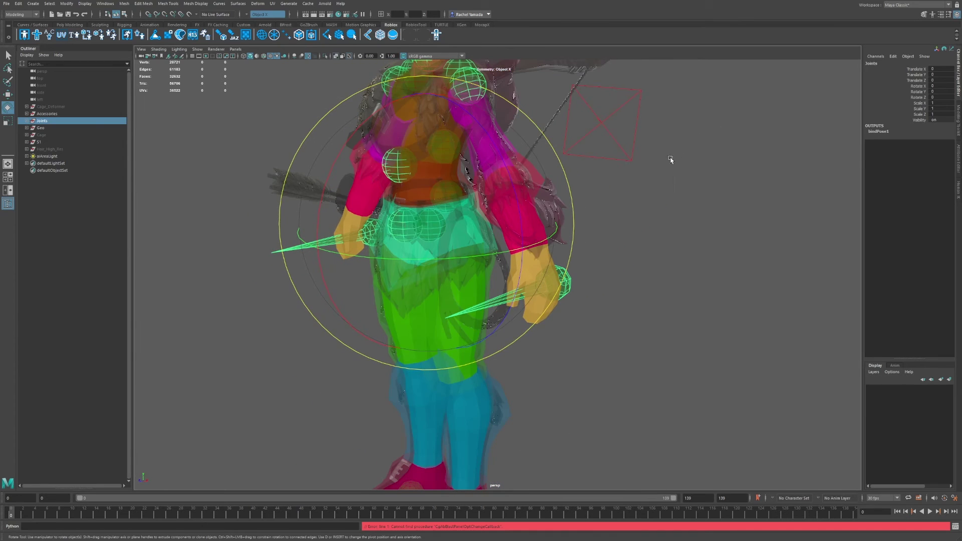
left_click_drag(674, 200, 698, 185, "alt")
key("alt+x")
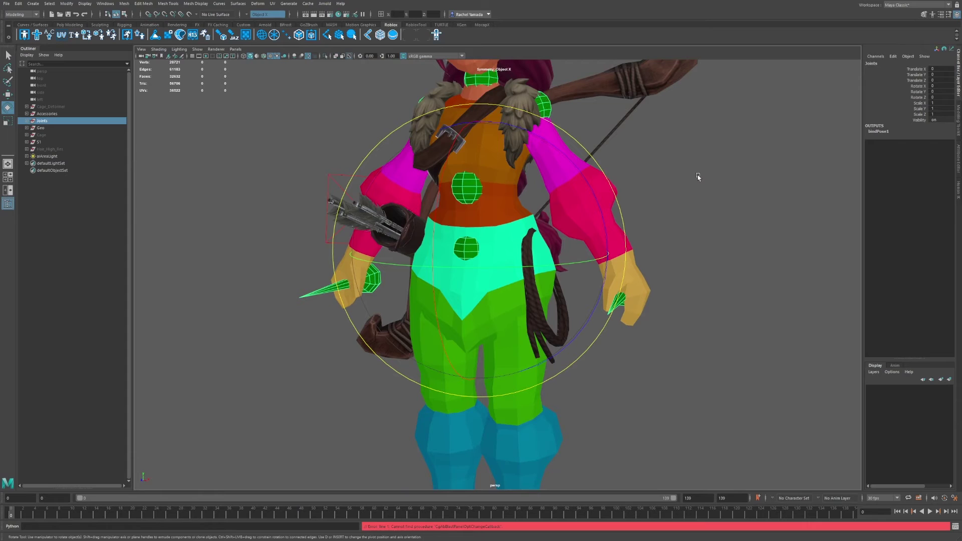
left_click_drag(694, 153, 691, 148, "alt")
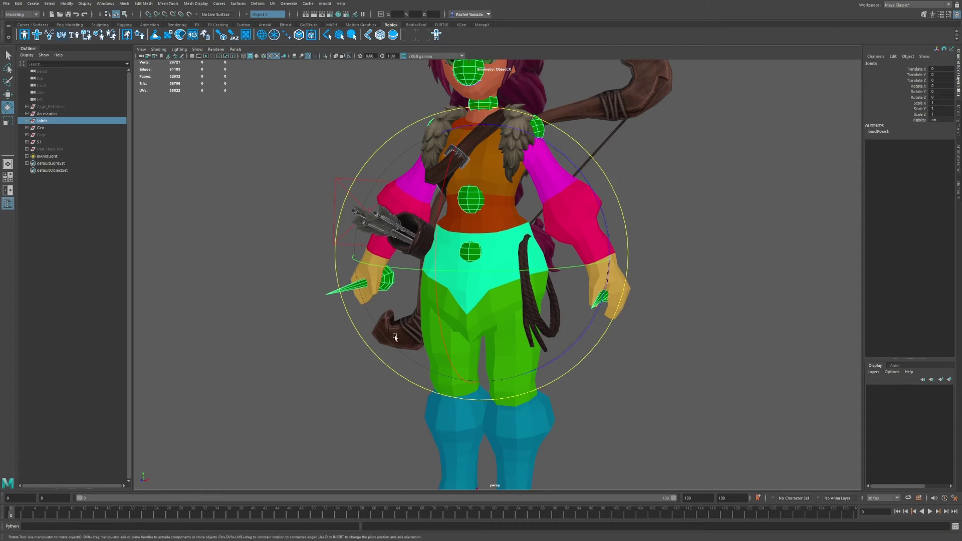
mouse_move(694, 187)
middle_mouse_down("alt")
mouse_move(687, 213)
mouse_move(682, 199)
middle_mouse_up("alt")
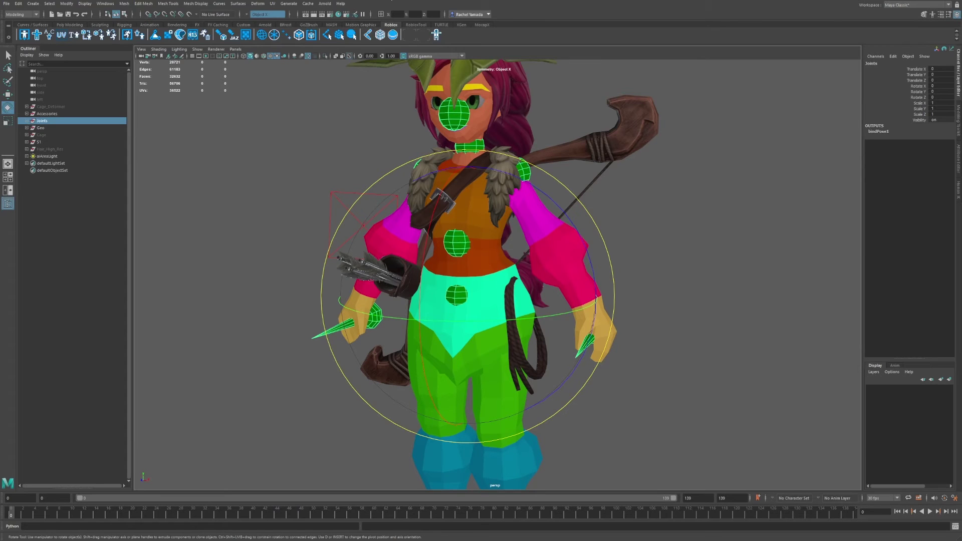
Step: Unhide the top-level Cage group and hide the group listed directly below it
left_click(41, 135)
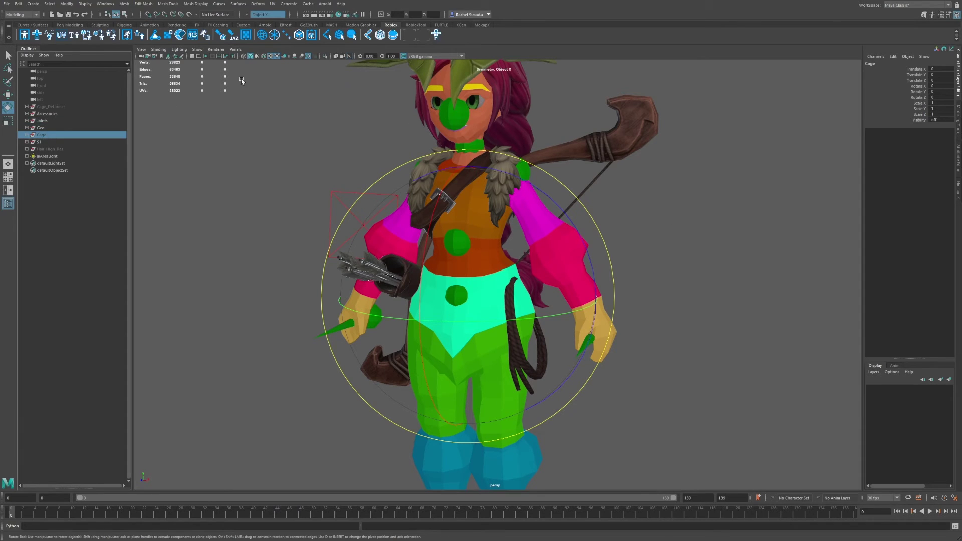
key("h")
left_click(39, 142)
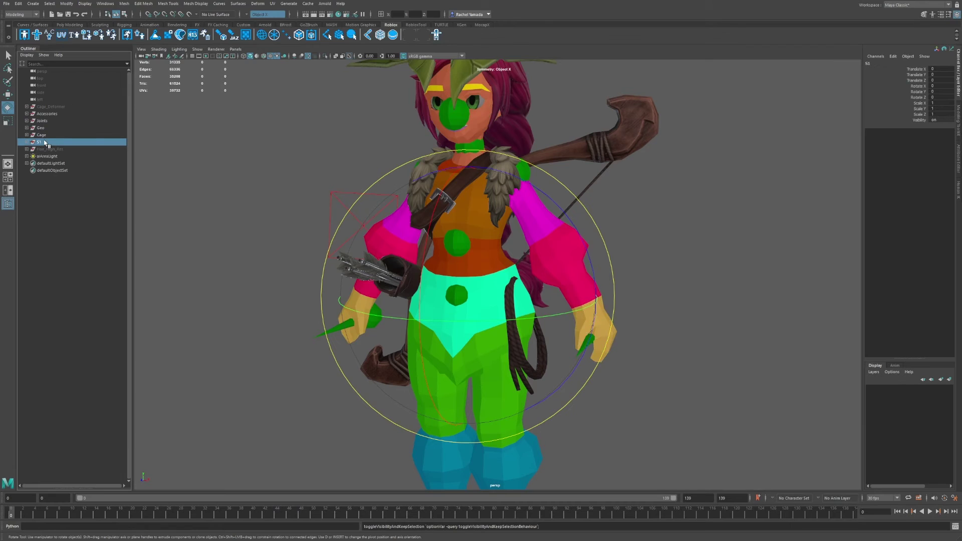
key("h")
Step: Select the Accessories, Joints, Geo and Cage groups together, frame them, and start exporting the selection
left_click(41, 135)
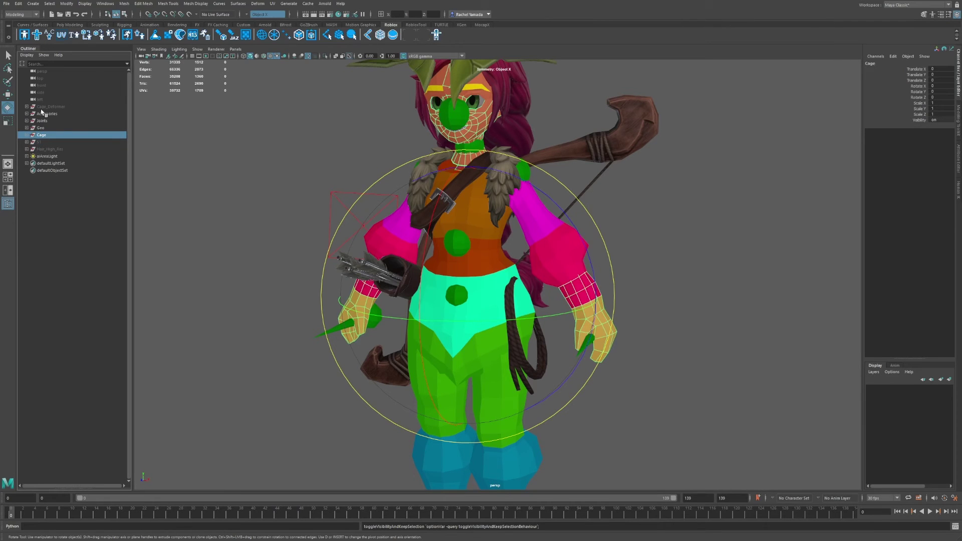
left_click(43, 114, "shift")
key("f")
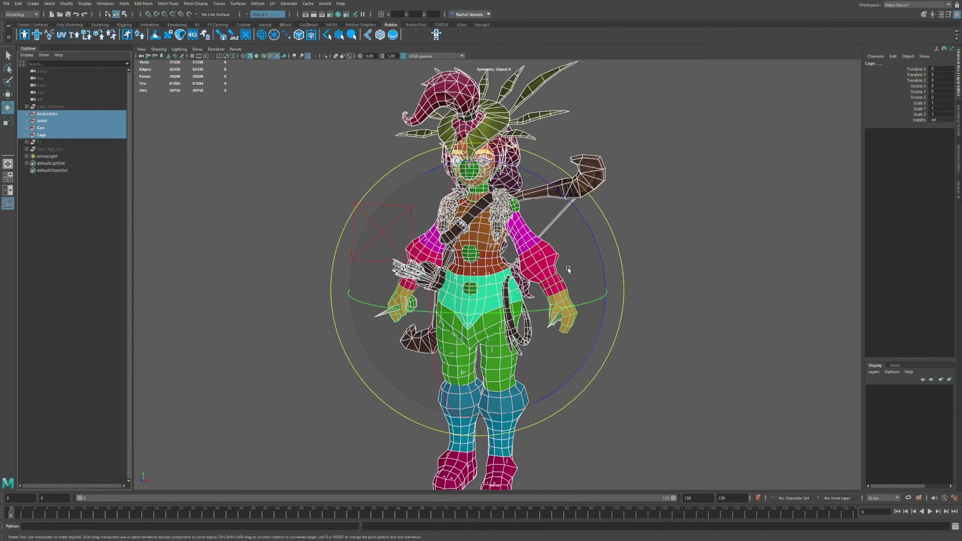
left_click(5, 4)
left_click(19, 100)
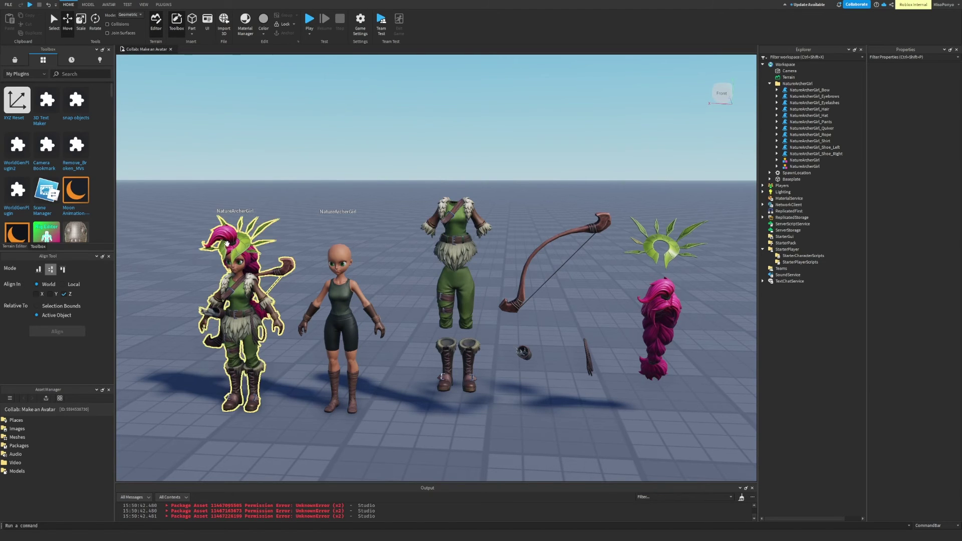
Step: Switch to Roblox Studio and examine the dressed avatar, base body, hat and hair individually, clearing the selection at the end
left_click(226, 302)
middle_click_drag(327, 331, 374, 287)
left_click(392, 291)
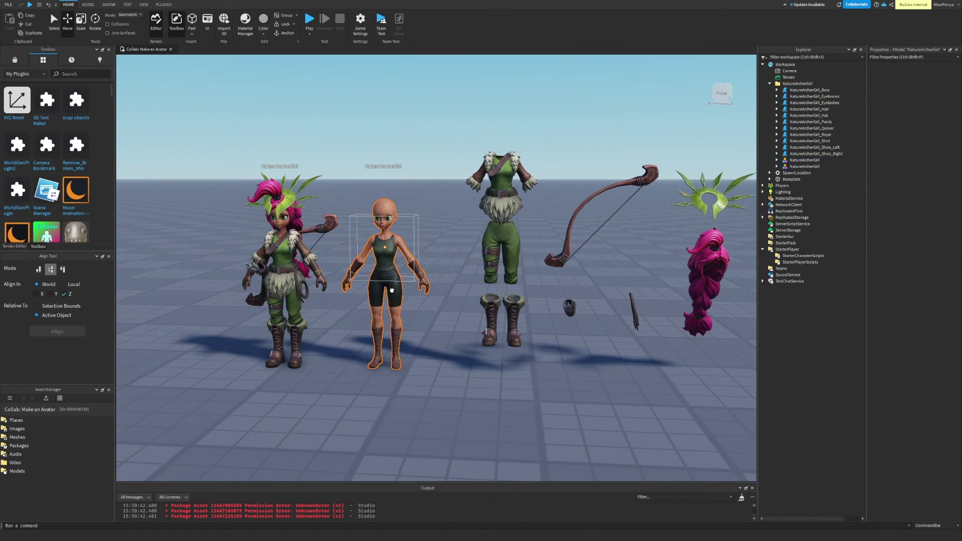
key("d")
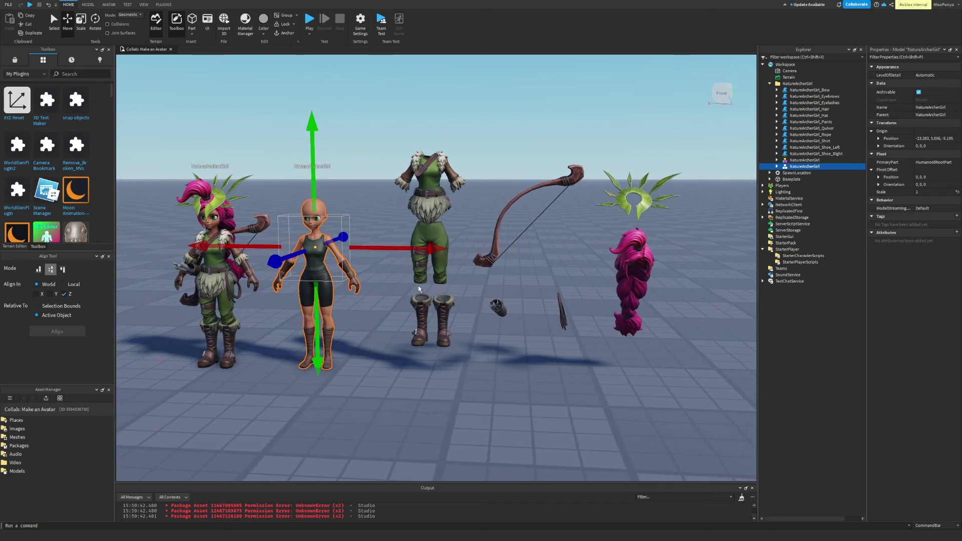
left_click(654, 197)
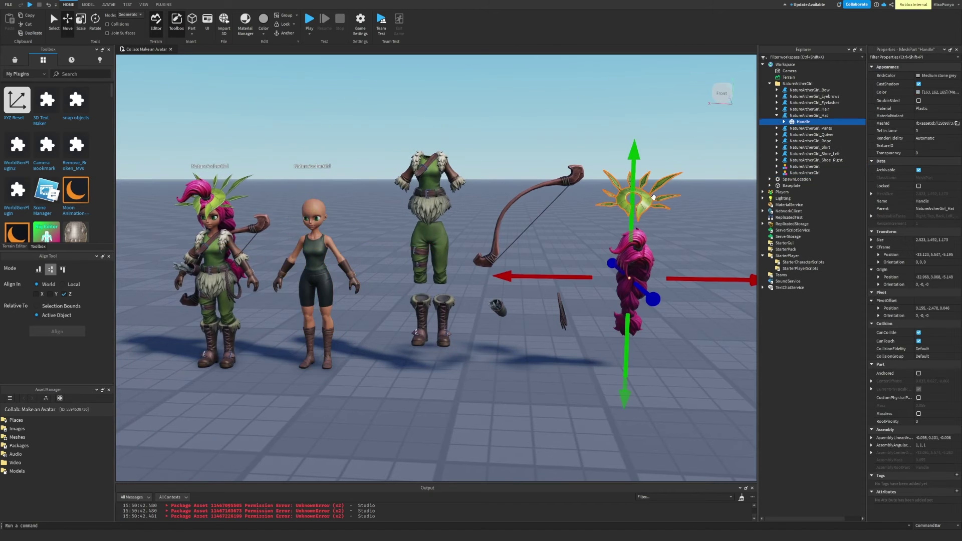
left_click(651, 251)
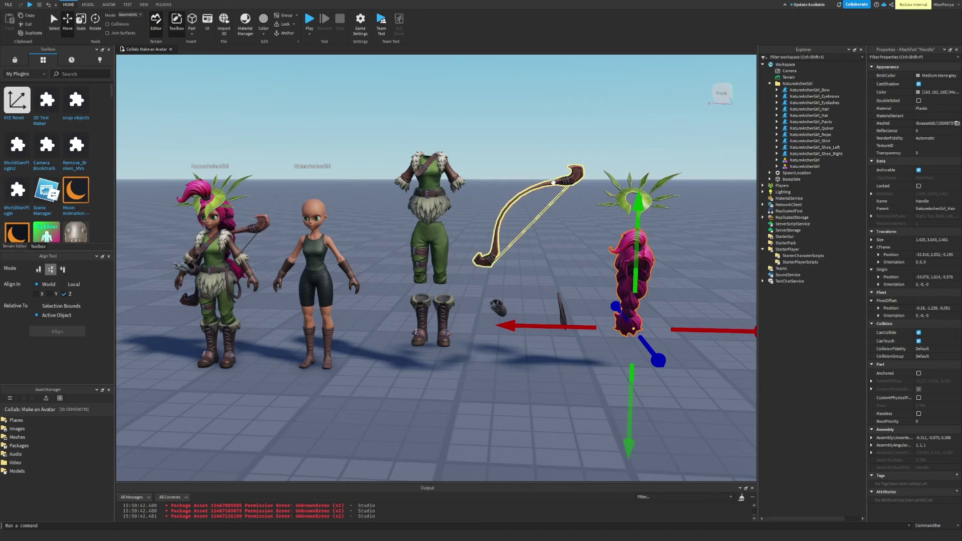
scroll(445, 366, "down", 2)
right_click_drag(445, 366, 447, 366)
key("d")
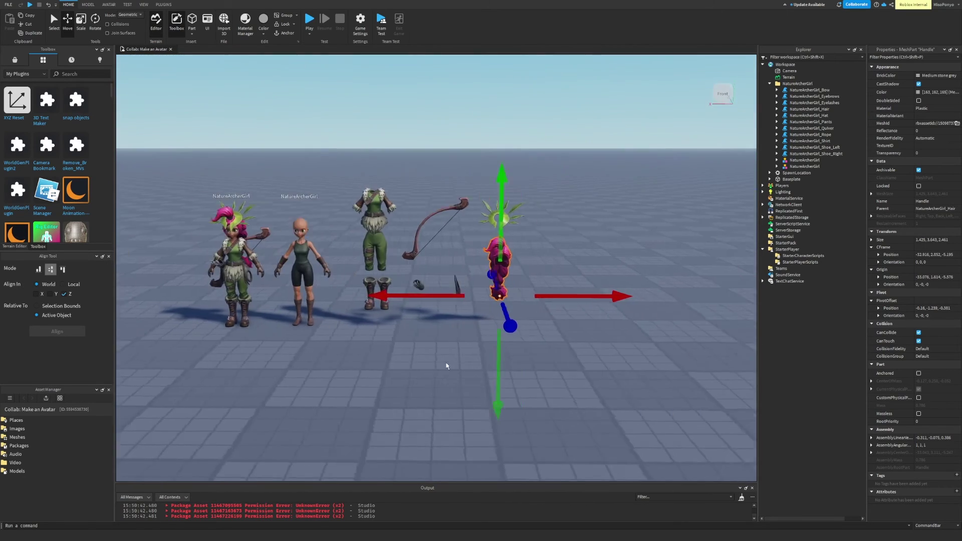
left_click(447, 365)
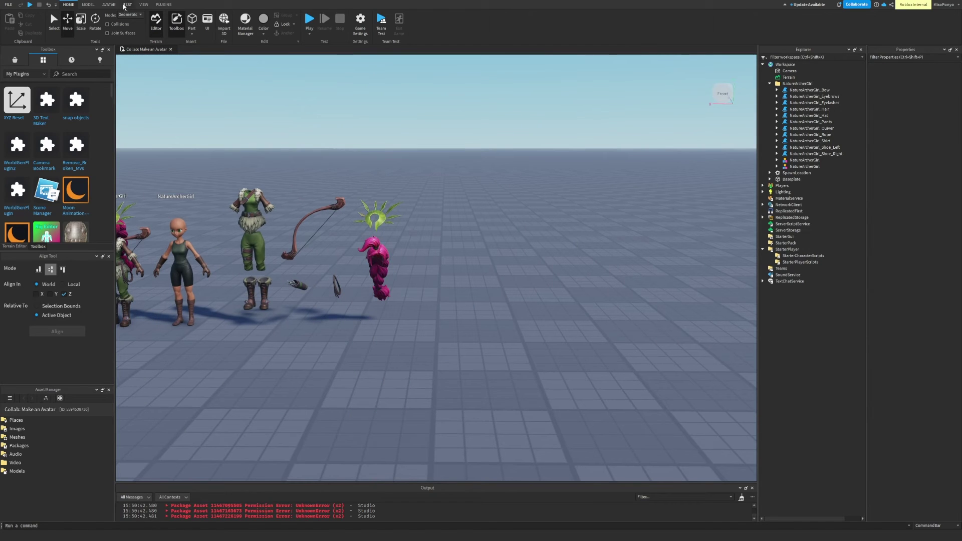
Step: Load NatureArcherGirl_WithClothing.fbx from the Desktop's Collab_Avatar folder into the 3D importer
left_click(108, 5)
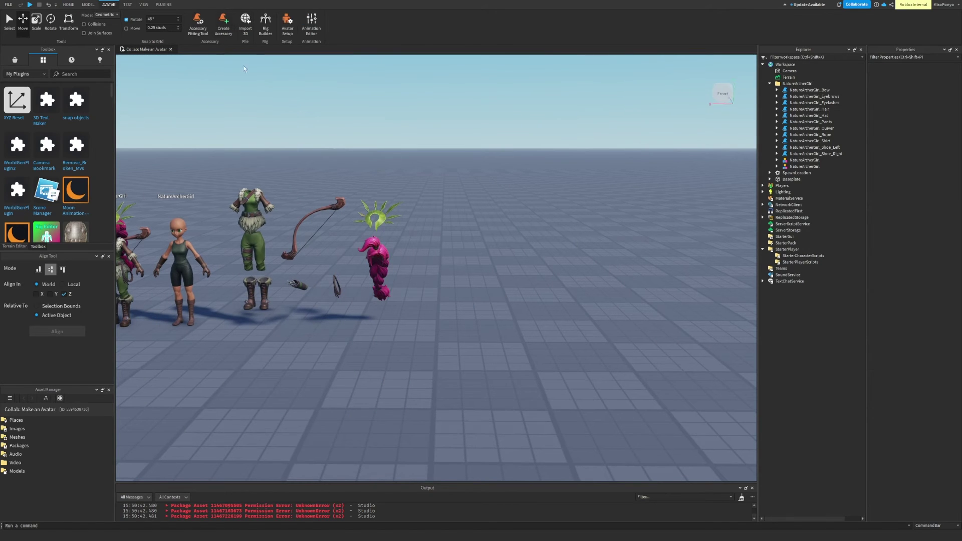
left_click(251, 31)
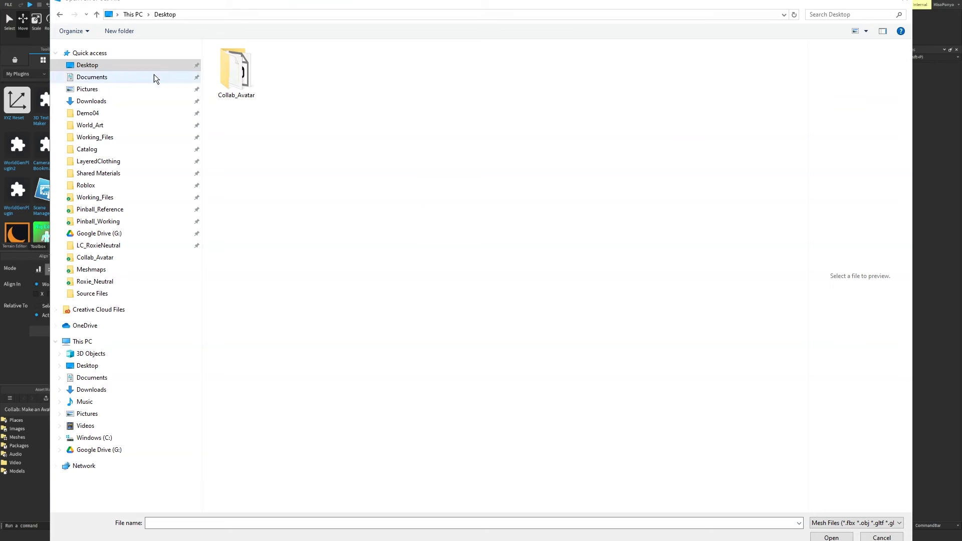
double_click(230, 71)
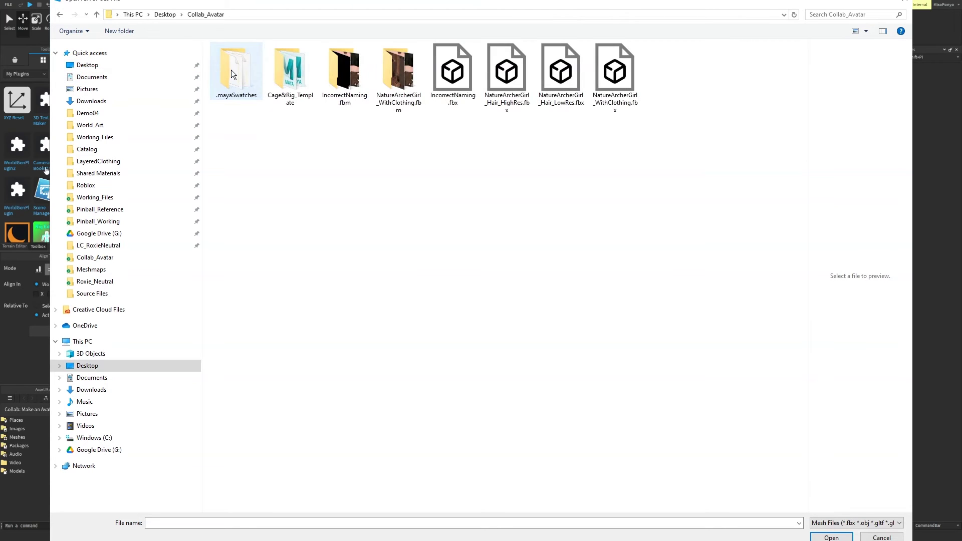
left_click(628, 70)
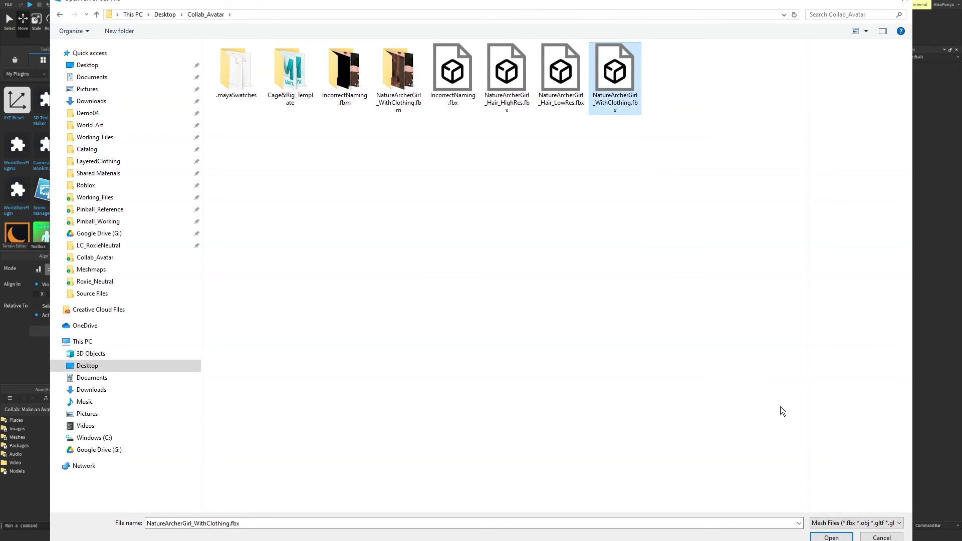
left_click(822, 538)
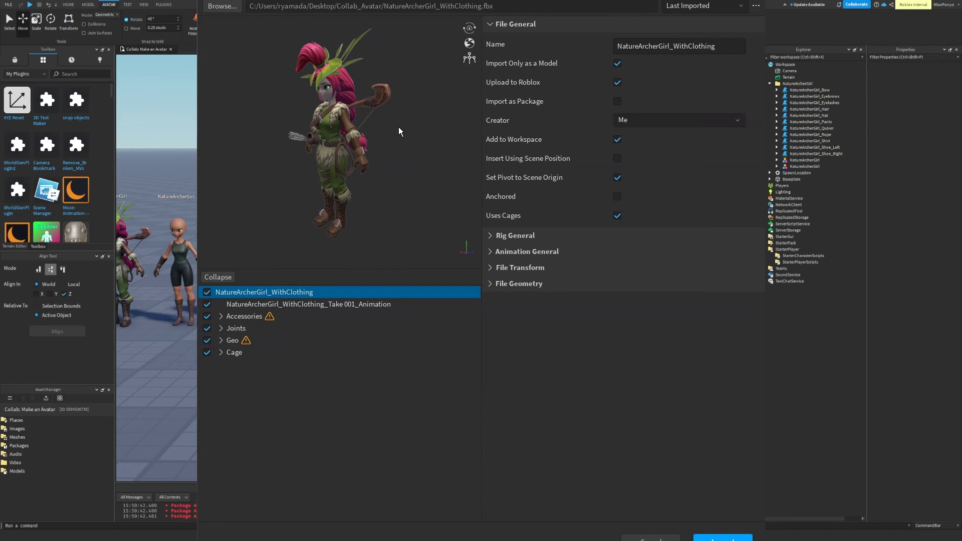
Step: Examine the avatar in the import preview and look through the contents of the Accessories, Joints and body Geo groups
scroll(401, 123, "down", 2)
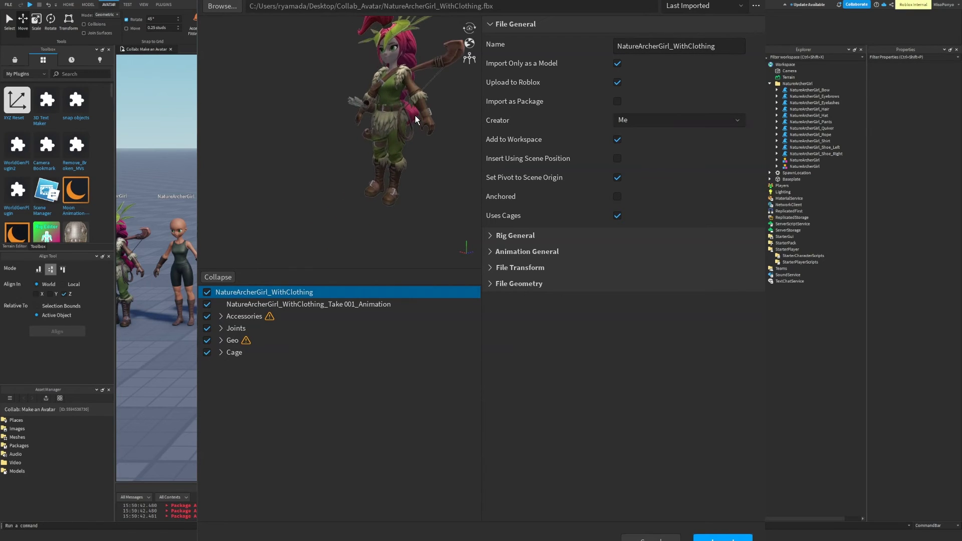
mouse_move(456, 131)
left_mouse_down()
mouse_move(252, 116)
mouse_move(455, 125)
left_mouse_up()
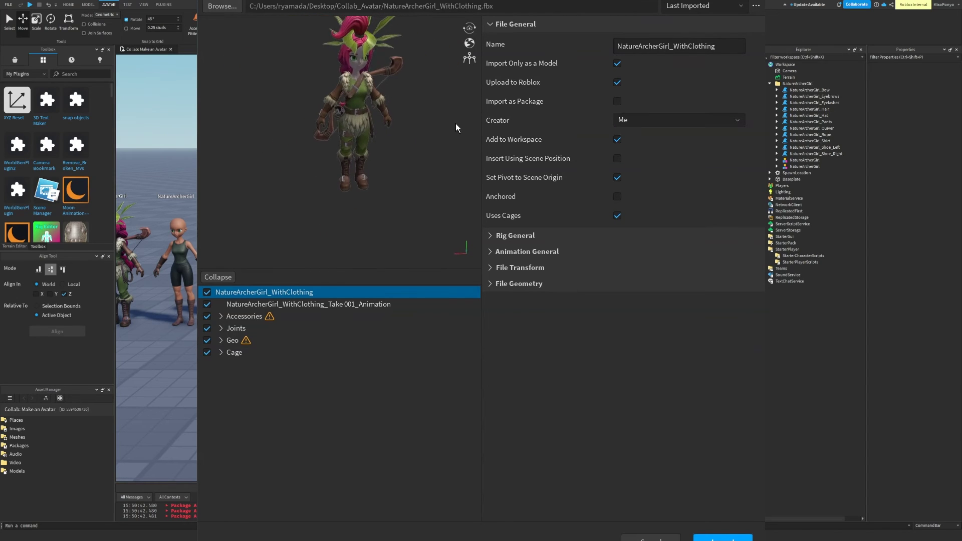
scroll(417, 130, "up", 3)
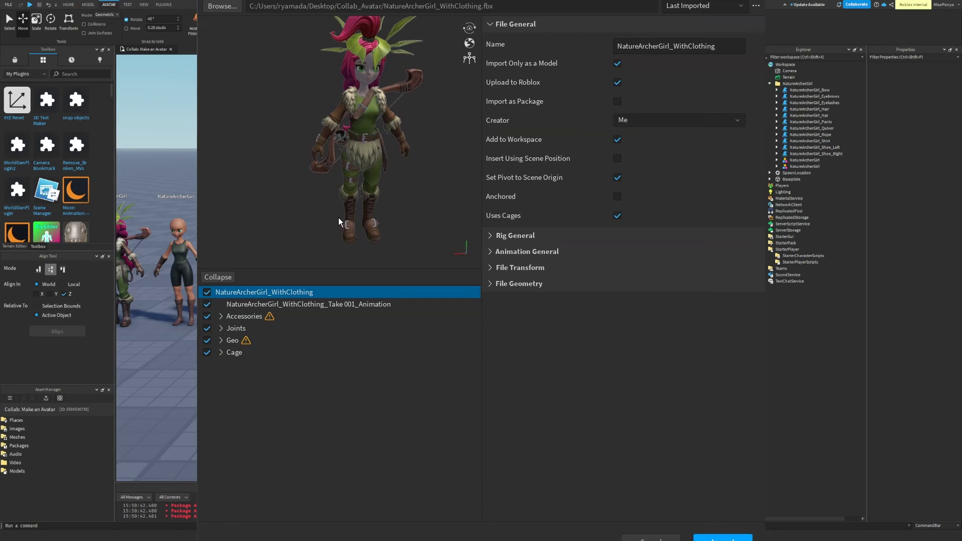
left_click(220, 316)
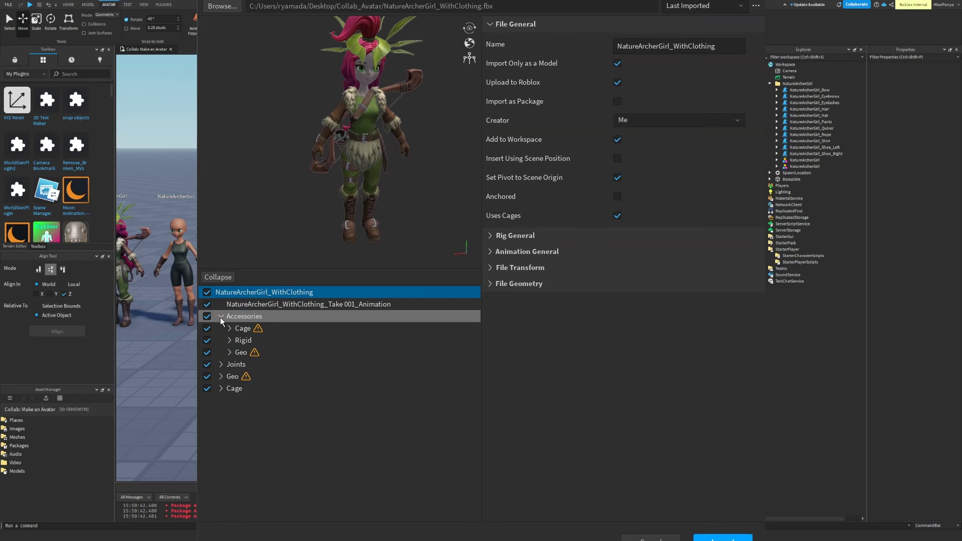
left_click(232, 366)
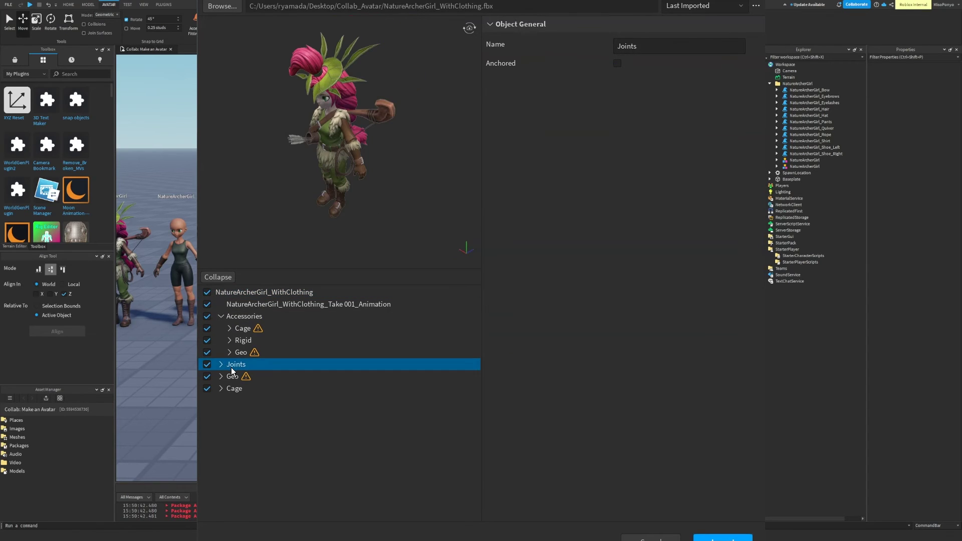
left_click(221, 364)
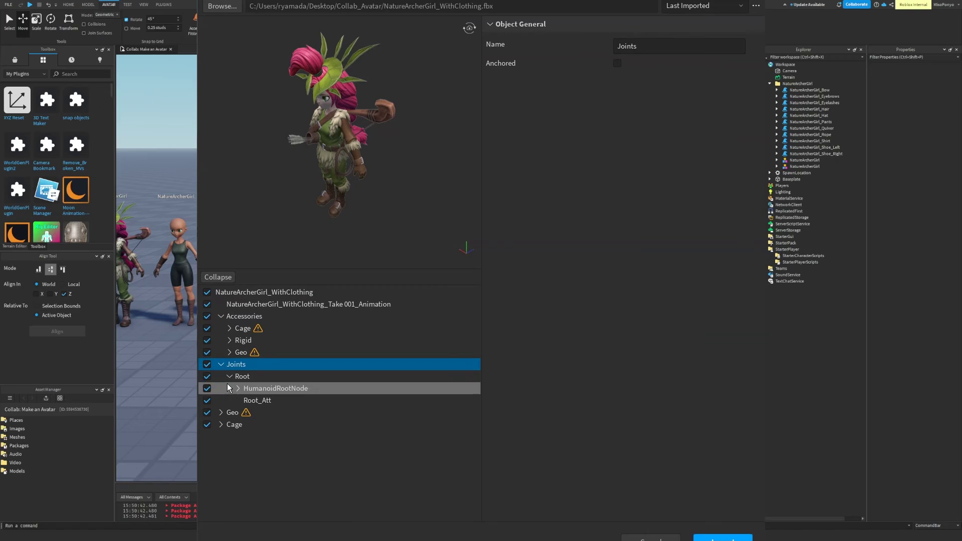
left_click(220, 412)
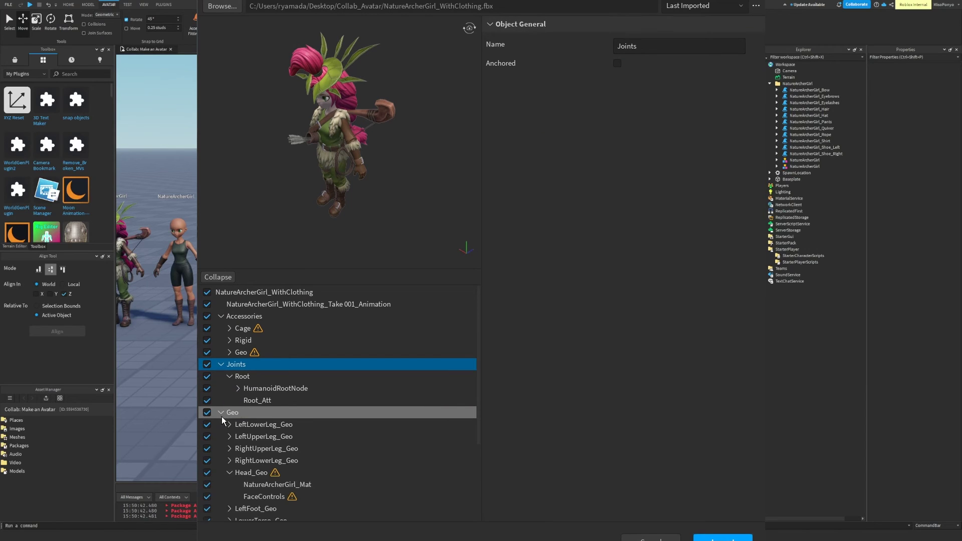
left_click(221, 412)
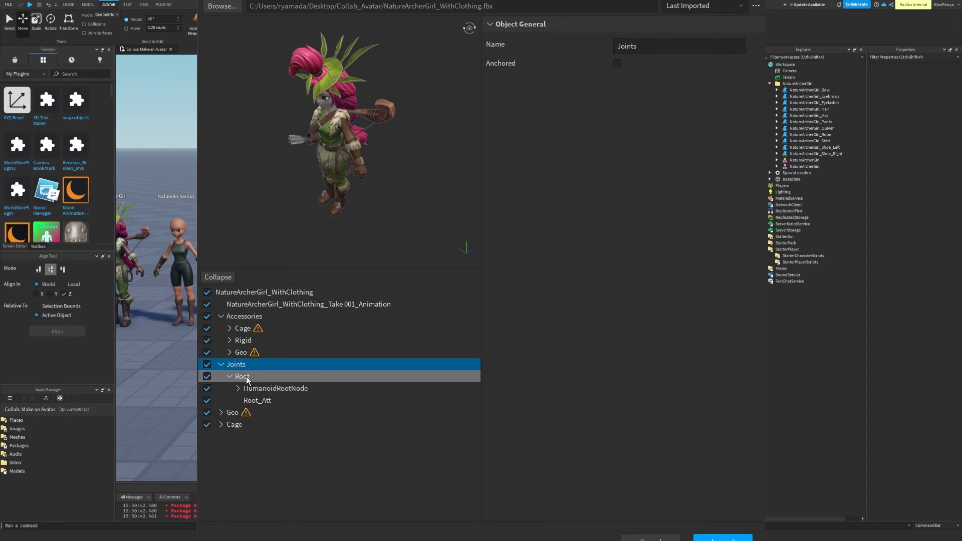
Step: Check the warnings on the accessory Cage group and on the eyelashes and eyebrows in the accessory Geo group
left_click(257, 331)
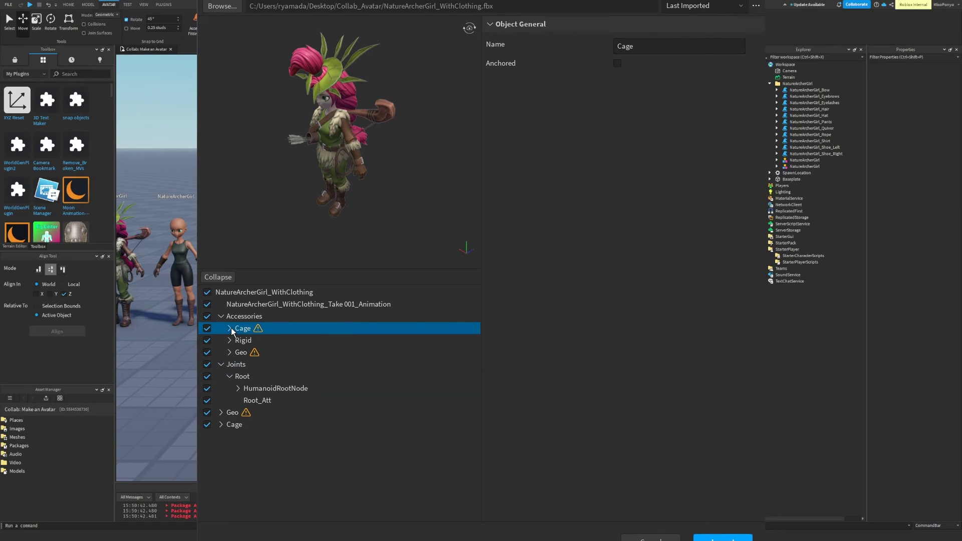
left_click(230, 353)
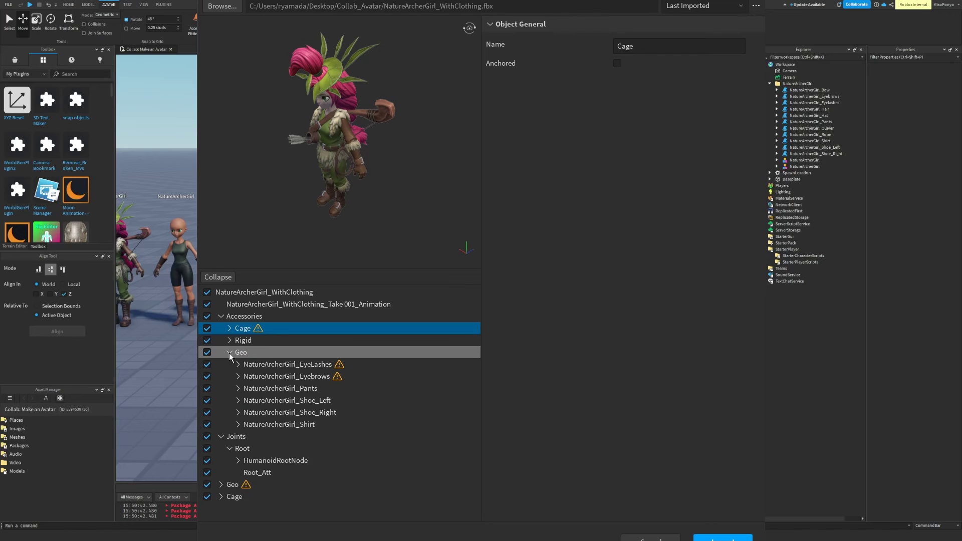
left_click(338, 370)
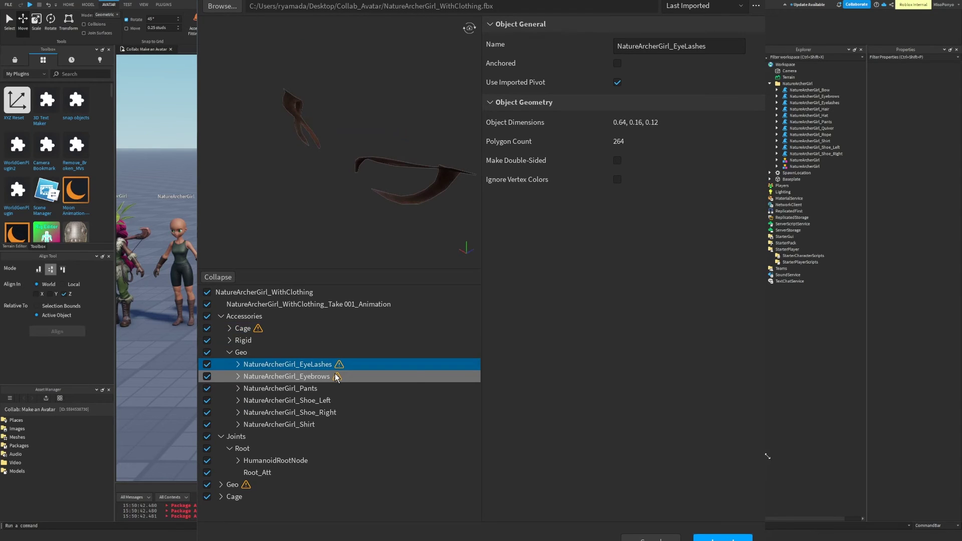
left_click(336, 378)
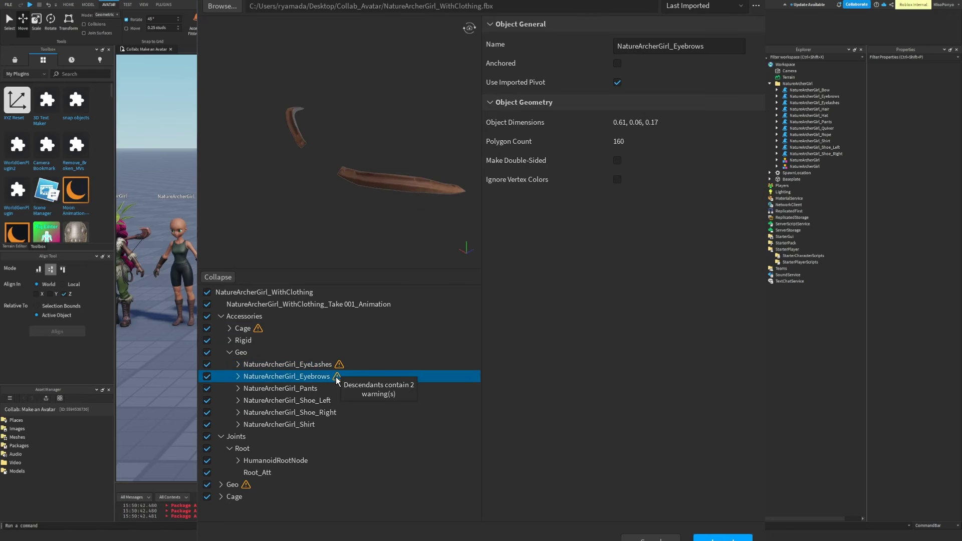
Step: Expand the accessory Cage group and read the warnings for NatureArcherGirl_Pants_InnerCage and NatureArcherGirl_Pants_OuterCage
left_click(230, 329)
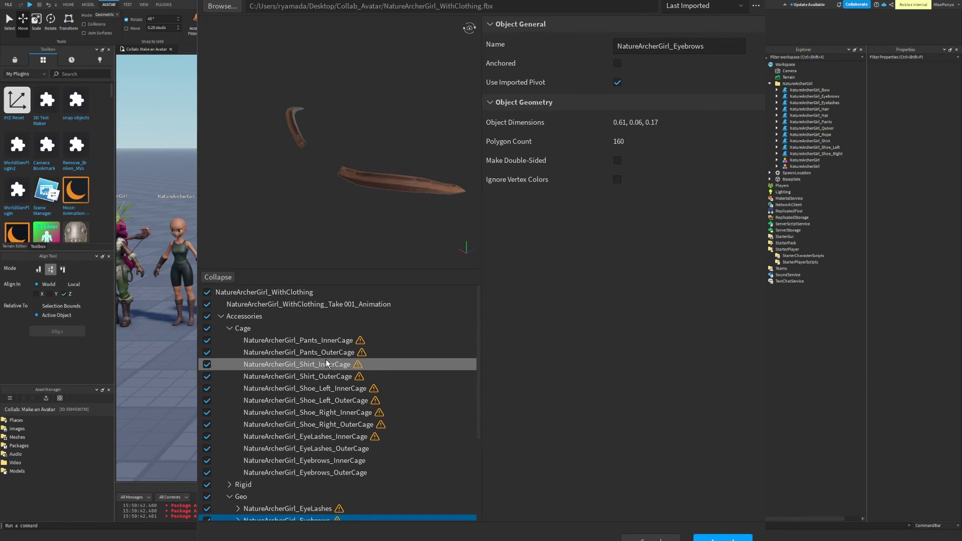
left_click(358, 343)
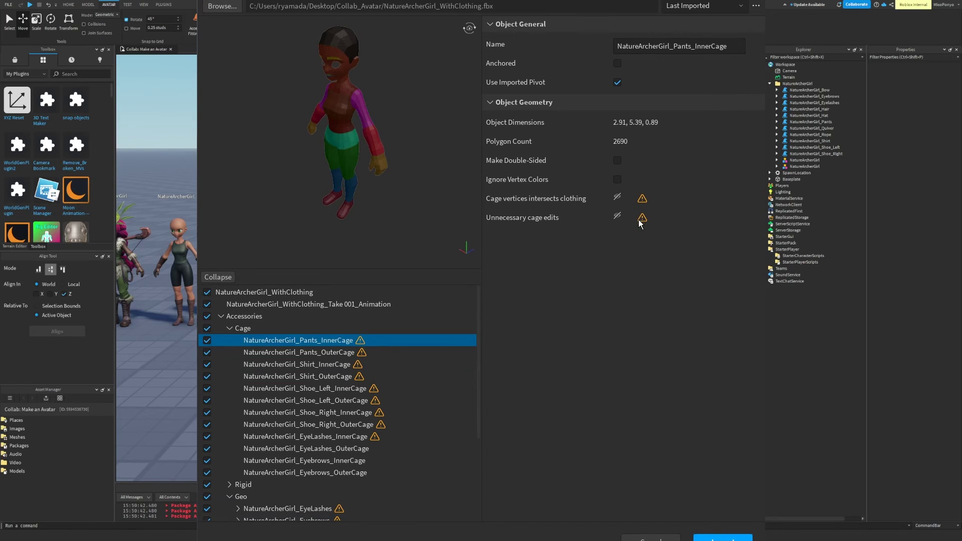
mouse_move(642, 219)
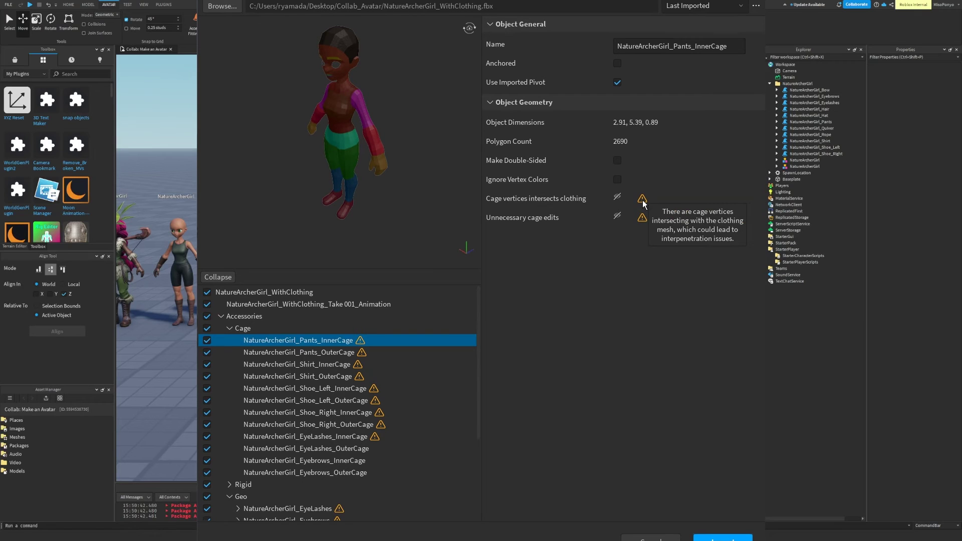
left_click(361, 352)
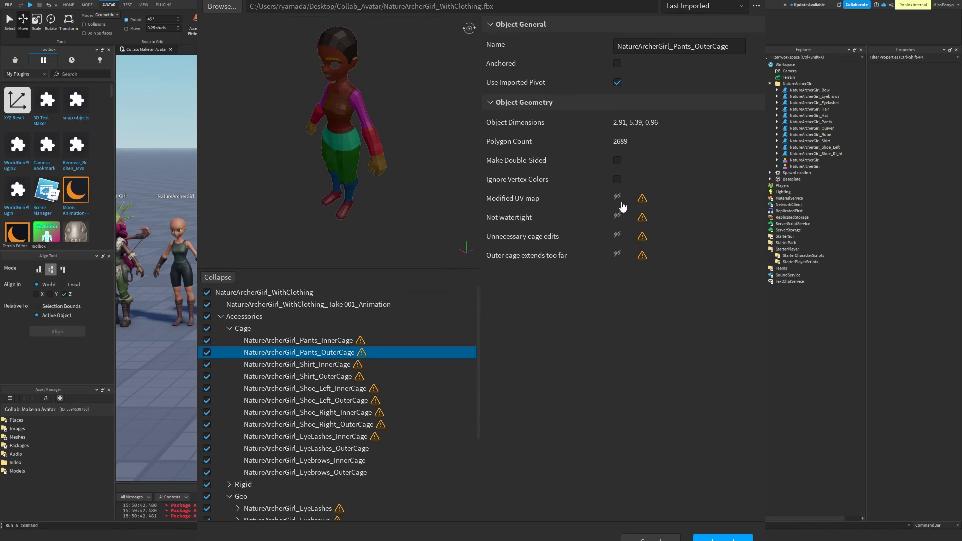
mouse_move(644, 203)
mouse_move(647, 259)
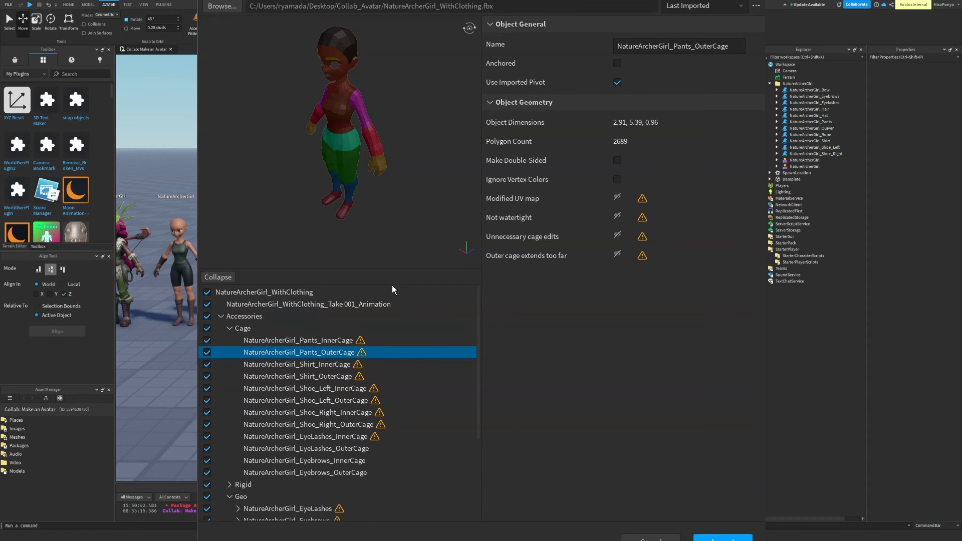
Step: Inspect the eyelashes and eyebrows in the accessory Geo group, including the warnings on the eyebrows' FaceControls
scroll(391, 290, "down", 1)
scroll(391, 292, "down", 3)
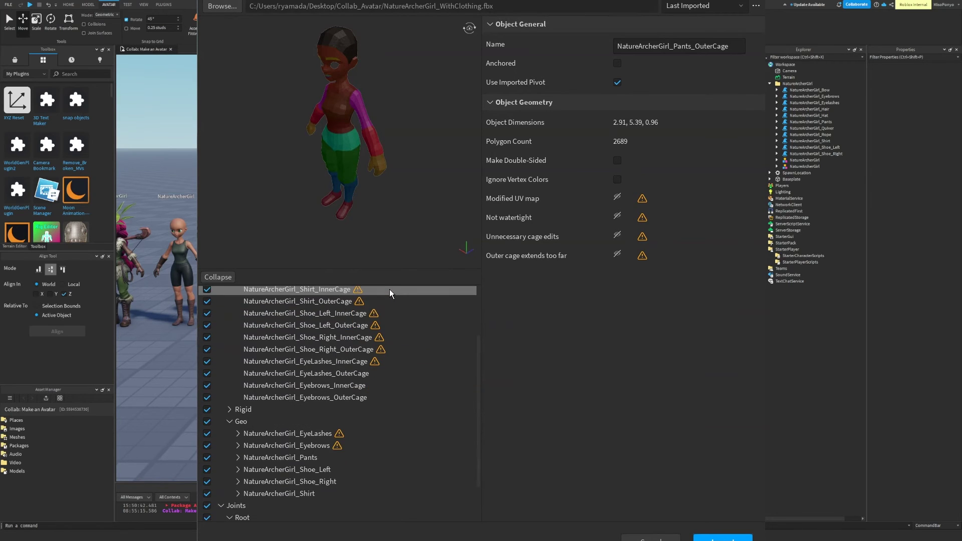
left_click(340, 437)
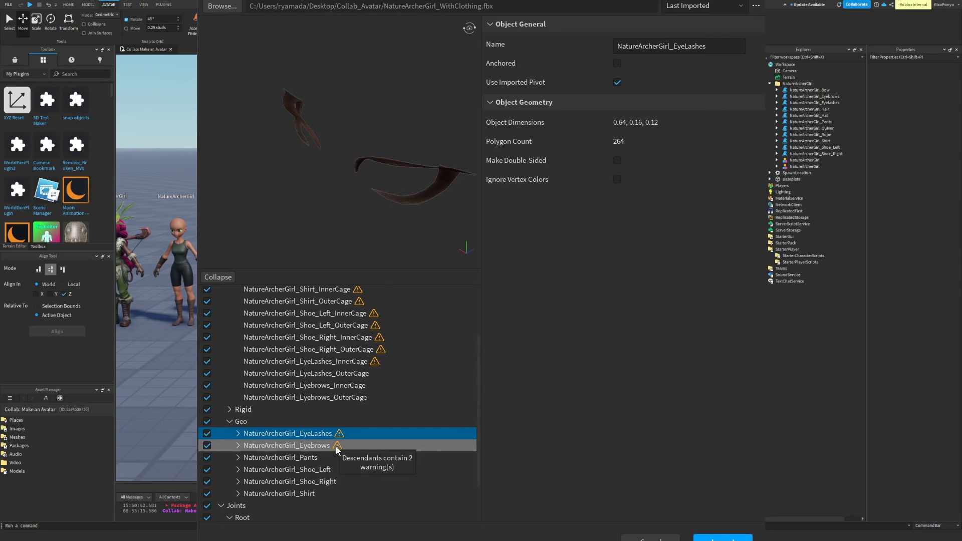
left_click(337, 446)
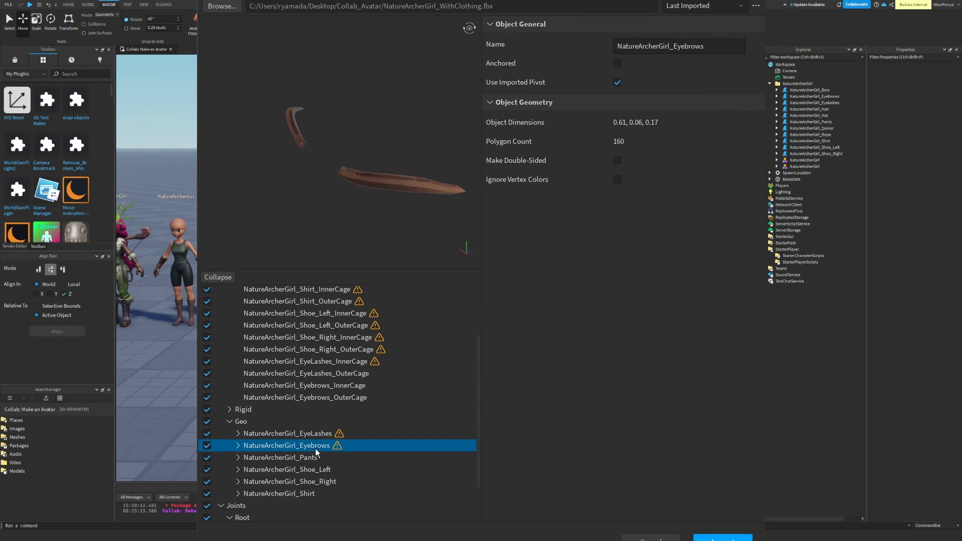
left_click(238, 446)
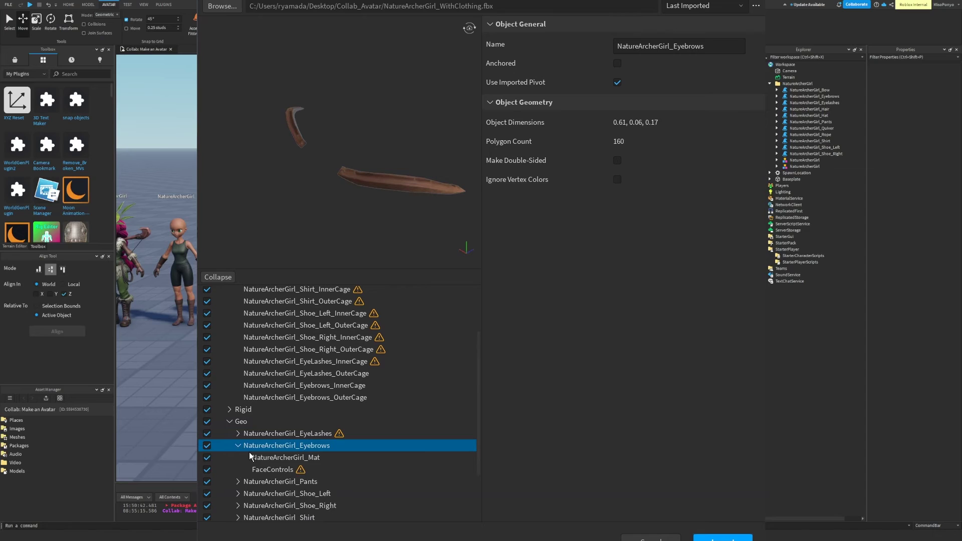
left_click(270, 471)
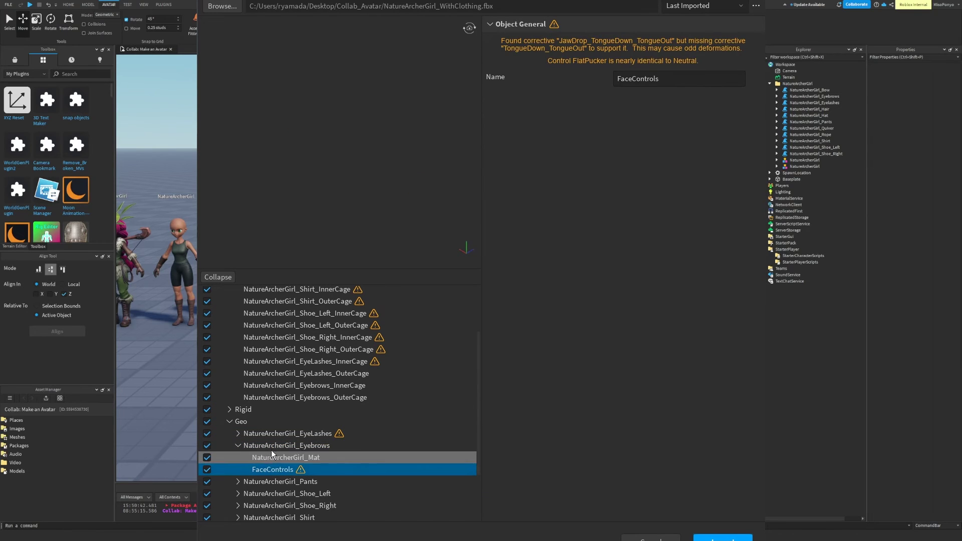
left_click(311, 435)
mouse_move(341, 437)
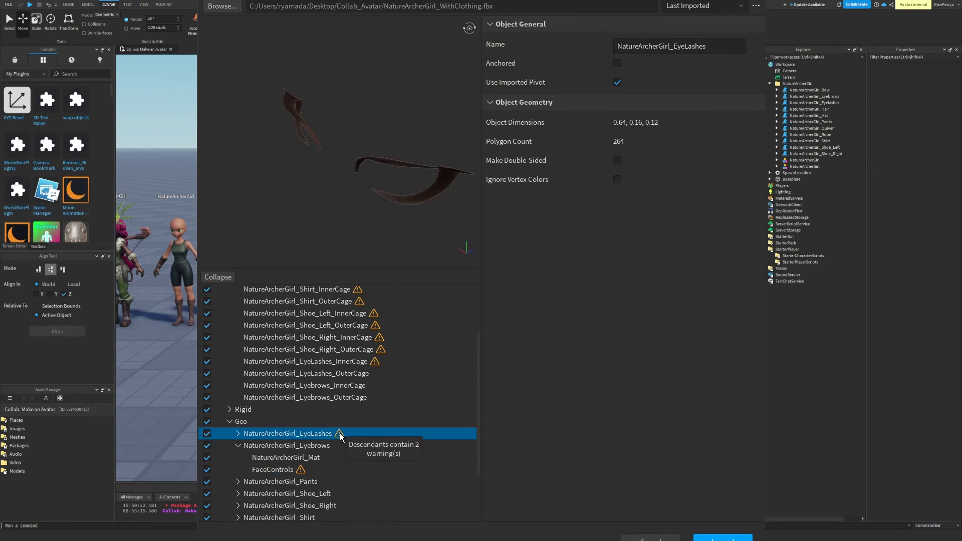
Step: Collapse the accessory Geo group and select the root NatureArcherGirl_WithClothing entry to show its general import settings
left_click(230, 421)
scroll(238, 423, "up", 2)
scroll(242, 413, "up", 1)
left_click(252, 290)
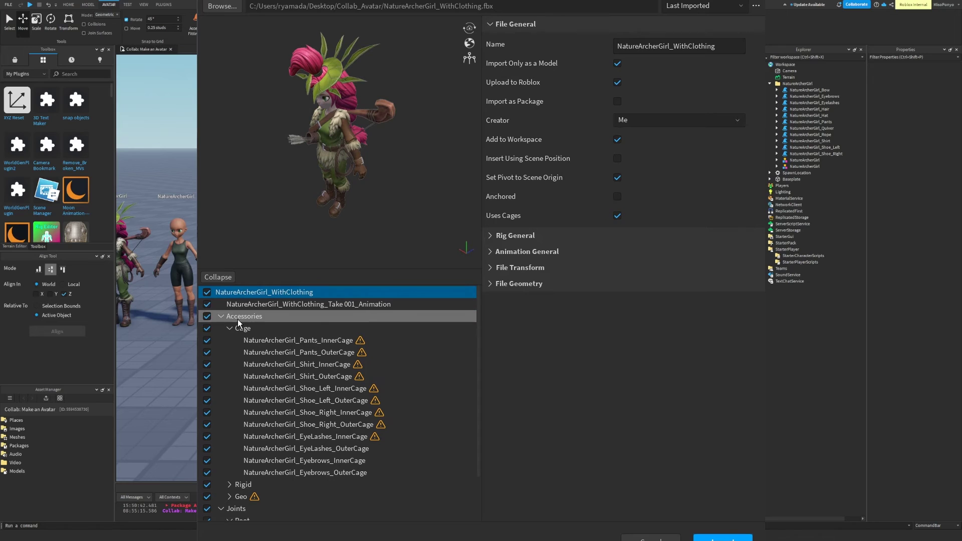
Step: Expand the body Geo group and read the warning on the FaceControls under Head_Geo
scroll(256, 451, "down", 2)
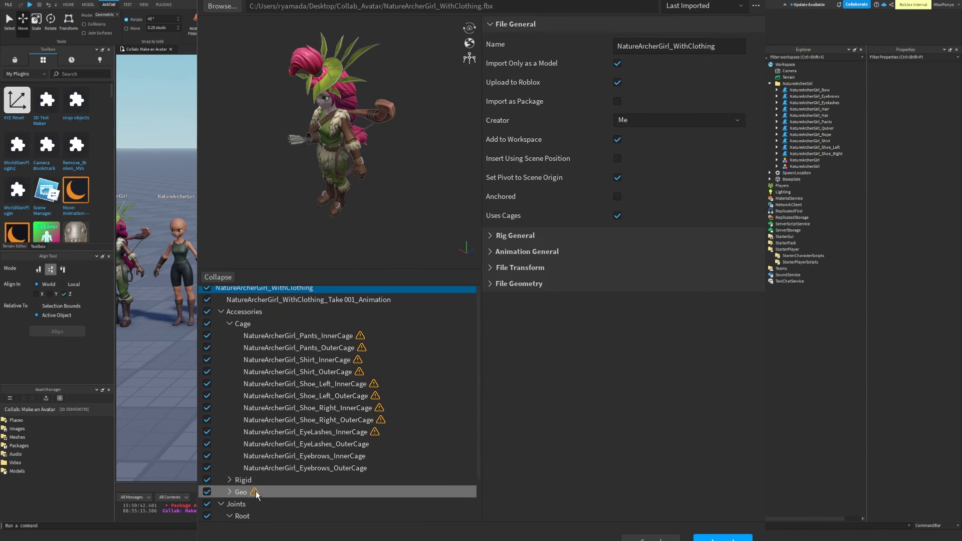
left_click(221, 503)
scroll(231, 493, "down", 5)
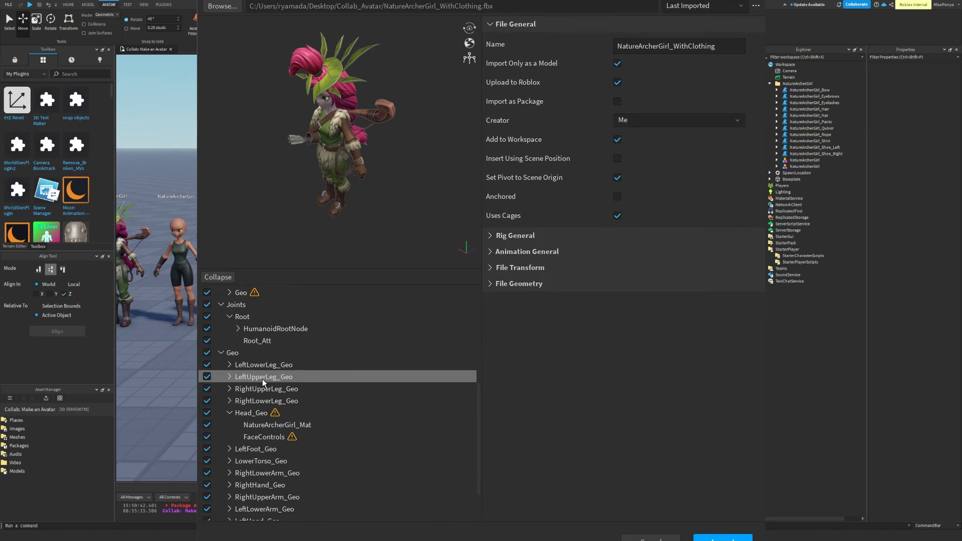
left_click(266, 436)
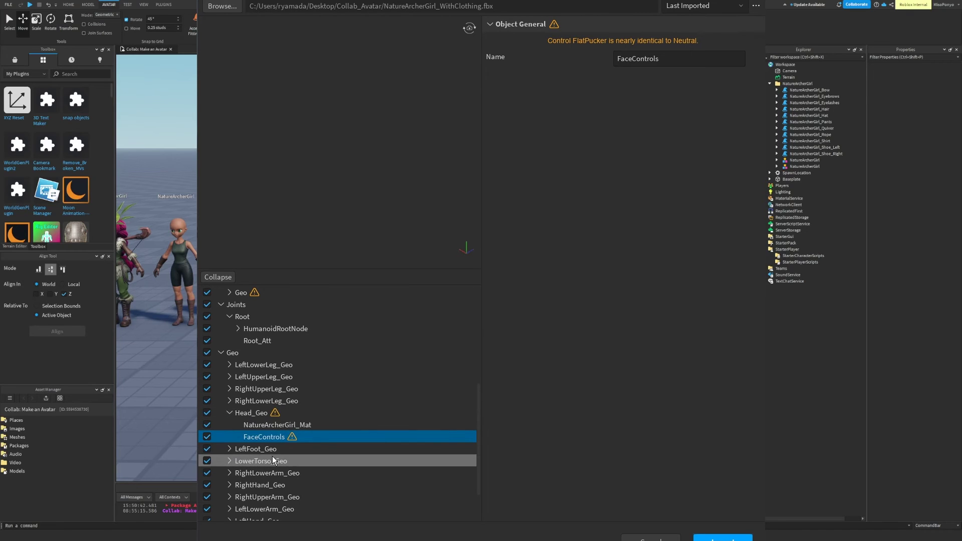
Step: Expand the body Cage group and review its list of body-part outer cages
scroll(246, 455, "down", 2)
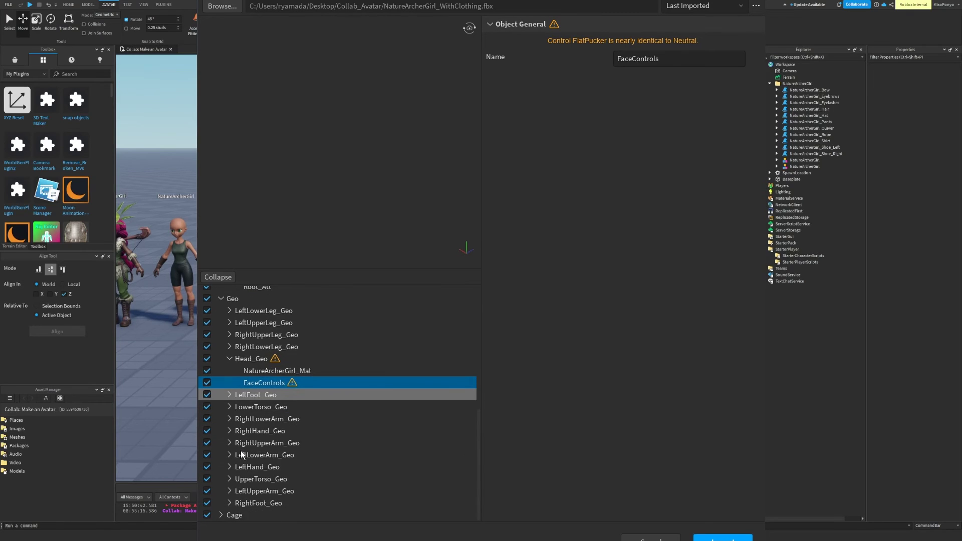
left_click(221, 515)
scroll(253, 487, "down", 6)
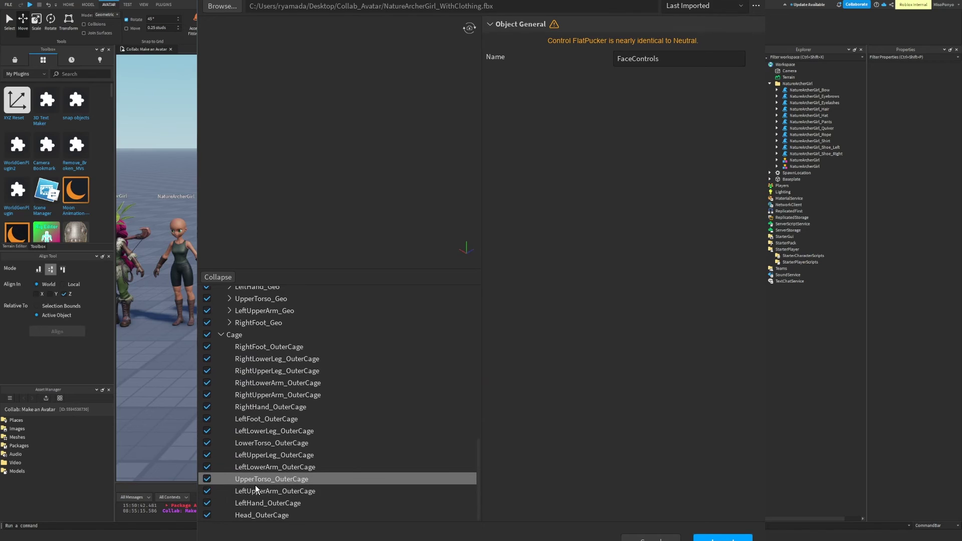
scroll(256, 488, "up", 9)
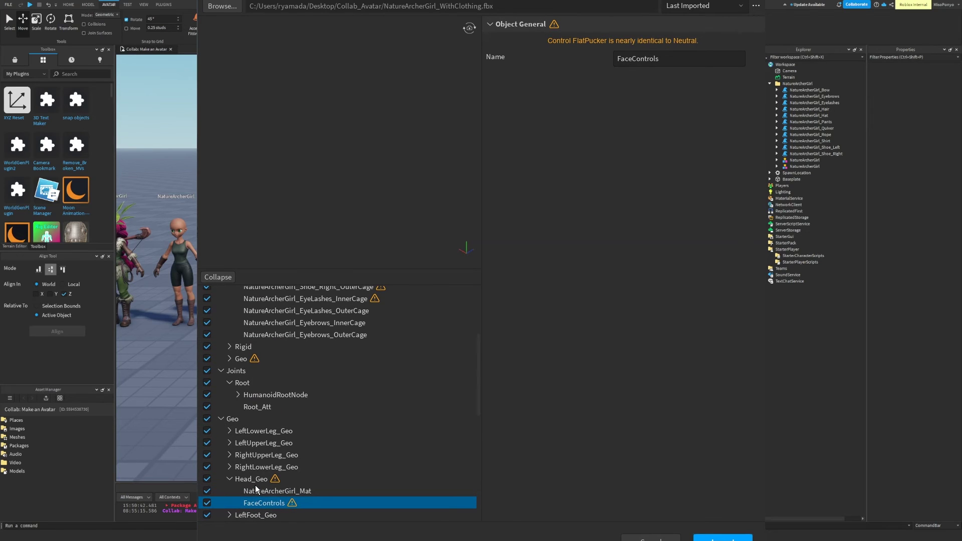
Step: Collapse the Joints, Geo and Accessories groups in the import hierarchy and select the root NatureArcherGirl_WithClothing entry
scroll(254, 486, "up", 5)
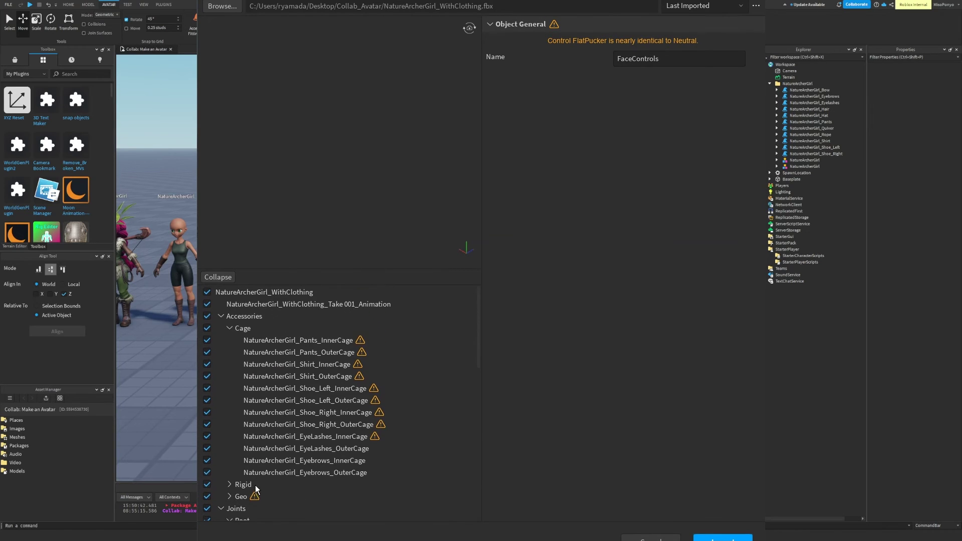
left_click(221, 508)
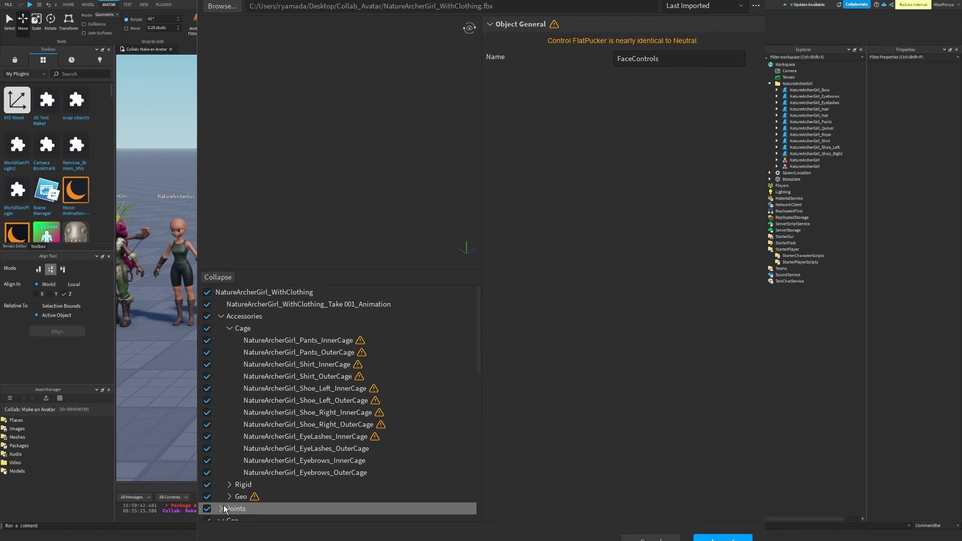
scroll(228, 498, "down", 3)
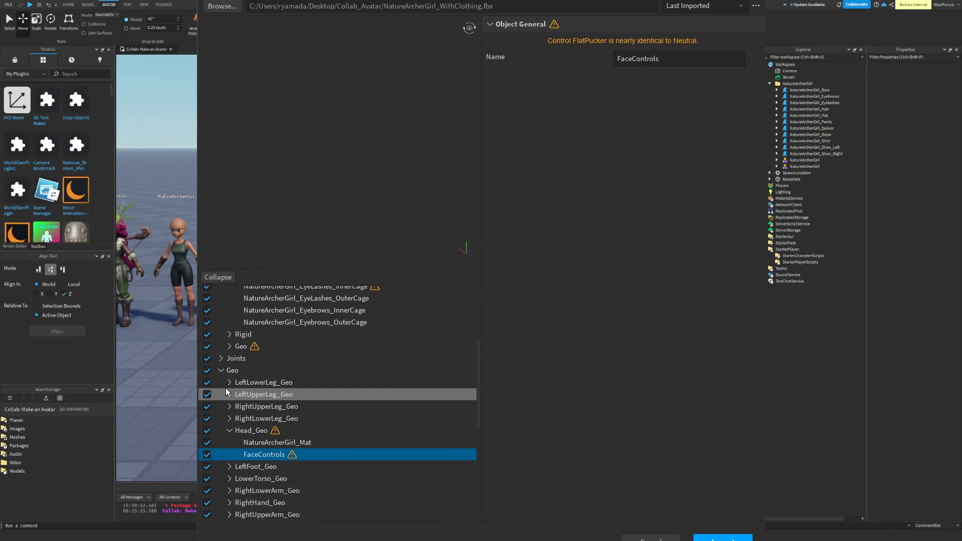
left_click(223, 371)
scroll(222, 382, "up", 3)
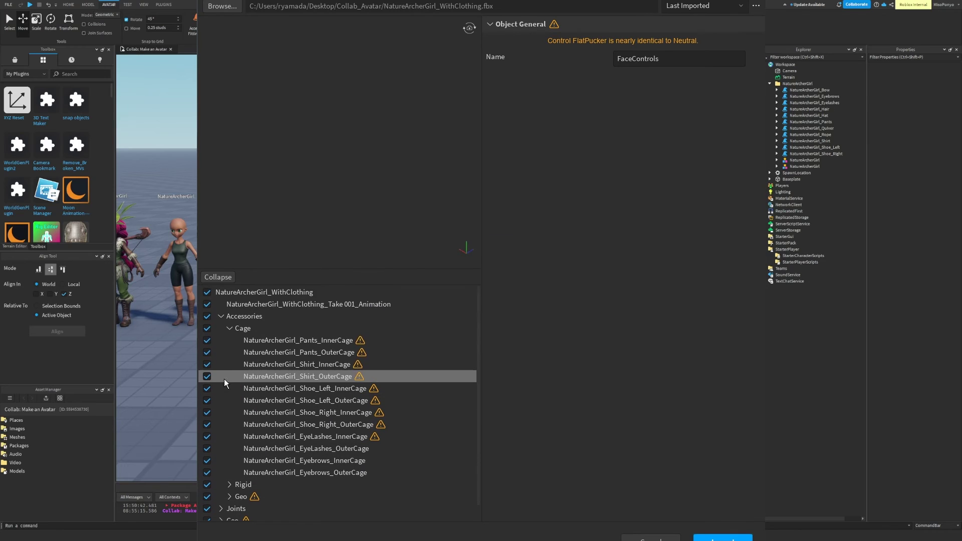
left_click(221, 316)
left_click(239, 292)
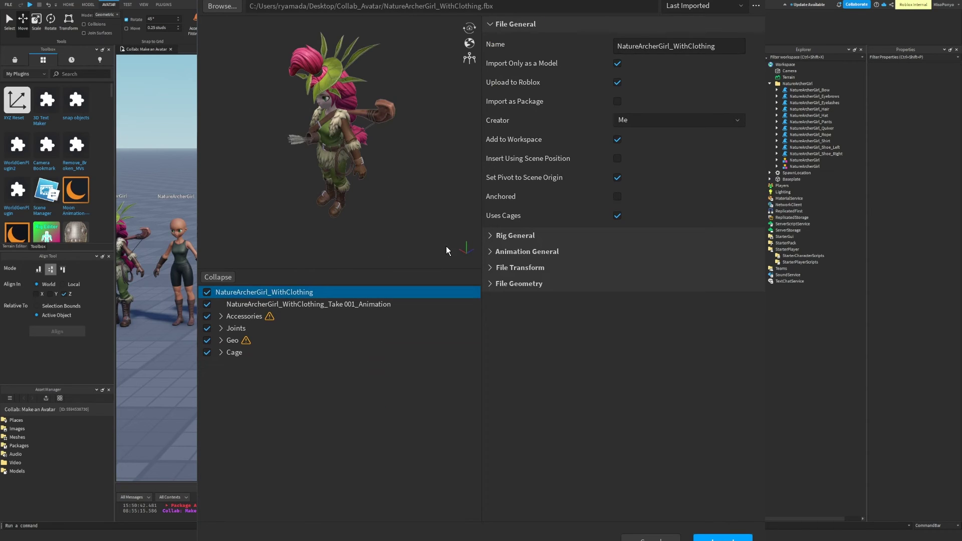
Step: Expand the Rig General settings, keep R15 as the rig type and choose Rthro Narrow as the rig scale
left_click(490, 236)
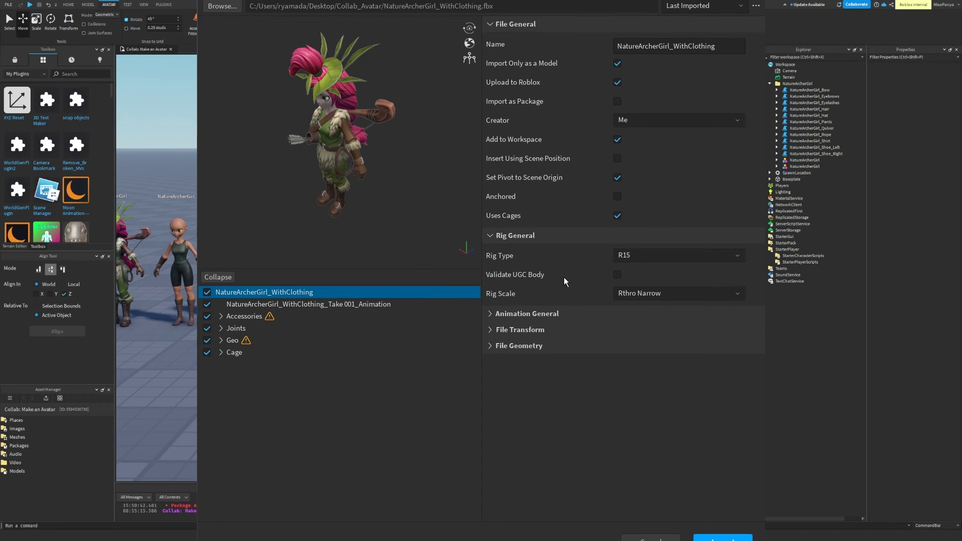
left_click(648, 256)
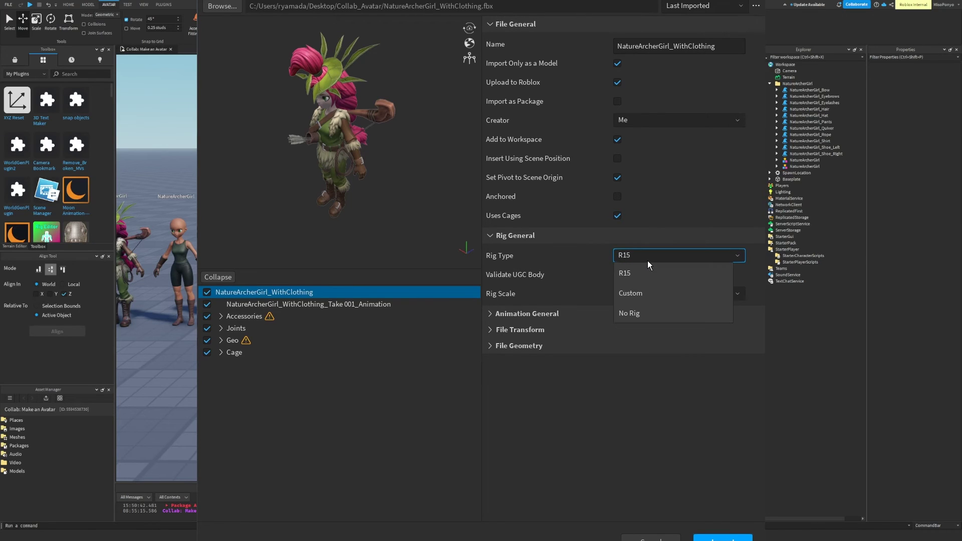
left_click(648, 261)
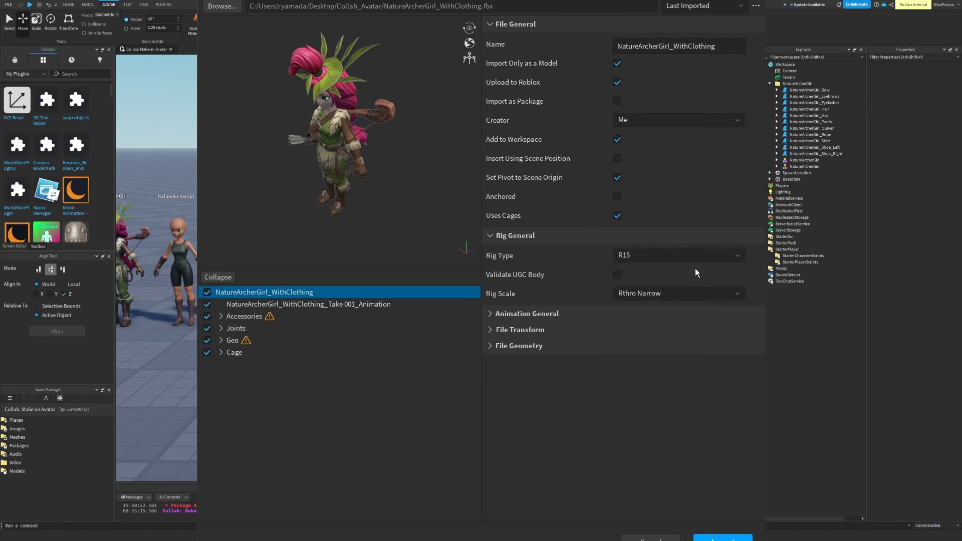
left_click(639, 294)
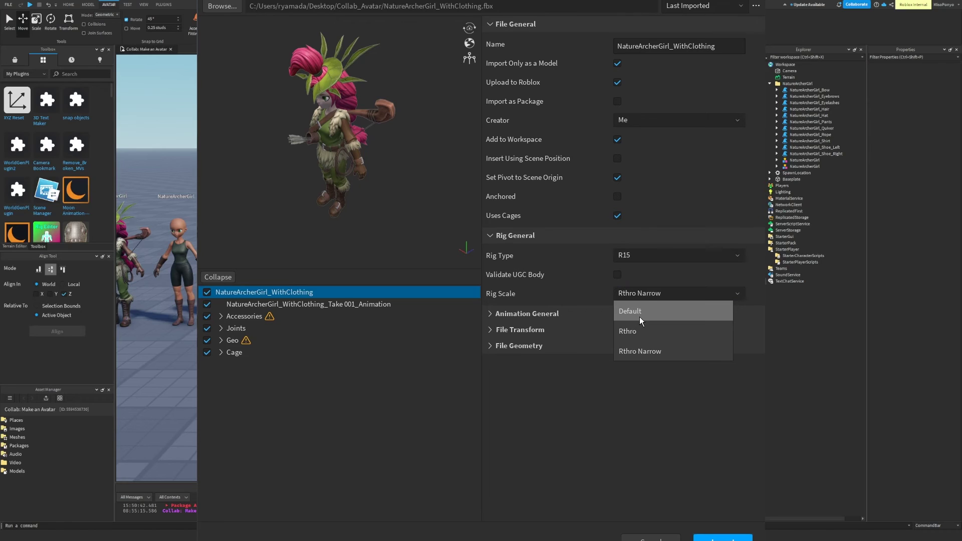
left_click(639, 351)
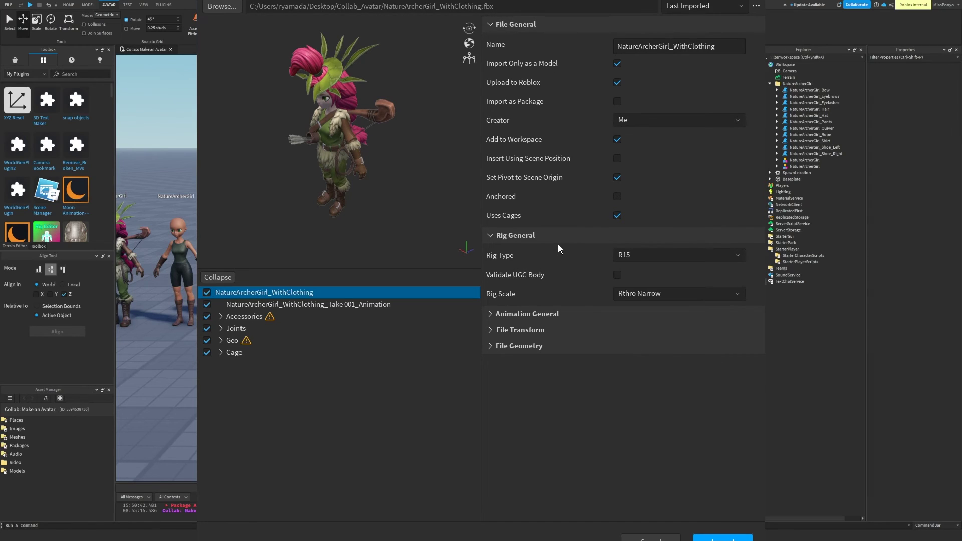
Step: Expand the Animation General, File Transform and File Geometry settings and review the Rig Scale description and options
left_click(527, 314)
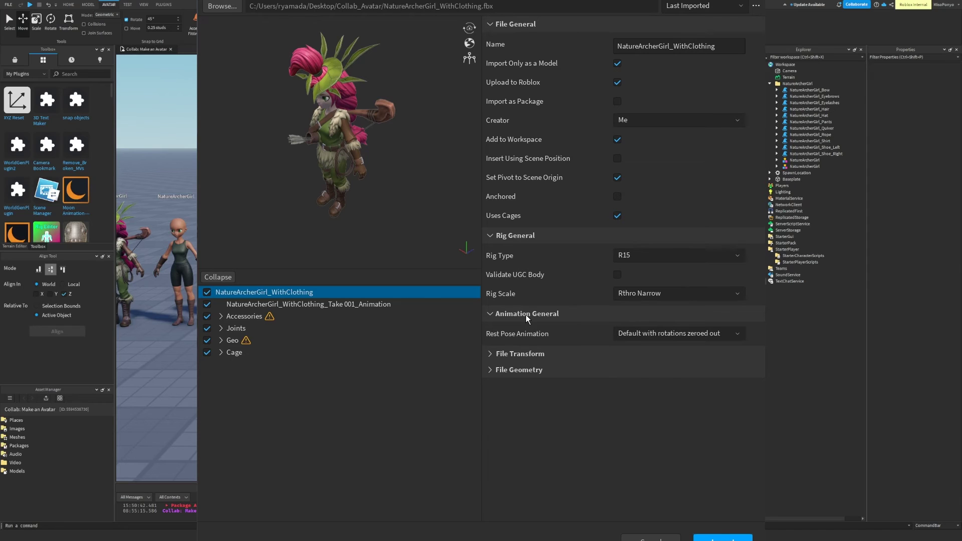
left_click(516, 356)
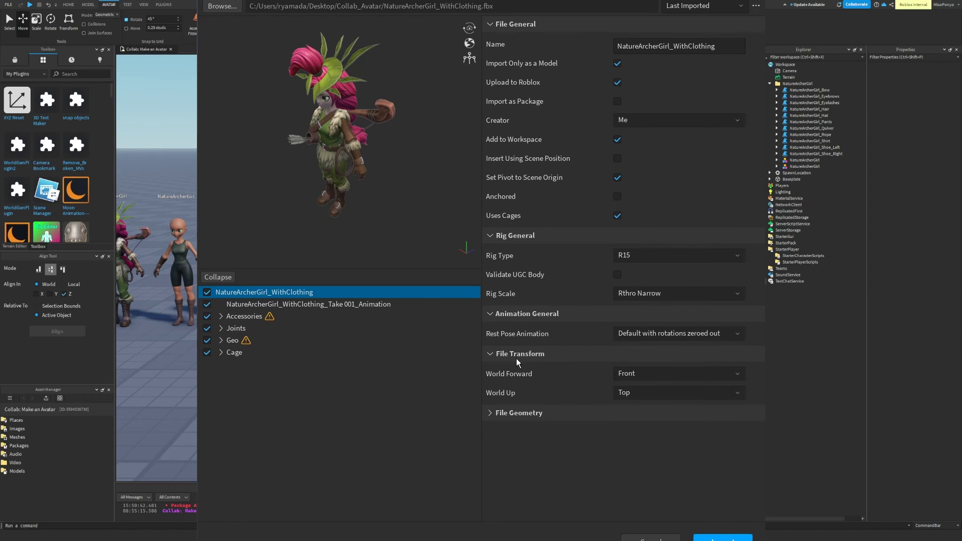
left_click(512, 414)
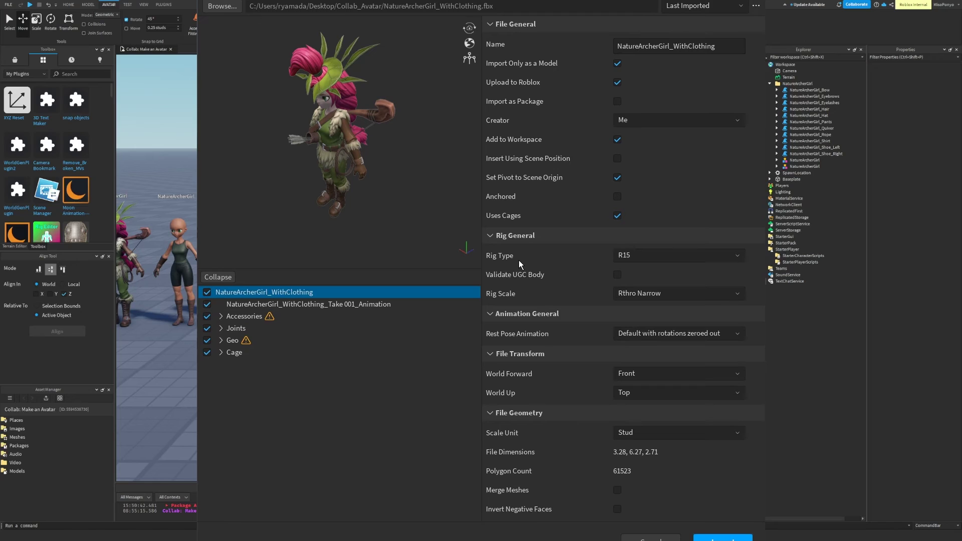
mouse_move(545, 257)
mouse_move(505, 296)
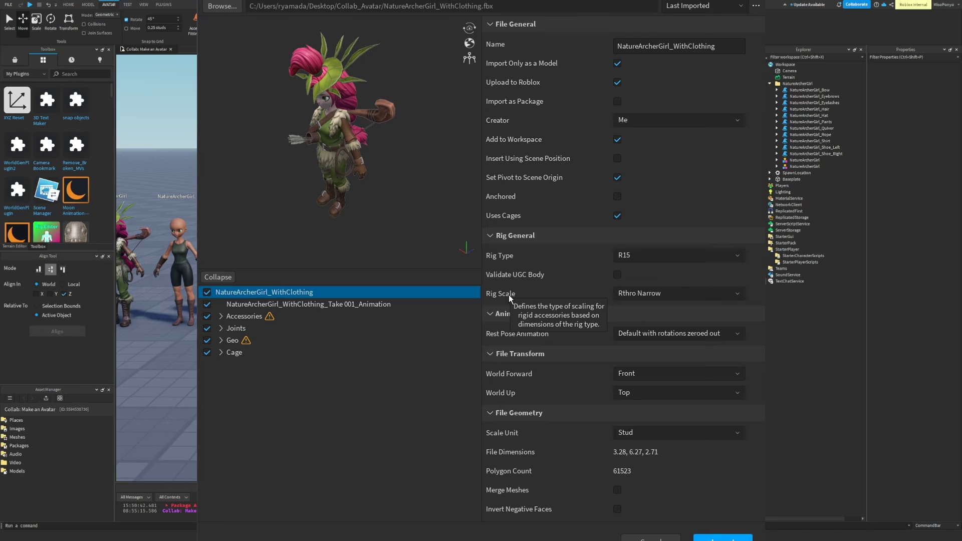
left_click(639, 290)
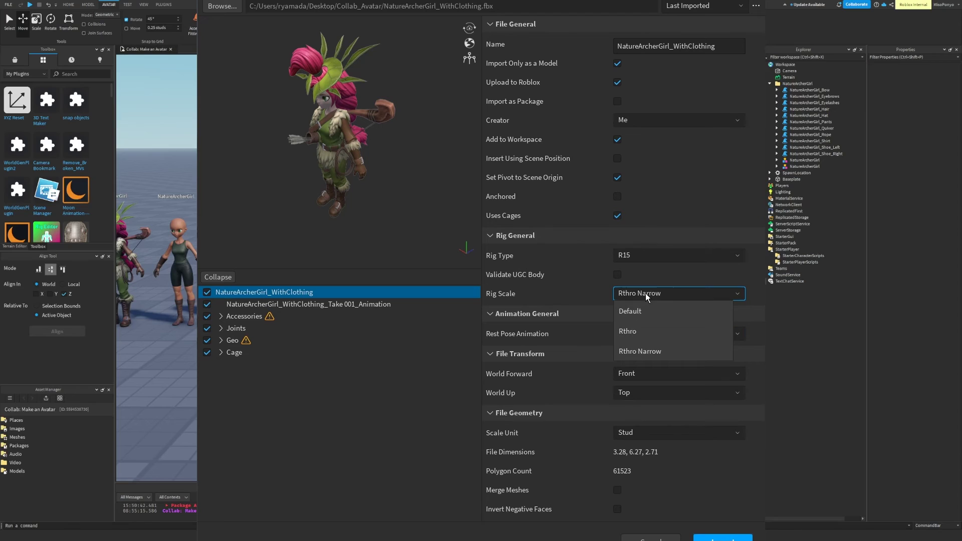
mouse_move(597, 298)
left_click(587, 297)
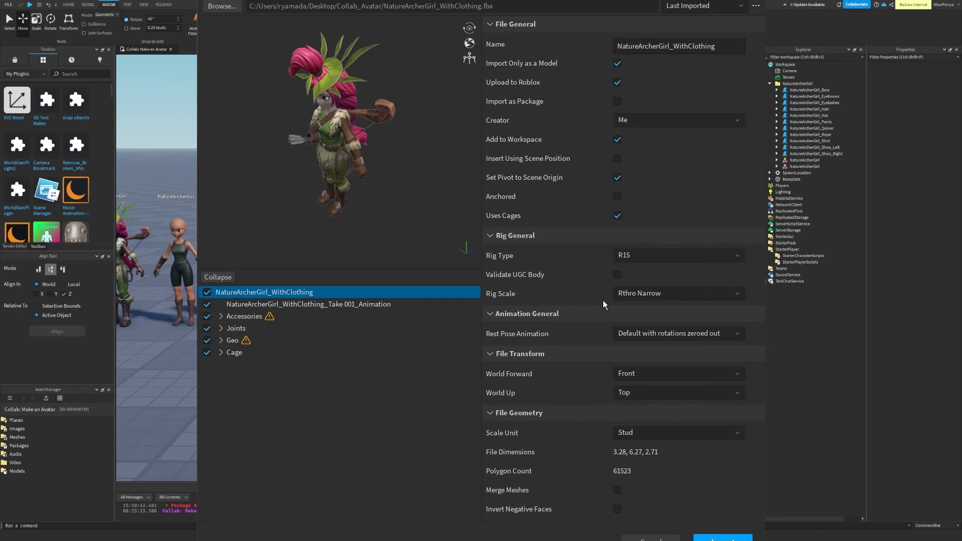
Step: Check the avatar preview from the front and import NatureArcherGirl_WithClothing into the workspace
left_click_drag(350, 177, 450, 131)
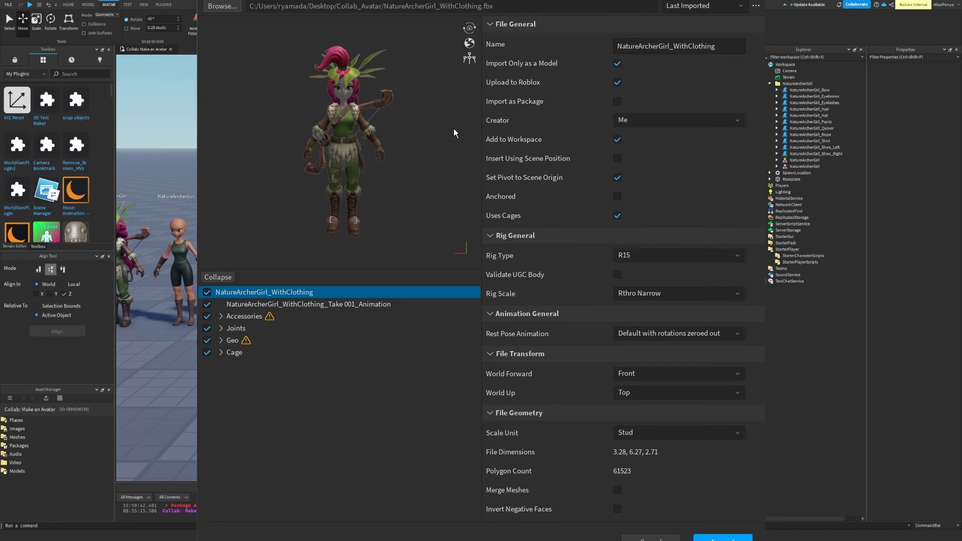
scroll(453, 128, "up", 3)
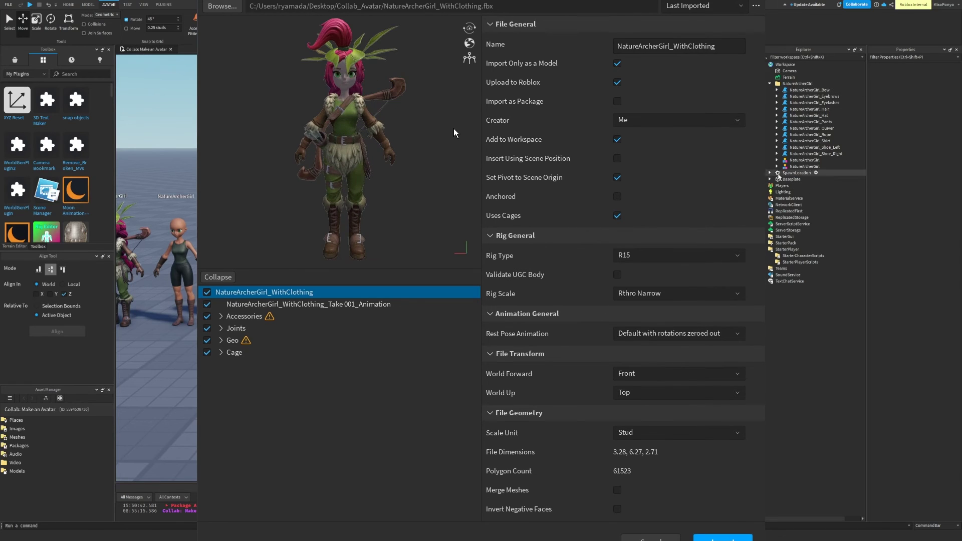
scroll(453, 128, "down", 1)
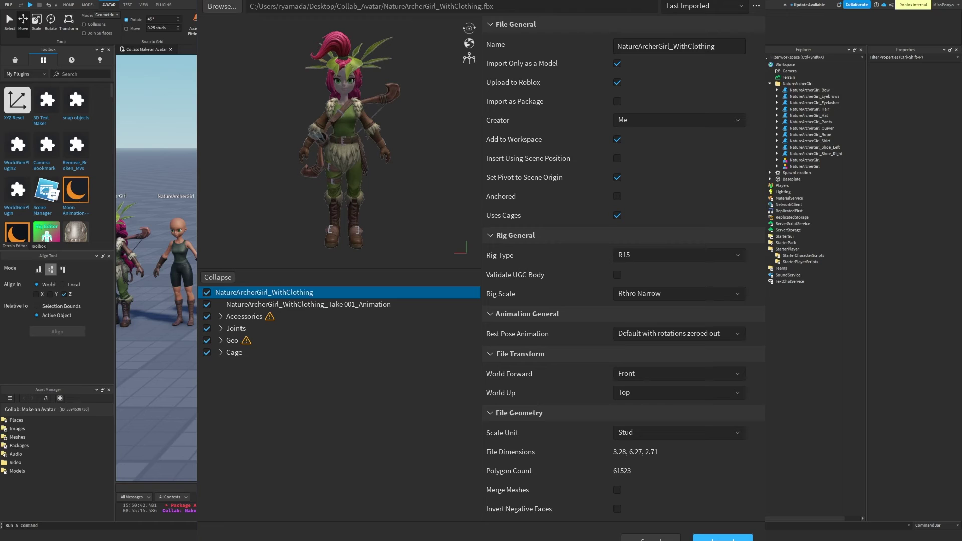
left_click(723, 538)
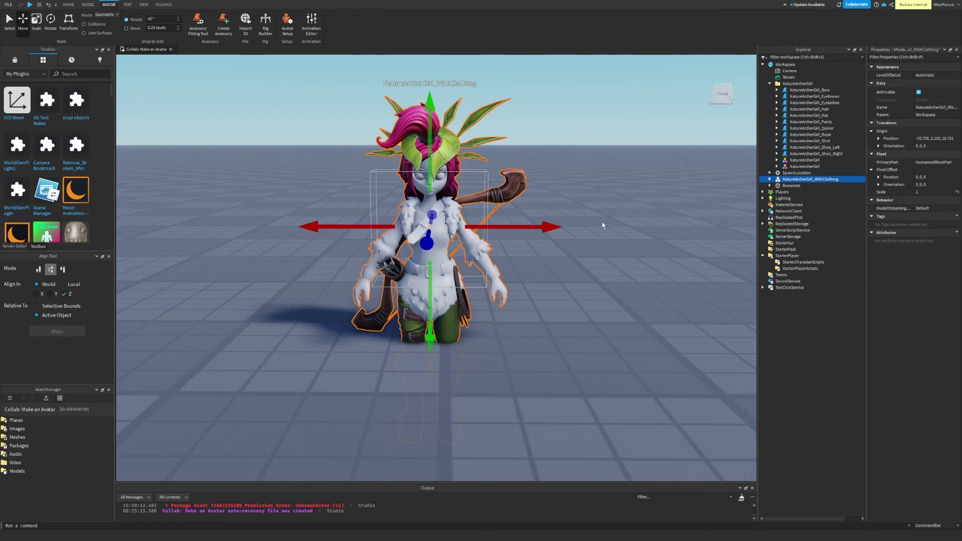
Step: Raise the imported NatureArcherGirl_WithClothing model to about Y 4.59 so its feet stand on the baseplate
scroll(545, 260, "down", 3)
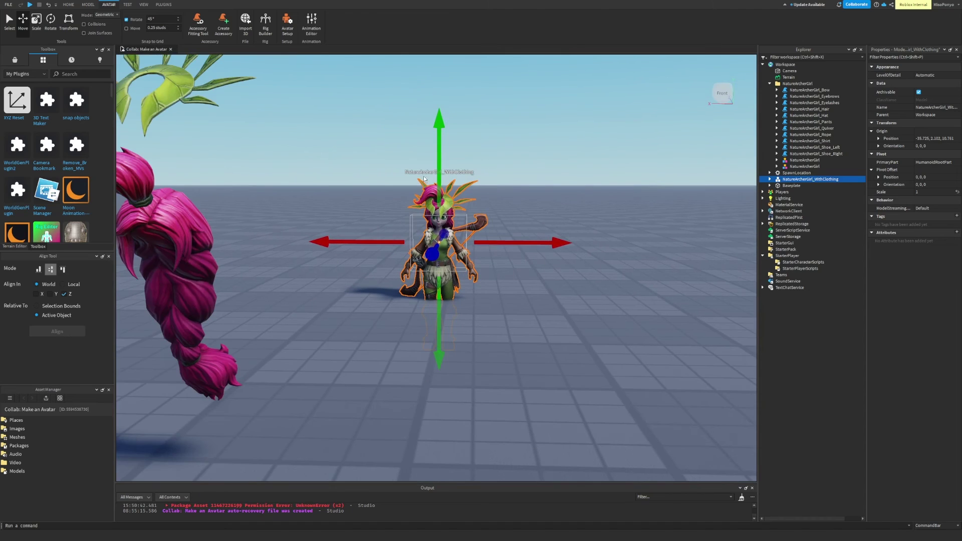
left_click_drag(436, 176, 432, 124)
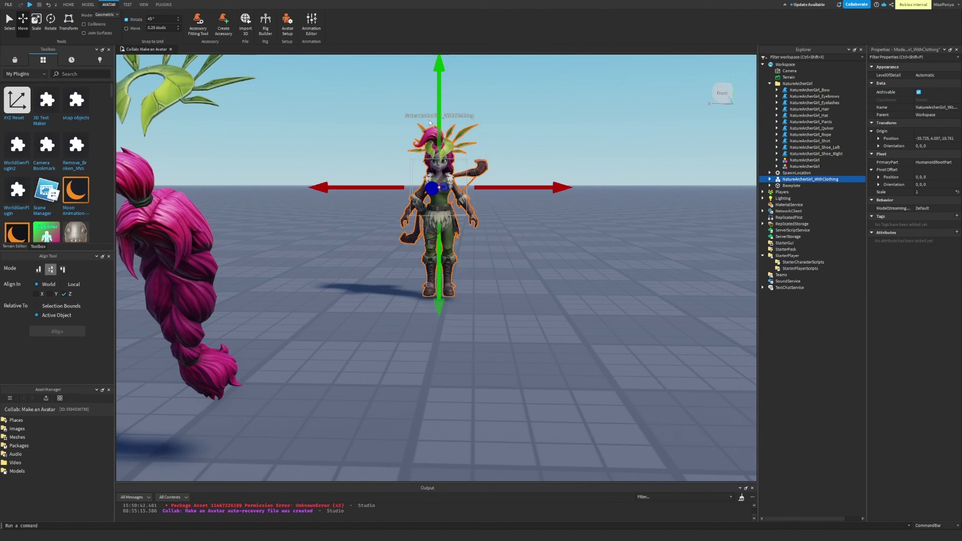
scroll(432, 125, "up", 5)
right_click_drag(433, 159, 429, 164)
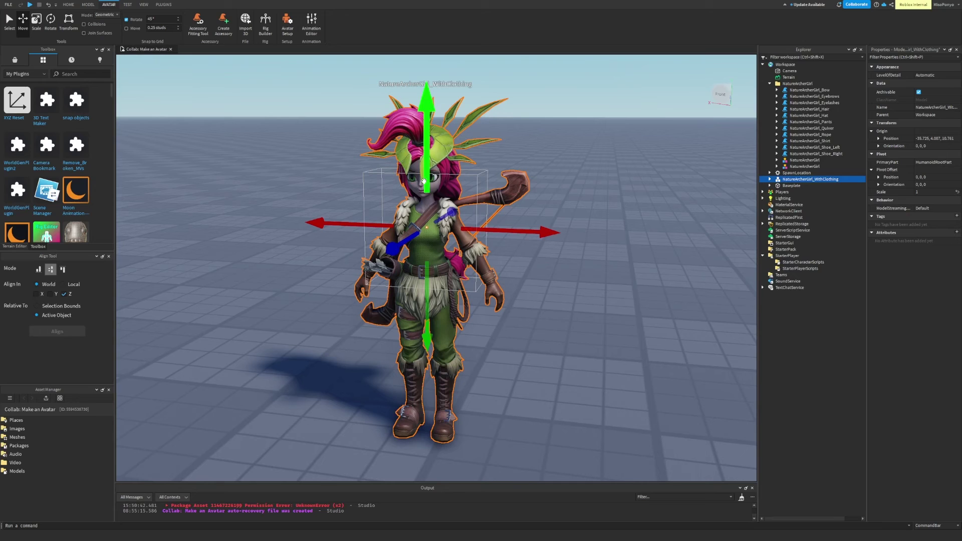
Step: Expand the imported model's hierarchy and inspect the Head mesh's attachments, FaceControls and properties
left_click(770, 179)
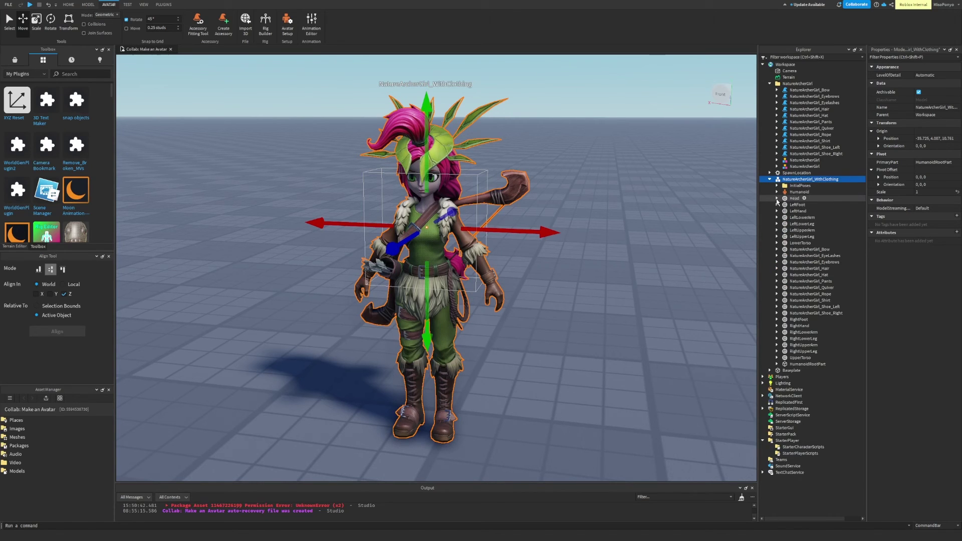
left_click(777, 198)
left_click(791, 199)
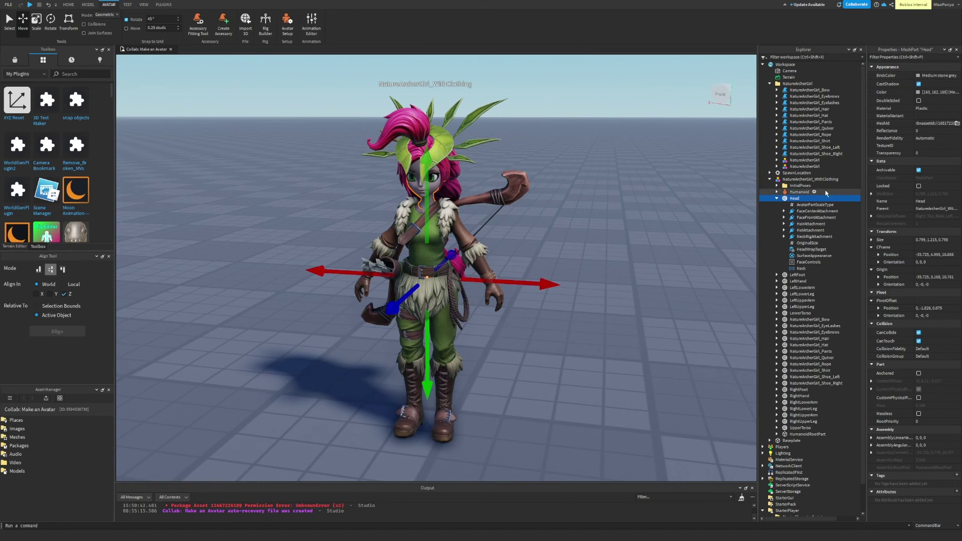
left_click(776, 199)
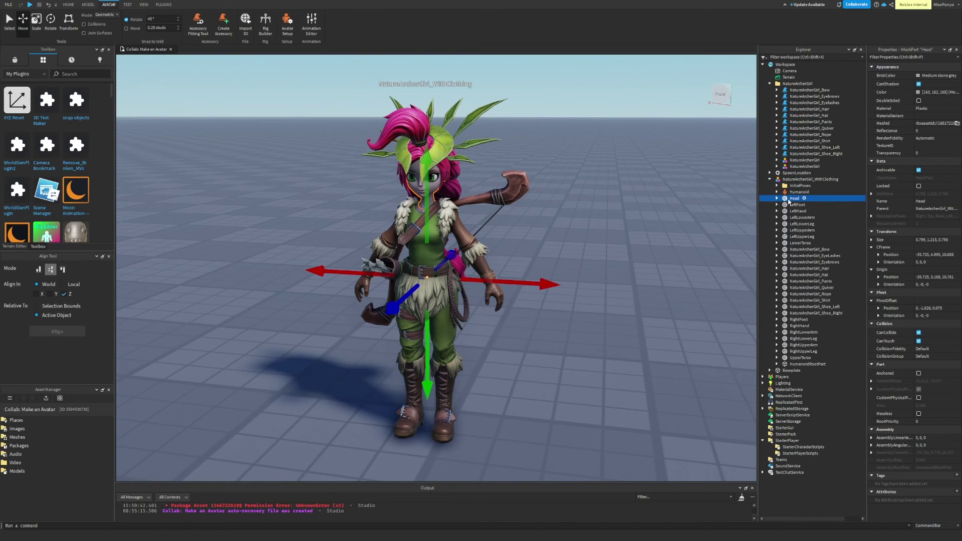
Step: Move the accessory meshes from NatureArcherGirl_Bow through NatureArcherGirl_Shoe_Right out of the model, directly into Workspace
left_click(796, 249)
left_click(809, 313, "shift")
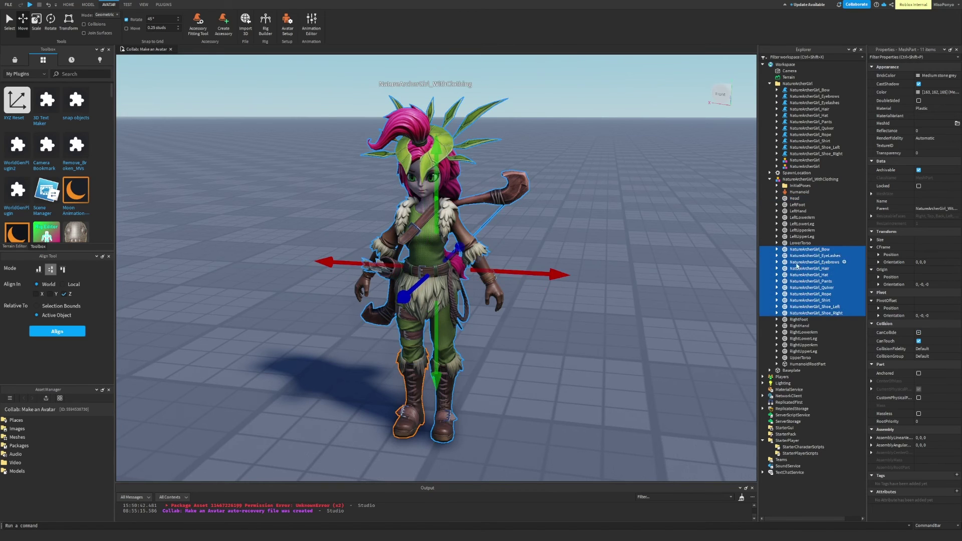
left_click_drag(787, 252, 786, 65)
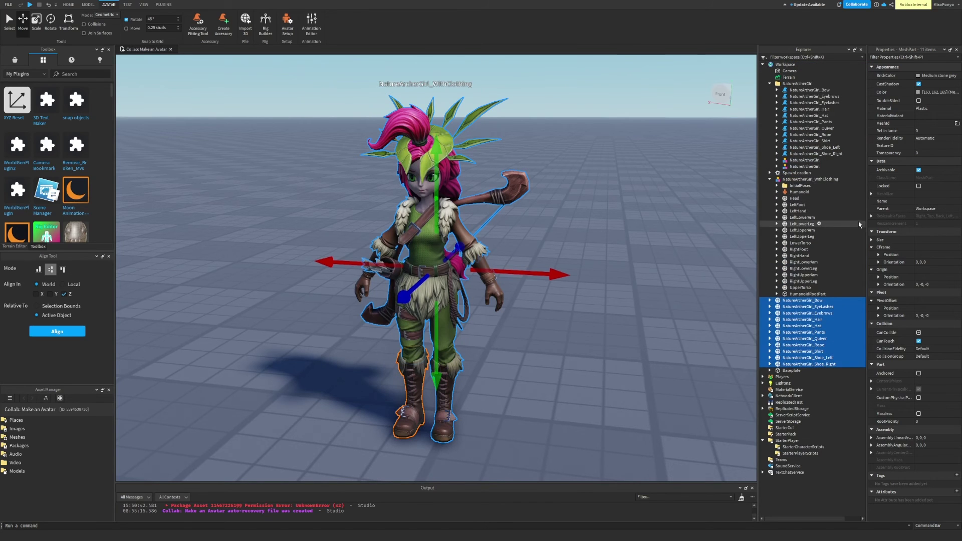
Step: Set the BrickColor of all body parts from Head to UpperTorso to Nougat, and view the avatar from the front
left_click(795, 198)
left_click(797, 288, "shift")
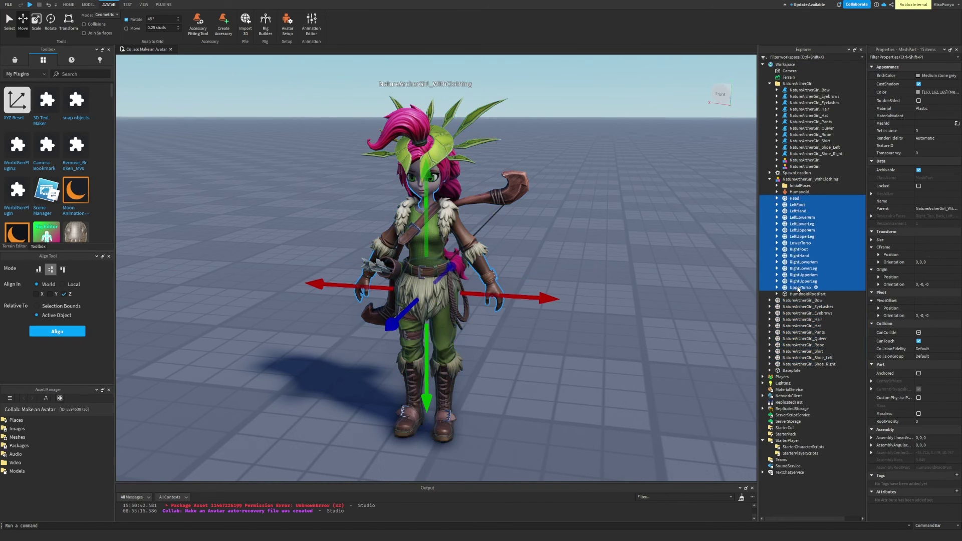
left_click(919, 76)
scroll(919, 76, "down", 4)
scroll(919, 75, "down", 1)
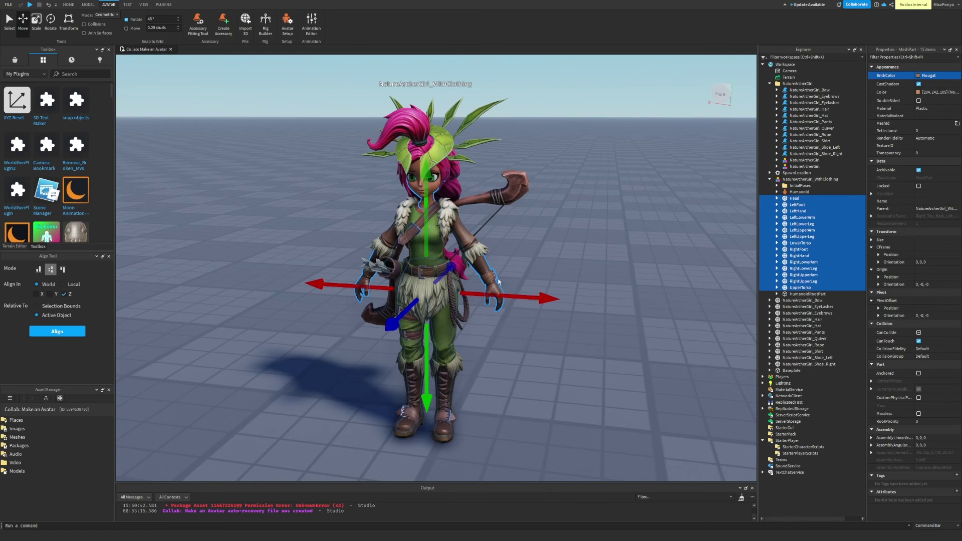
right_click_drag(611, 253, 611, 236)
left_click(498, 378)
right_click_drag(497, 377, 497, 358)
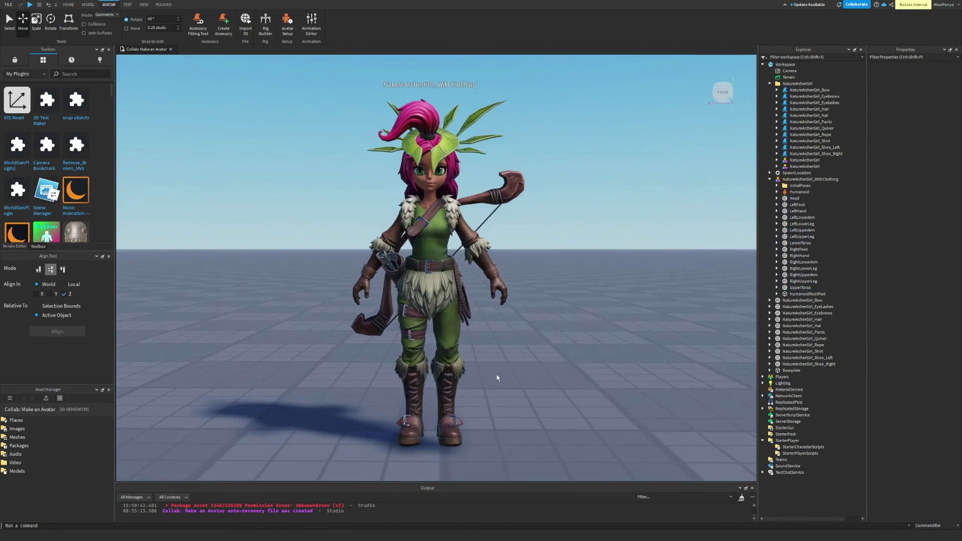
Step: Reselect the body parts from Head to UpperTorso and review their BrickColor, then clear the selection
left_click(436, 261)
left_click(795, 198)
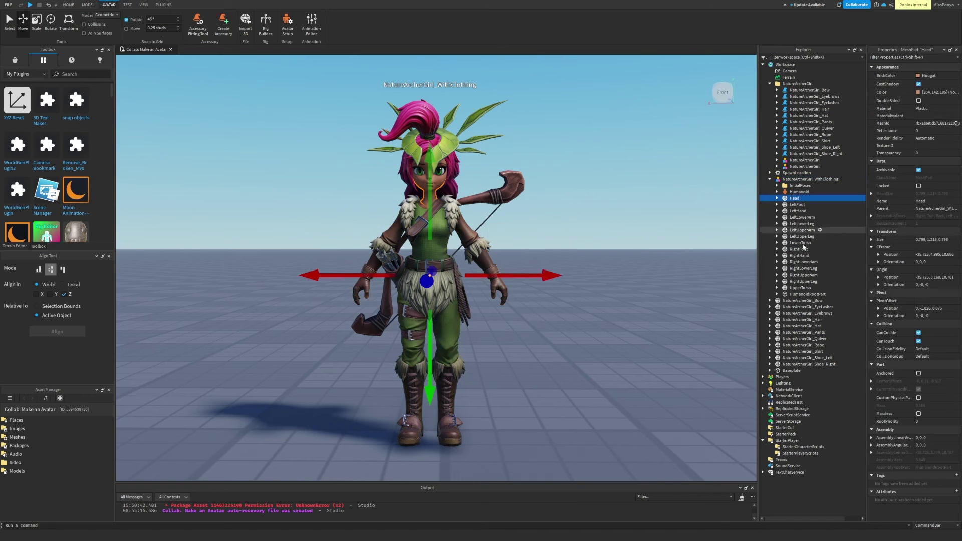
left_click(801, 288, "shift")
left_click(922, 77)
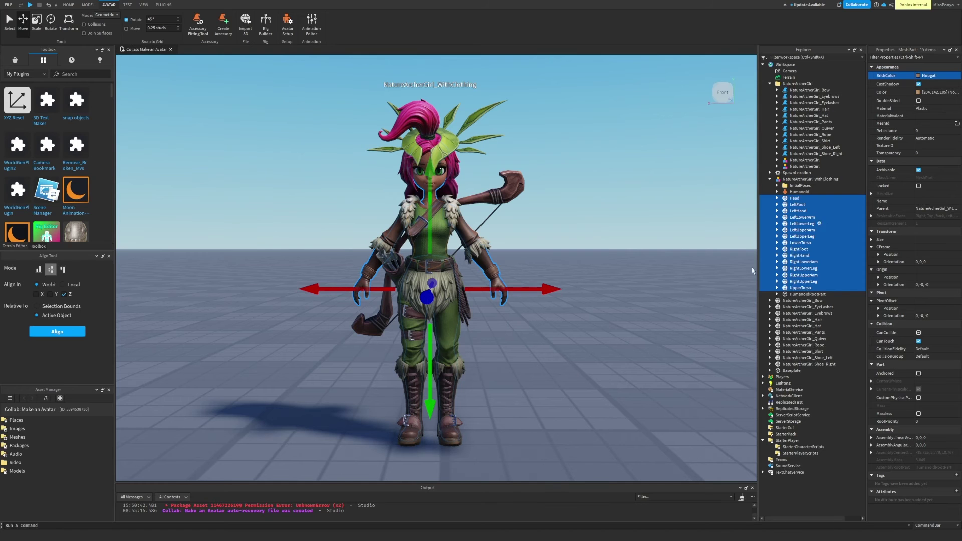
left_click(591, 316)
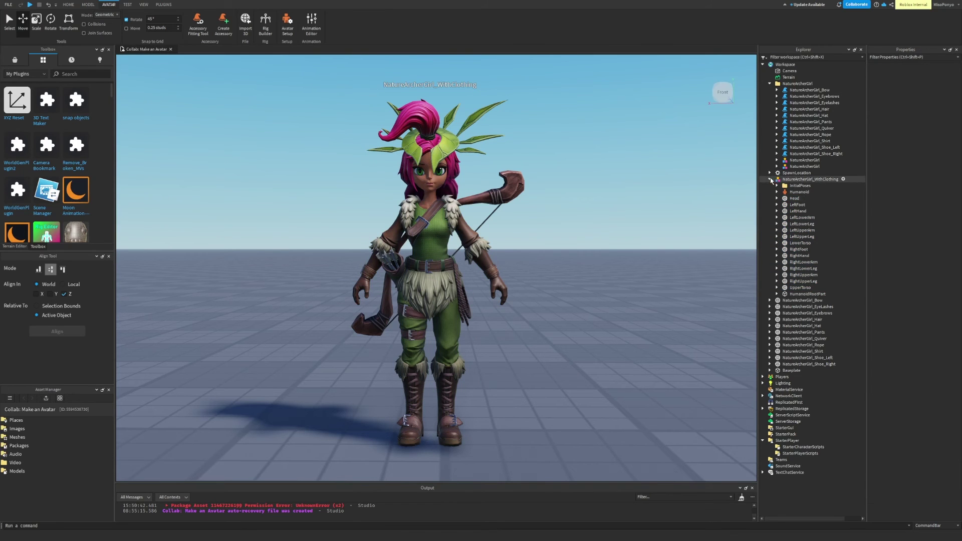
Step: Collapse and select the NatureArcherGirl_WithClothing model and frame it in the viewport
double_click(792, 179)
key("f")
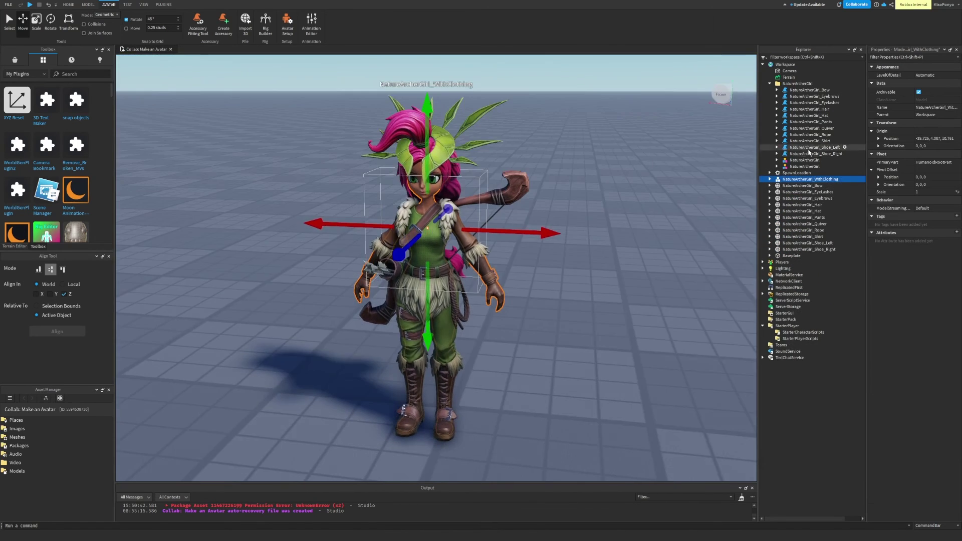
Step: Examine the child objects of the NatureArcherGirl_Bow and NatureArcherGirl_Pants meshes in the workspace hierarchy
left_click(767, 186)
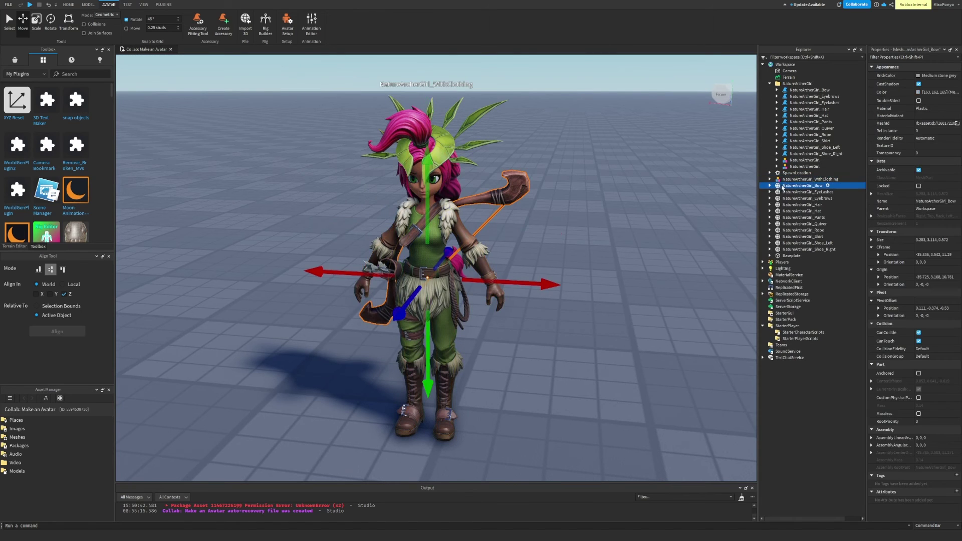
left_click(771, 179)
left_click(771, 180)
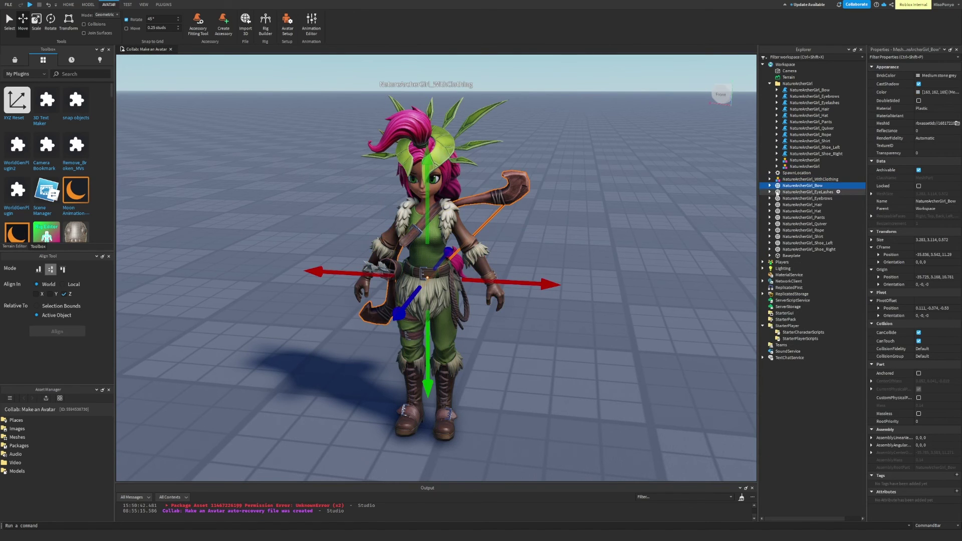
left_click(770, 186)
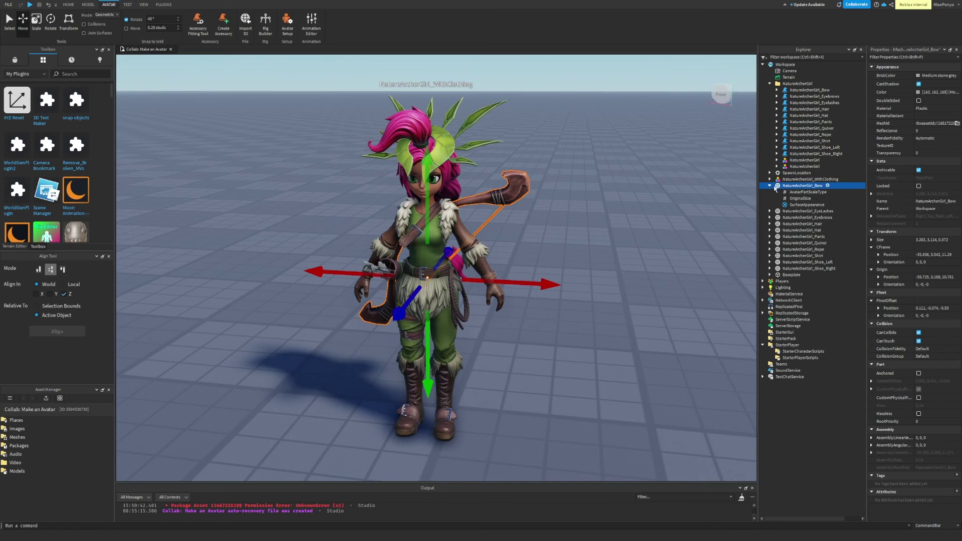
left_click(770, 186)
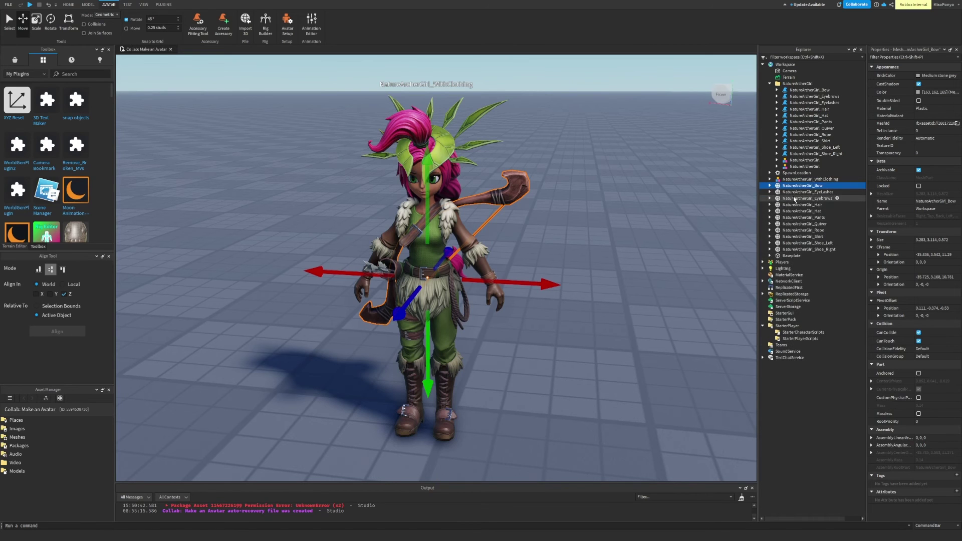
left_click(770, 217)
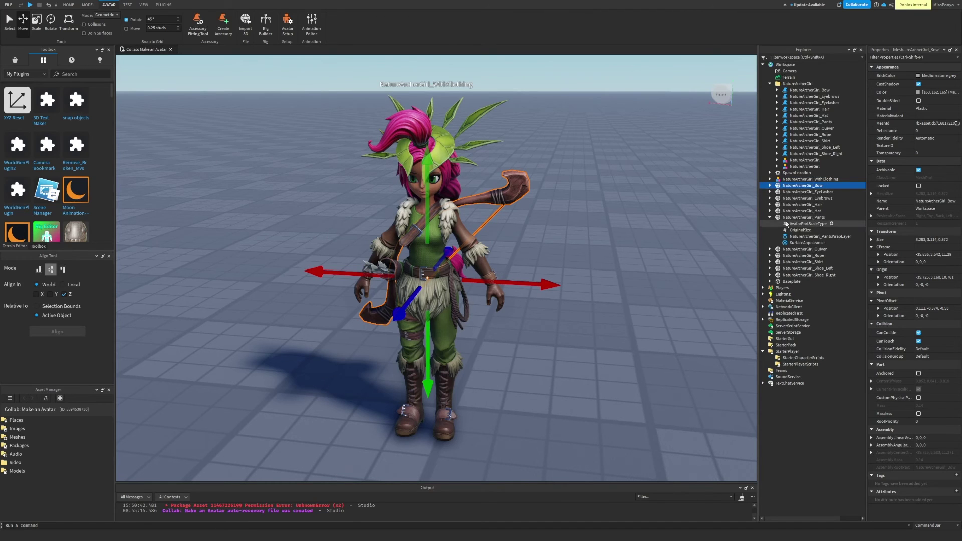
left_click(798, 219)
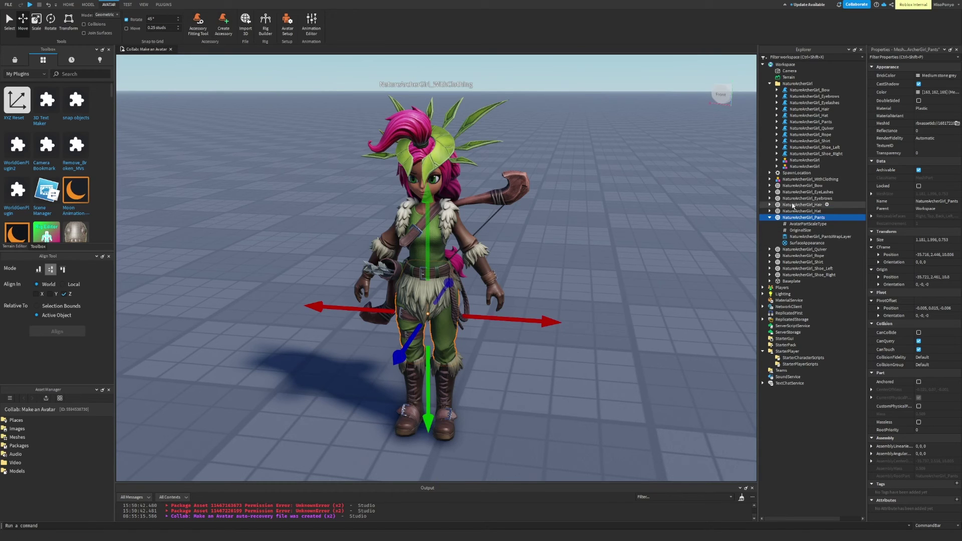
Step: Inspect the Handle of the finished pants accessory among the reference assets, and frame the NatureArcherGirl_WithClothing model again
scroll(712, 269, "down", 5)
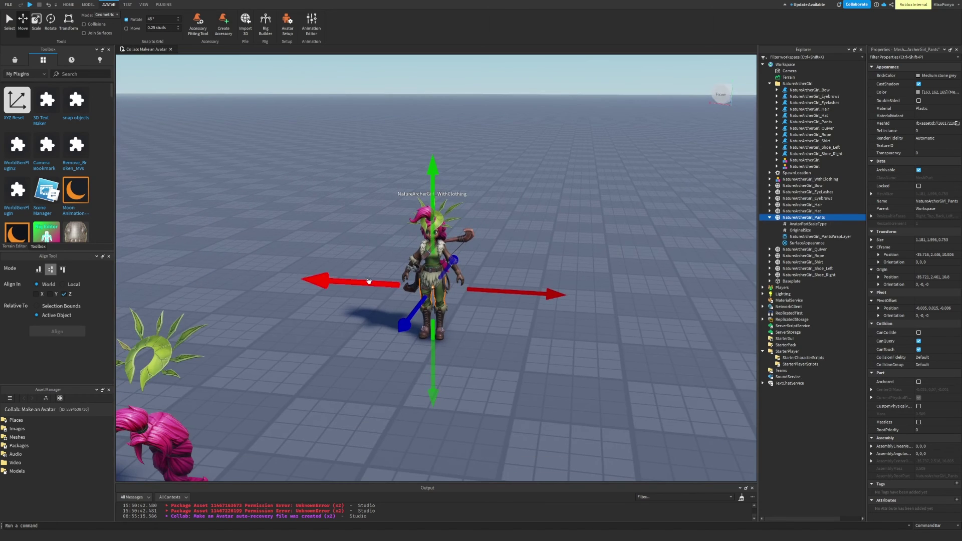
scroll(373, 276, "up", 5)
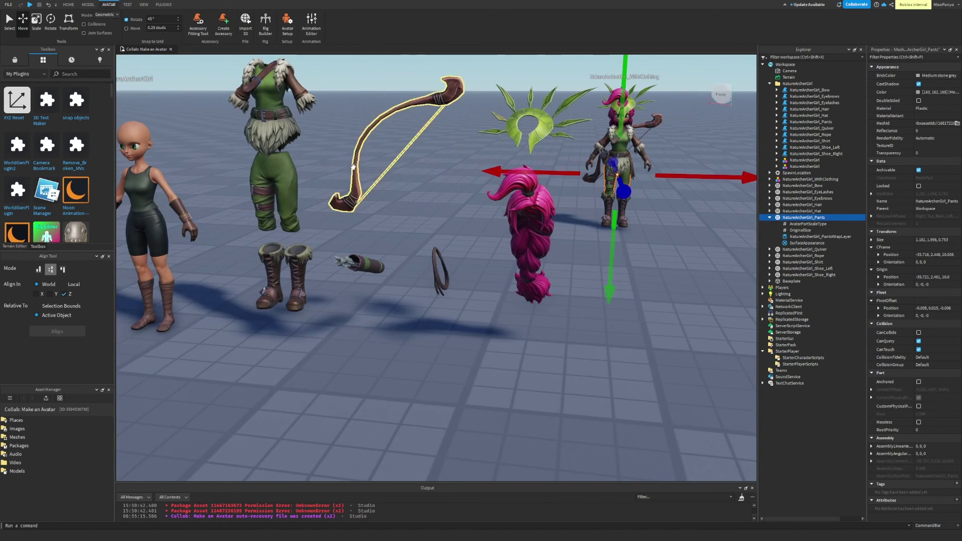
left_click(290, 170)
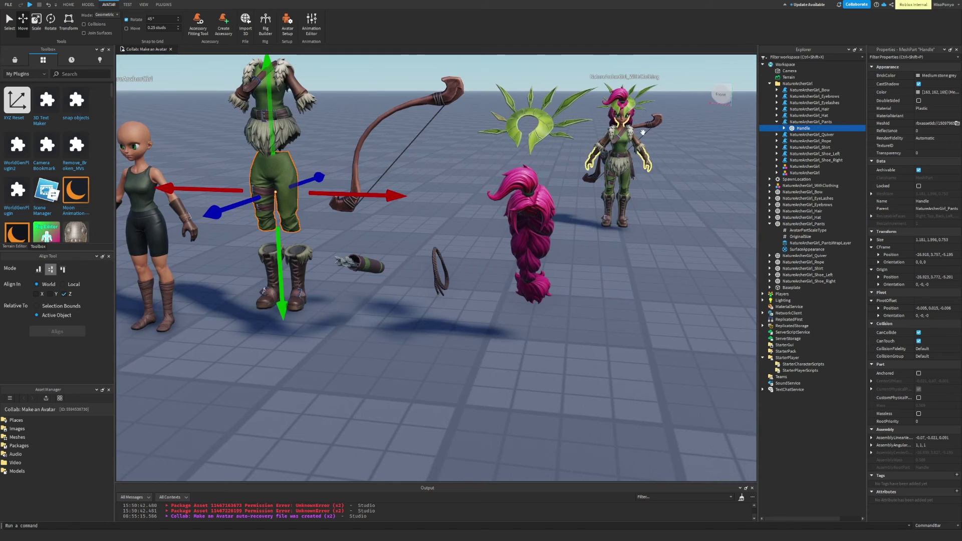
scroll(622, 161, "up", 5)
left_click(532, 316)
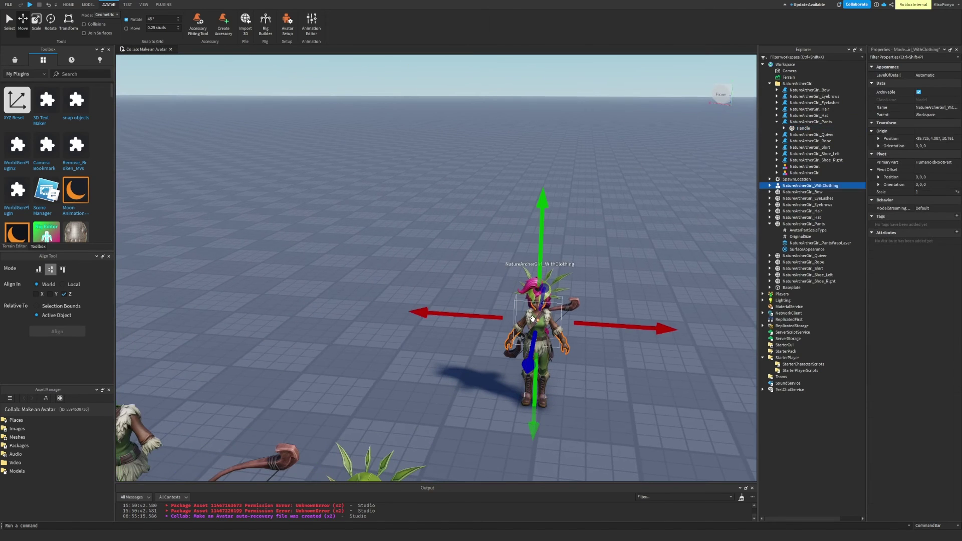
scroll(644, 383, "up", 3)
key("f")
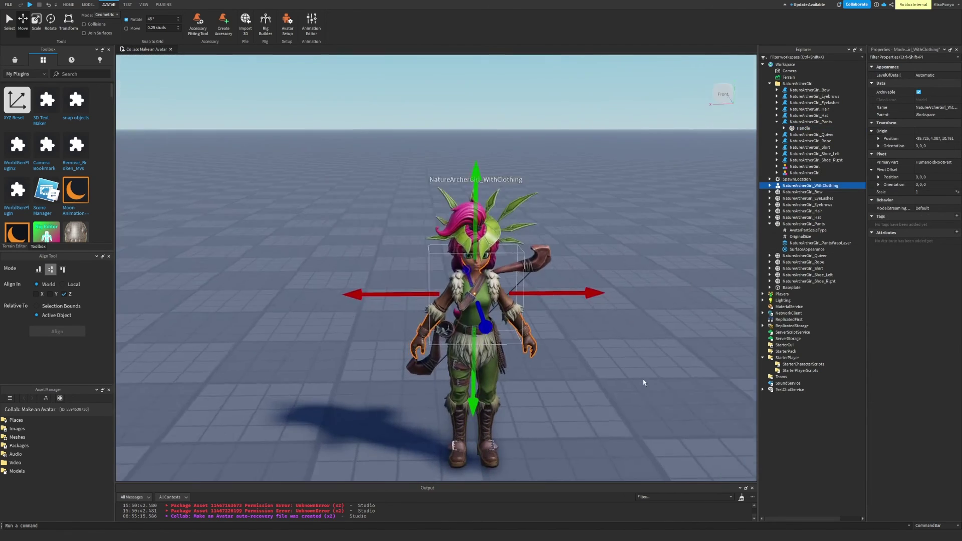
Step: Compare the NatureArcherGirl_Pants mesh with the finished shirt accessory's Handle and its children, ending on the framed NatureArcherGirl_WithClothing model
left_click(802, 223)
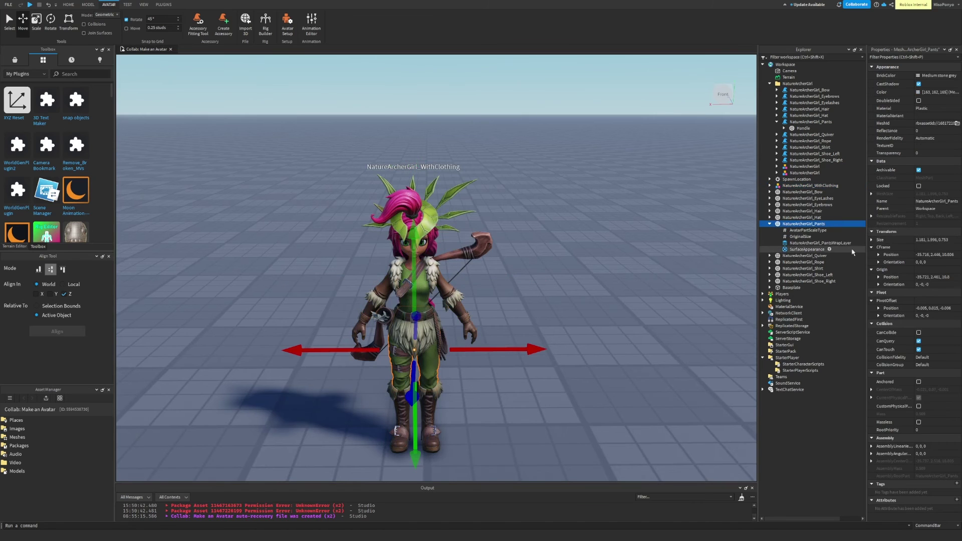
key("s")
key("a")
left_click(421, 293)
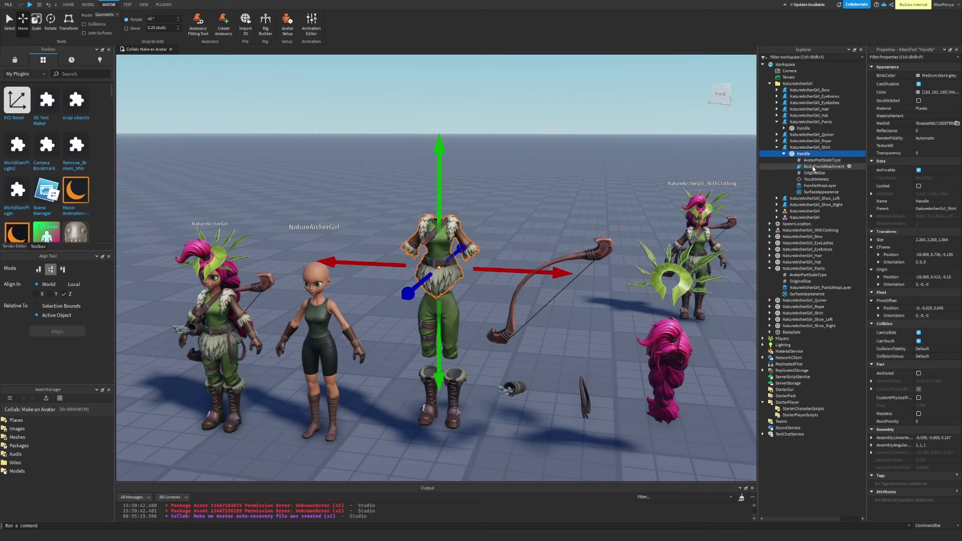
key("d")
key("w")
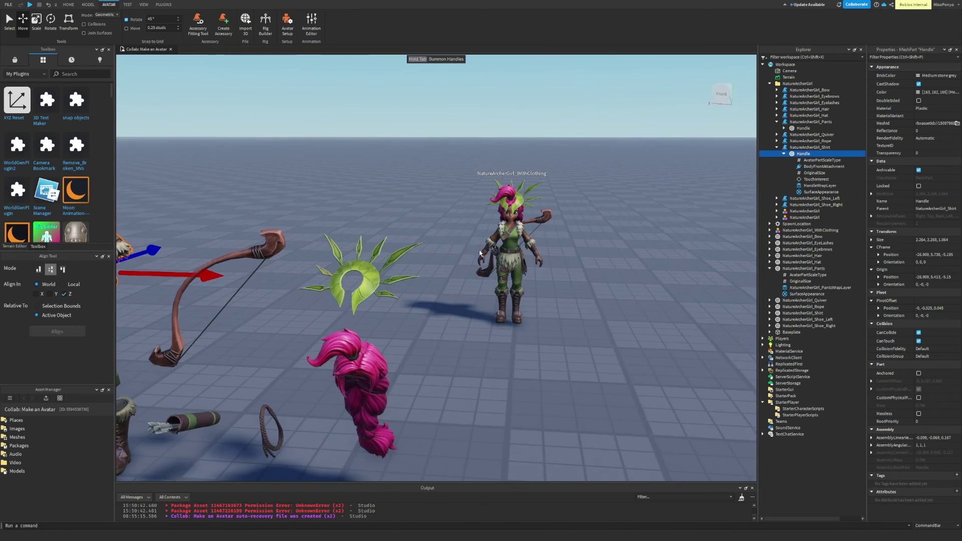
left_click(482, 253)
key("f")
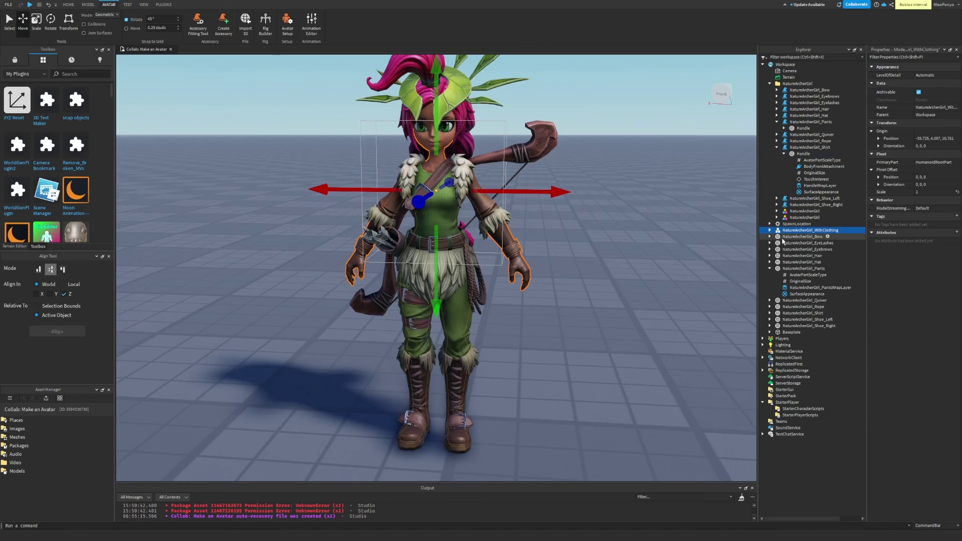
Step: Collapse the pants mesh and select the EyeLashes, Eyebrows, Pants, Shirt, Shoe_Left and Shoe_Right meshes together to review the layered items
left_click(770, 268)
left_click(801, 238)
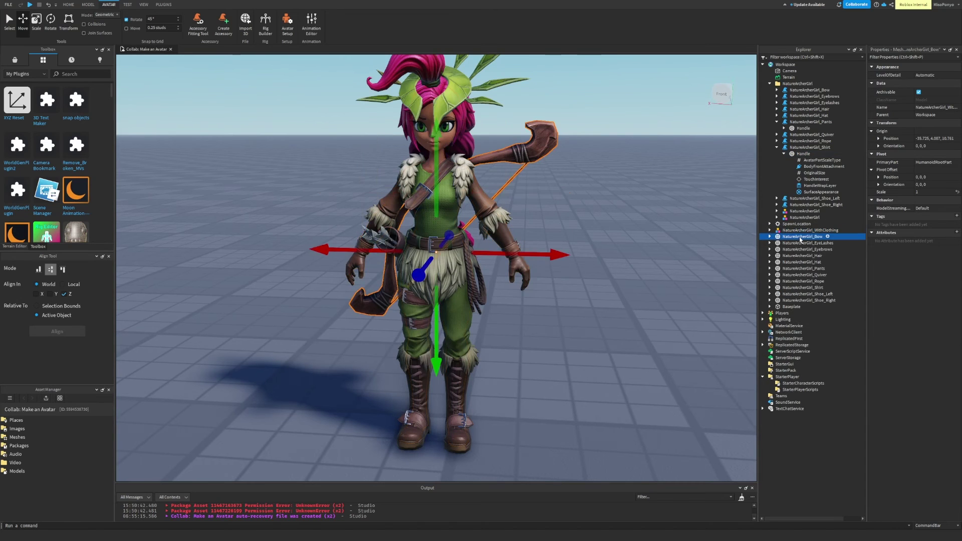
left_click(801, 243)
left_click(800, 250, "ctrl")
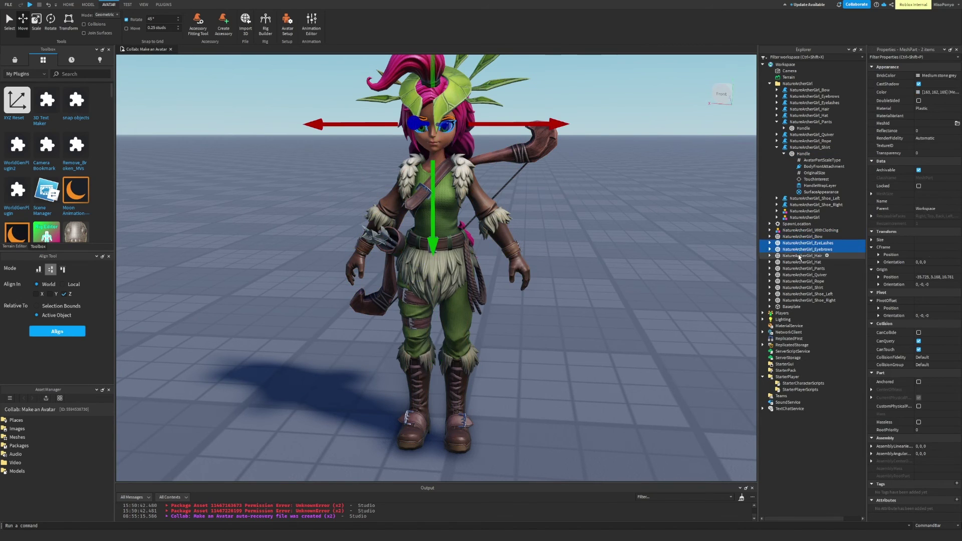
left_click(800, 269, "ctrl")
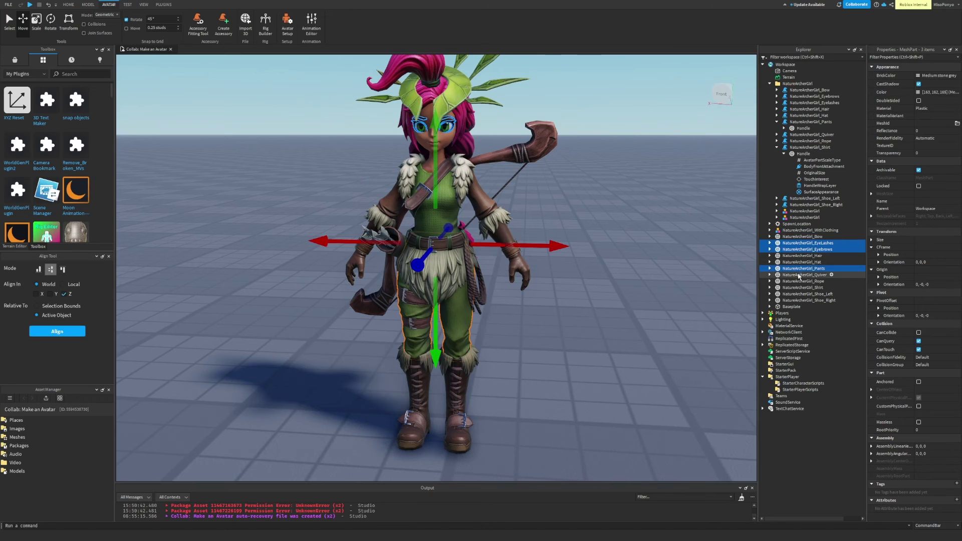
left_click(802, 288, "ctrl")
left_click(802, 295, "ctrl")
left_click(803, 301, "ctrl")
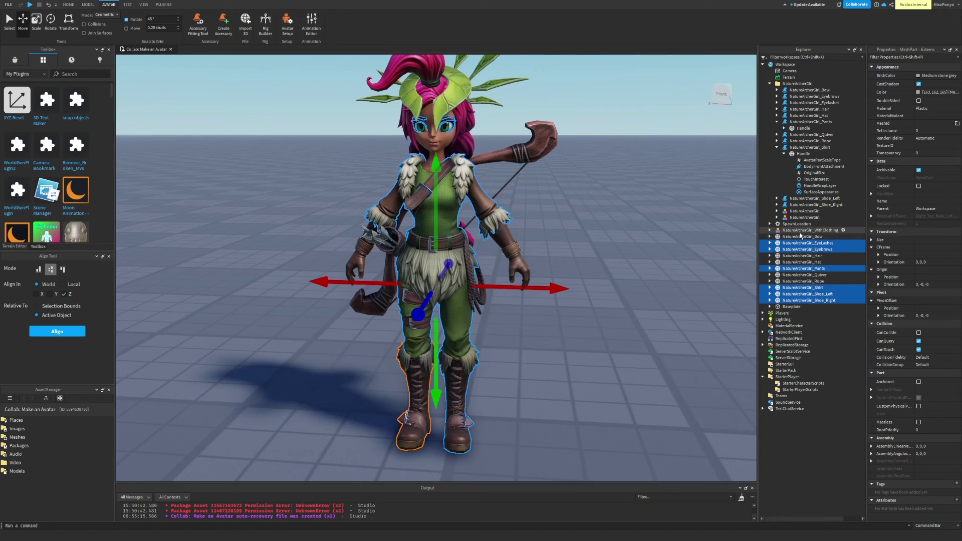
left_click(225, 18)
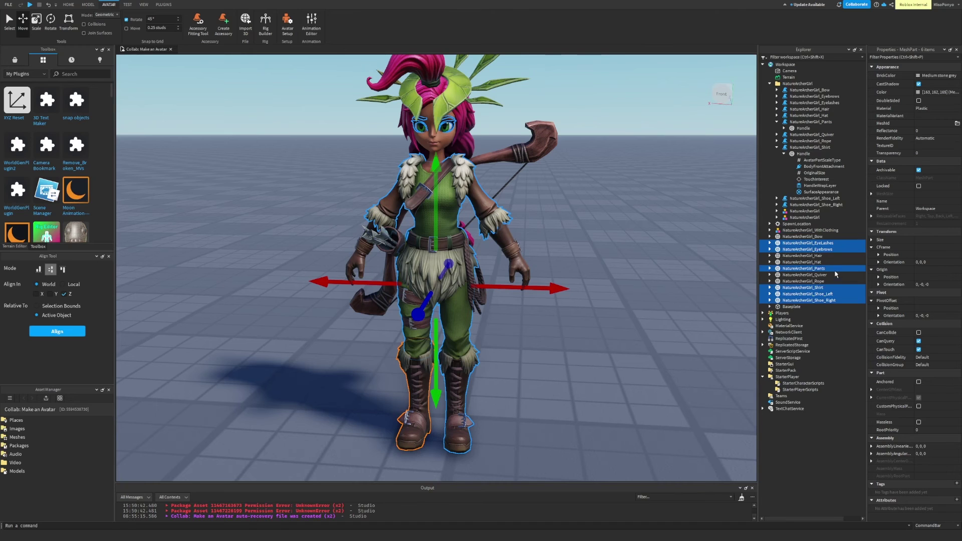
Step: Try grouping the NatureArcherGirl_Shirt mesh into a model of its own
left_click(808, 249)
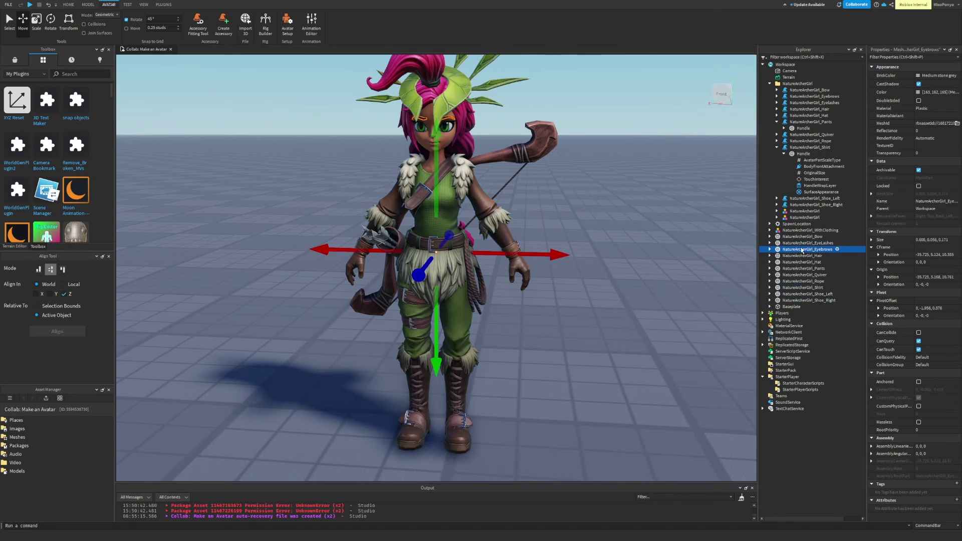
left_click(802, 288)
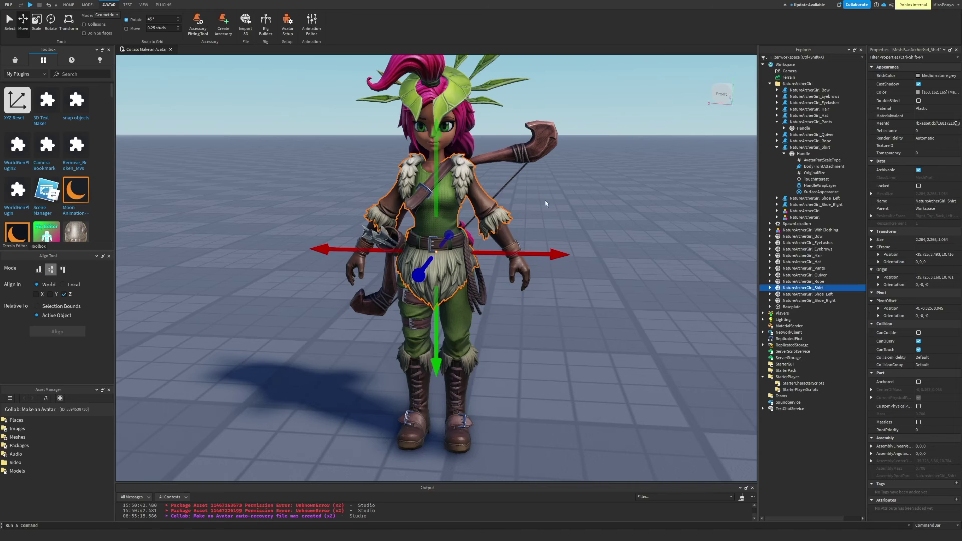
left_click(790, 287)
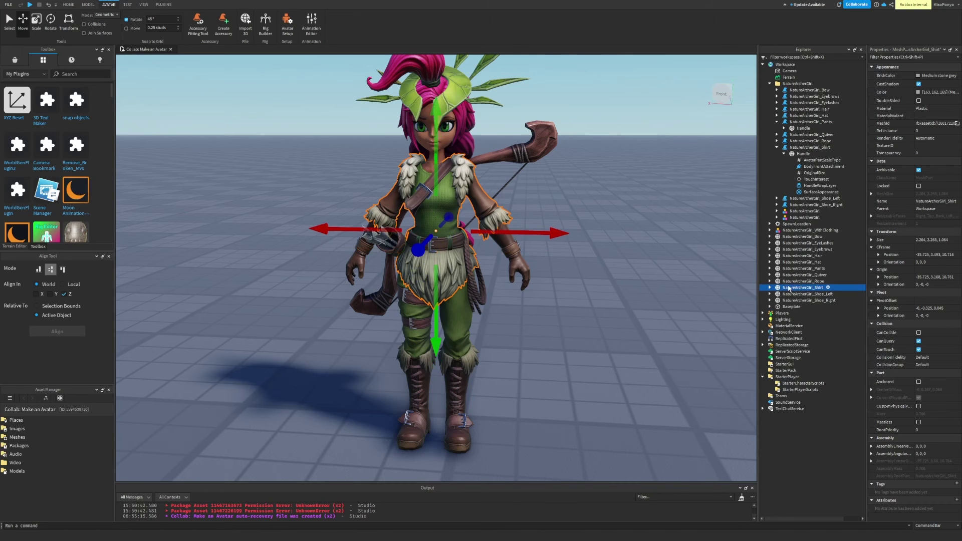
key("ctrl+g")
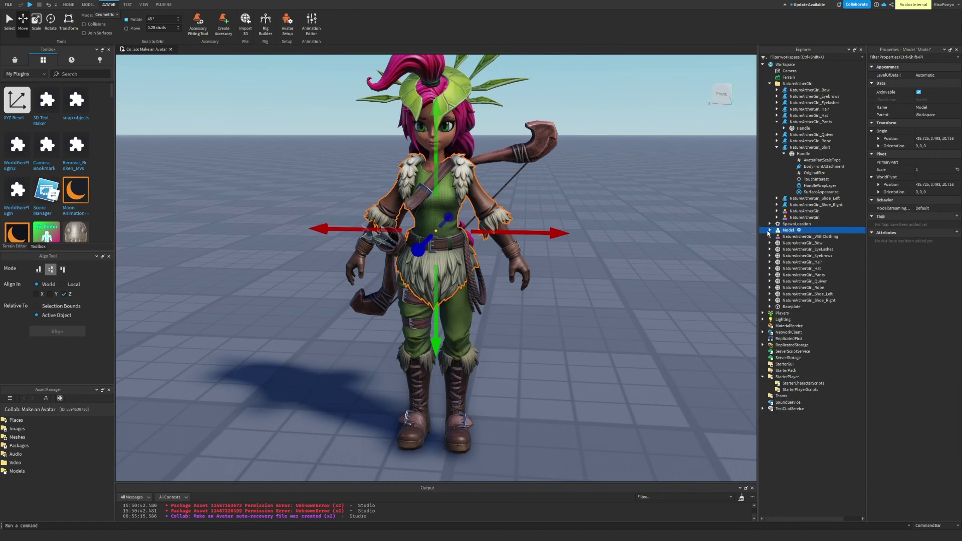
left_click(216, 30)
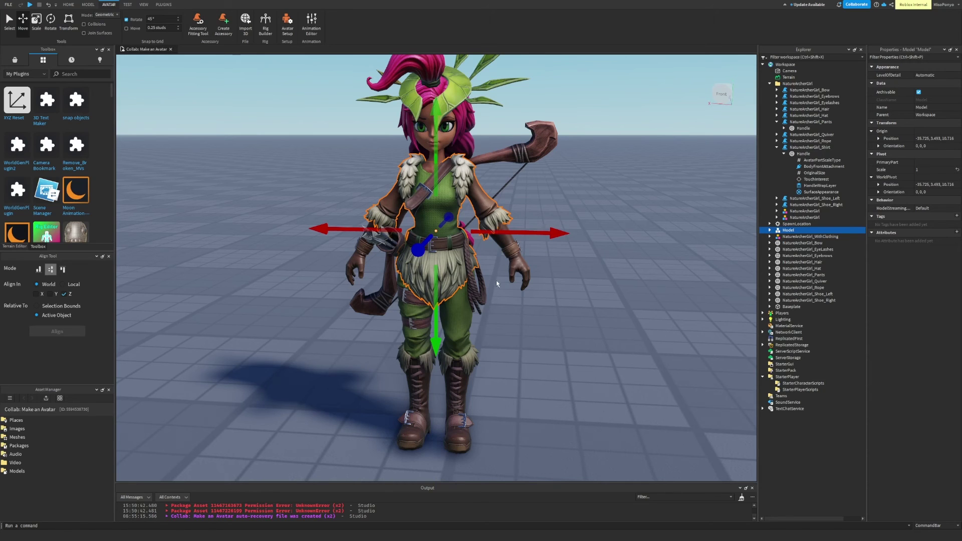
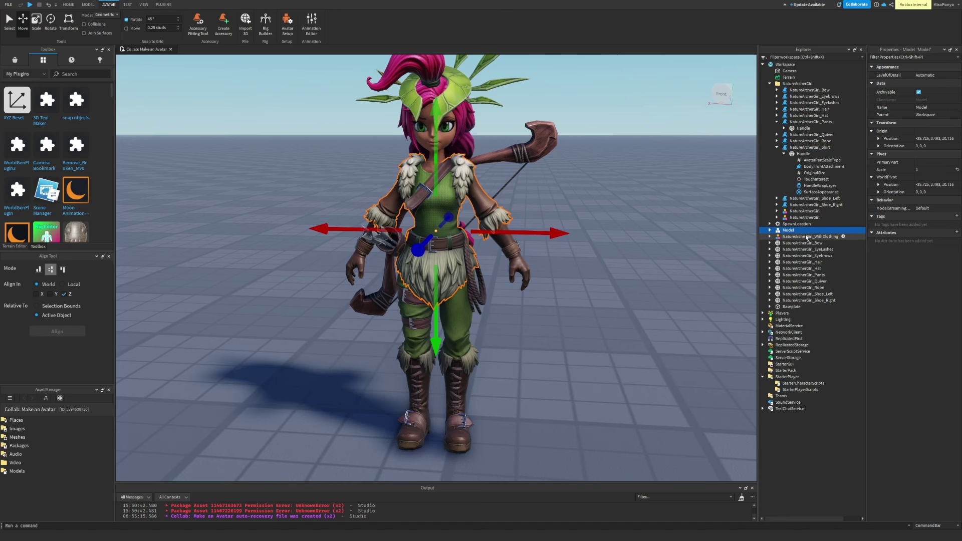
Step: Start the Accessory Fitting Tool and confirm NatureArcherGirl_Shirt as the part that becomes the accessory
left_click(790, 300)
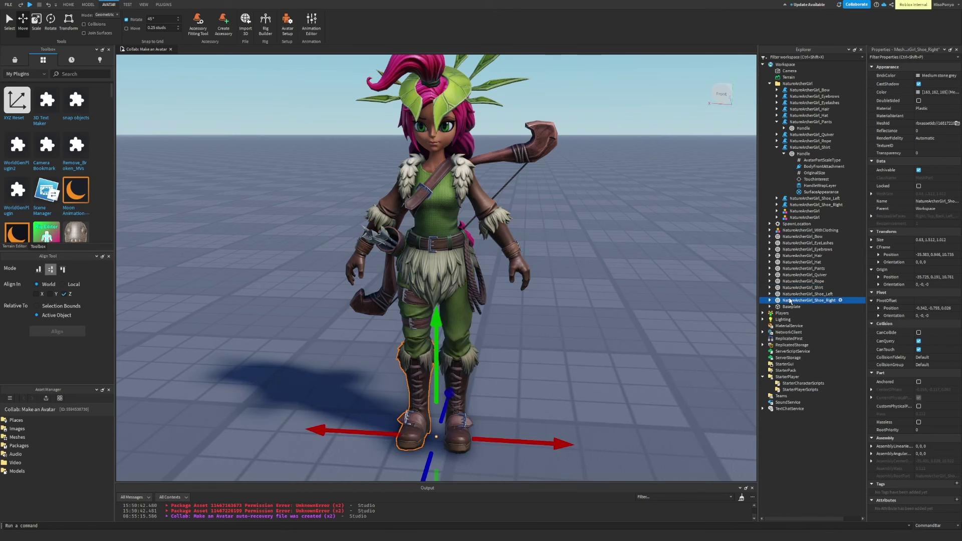
right_click_drag(588, 378, 686, 194)
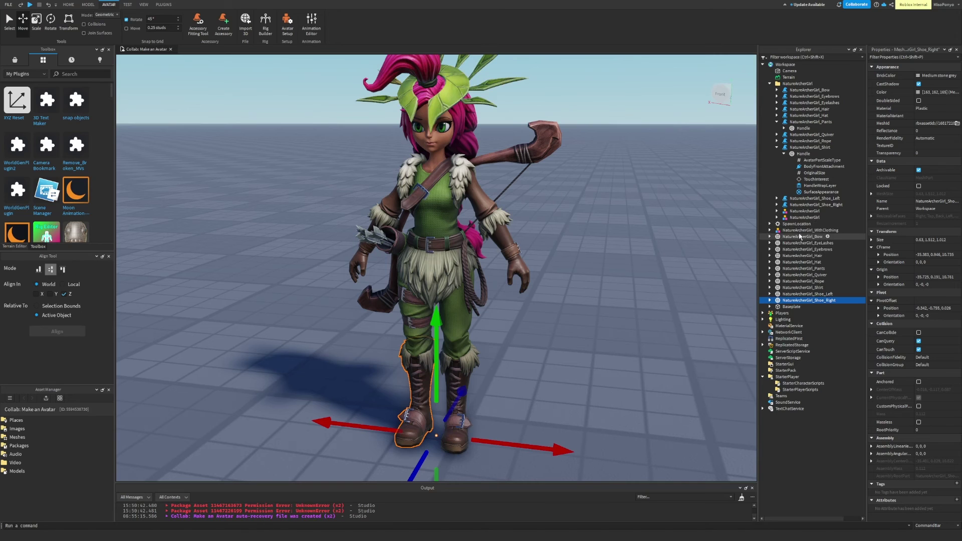
left_click(803, 288)
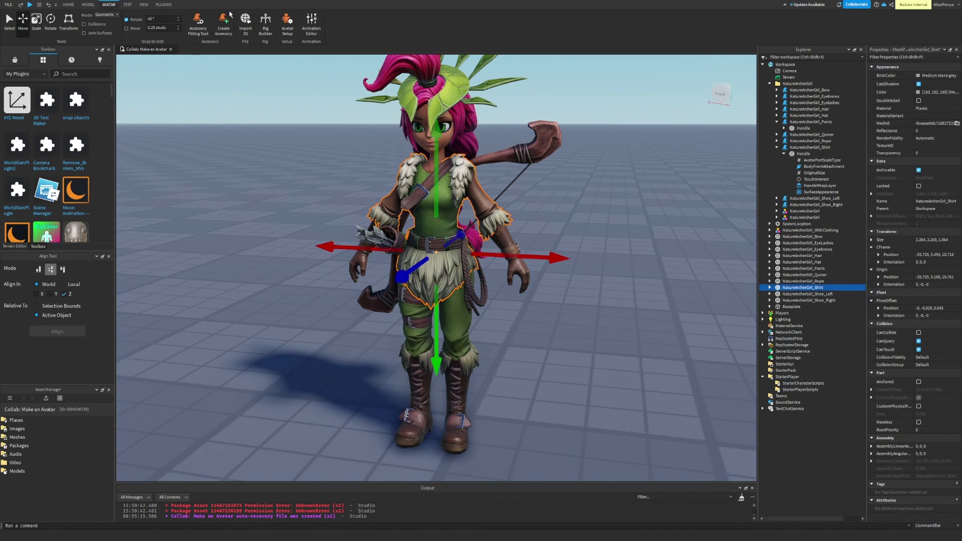
left_click(198, 23)
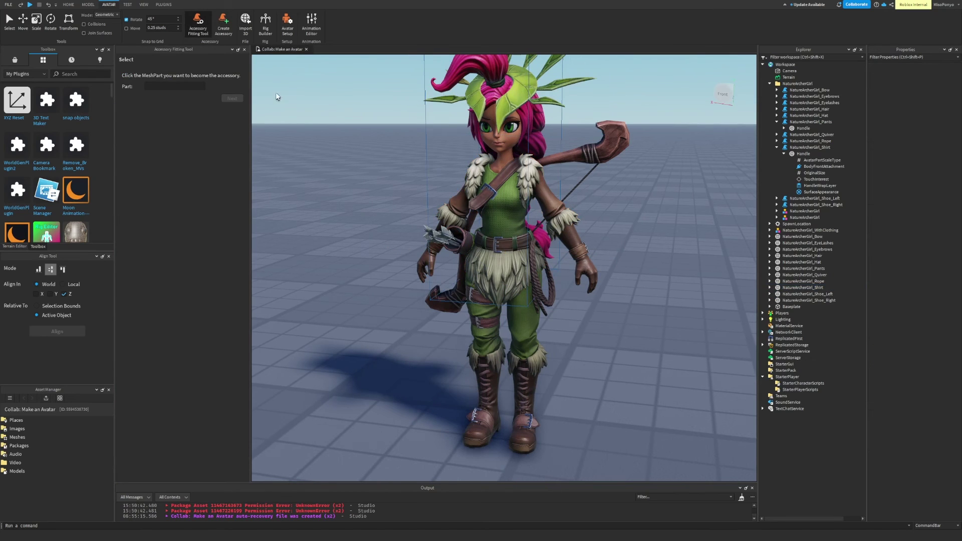
left_click(802, 288)
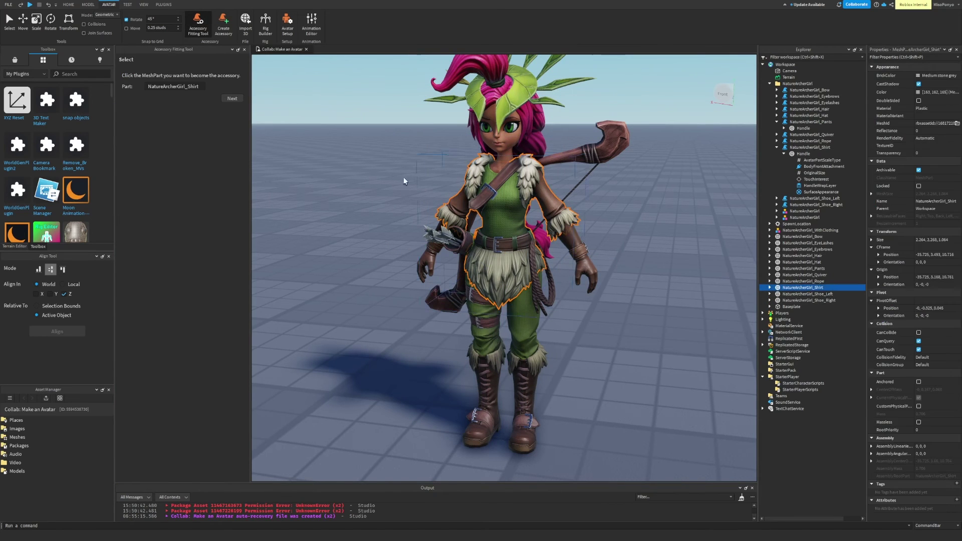
left_click(232, 98)
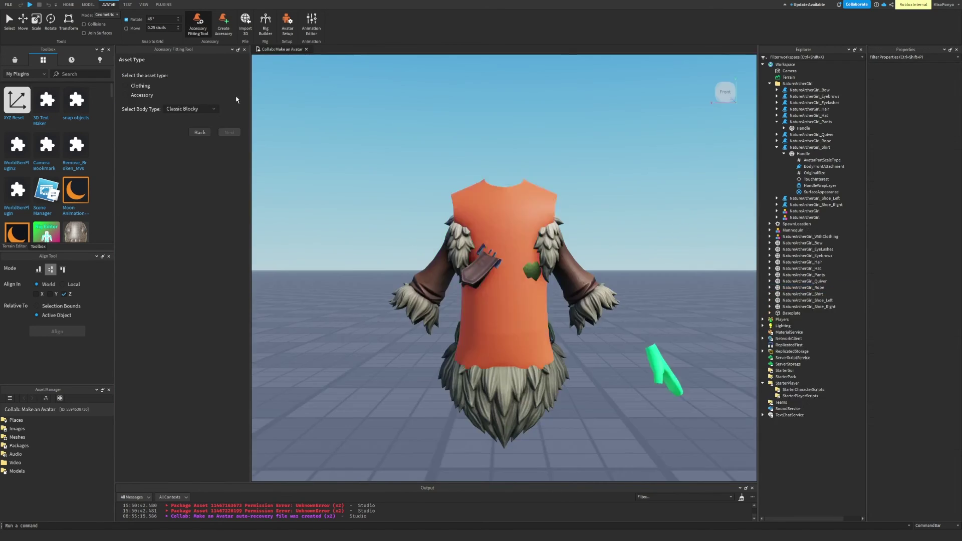
Step: Set the asset type to Clothing with the Shirt category
left_click(142, 86)
left_click(173, 86)
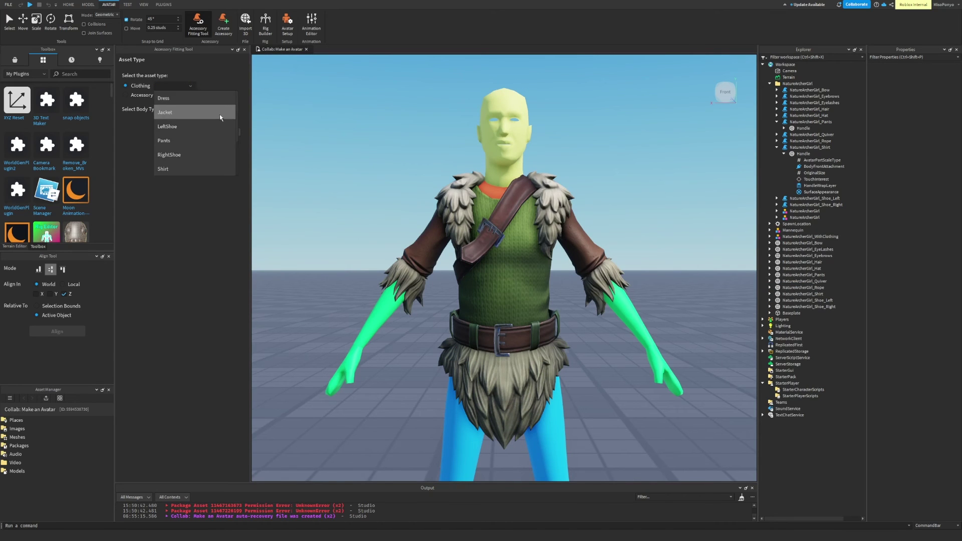
scroll(191, 129, "down", 3)
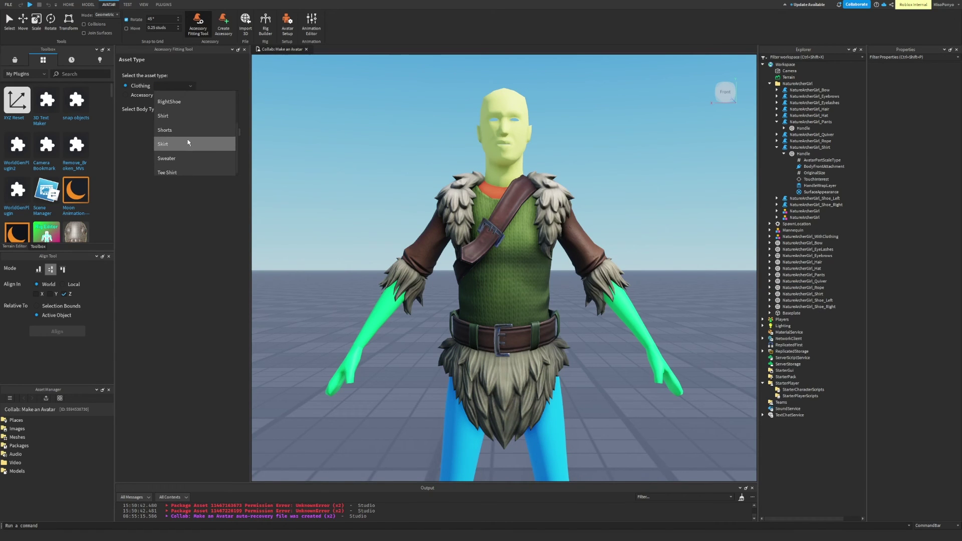
left_click(174, 117)
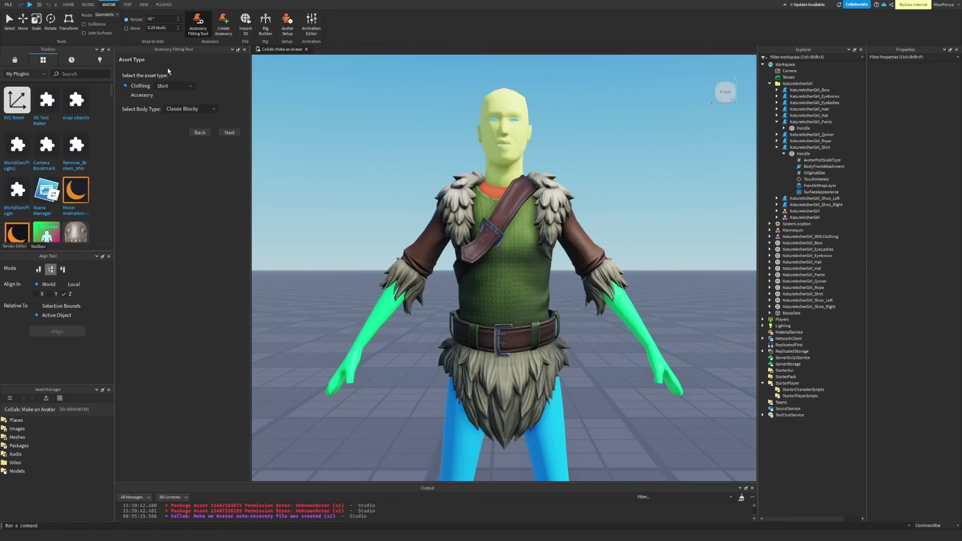
Step: Set the shirt's body type to Realistic Slender and continue to the fitting preview
left_click(185, 109)
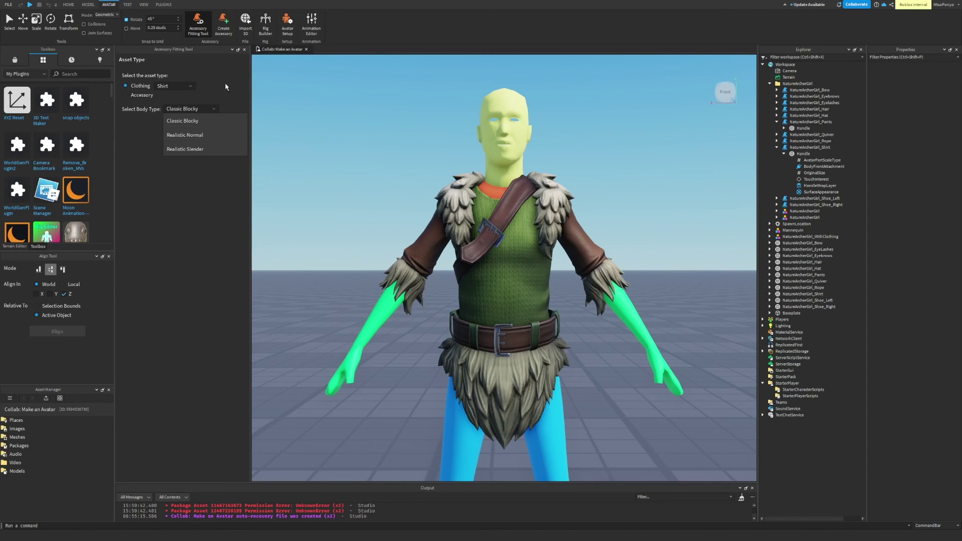
left_click(190, 150)
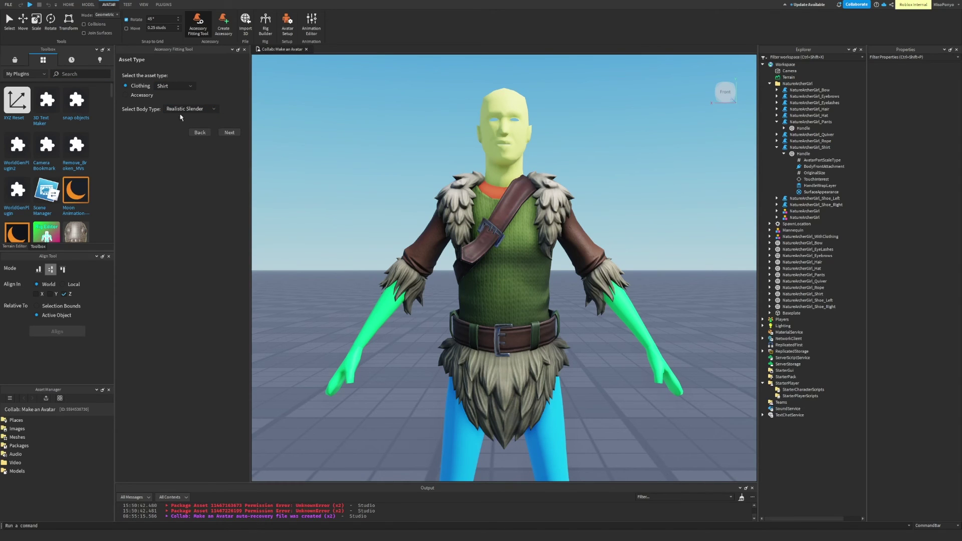
left_click(229, 133)
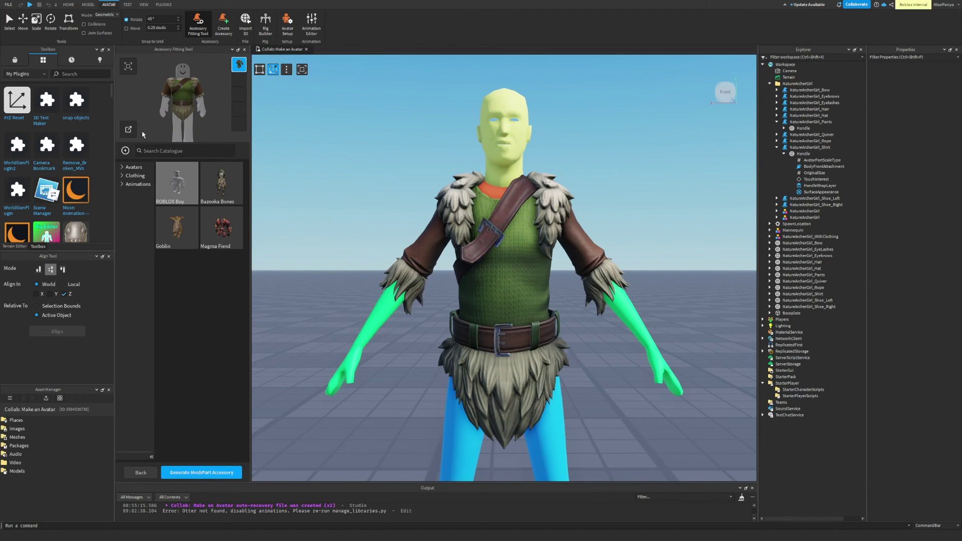
Step: Open the fitting preview in its own larger view and inspect the shirt on the ROBLOX Boy body
left_click(129, 129)
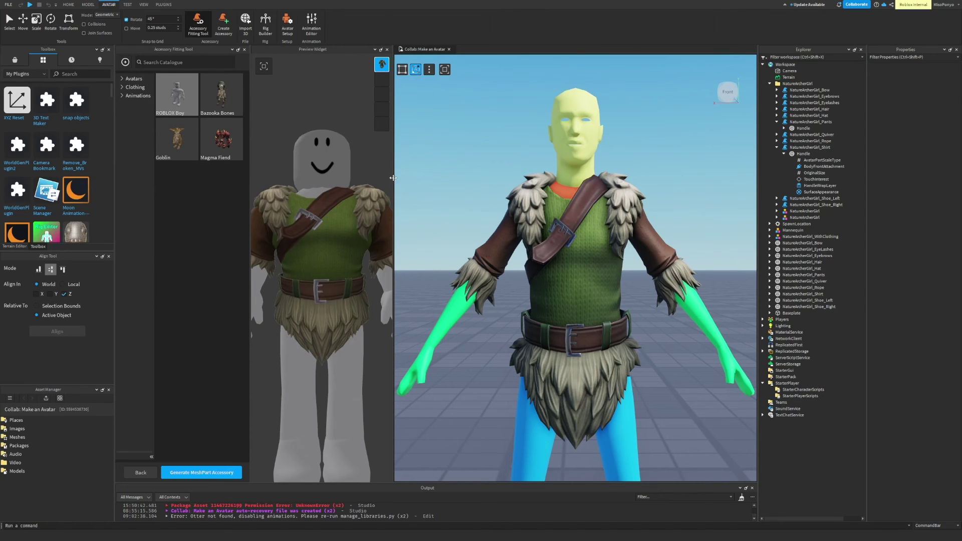
scroll(361, 197, "down", 4)
left_click_drag(338, 235, 238, 210)
left_click_drag(346, 275, 191, 191)
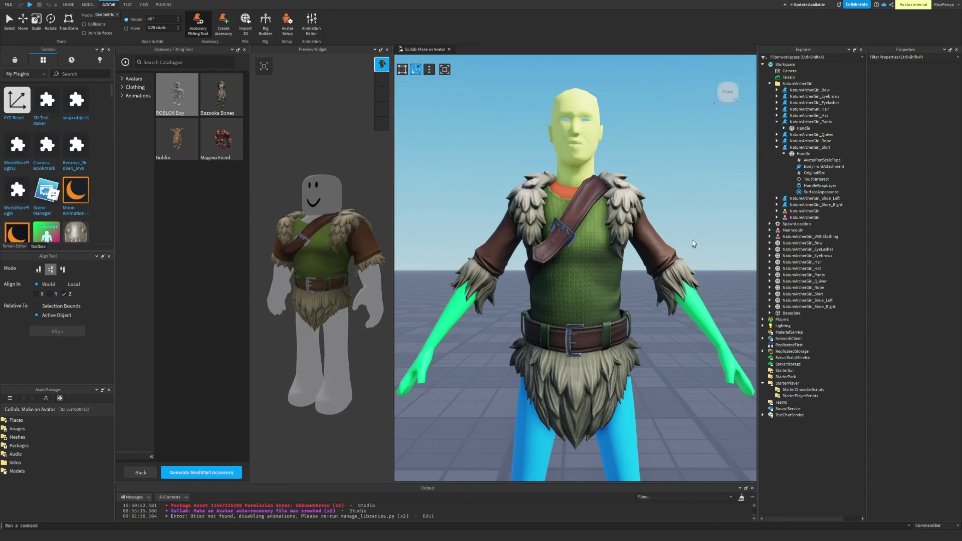
Step: Add the NatureArcherGirl_WithClothing model to the bodies available in the fitting preview
key("s")
key("a")
key("w")
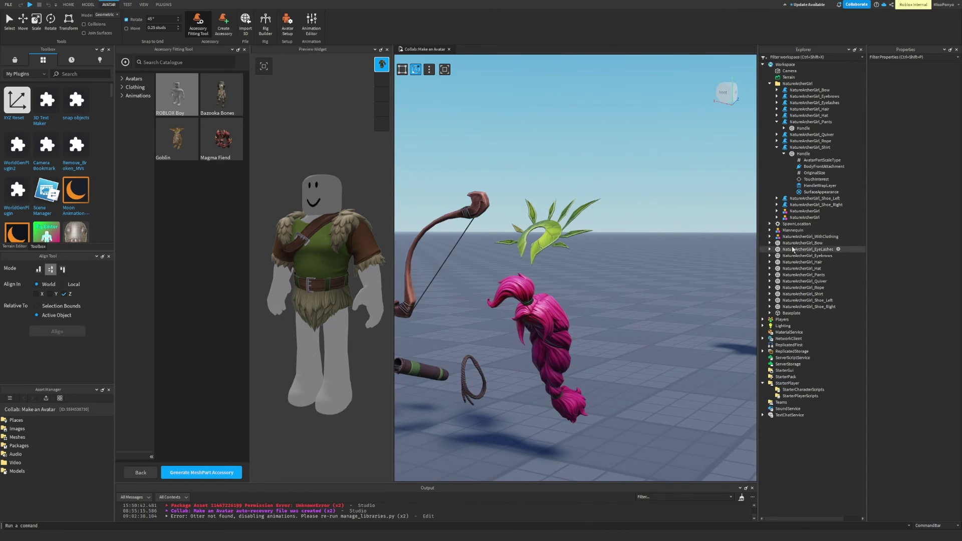
left_click(800, 237)
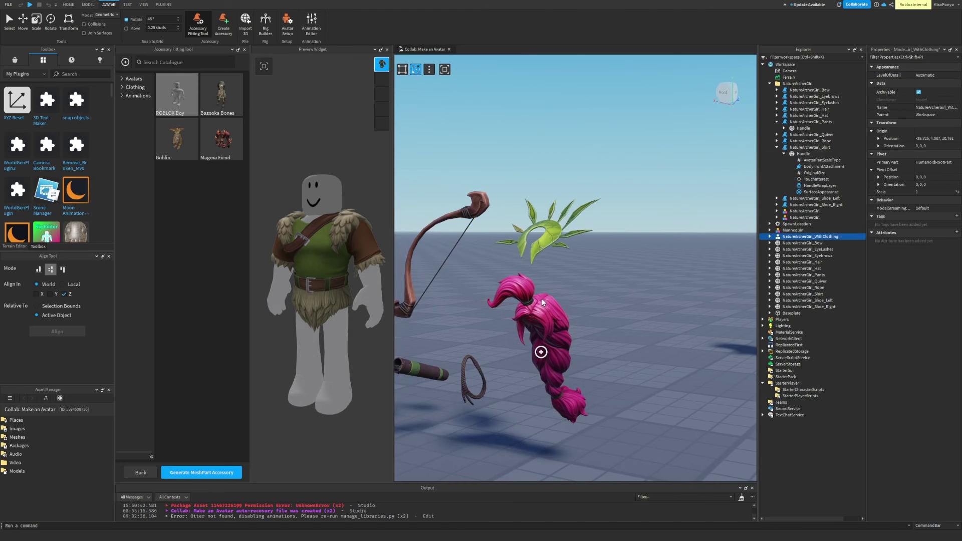
key("f")
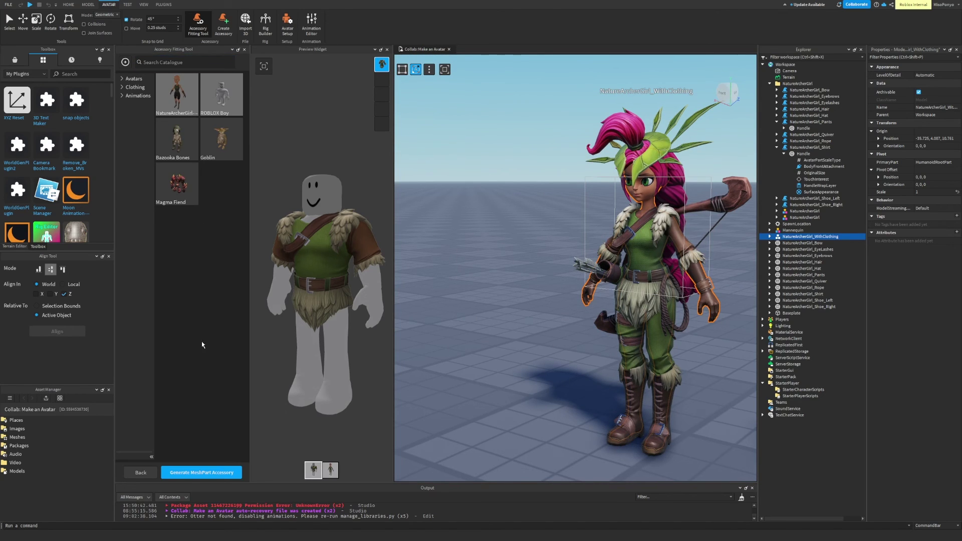
Step: Preview the shirt on the NatureArcherGirl body from behind and in front, and generate the MeshPart accessory
left_click(324, 466)
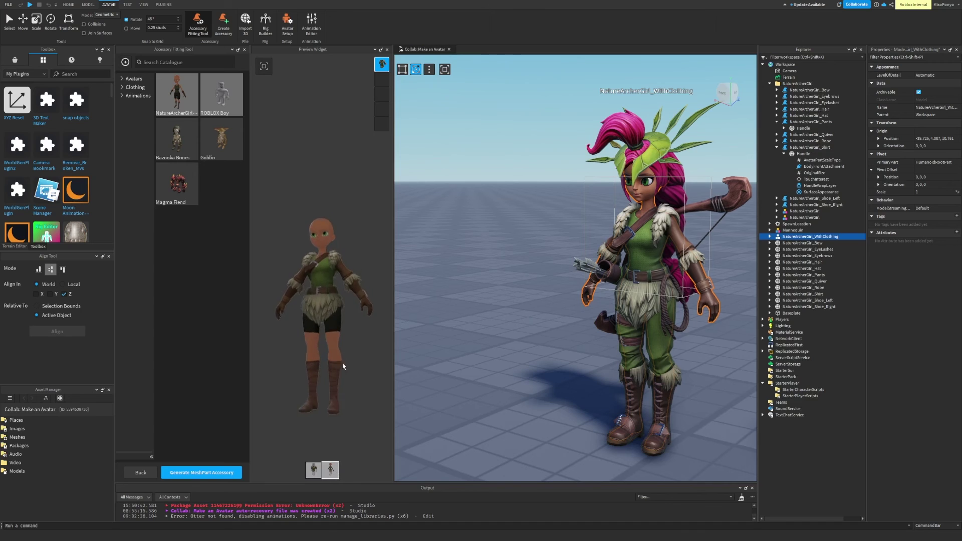
left_click_drag(341, 343, 206, 354)
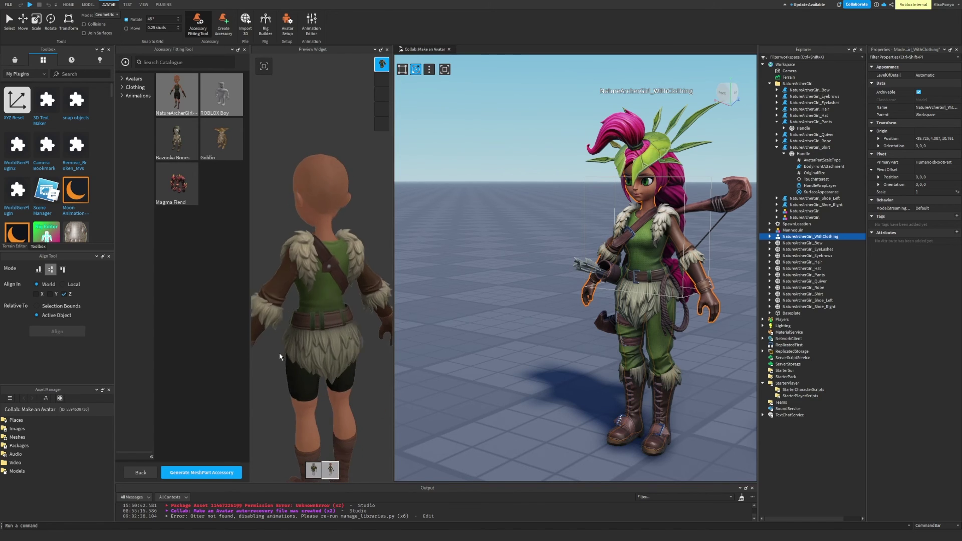
scroll(296, 346, "up", 3)
left_click_drag(303, 339, 325, 369)
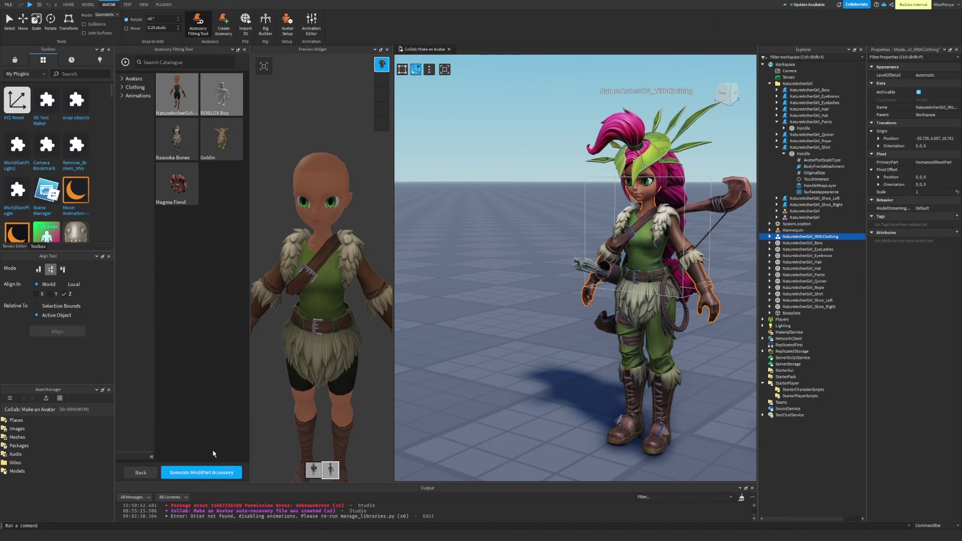
left_click(199, 473)
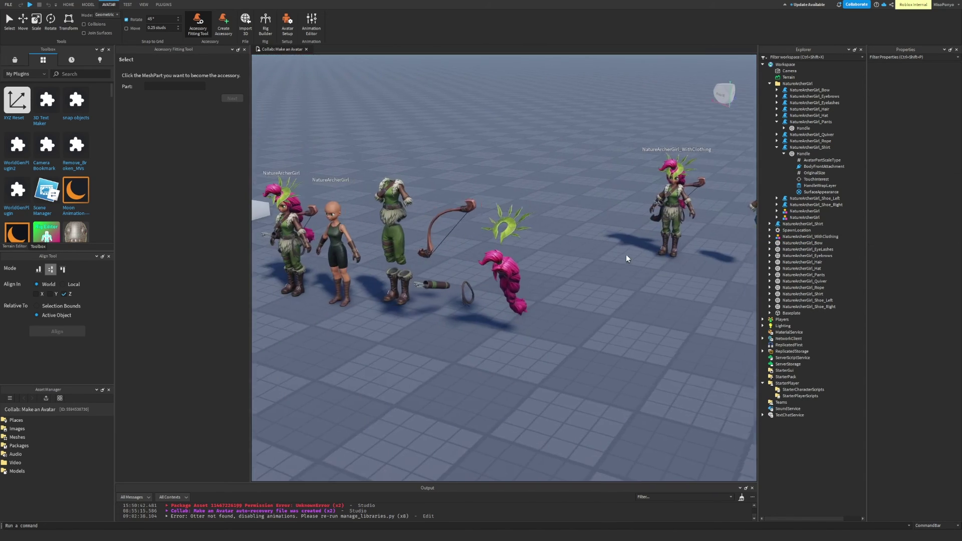
Step: Examine the generated NatureArcherGirl_Shirt accessory, including its Handle, BodyFrontAttachment and AvatarPartScaleType
left_click(581, 210)
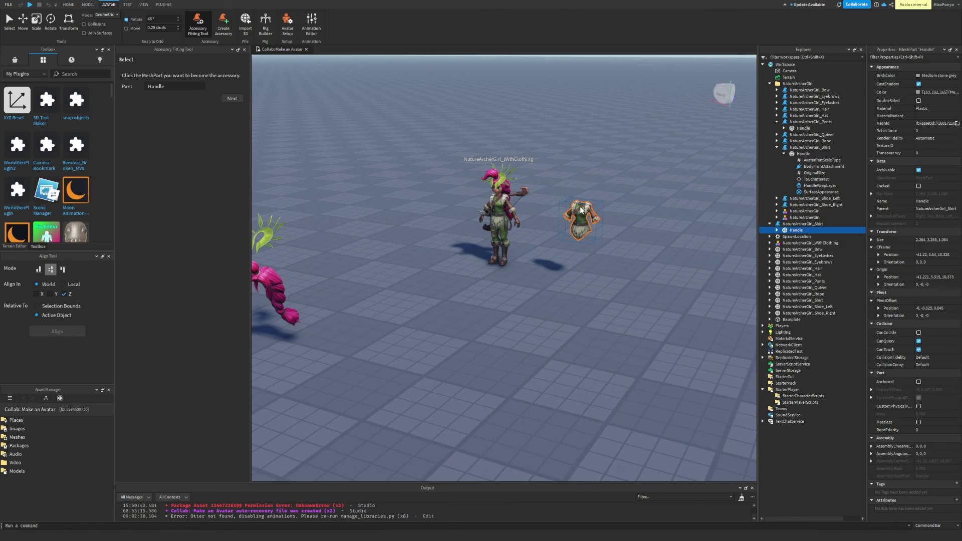
left_click(785, 226)
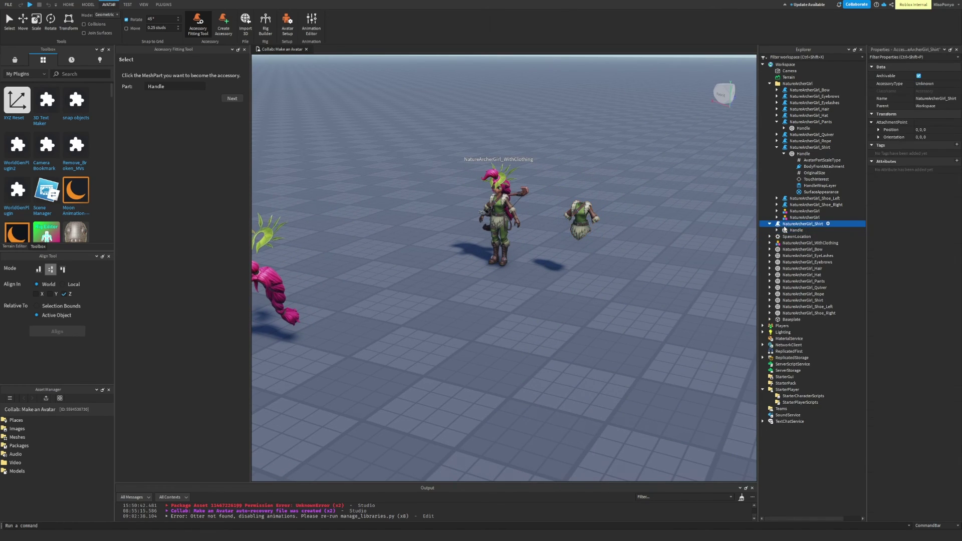
double_click(787, 229)
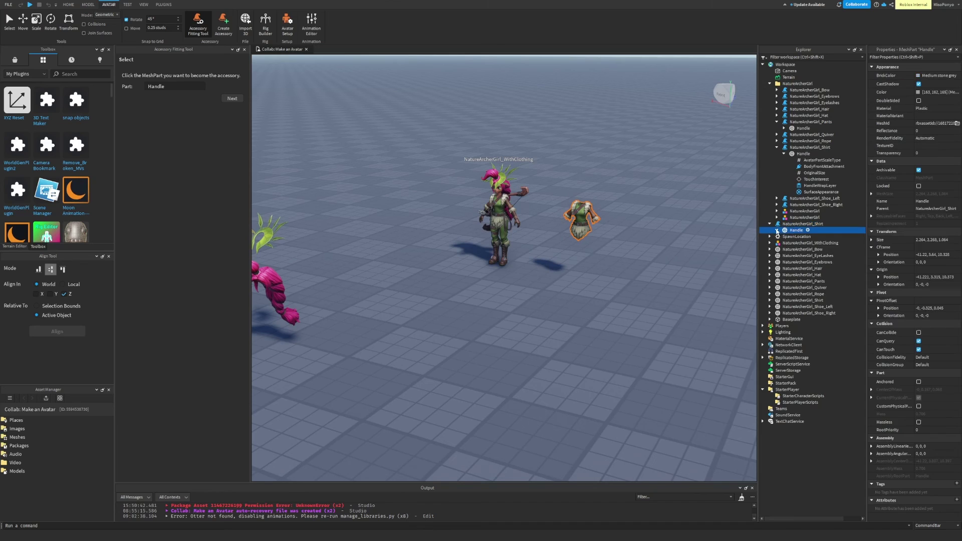
left_click(805, 244)
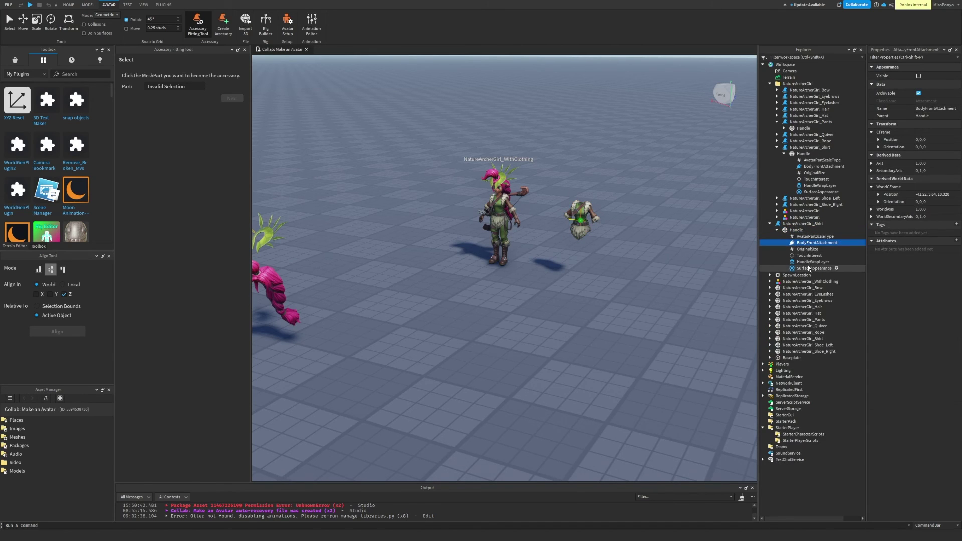
left_click(817, 237)
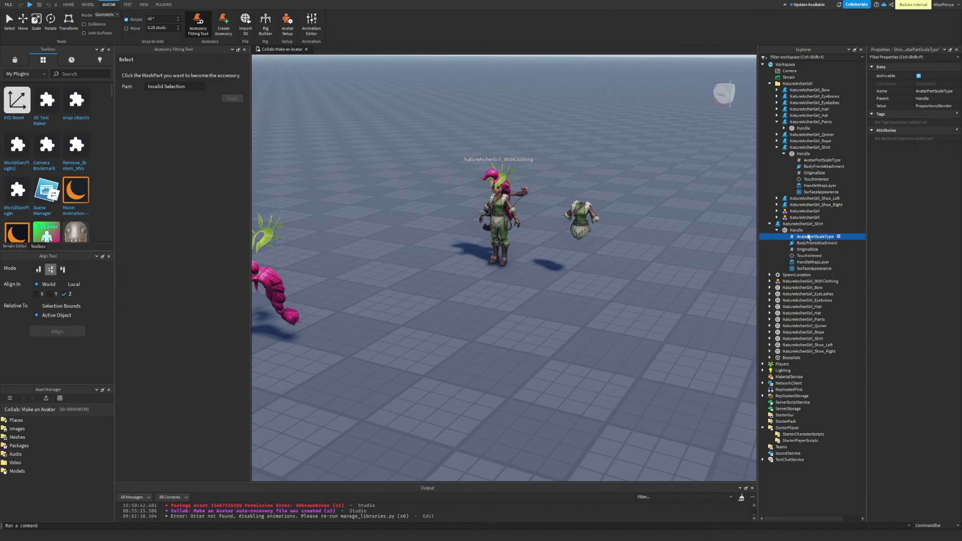
left_click(778, 231)
left_click(802, 223)
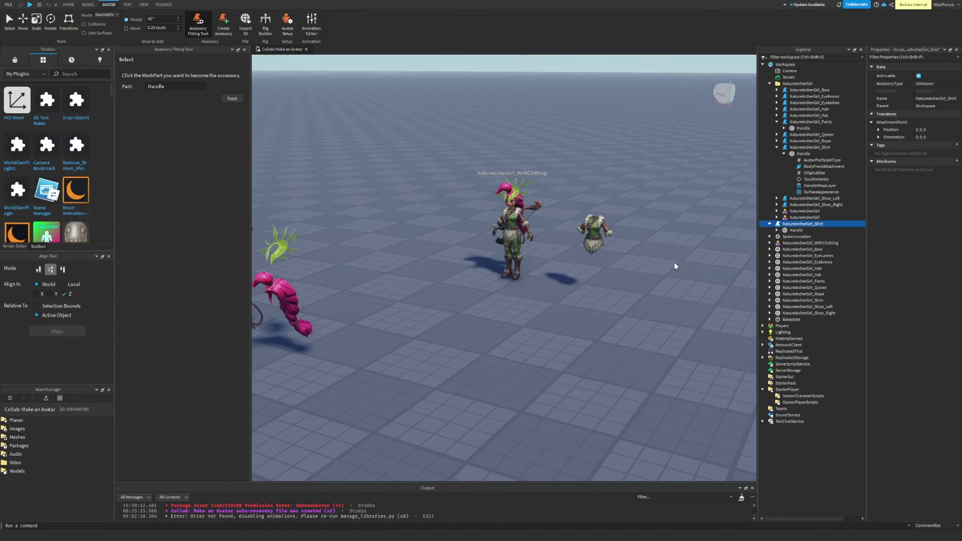
Step: Try placing a copy of the NatureArcherGirl_Shirt accessory inside the bald NatureArcherGirl model
key("a")
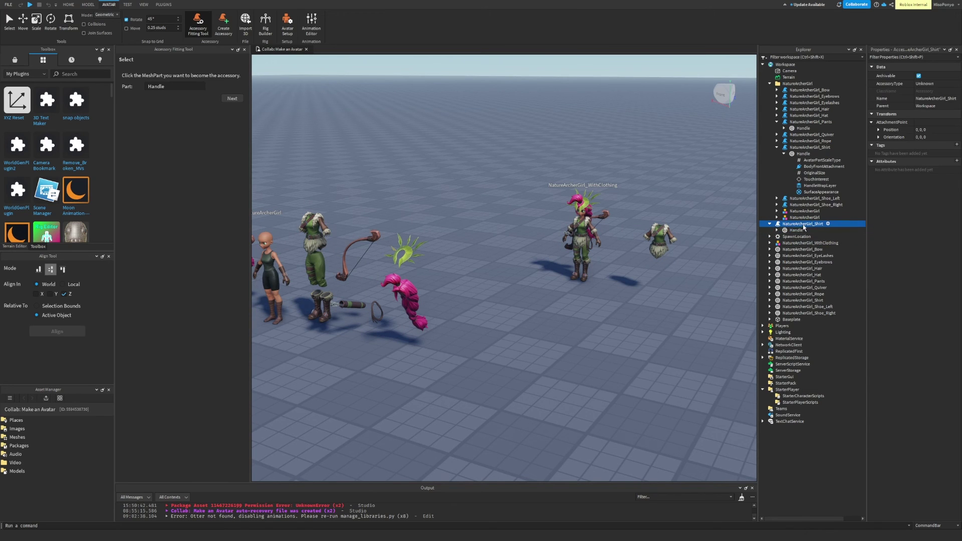
key("a")
scroll(615, 261, "up", 5)
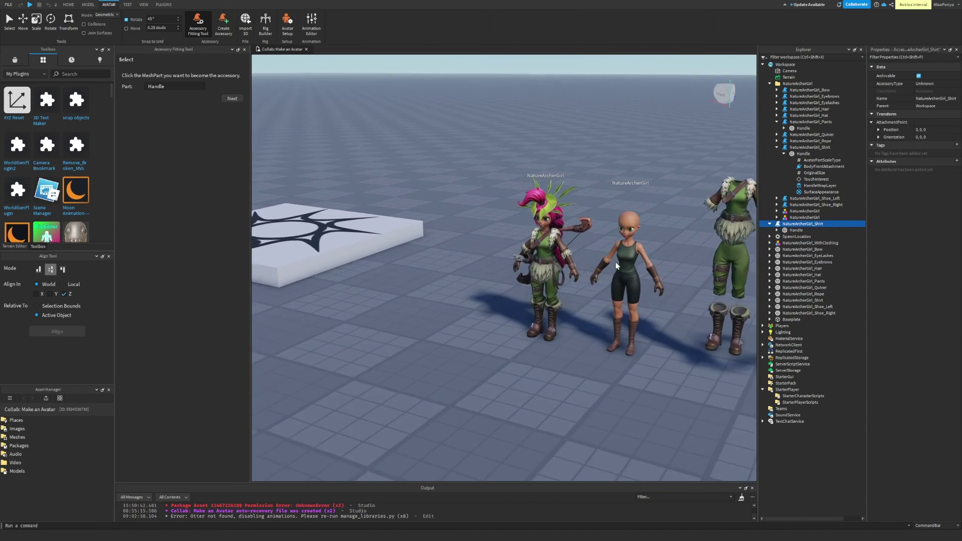
scroll(506, 271, "up", 2)
left_click(510, 260)
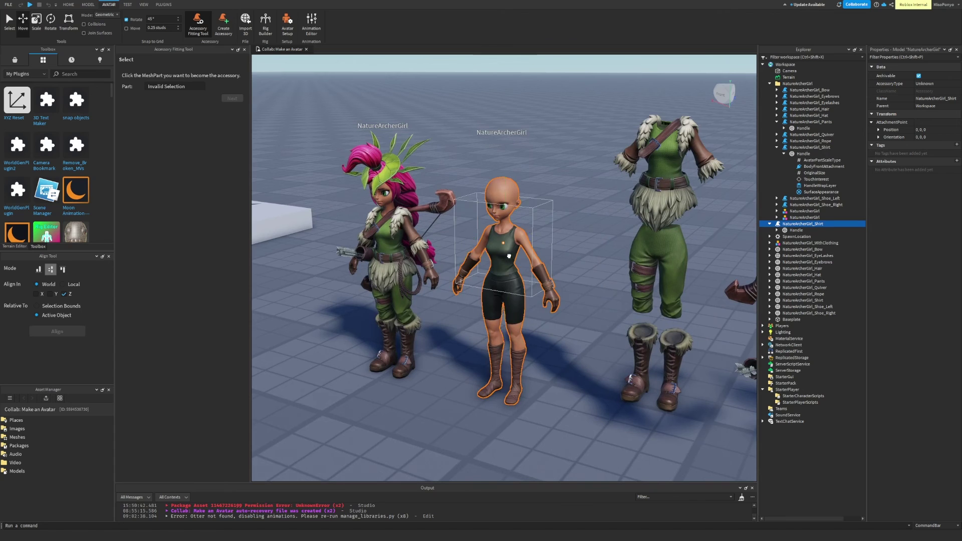
key("f")
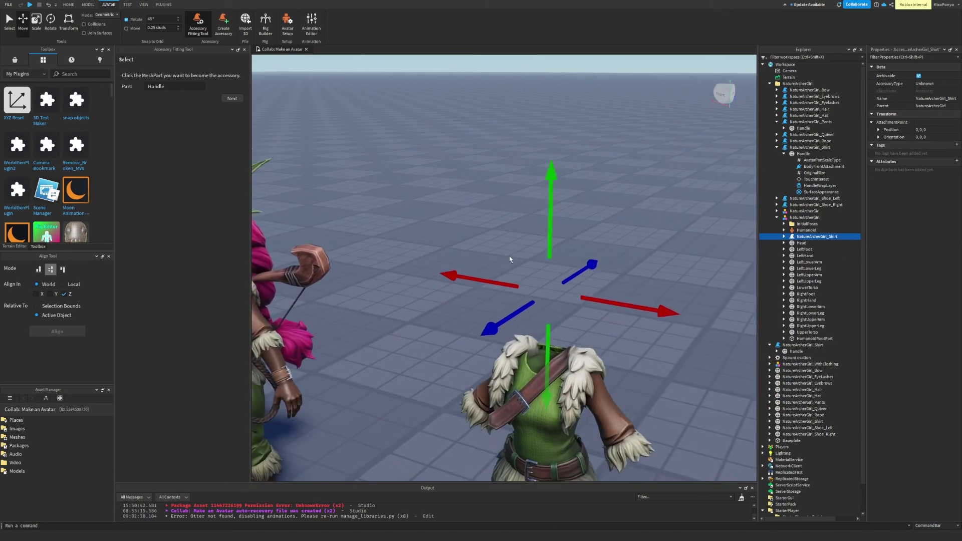
right_click_drag(517, 228, 527, 244)
scroll(528, 230, "down", 5)
scroll(528, 232, "down", 5)
Step: Undo placing the shirt copy in the bald NatureArcherGirl model and return to the model with clothing
key("ctrl+z")
scroll(528, 243, "down", 5)
scroll(528, 243, "up", 10)
scroll(528, 244, "down", 5)
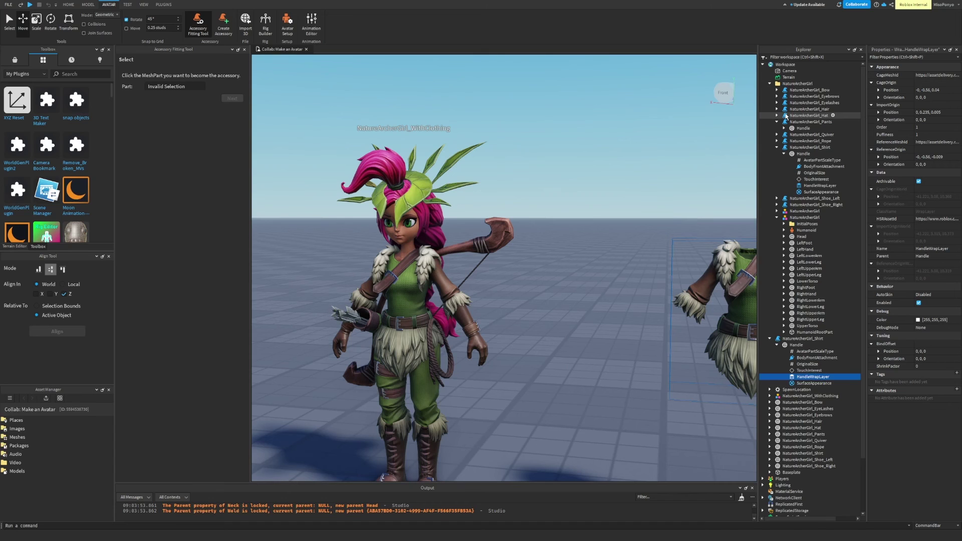
scroll(623, 247, "up", 2)
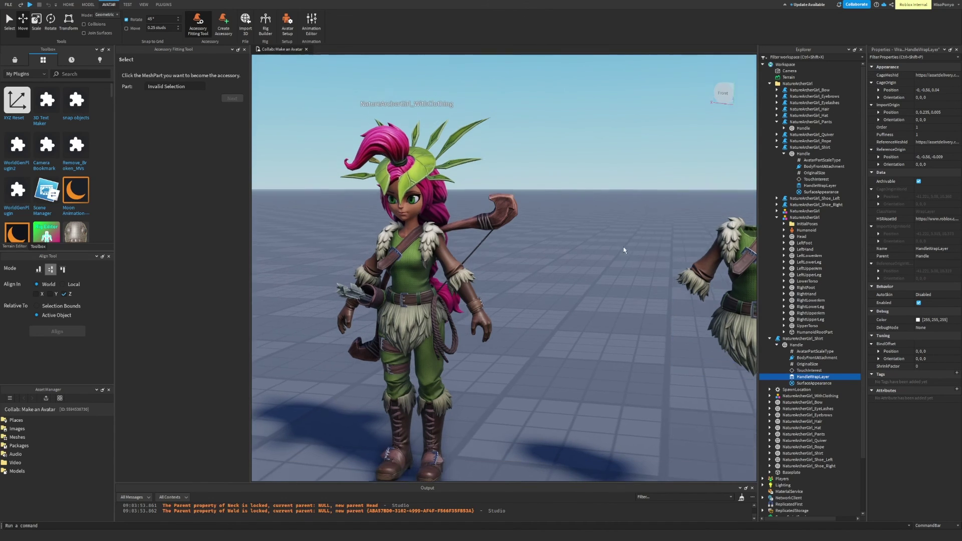
Step: Collapse the expanded NatureArcherGirl model and the shirt and pants accessories in the object hierarchy
left_click(778, 217)
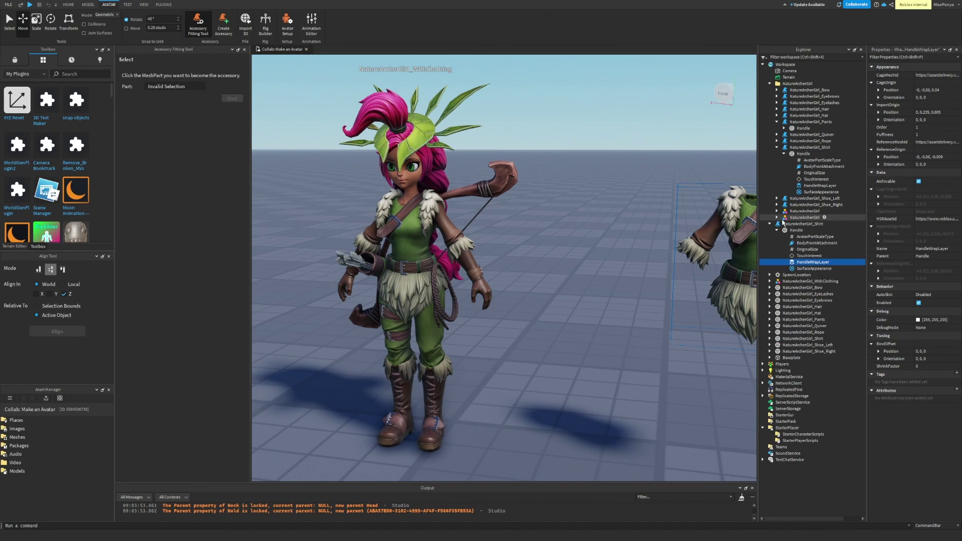
left_click(772, 224)
left_click(777, 147)
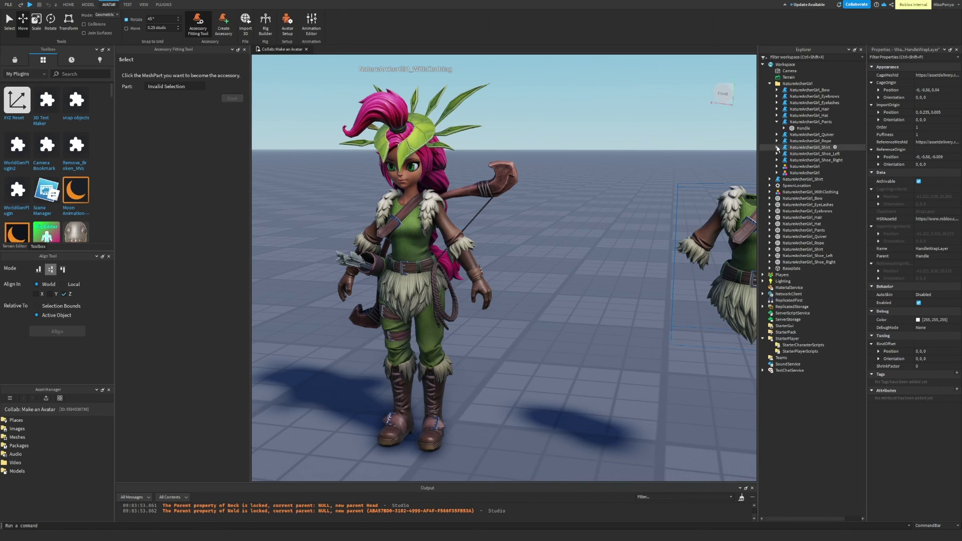
left_click(777, 122)
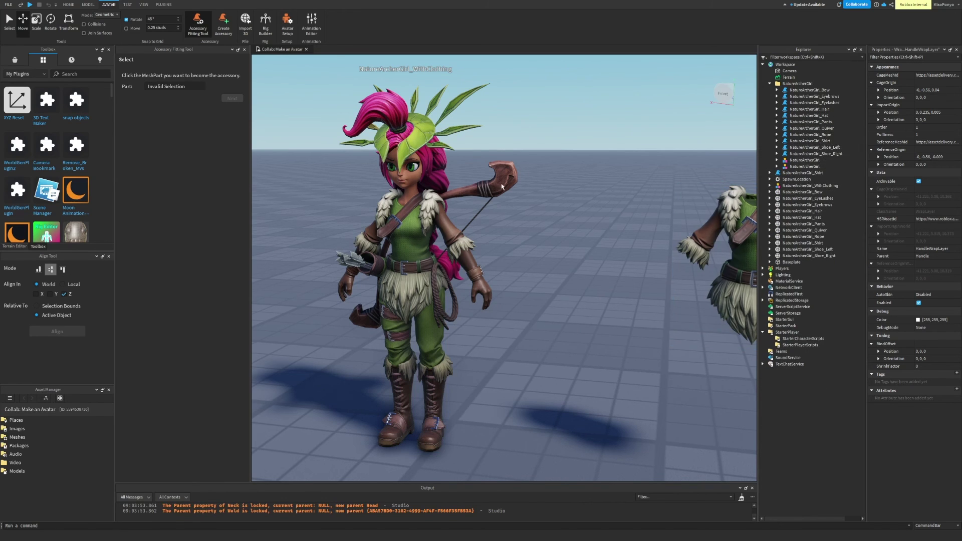
Step: Select the NatureArcherGirl_Hat mesh, expand its contents and confirm it as the part that becomes the accessory
left_click(412, 120)
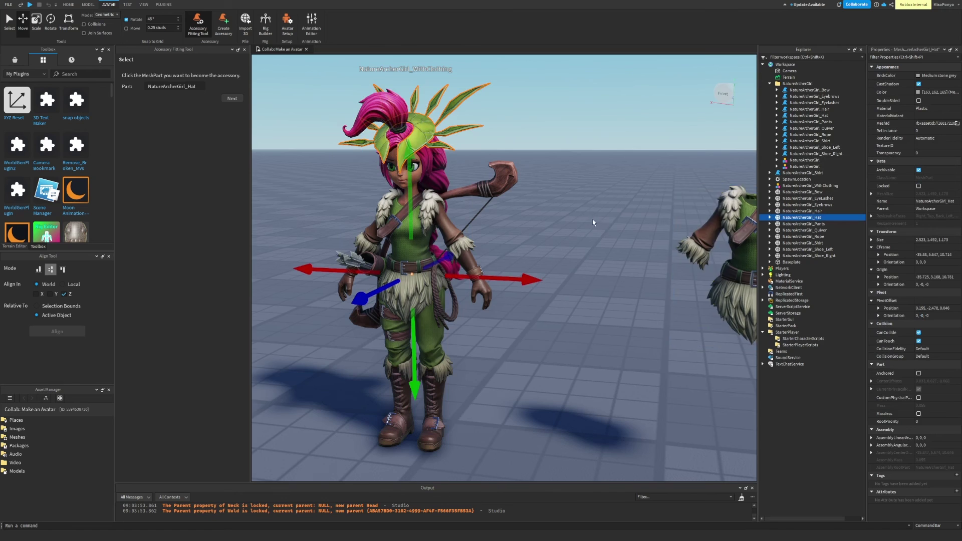
key("f")
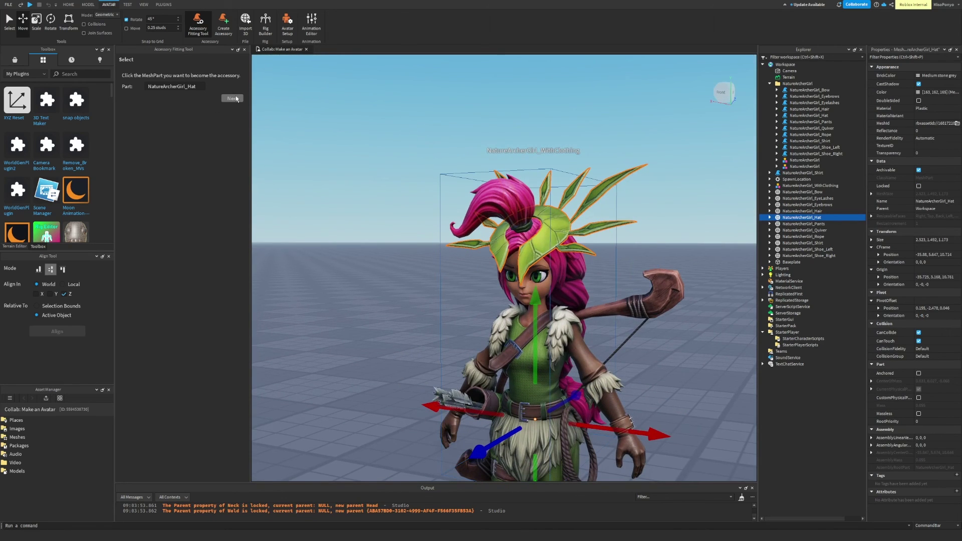
left_click(770, 218)
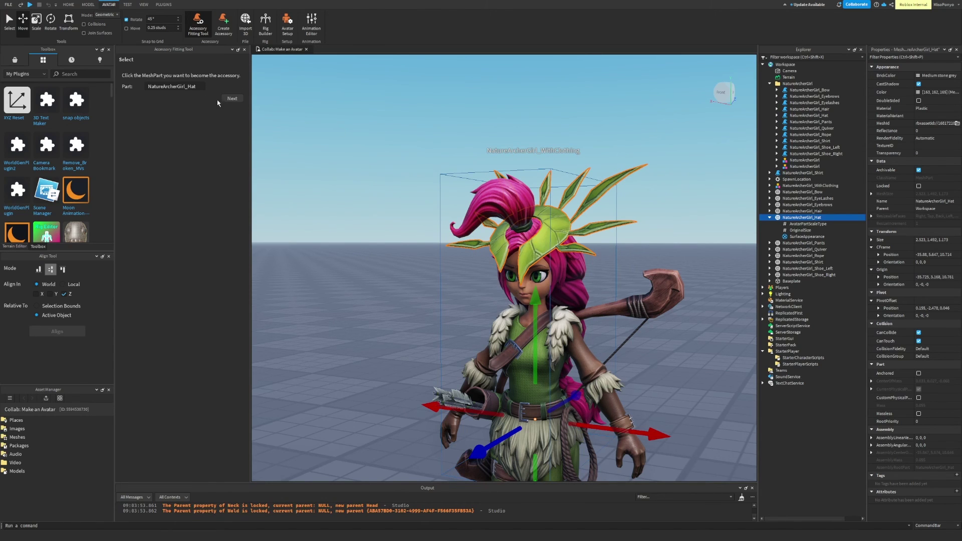
left_click(231, 98)
Step: Examine where the hat mesh sits relative to the fitting mannequin
mouse_move(614, 276)
right_mouse_down()
mouse_move(603, 272)
mouse_move(620, 277)
right_mouse_up()
scroll(620, 277, "down", 3)
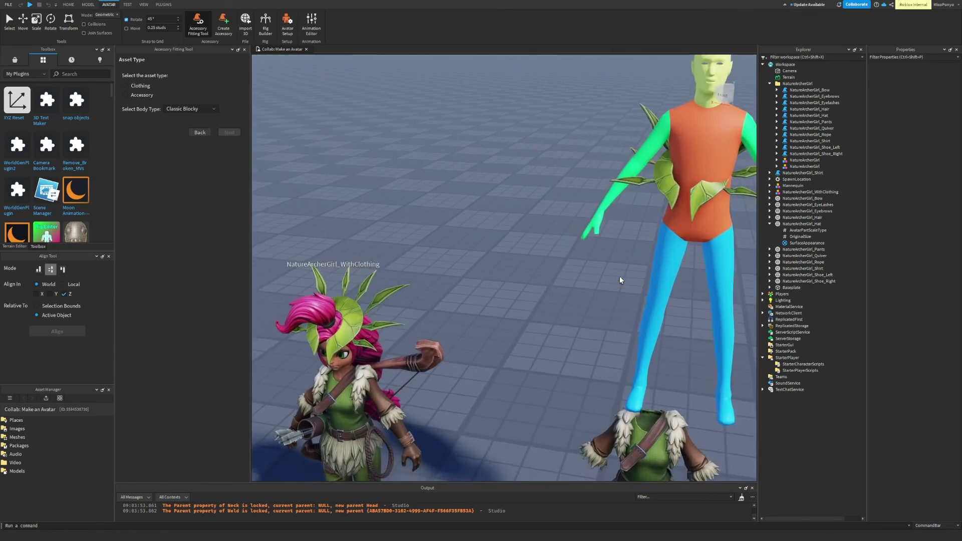
key("f")
right_click_drag(619, 277, 564, 329)
scroll(519, 277, "down", 5)
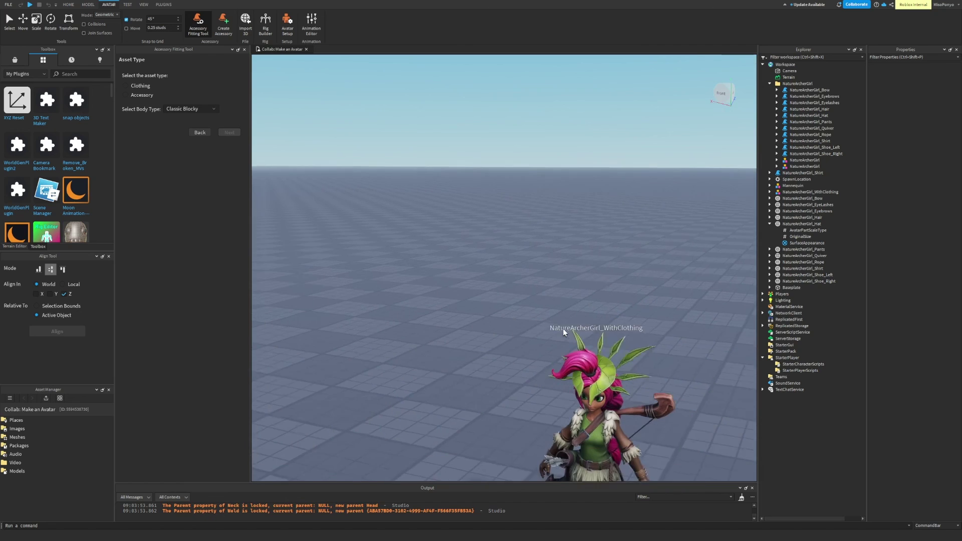
scroll(646, 367, "down", 2)
right_click_drag(646, 367, 594, 317)
scroll(593, 316, "up", 2)
scroll(594, 315, "down", 2)
scroll(627, 269, "up", 5)
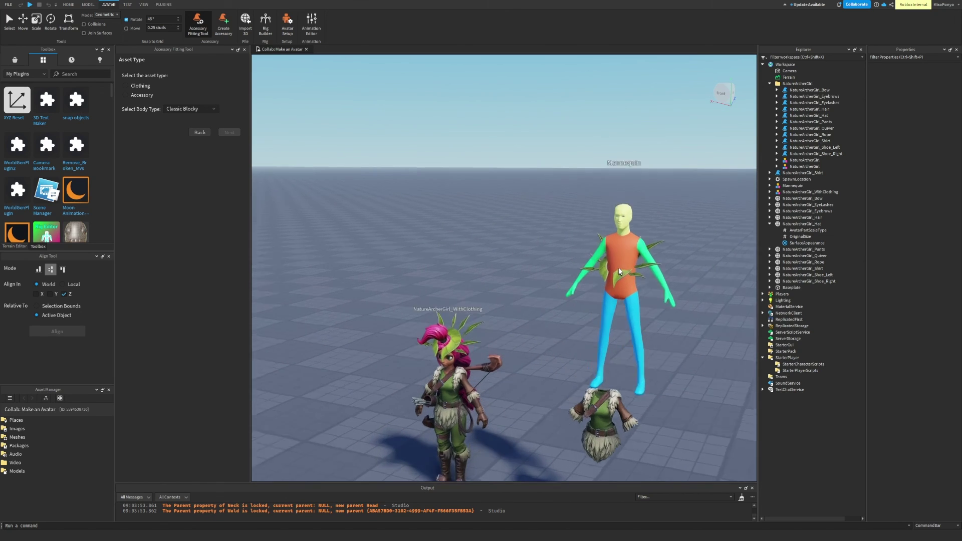
Step: Set the hat mesh's asset type to Accessory with the Hat category
right_click_drag(627, 268, 299, 124)
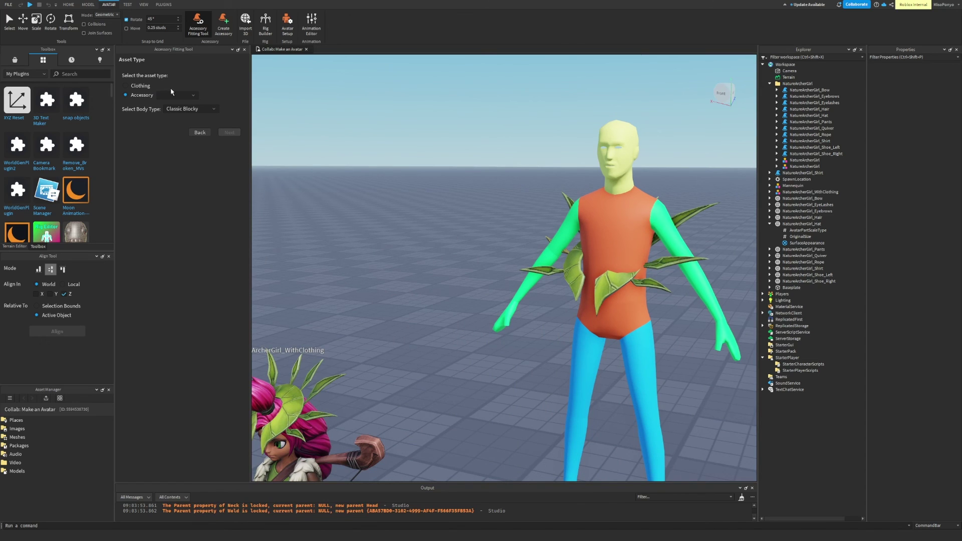
left_click(173, 96)
scroll(179, 128, "down", 2)
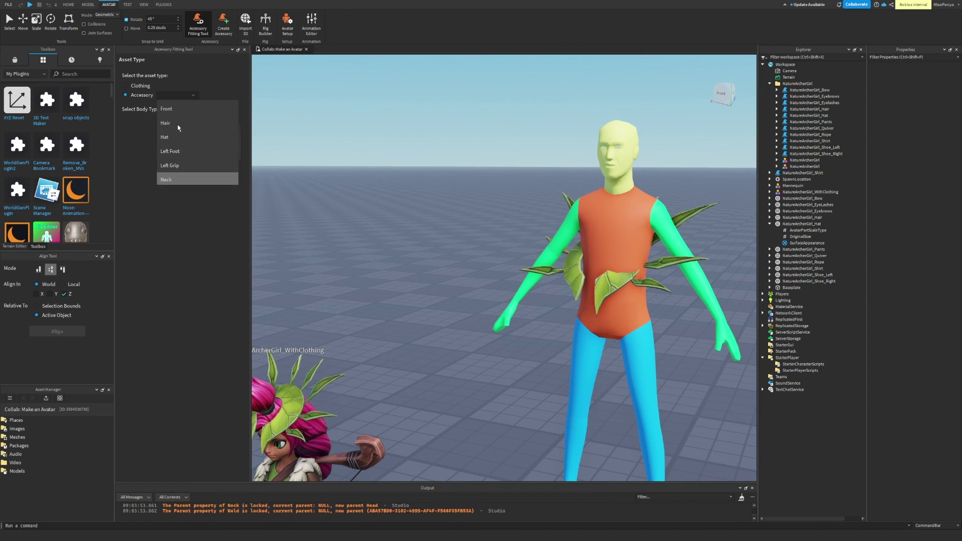
left_click(179, 136)
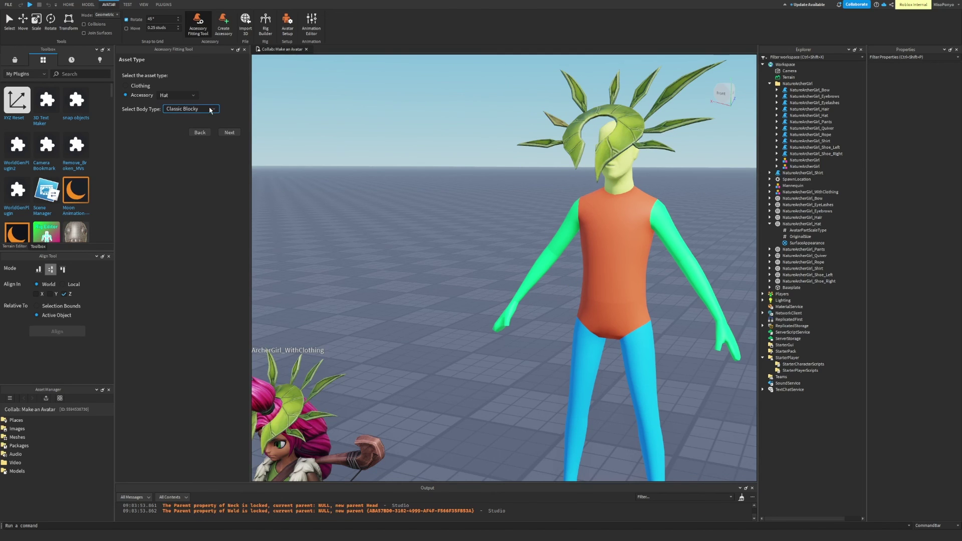
Step: Set the body type to Realistic Slender and continue to the hat's fitting preview
right_click_drag(536, 152, 536, 152)
key("a")
key("d")
key("a")
key("s")
left_click(191, 109)
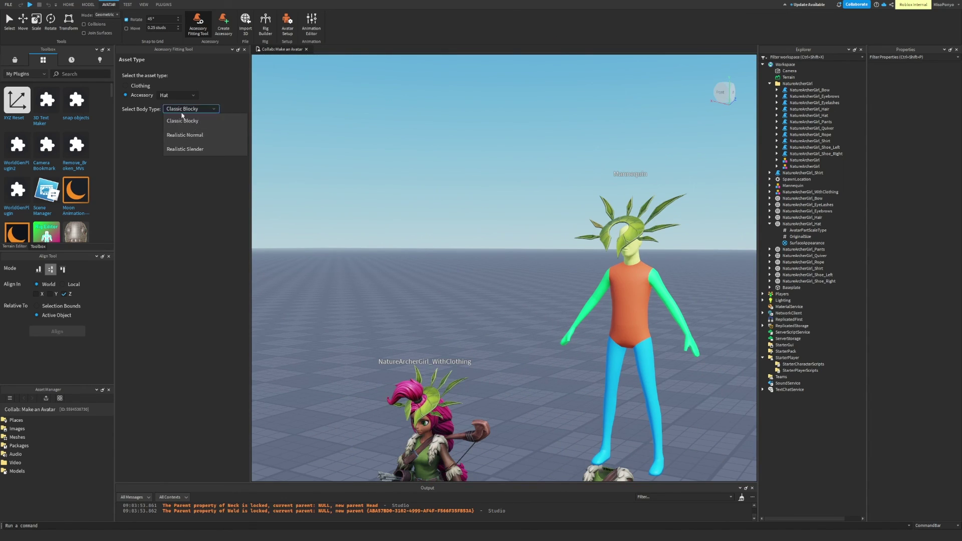
left_click(186, 149)
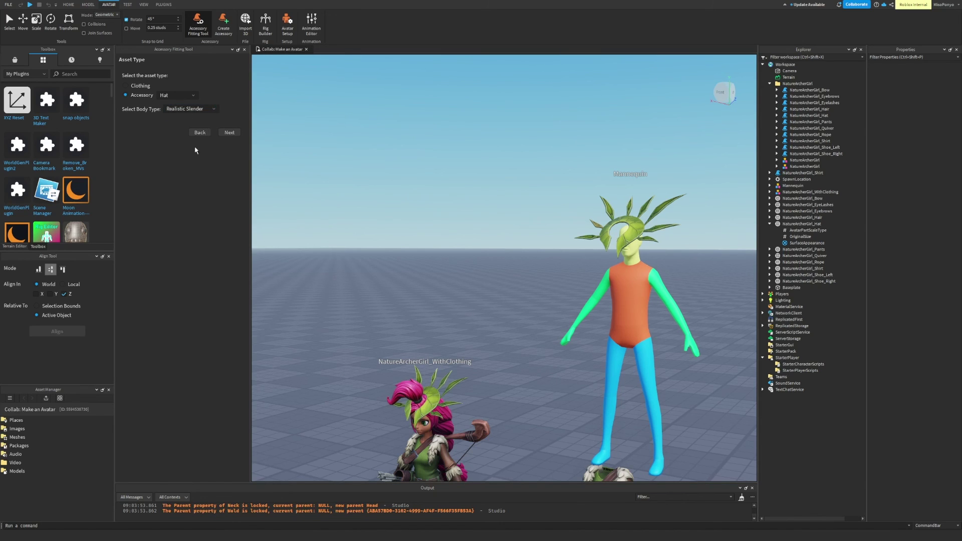
left_click(238, 134)
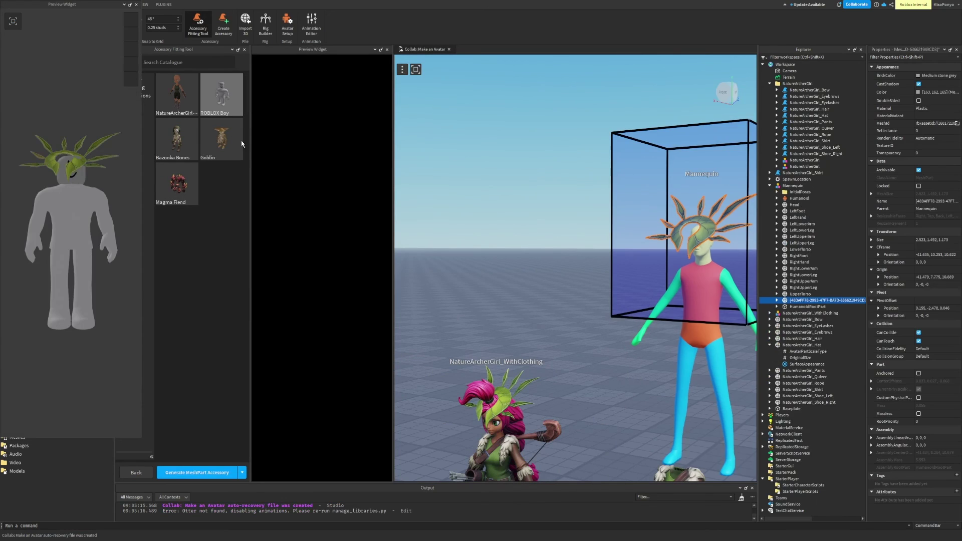
Step: Preview the hat on the NatureArcherGirl avatar and compare its placement with the fully clothed model
left_click(177, 94)
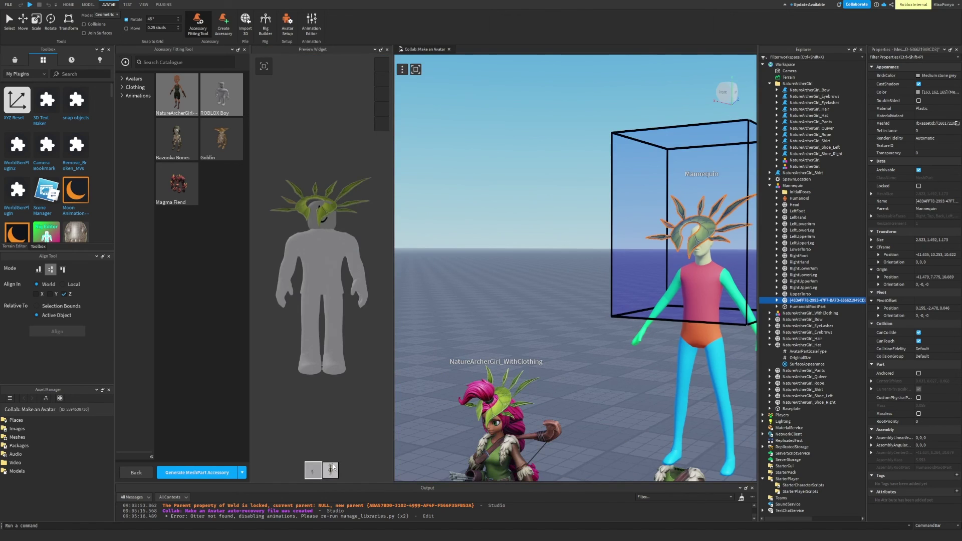
left_click(334, 468)
left_click_drag(312, 202, 310, 232)
right_click_drag(615, 299, 628, 298)
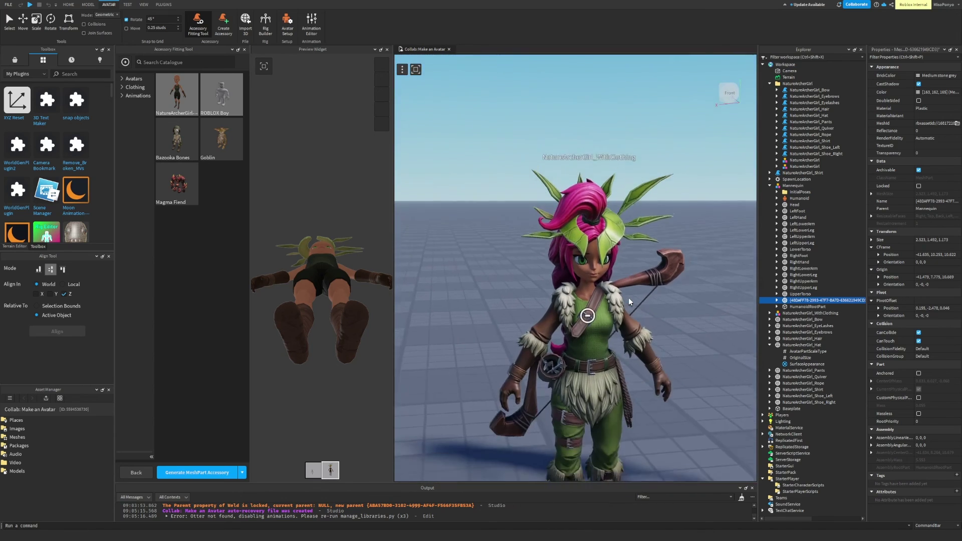
scroll(629, 298, "up", 5)
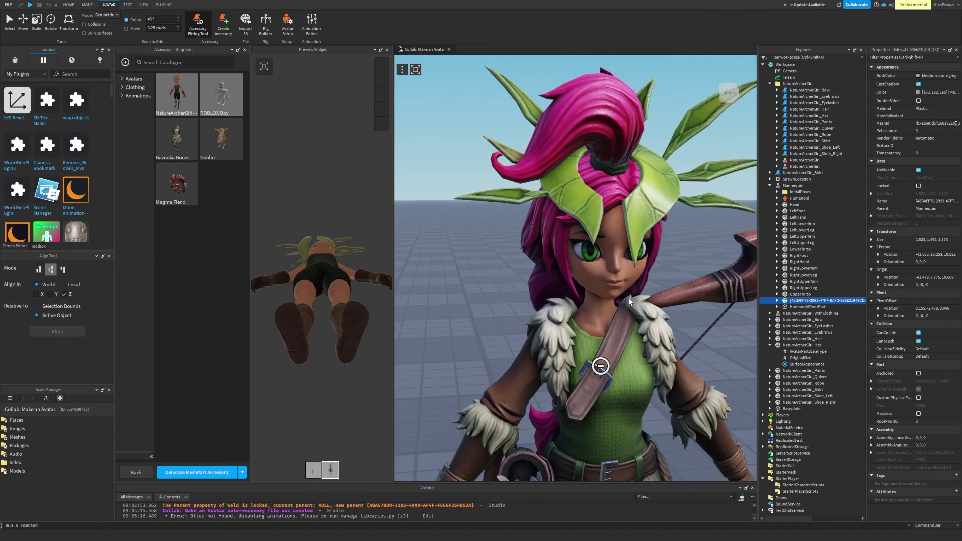
left_click_drag(325, 301, 338, 347)
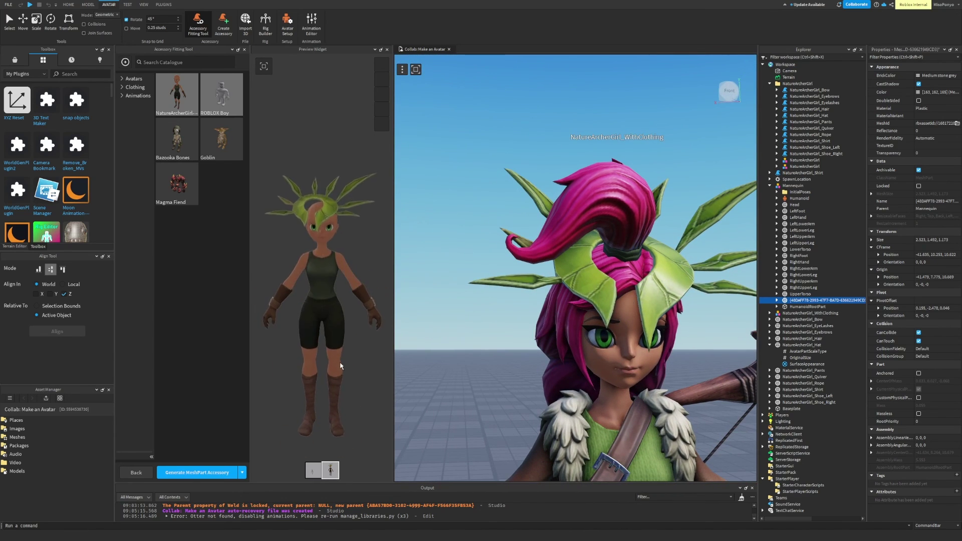
Step: Shift the hat about 0.17 studs sideways along the X axis to centre it on the mannequin's head
key("f")
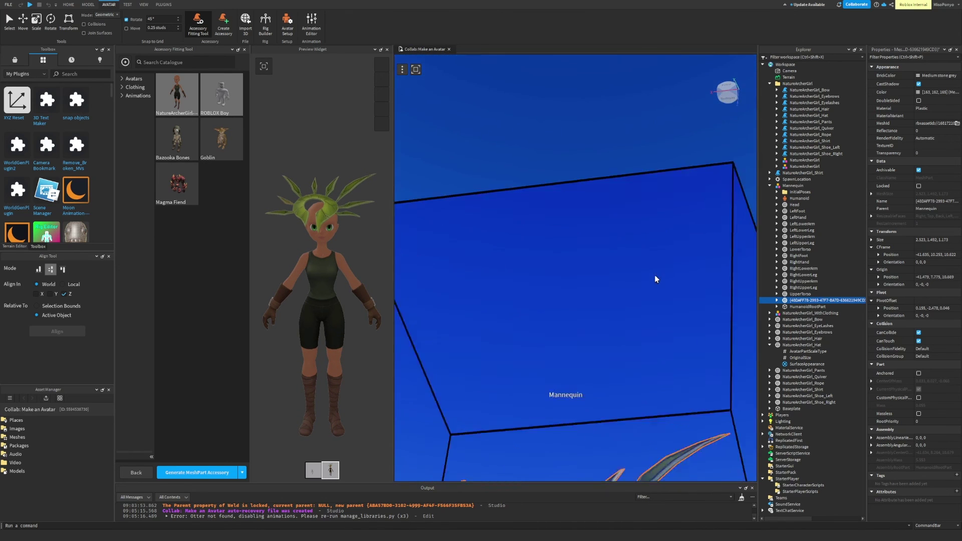
right_click_drag(655, 274, 655, 274)
scroll(630, 286, "down", 10)
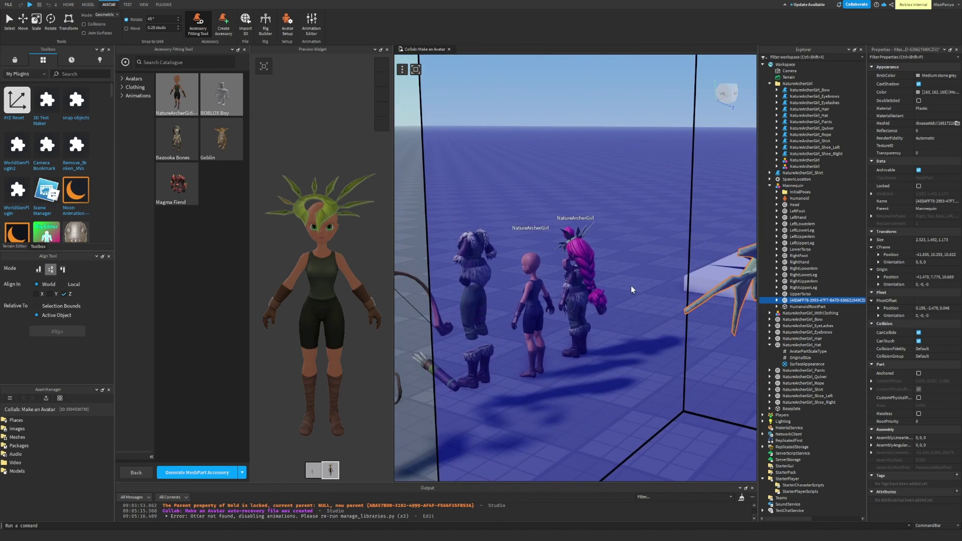
key("ctrl+2")
scroll(632, 287, "up", 10)
right_click_drag(631, 287, 636, 298)
scroll(636, 298, "down", 5)
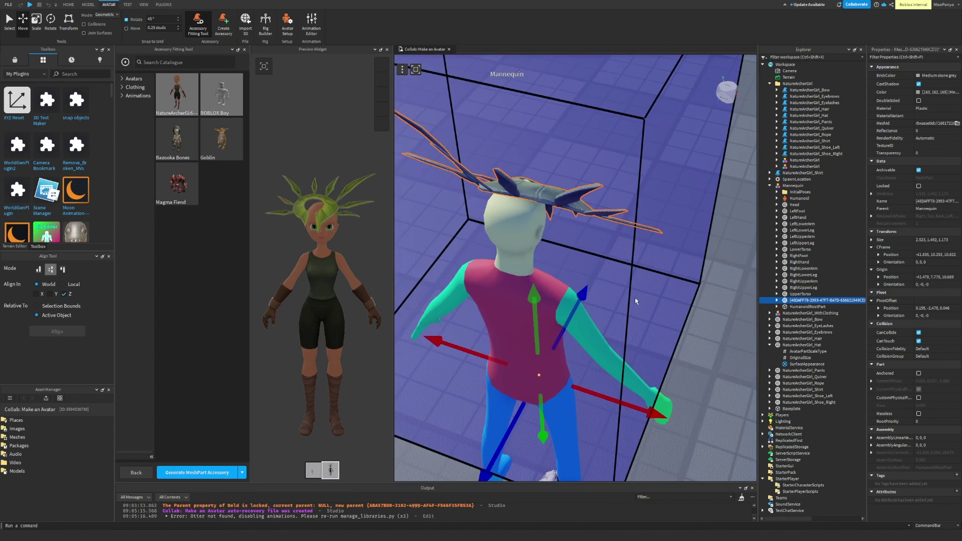
scroll(595, 436, "up", 3)
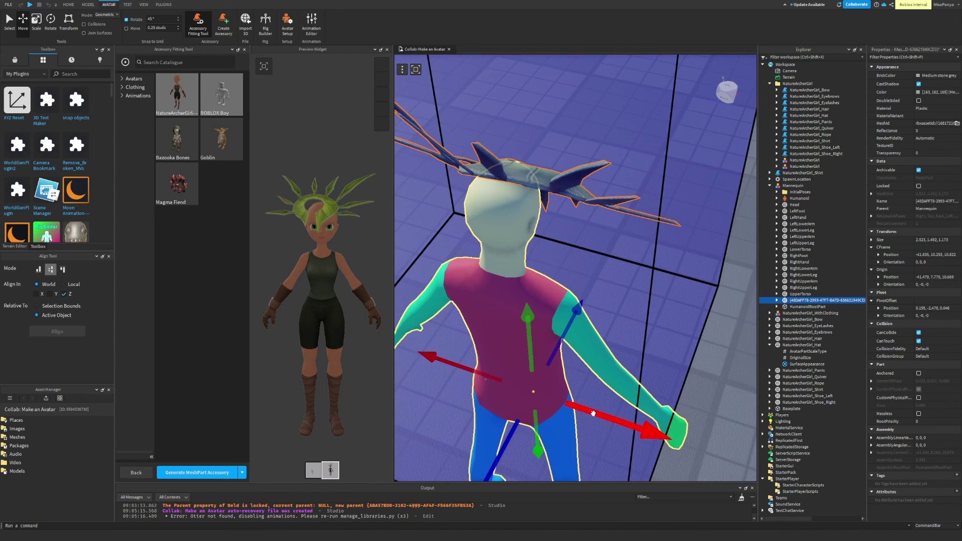
left_click_drag(594, 413, 577, 407)
right_click_drag(626, 396, 627, 396)
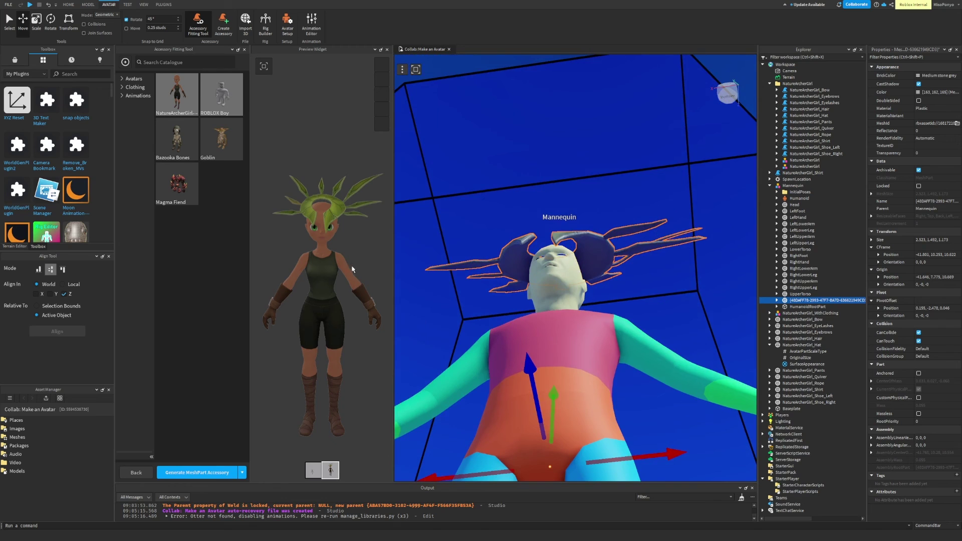
Step: Check the hat's fit on the preview avatar from the side and front, and generate the MeshPart accessory
mouse_move(321, 252)
left_mouse_down()
mouse_move(305, 254)
mouse_move(321, 250)
left_mouse_up()
scroll(329, 191, "up", 6)
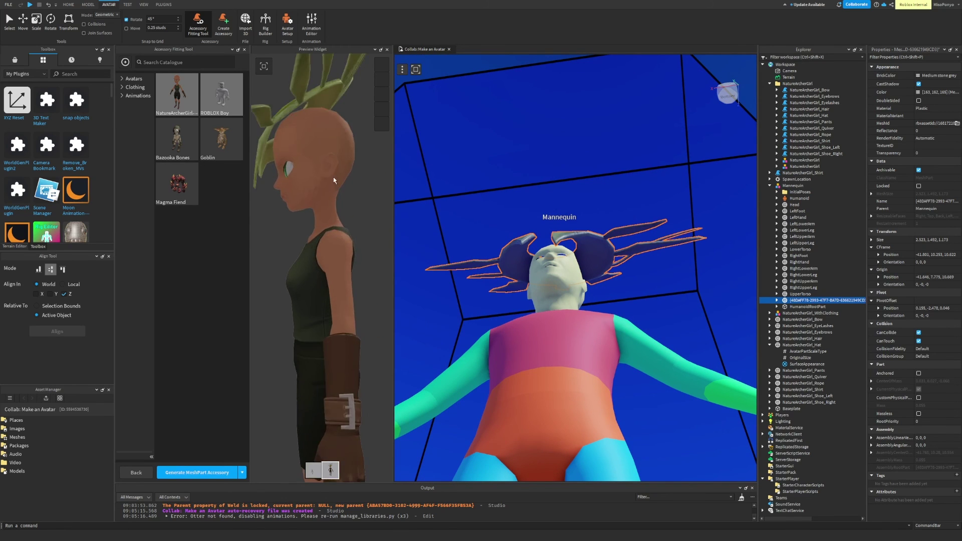
left_click_drag(329, 191, 320, 291)
right_click_drag(508, 281, 507, 282)
key("ctrl+2")
scroll(507, 281, "down", 5)
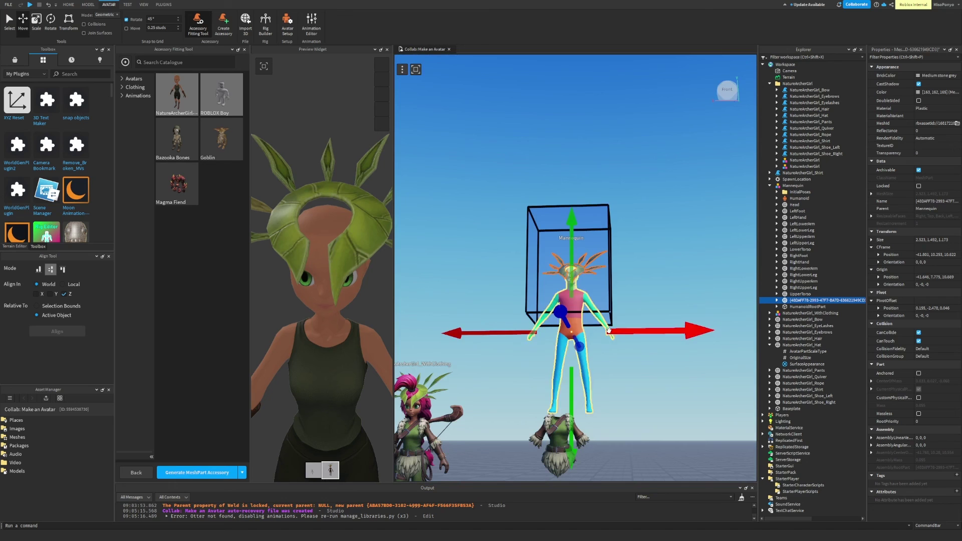
left_click(142, 476)
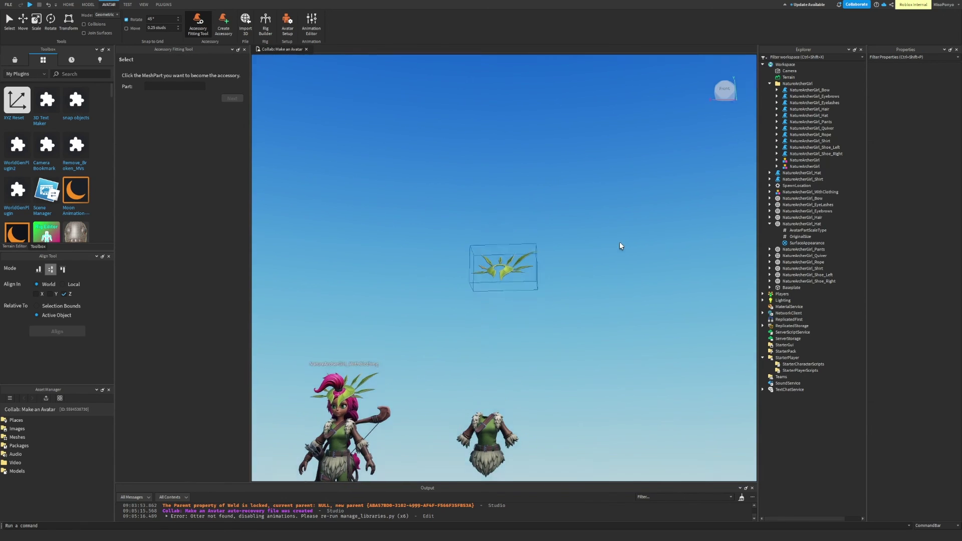
Step: Place a copy of the newly generated NatureArcherGirl_Hat accessory inside the bald NatureArcherGirl model
right_click_drag(620, 243, 619, 242)
scroll(620, 241, "up", 5)
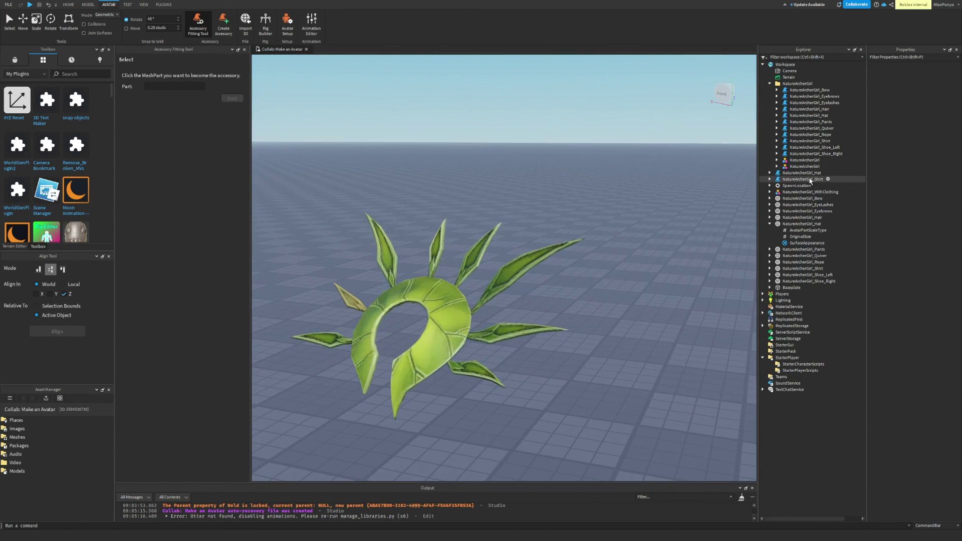
left_click(801, 173)
left_click(770, 173)
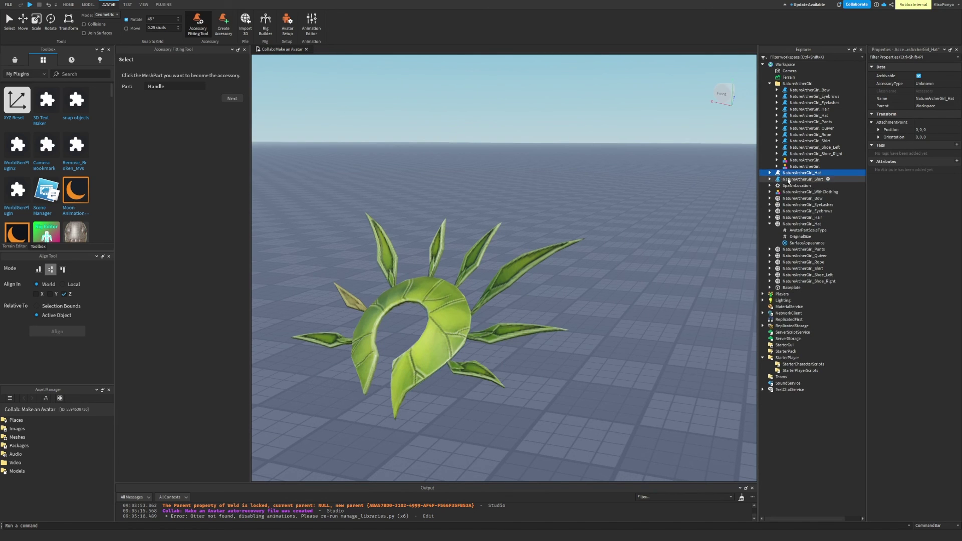
scroll(566, 241, "down", 5)
right_click_drag(566, 242, 567, 242)
scroll(488, 285, "down", 3)
left_click(457, 282)
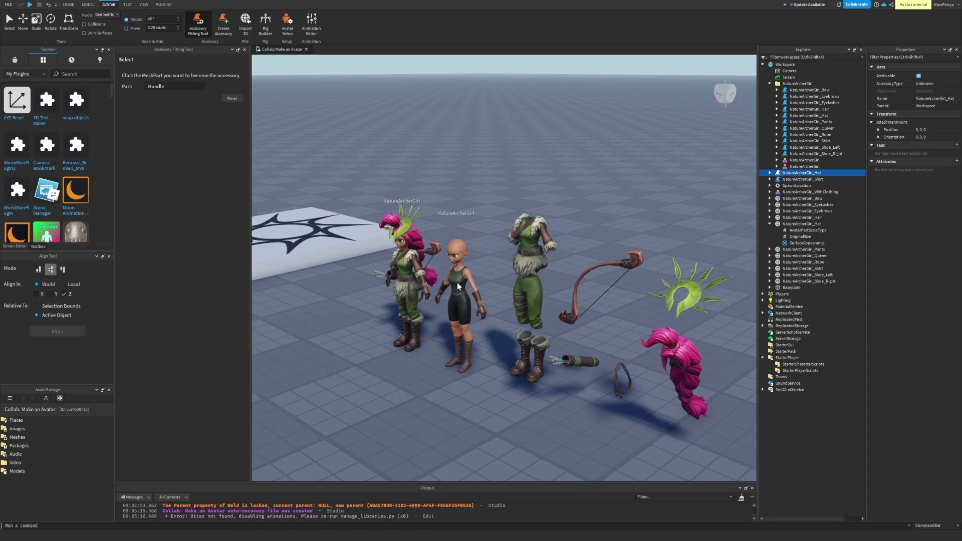
scroll(553, 312, "up", 8)
left_click(691, 268)
Step: Examine how the hat accessory sits on the bald model's head from behind and from the front
right_click_drag(587, 288, 584, 290)
key("f")
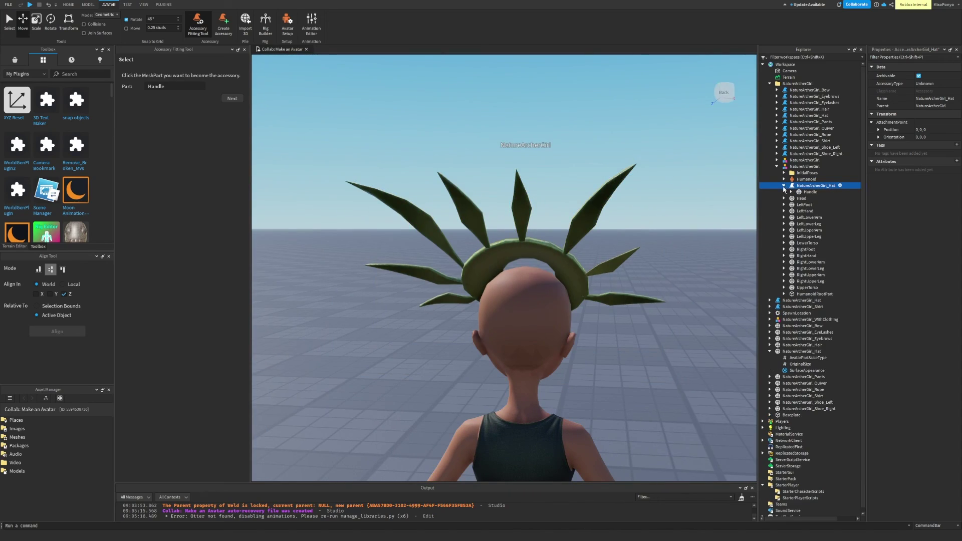
right_click_drag(522, 322, 393, 370)
scroll(492, 326, "up", 3)
left_click(491, 328)
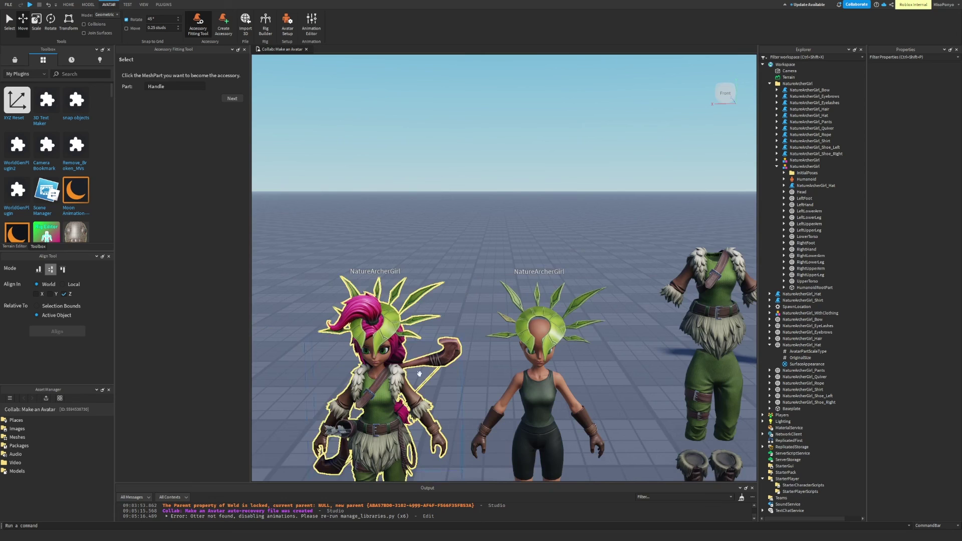
Step: Focus on the fully clothed NatureArcherGirl model and go through its accessories from the bow to the right shoe
left_click(393, 369)
key("f")
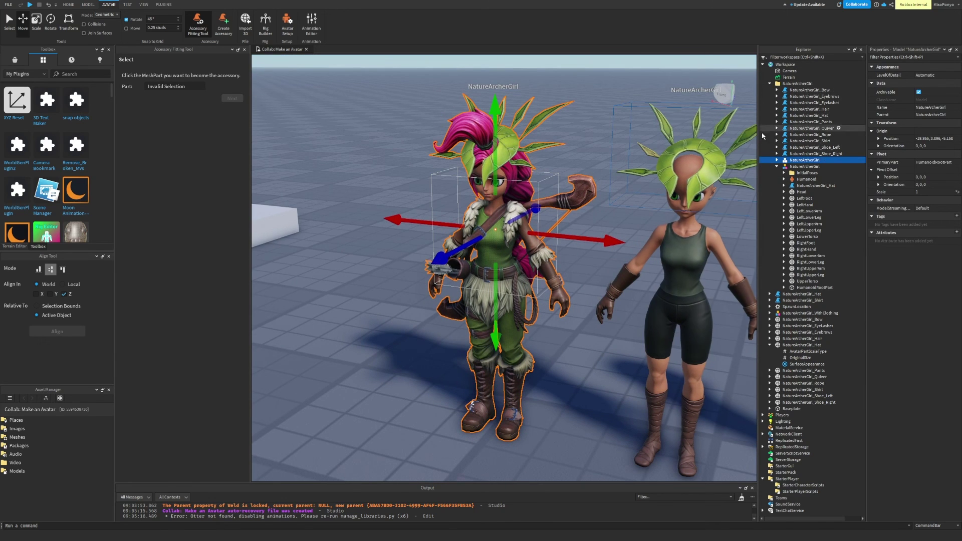
left_click(776, 160)
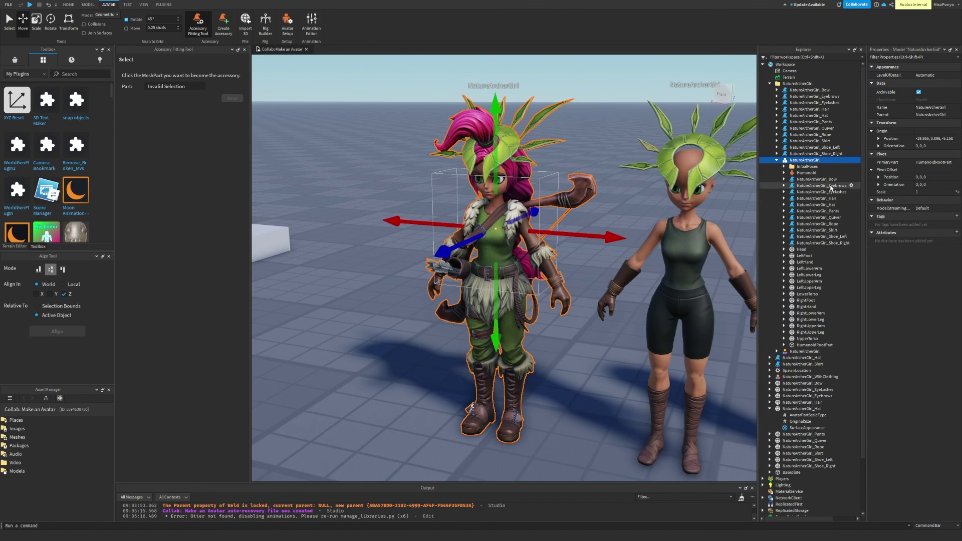
left_click(817, 179)
left_click(816, 243)
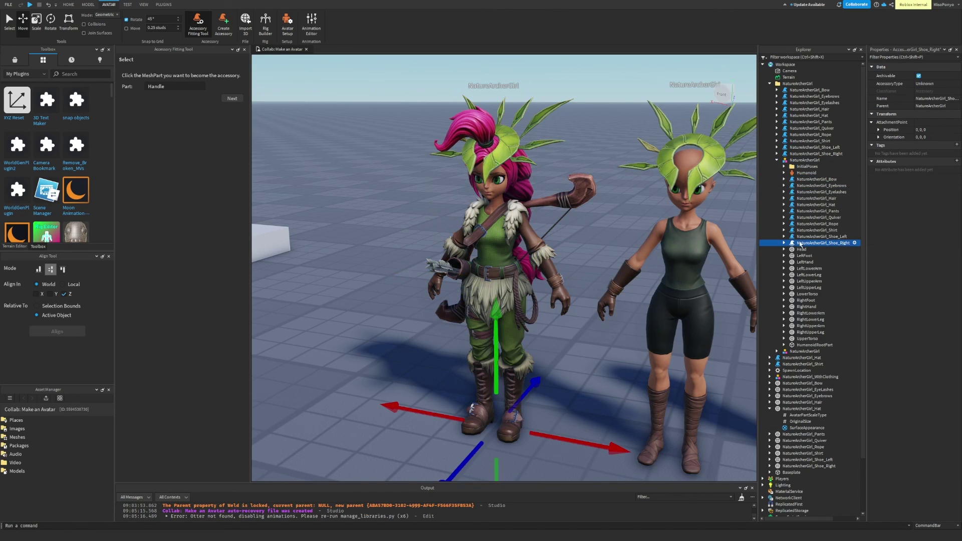
Step: Expand the right shoe, eyelashes and pants accessories and inspect the HandleWrapLayer properties of NatureArcherGirl_Pants
left_click(785, 243)
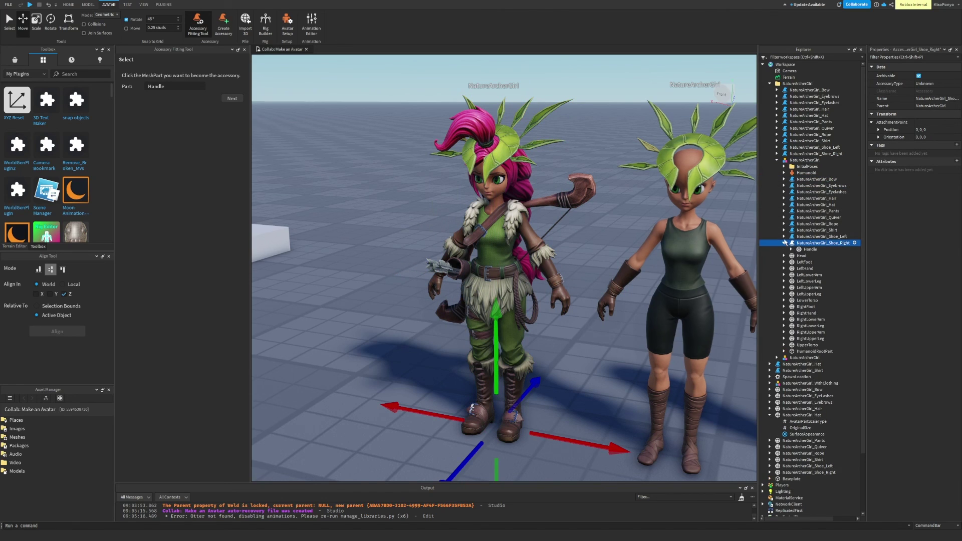
left_click(785, 192)
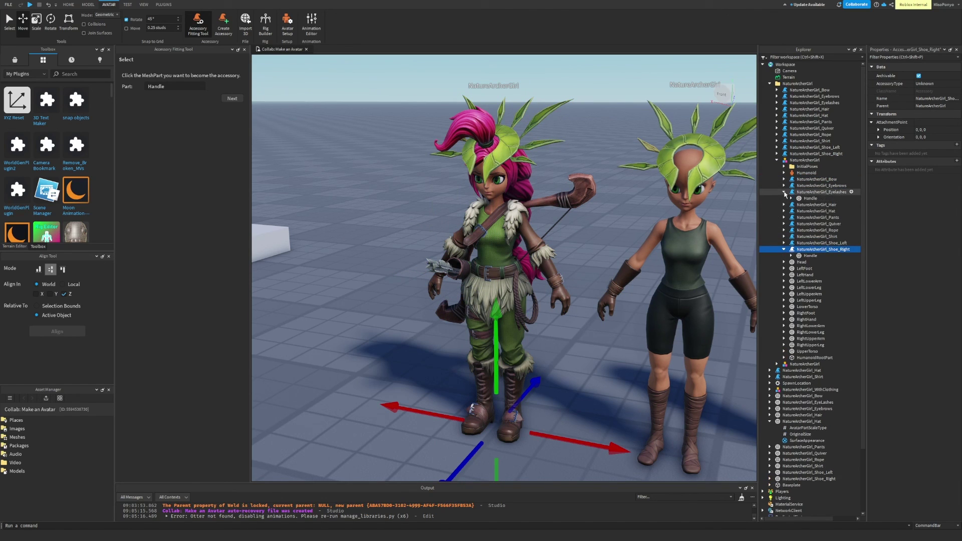
left_click(792, 225)
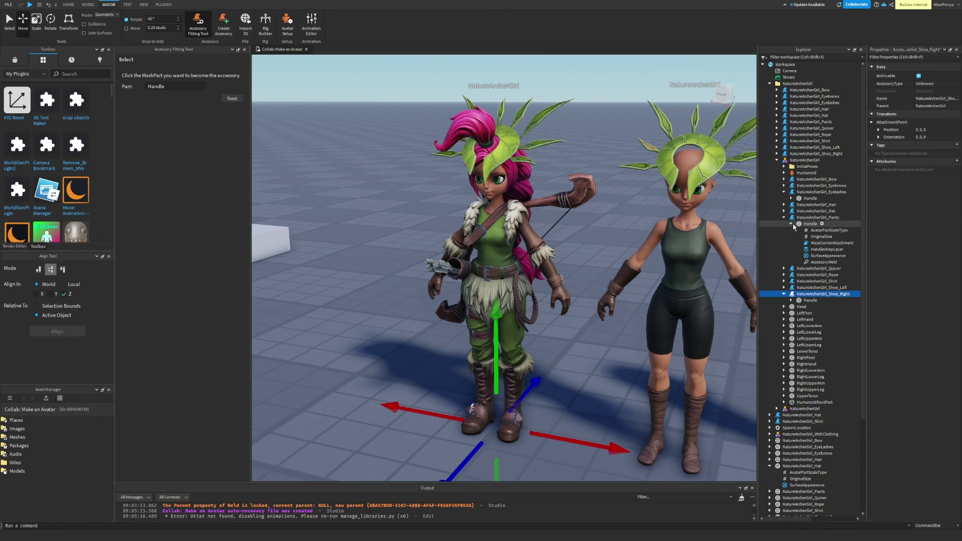
left_click(823, 249)
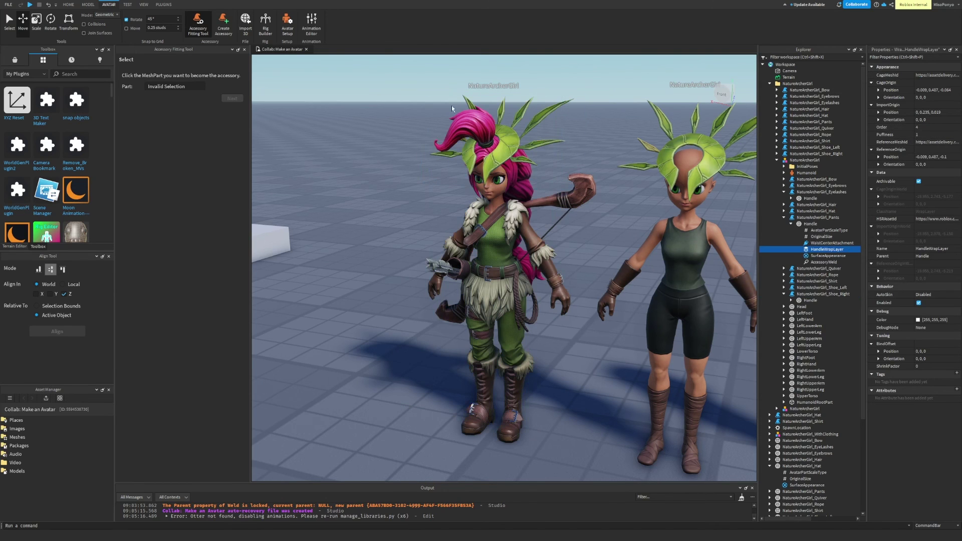
key("f")
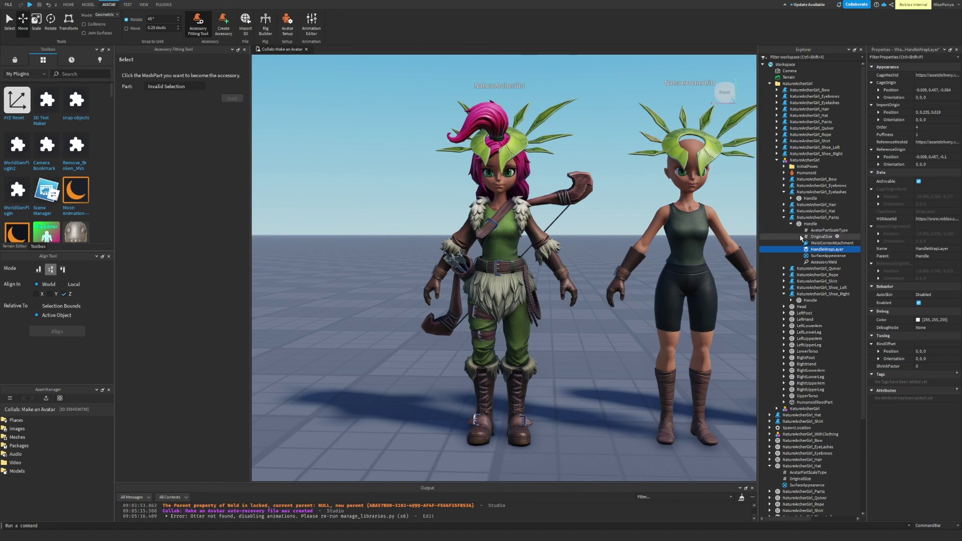
Step: Expand the NatureArcherGirl_Shoe_Left handle and inspect the properties of its HandleWrapLayer, including the layer order
left_click(784, 288)
left_click(792, 295)
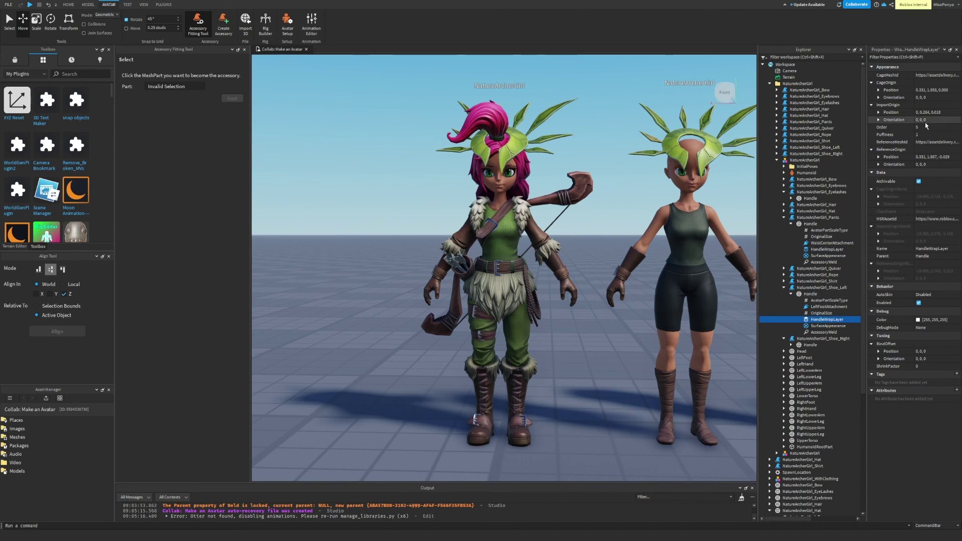
scroll(555, 314, "down", 5)
right_click_drag(554, 314, 672, 203)
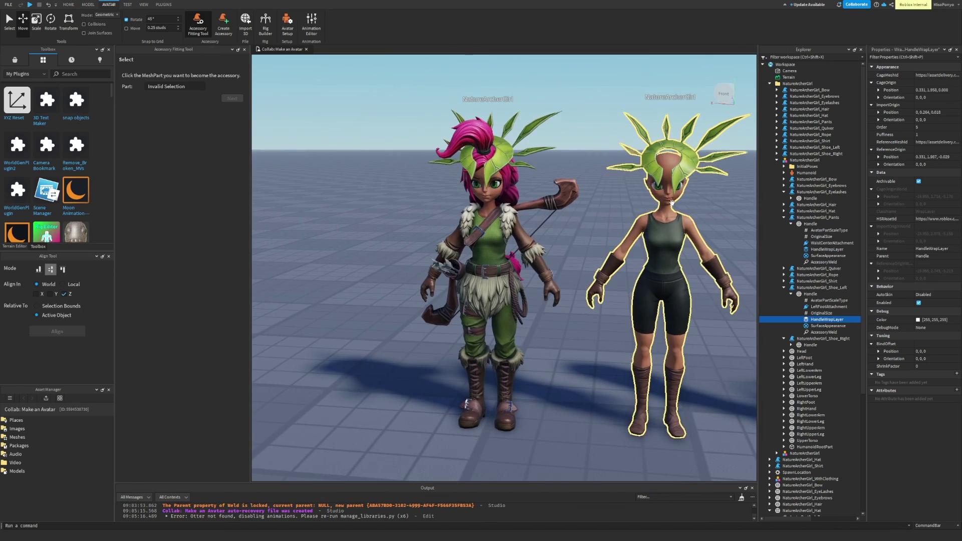
Step: Collapse the fully clothed NatureArcherGirl model in the object hierarchy and select the whole model
left_click(776, 160)
left_click(804, 159)
left_click(551, 282)
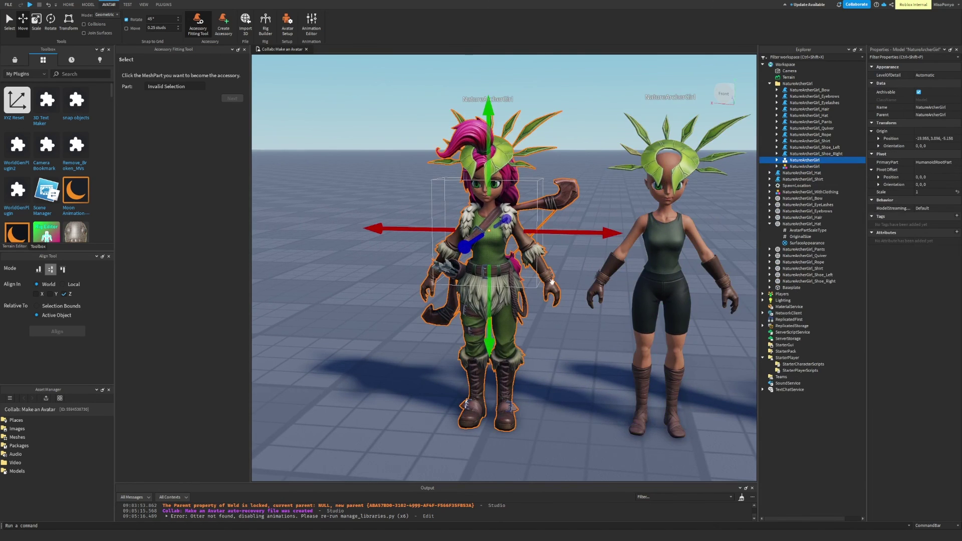
scroll(584, 237, "down", 3)
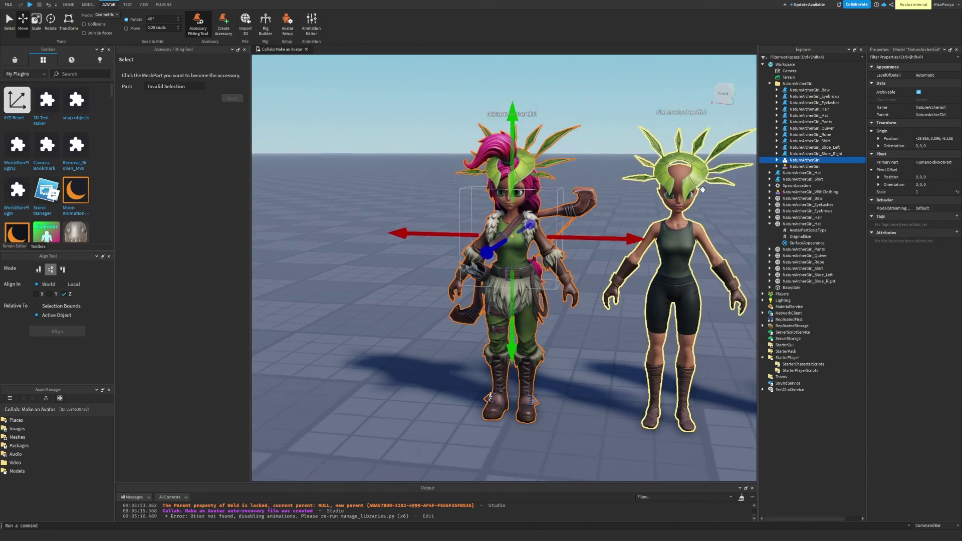
Step: Paste a copy of the clothed NatureArcherGirl model into the Workspace
scroll(602, 241, "up", 5)
scroll(637, 254, "down", 3)
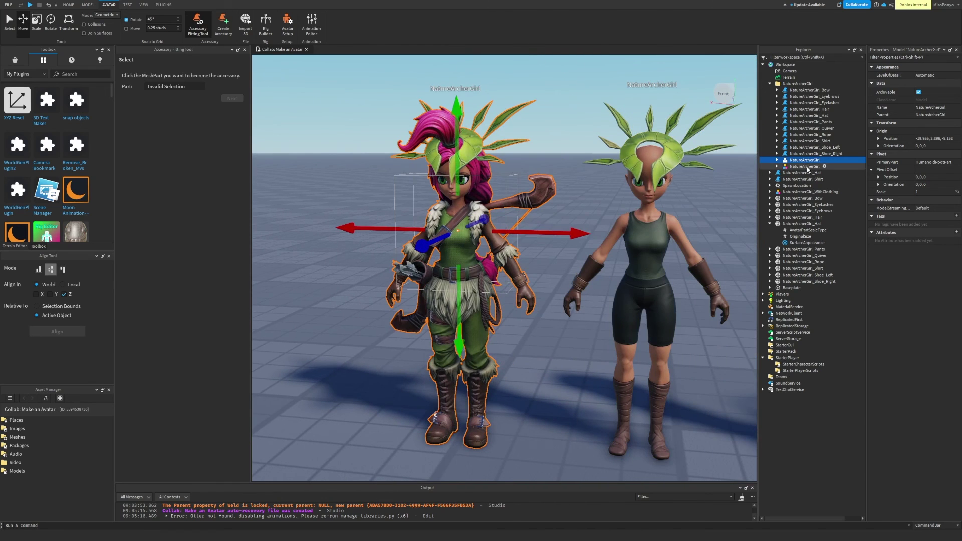
left_click(807, 168)
left_click(803, 161)
key("ctrl+v")
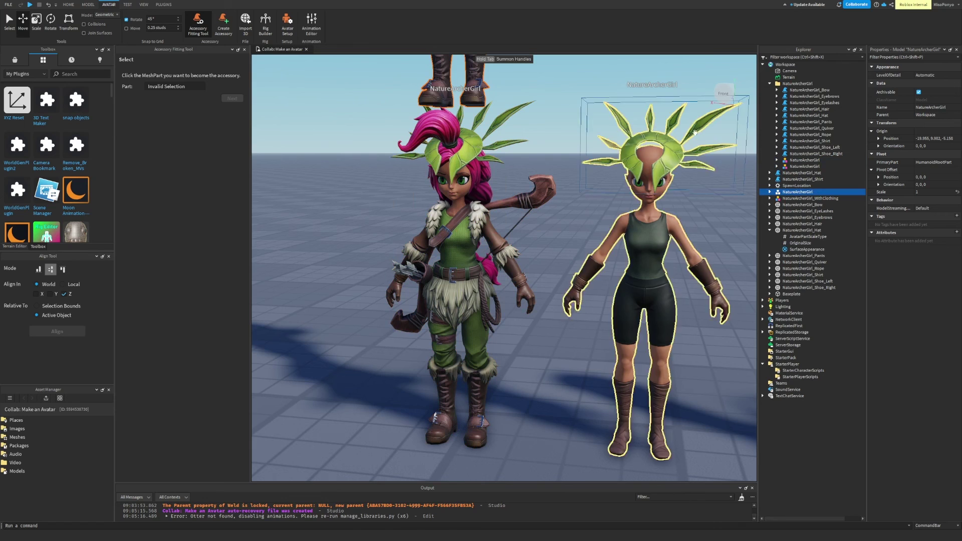
scroll(703, 248, "down", 3)
scroll(704, 248, "down", 3)
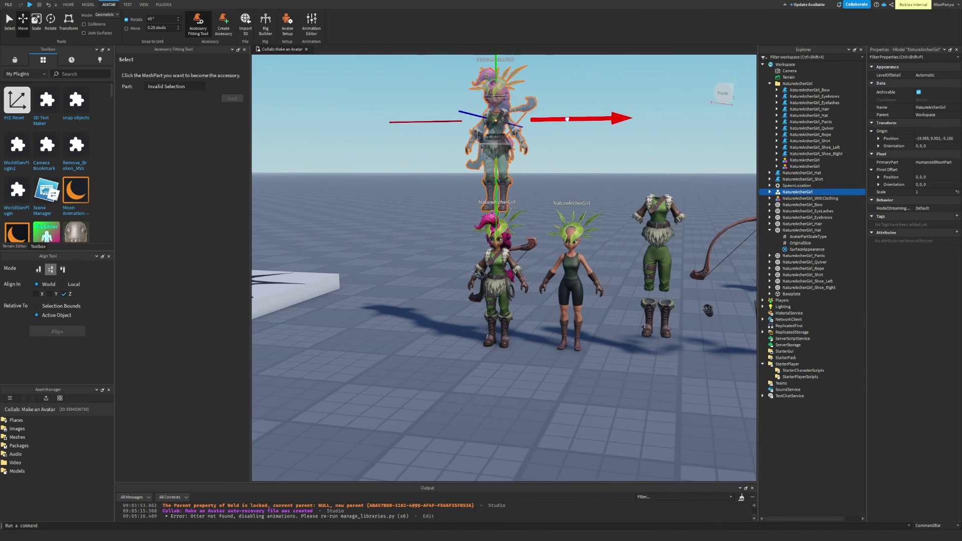
Step: Move the copied model away from the originals, rename it StarterCharacter and place it inside StarterPlayer
left_click_drag(567, 120, 360, 119)
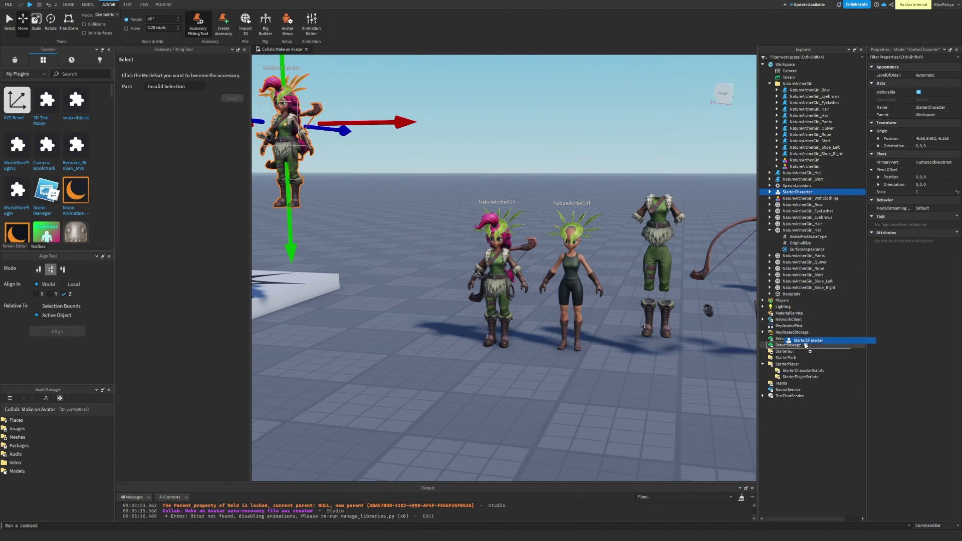
left_click_drag(811, 367, 781, 361)
right_click_drag(625, 380, 625, 379)
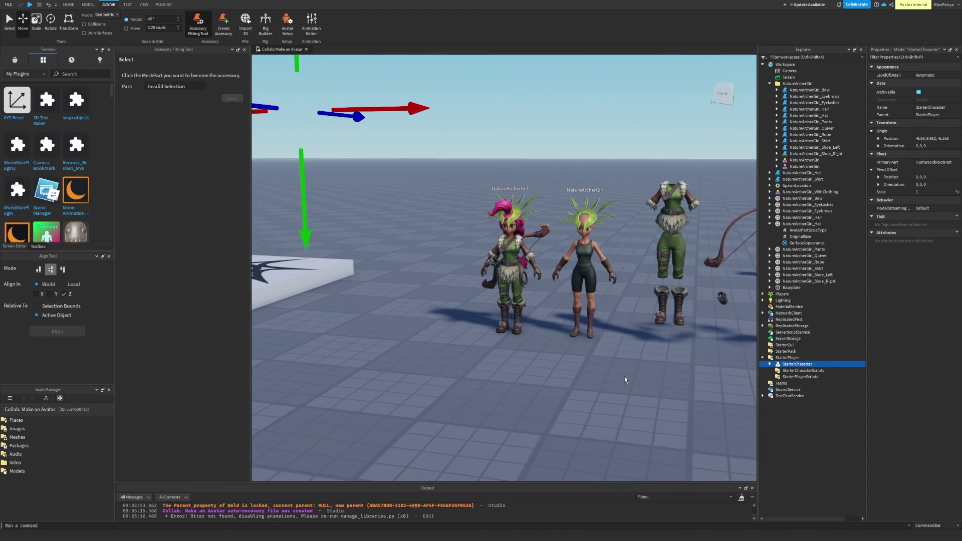
Step: Playtest the place by running and jumping with the clothed avatar, view it from the front and stop the test
key("F5")
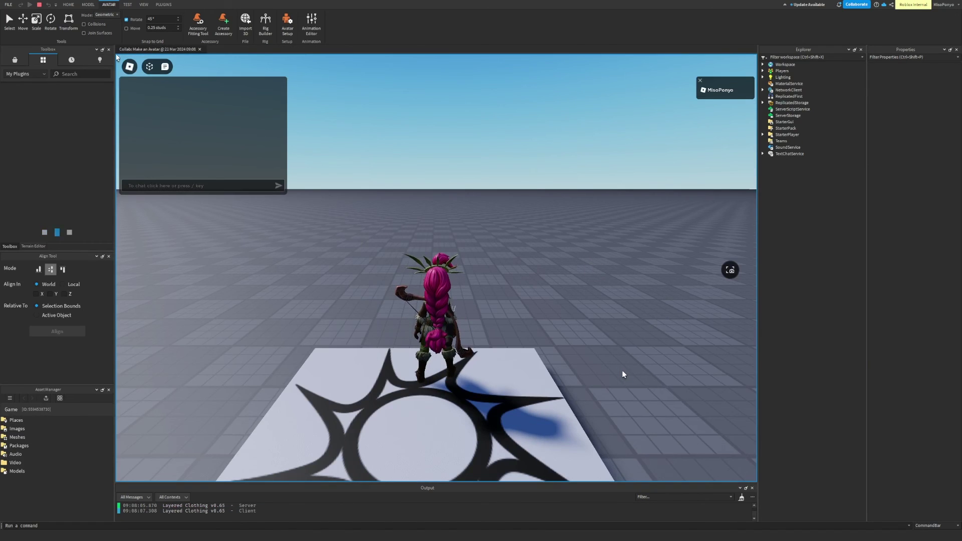
key("w")
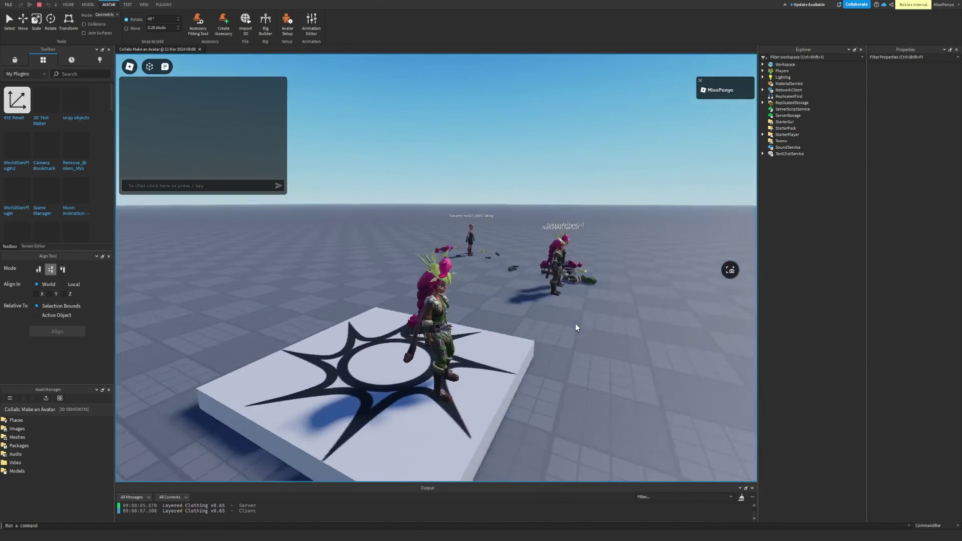
key("a")
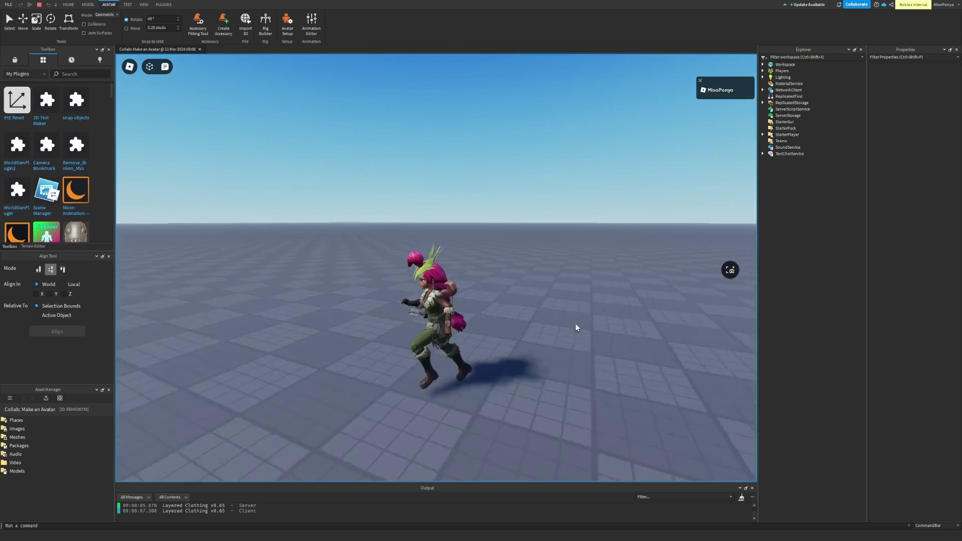
key("space")
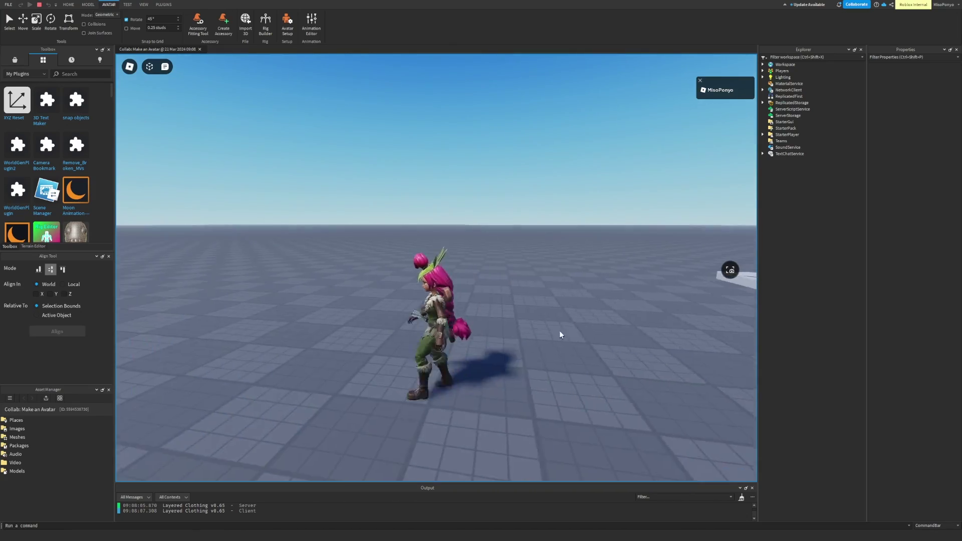
scroll(559, 333, "up", 5)
mouse_move(542, 344)
right_mouse_down()
mouse_move(555, 339)
mouse_move(548, 344)
right_mouse_up()
scroll(548, 343, "down", 5)
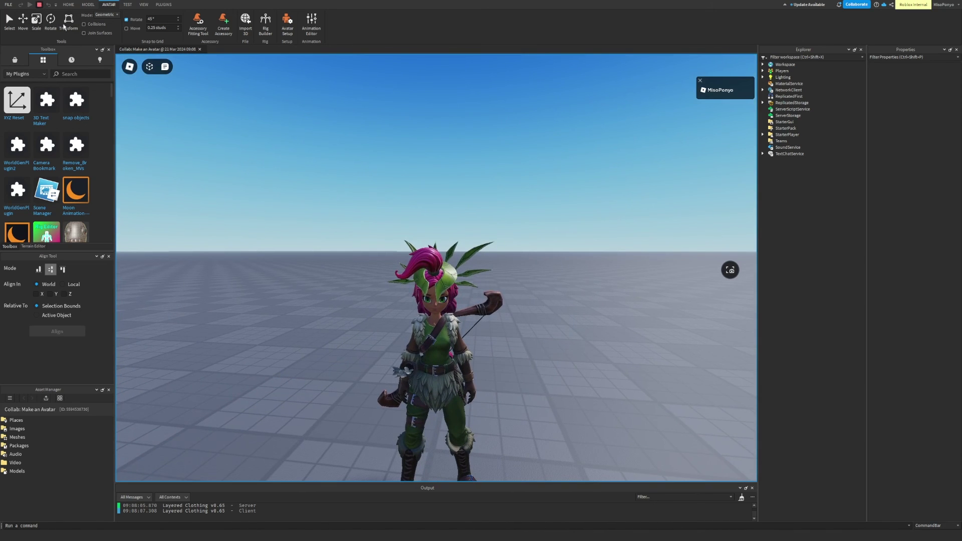
left_click(39, 5)
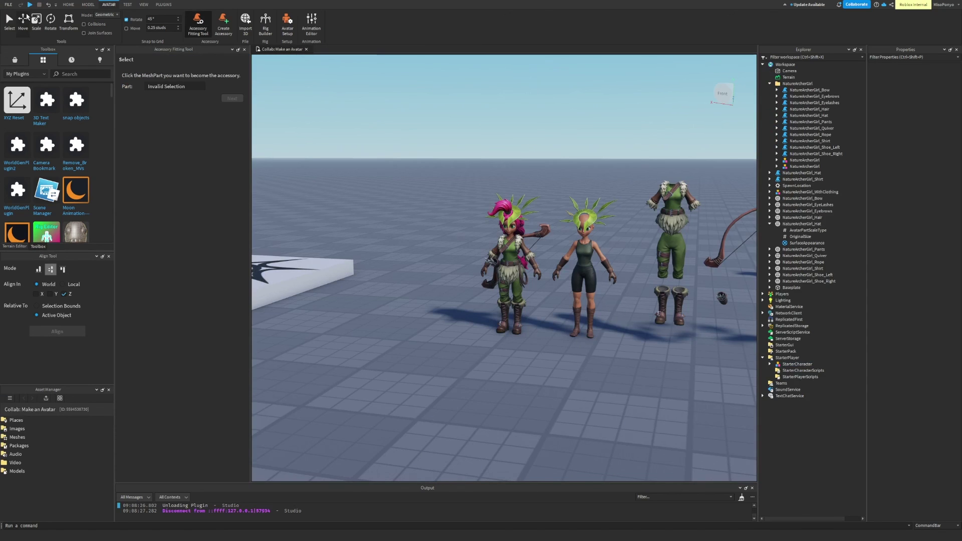
Step: Publish the updated Collab: Make an Avatar place to Roblox
key("d")
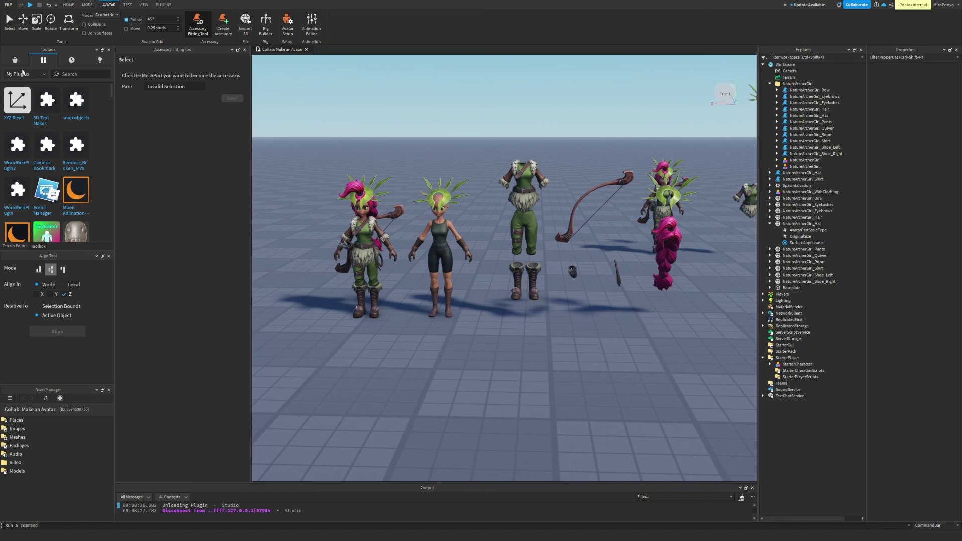
key("a")
key("s")
key("d")
key("w")
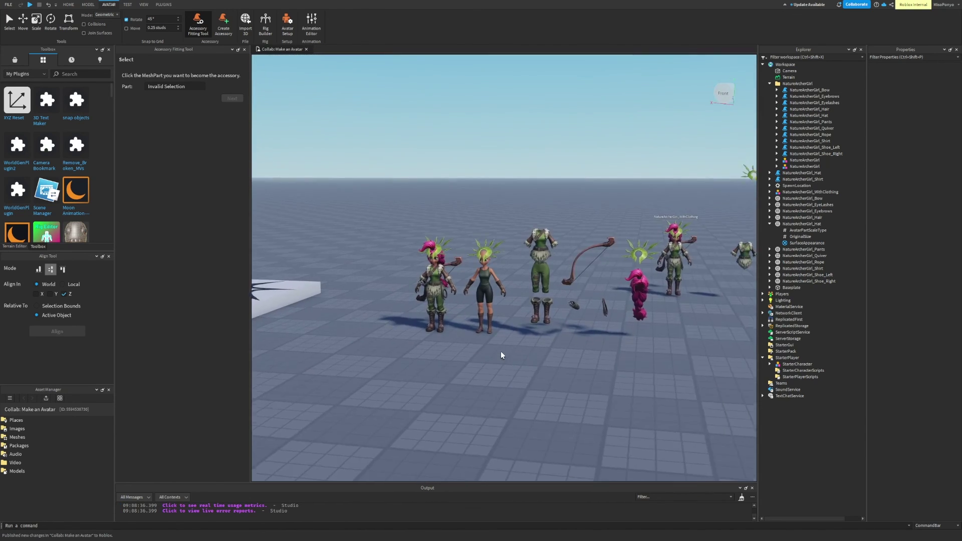
key("d")
key("s")
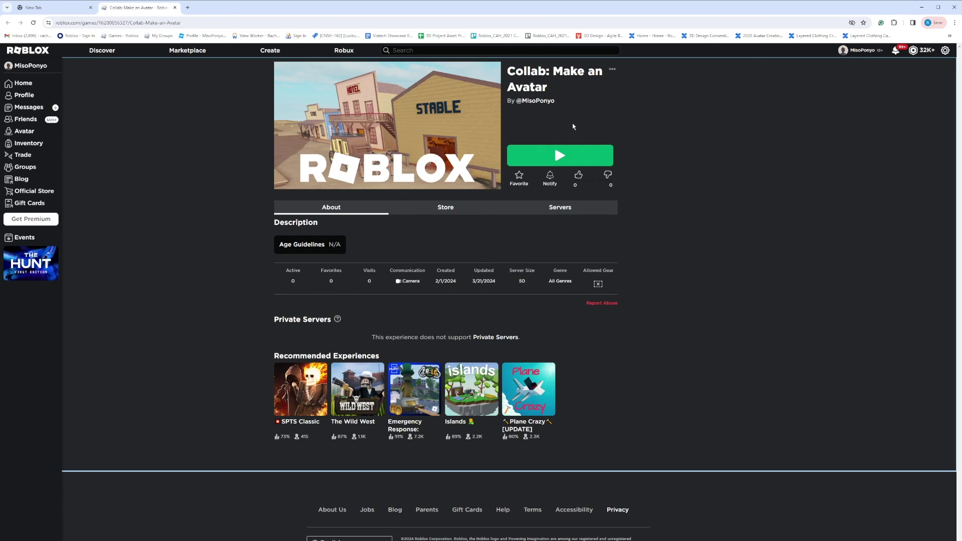
Step: Switch to the Roblox website, launch Collab: Make an Avatar in the game client and run the avatar past the display models
left_click(561, 156)
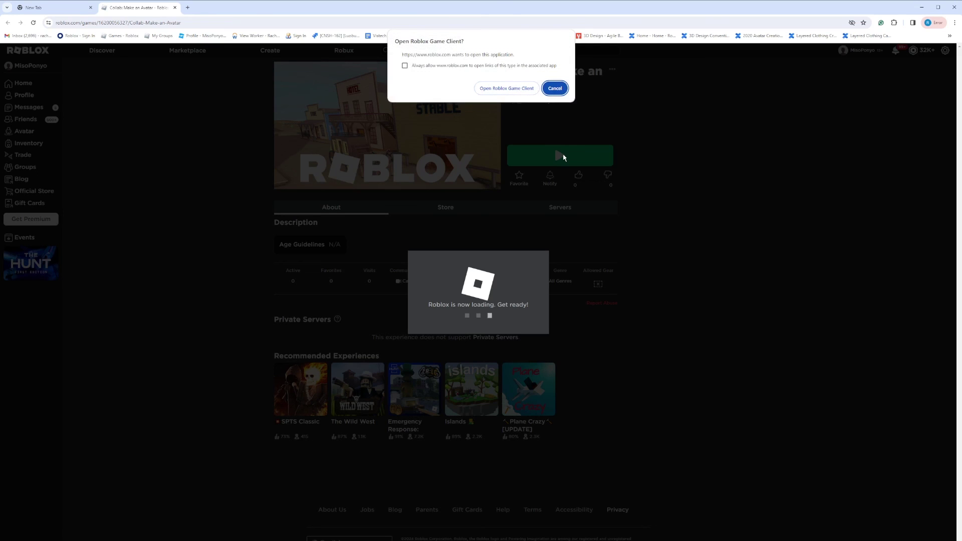
left_click(507, 88)
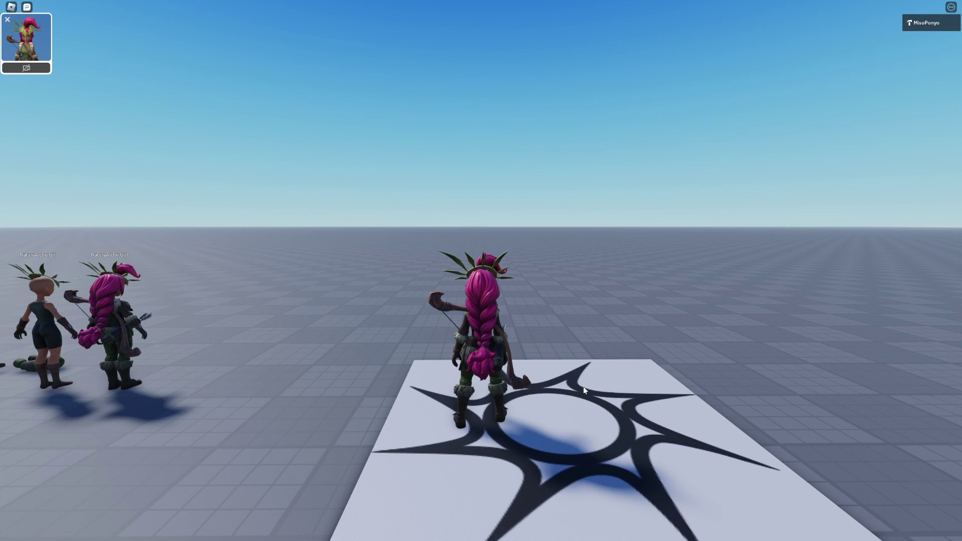
right_click_drag(579, 393, 580, 394)
key("a")
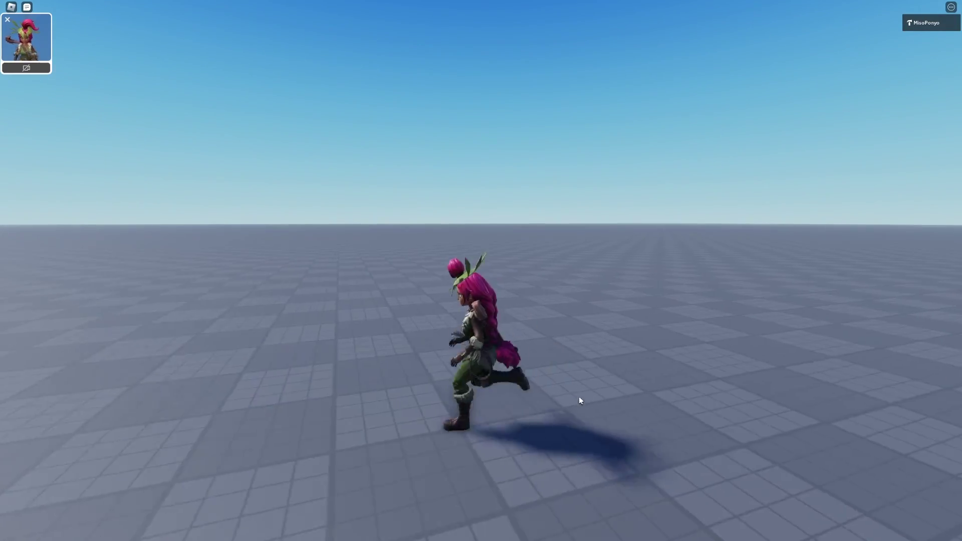
key("d")
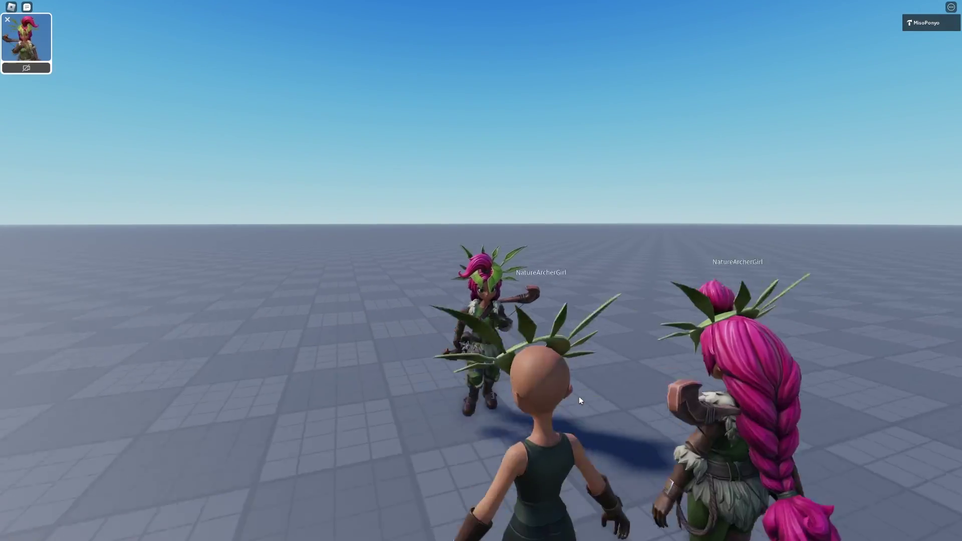
key("a")
key("s")
Step: Examine the avatar's face, hair, hat and clothing up close and from the front while it stands and walks
right_click_drag(579, 396, 584, 395)
scroll(579, 396, "up", 5)
scroll(580, 399, "down", 2)
key("w")
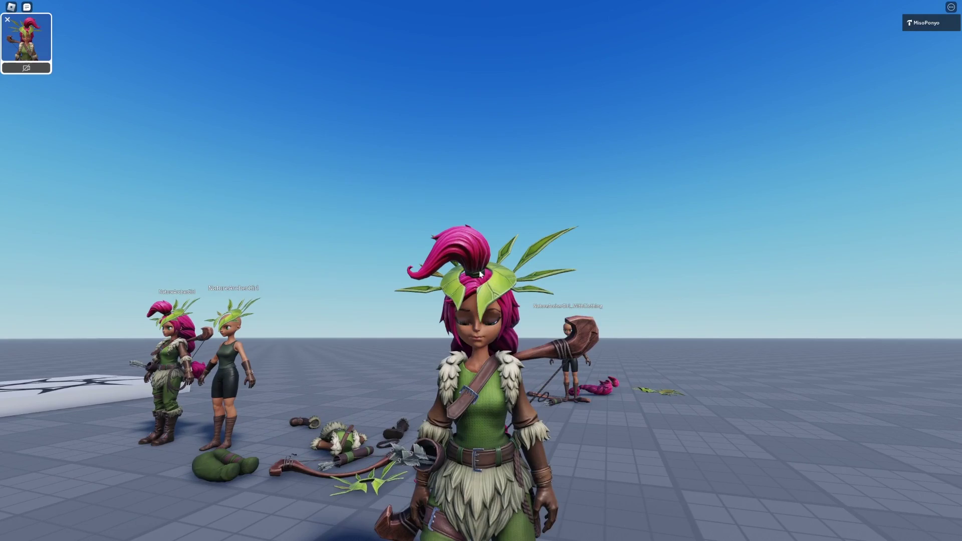
scroll(519, 365, "up", 2)
right_click_drag(519, 365, 520, 373)
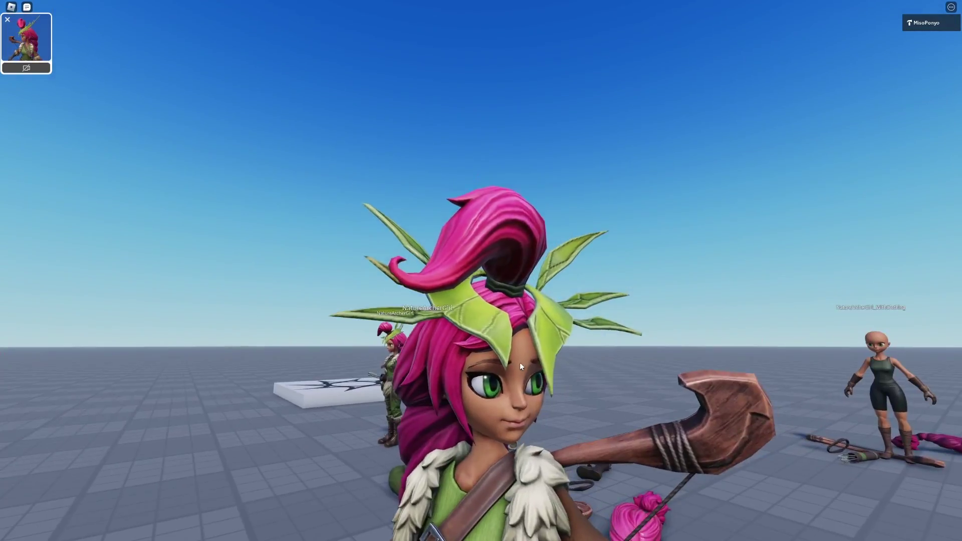
scroll(520, 374, "down", 3)
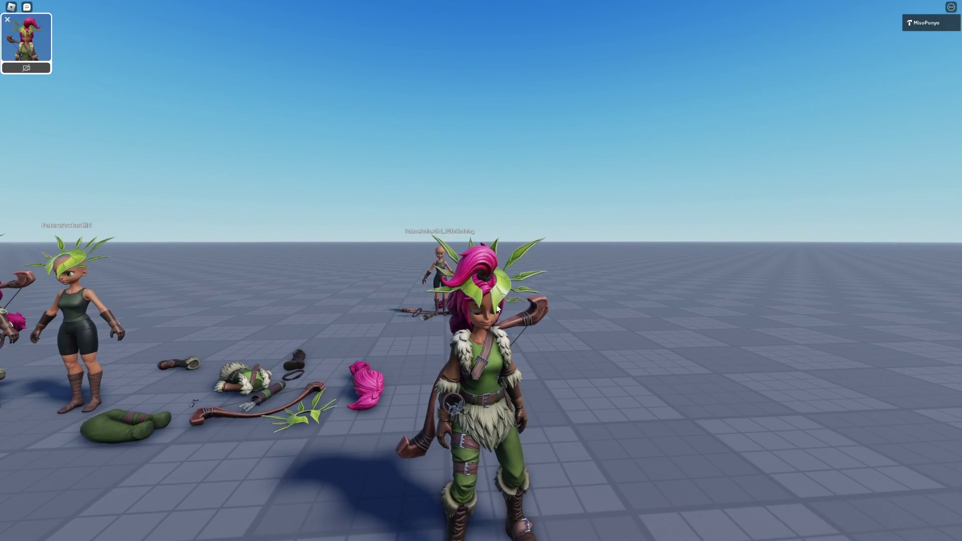
key("w")
key("d")
key("s")
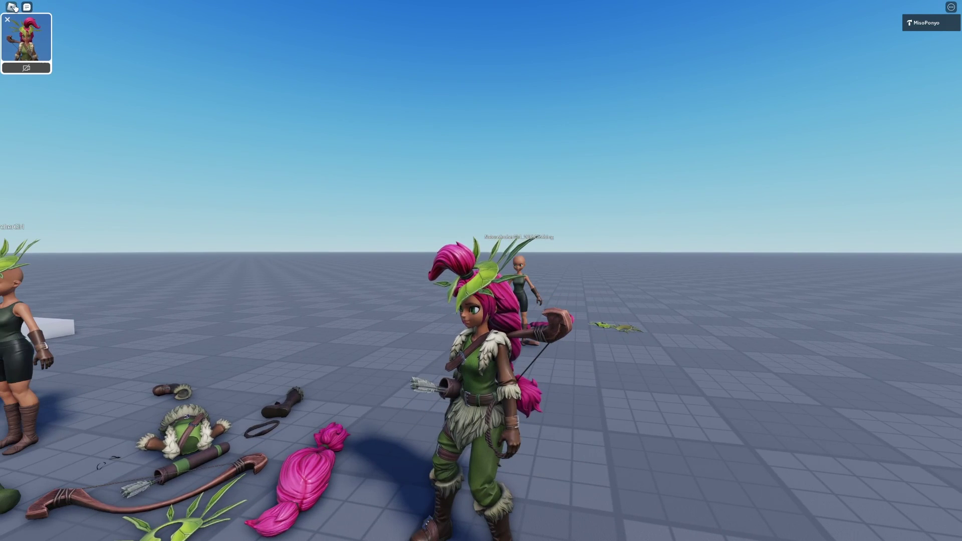
Step: Turn on the avatar's camera in the experience, resume play and view the facial animation from the front
left_click(11, 7)
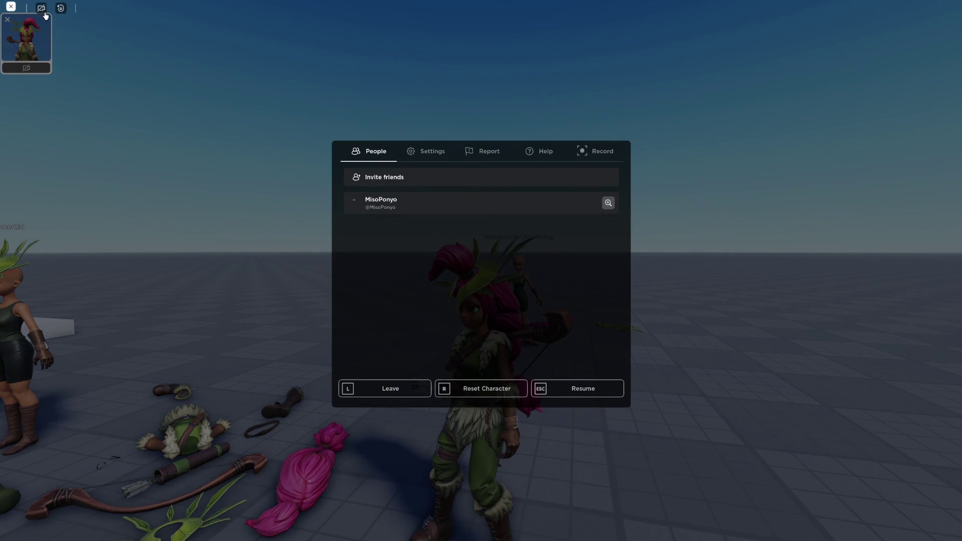
left_click(546, 394)
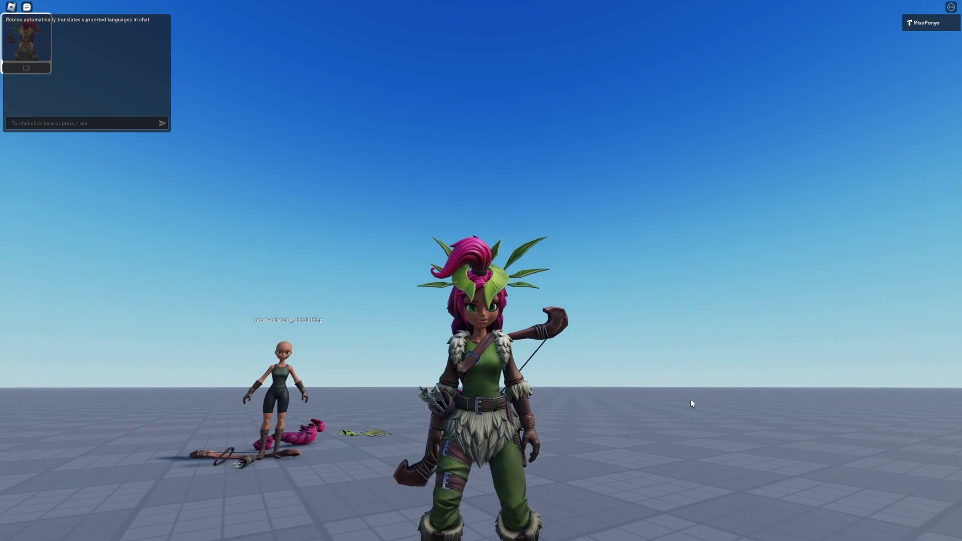
scroll(703, 396, "up", 3)
scroll(681, 404, "down", 3)
right_click_drag(681, 404, 677, 402)
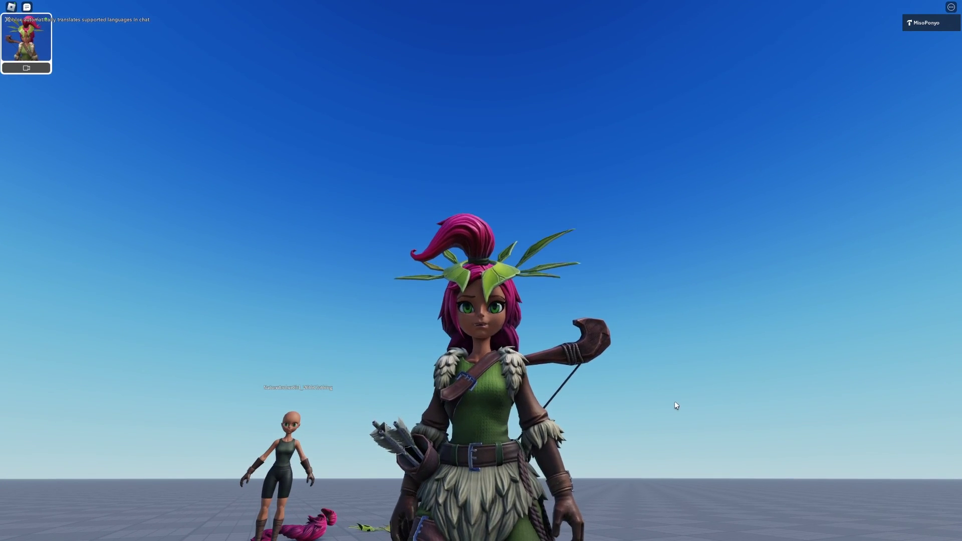
right_click_drag(651, 397, 652, 391)
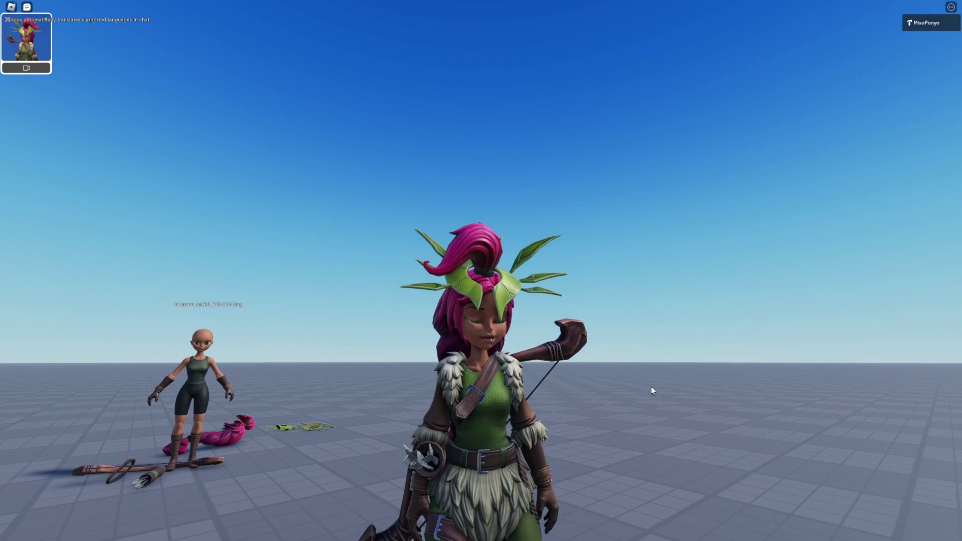
Step: Walk and jump with the avatar and examine its facial expression in a close-up of the head
key("w")
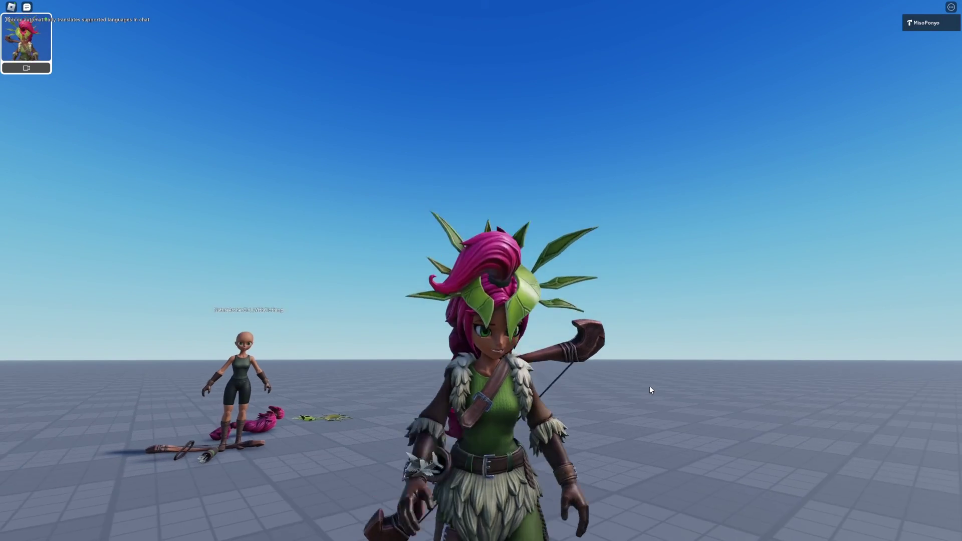
key("d")
key("w")
key("space")
key("s")
scroll(612, 405, "up", 5)
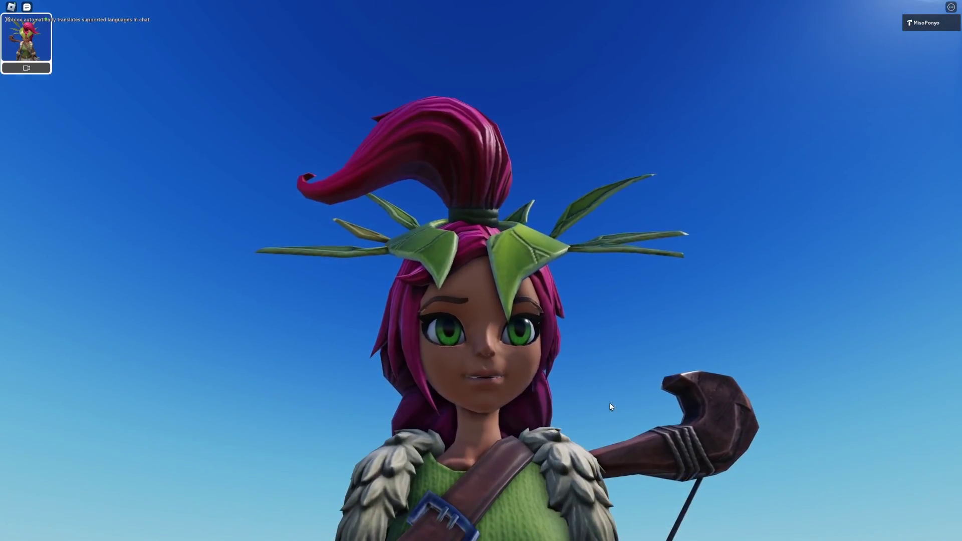
right_click_drag(612, 407, 606, 408)
scroll(606, 411, "down", 5)
Step: Run the avatar across the baseplate and examine the braid, outfit and bow from the side and front
key("w")
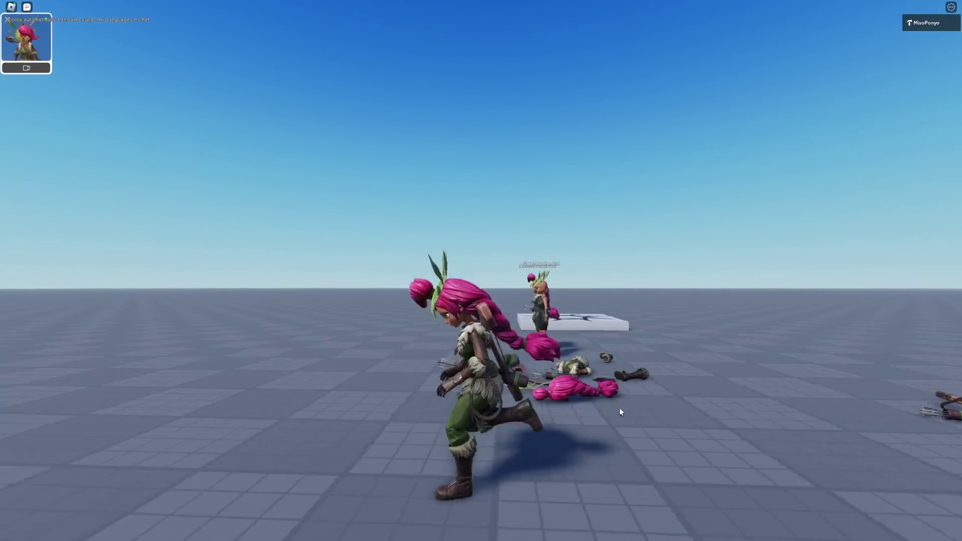
key("w")
right_click_drag(608, 416, 588, 419)
key("w")
mouse_move(439, 282)
right_mouse_down()
mouse_move(441, 273)
mouse_move(444, 299)
right_mouse_up()
scroll(444, 299, "up", 5)
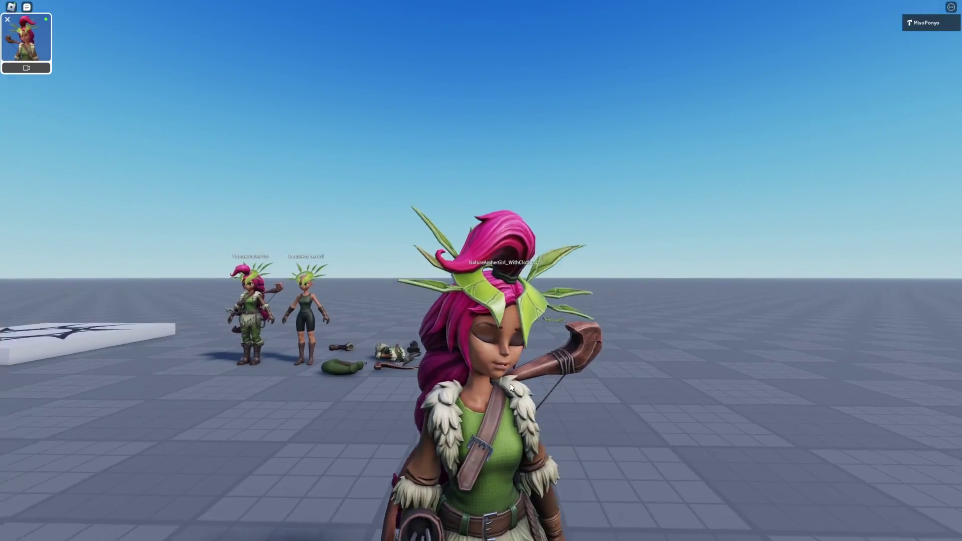
Step: Run the avatar in different directions around the NatureArcherGirl_WithClothing model to check how the clothing and accessories follow its movement
right_click_drag(511, 387, 509, 386)
key("s")
key("d")
key("w")
right_click_drag(577, 357, 576, 369)
key("w")
key("s")
scroll(575, 364, "down", 2)
key("w")
key("s")
key("a")
key("d")
key("w")
key("s")
key("d")
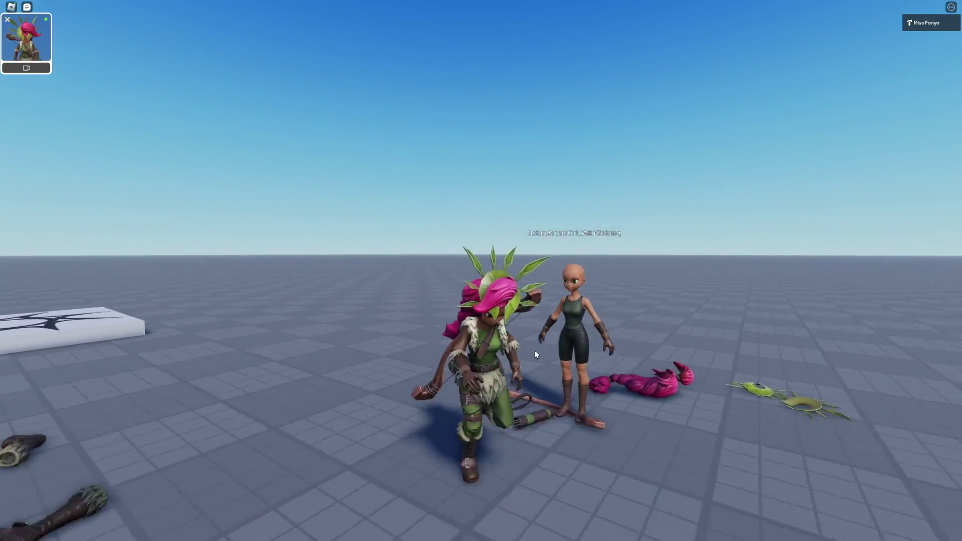
key("s")
key("d")
key("w")
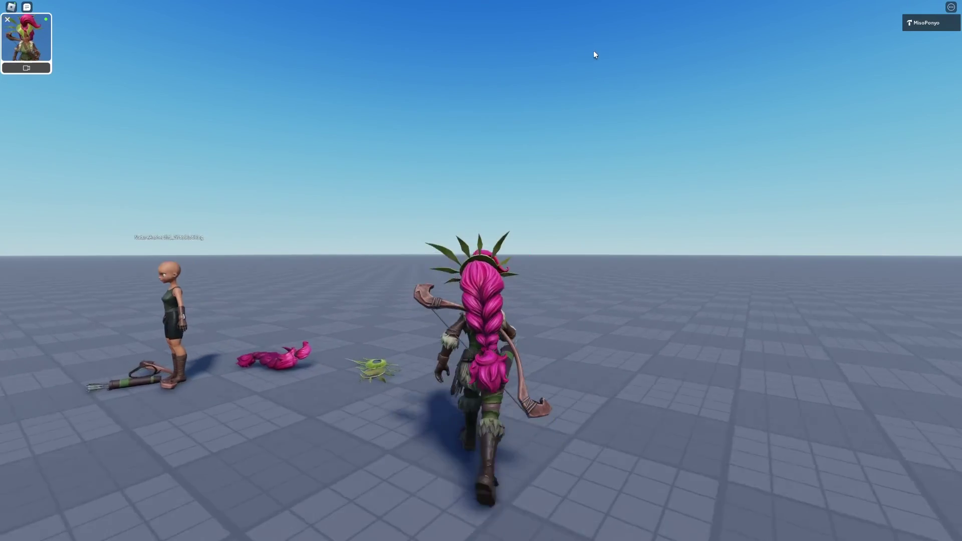
key("w")
key("d")
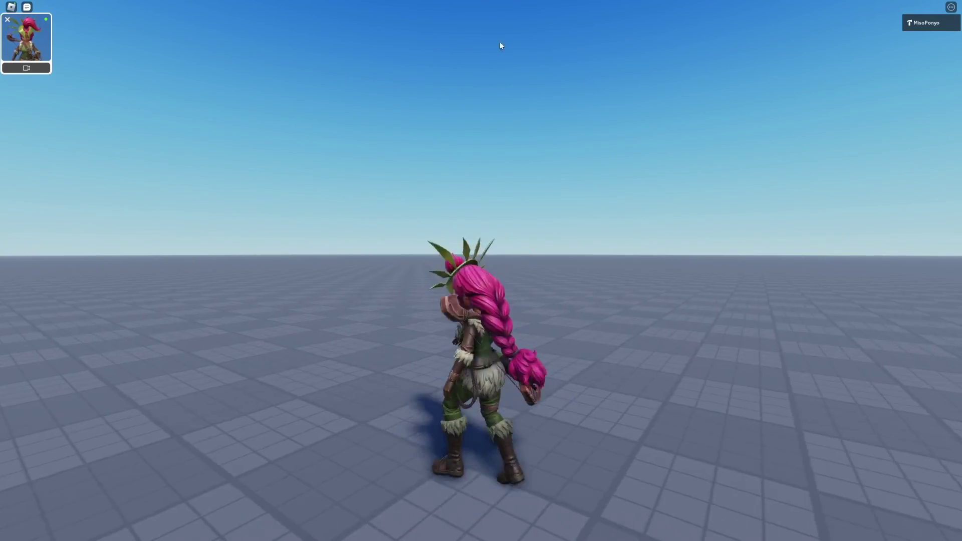